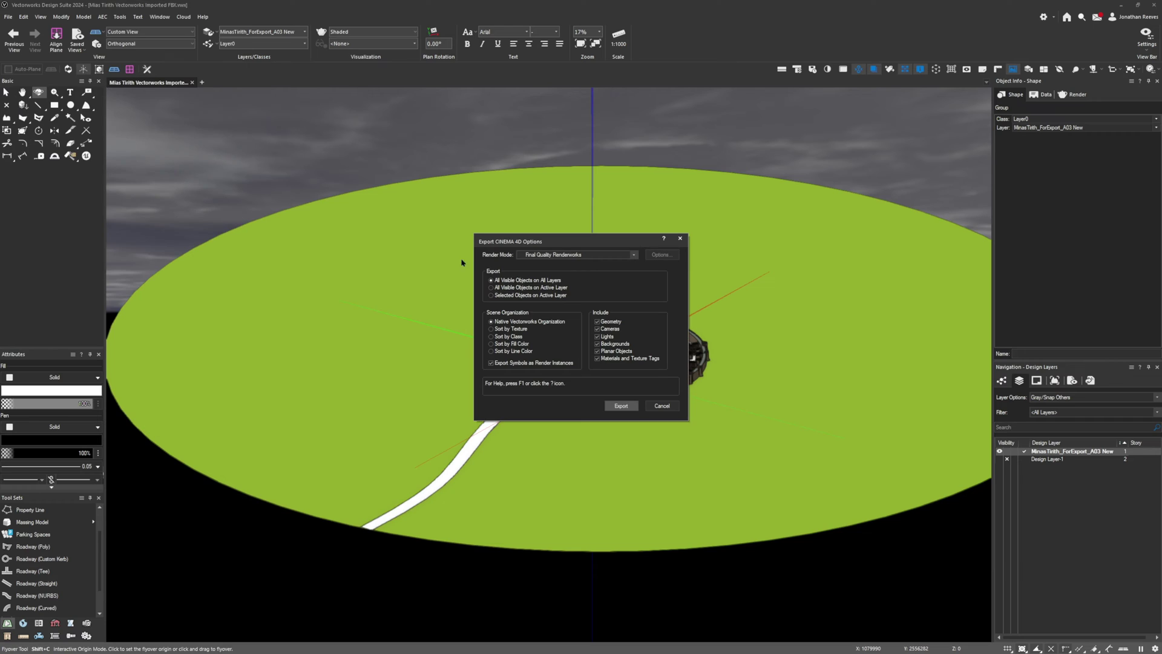
# Export all visible objects to CINEMA 4D and create a Twinmotion folder inside the Minas Tirith folder as the destination
pyautogui.click(620, 405)
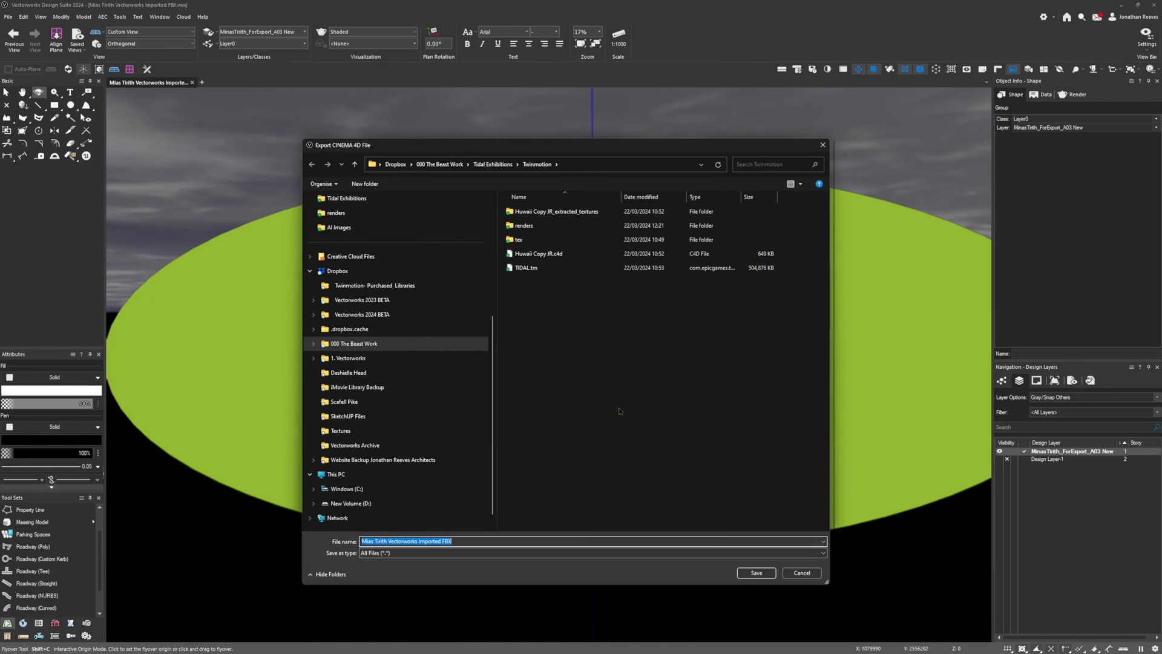
pyautogui.click(439, 164)
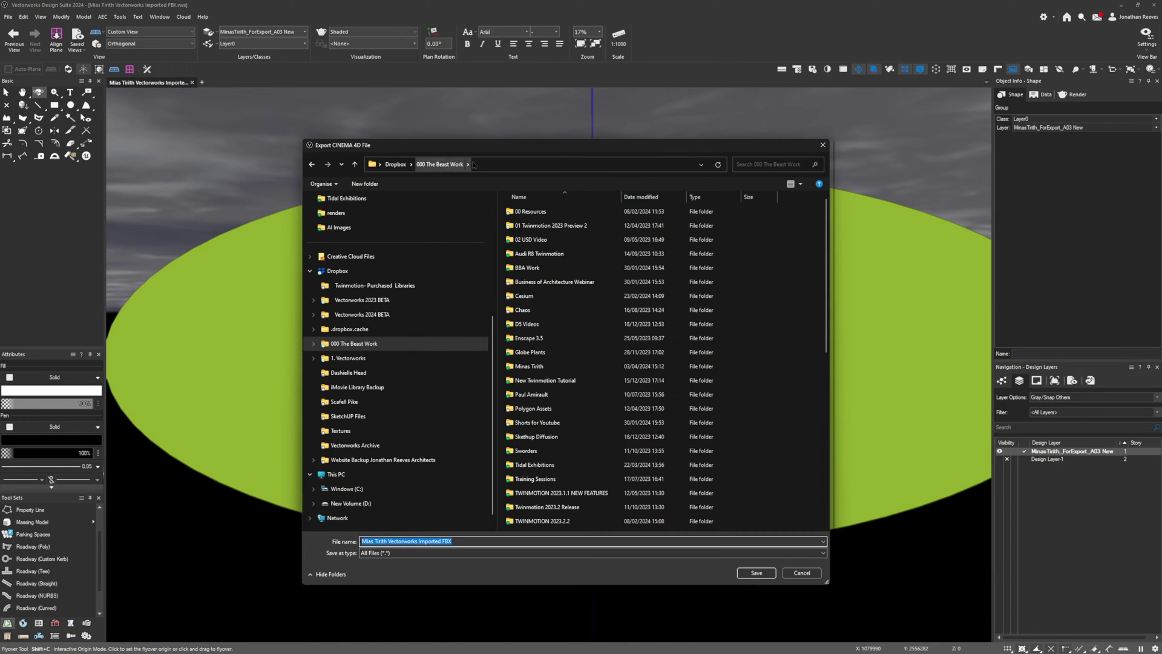
pyautogui.doubleClick(529, 367)
pyautogui.rightClick(530, 453)
pyautogui.click(646, 537)
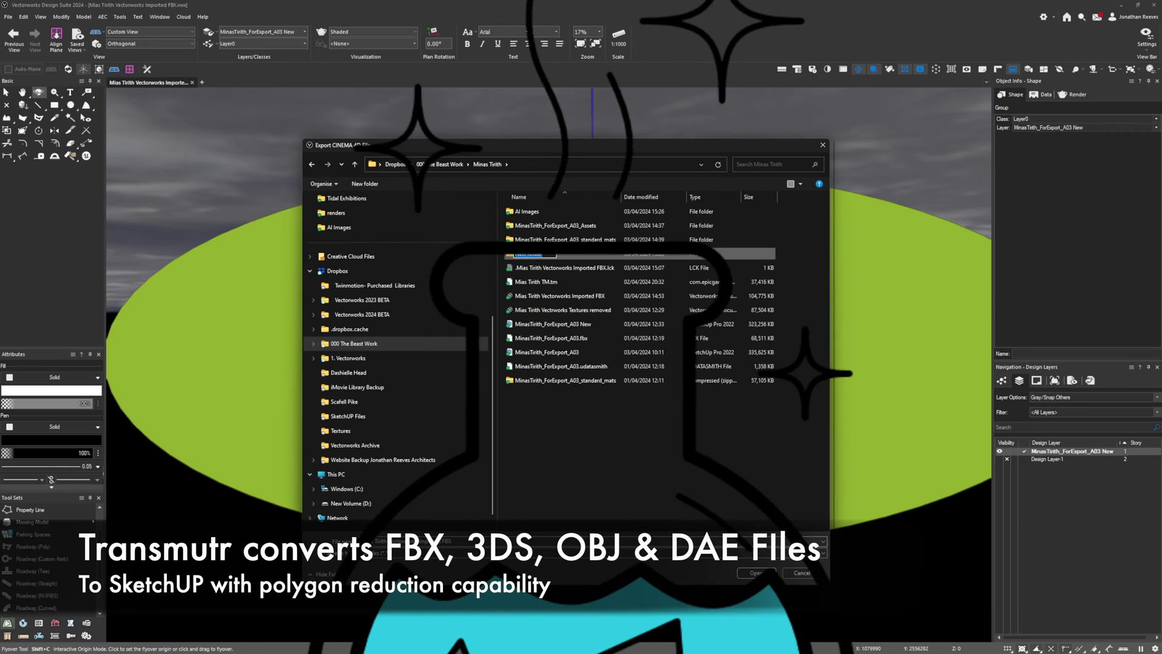
pyautogui.write('Twinmotion')
pyautogui.press('Return')
pyautogui.doubleClick(526, 257)
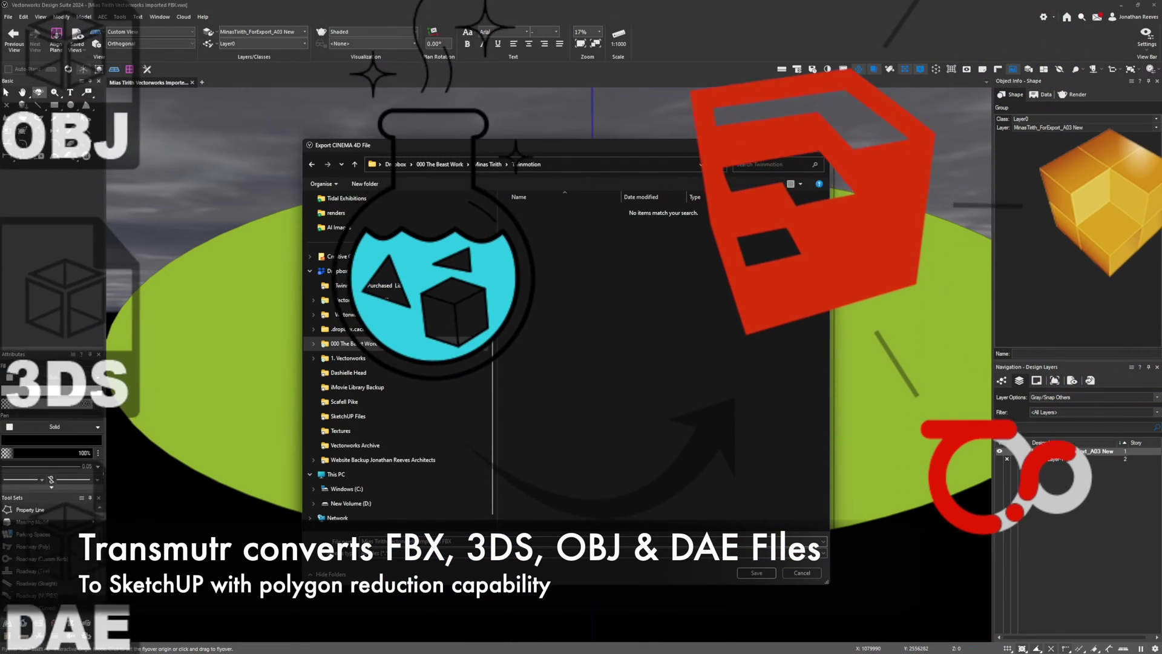
# Shorten the export file name to "Mias Tirith" and save the CINEMA 4D file in the new folder
pyautogui.moveTo(454, 541); pyautogui.dragTo(387, 541)
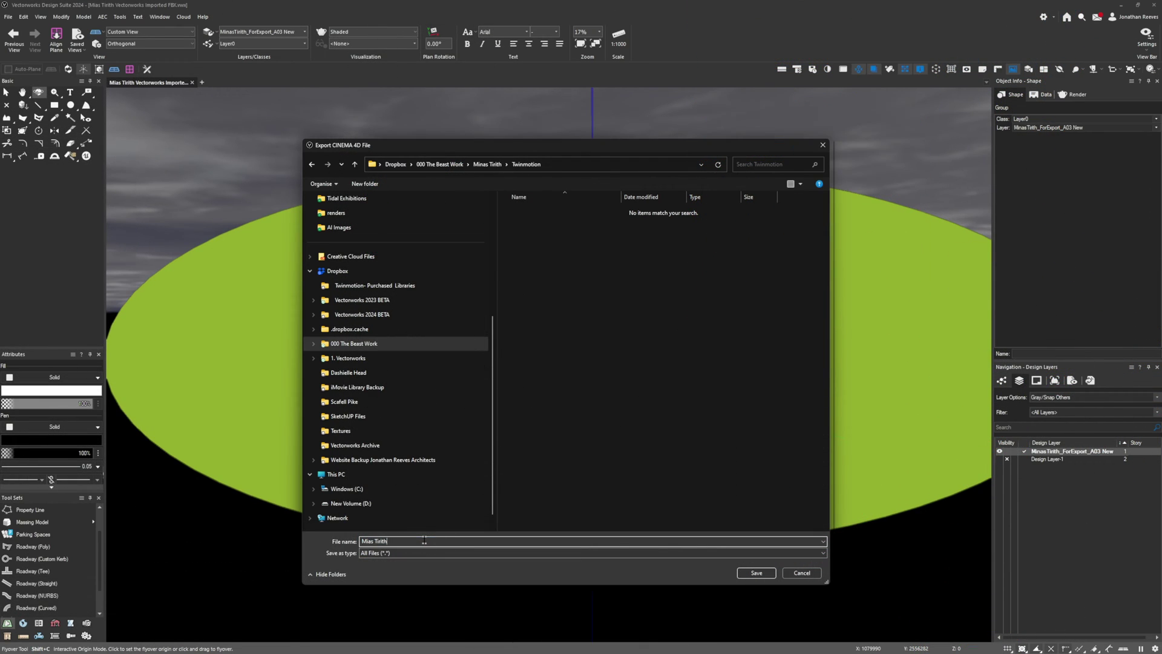
pyautogui.click(755, 572)
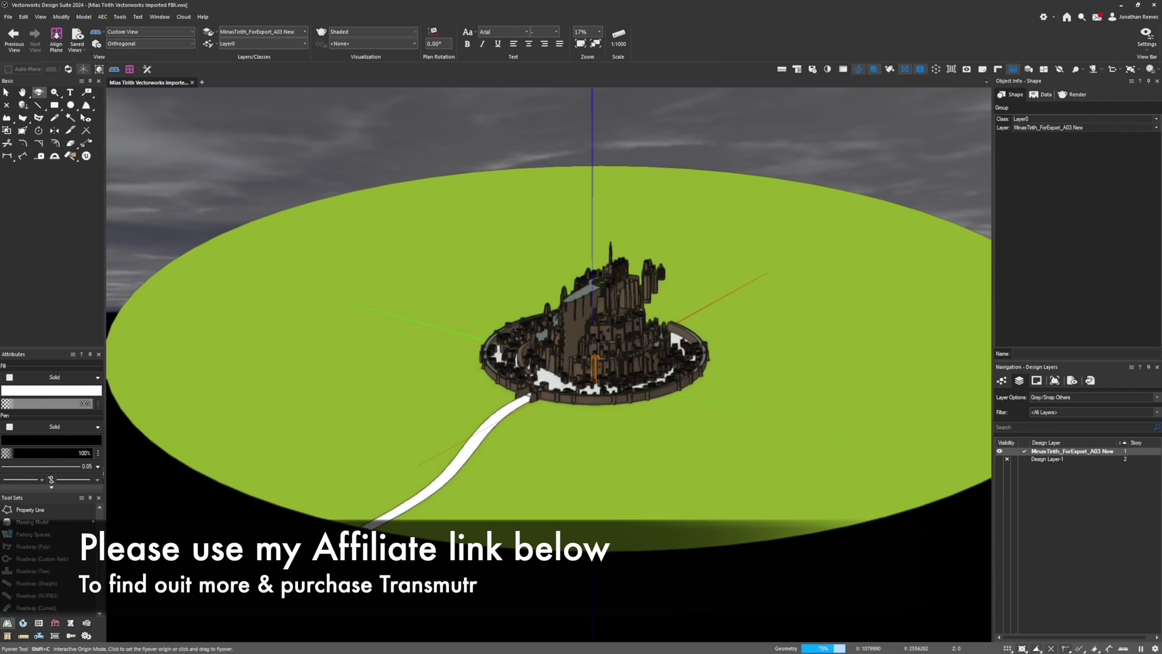
# Switch to Twinmotion and download the Iceland automotive template
pyautogui.press('super')
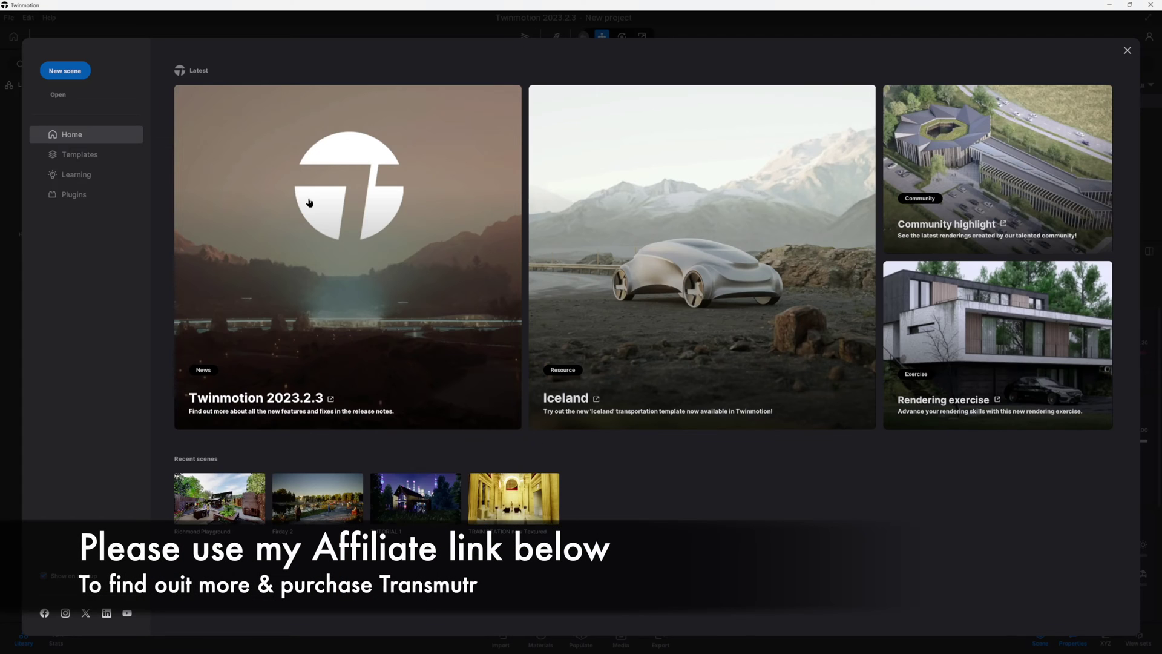
pyautogui.click(651, 302)
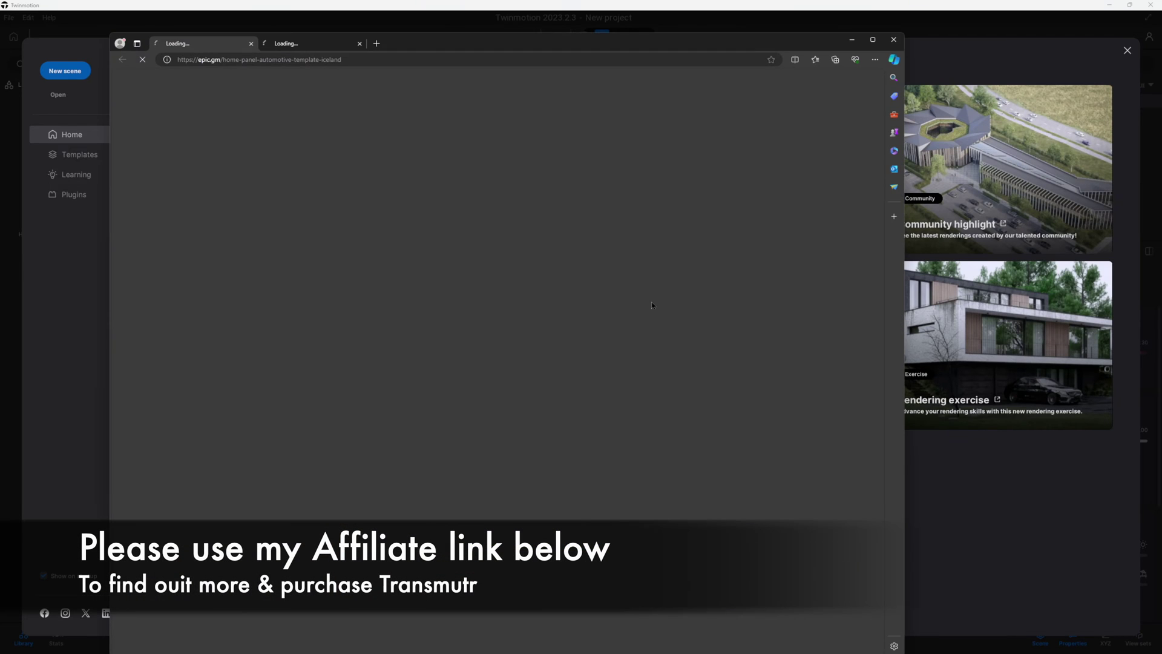
pyautogui.click(894, 36)
pyautogui.click(79, 154)
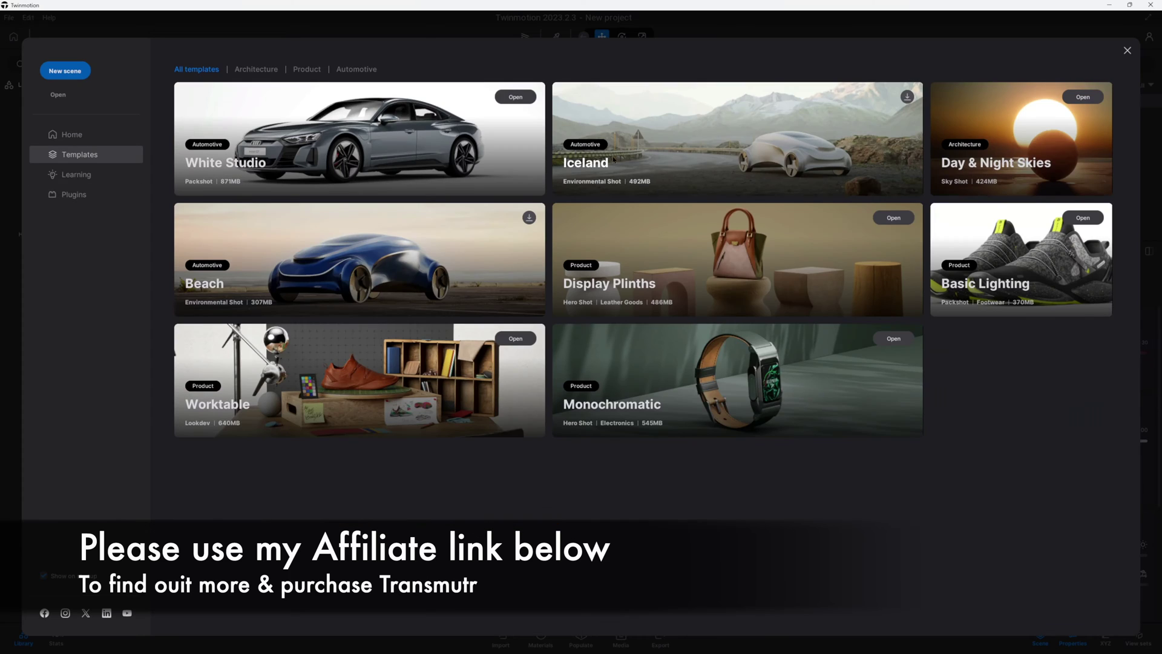
pyautogui.click(760, 138)
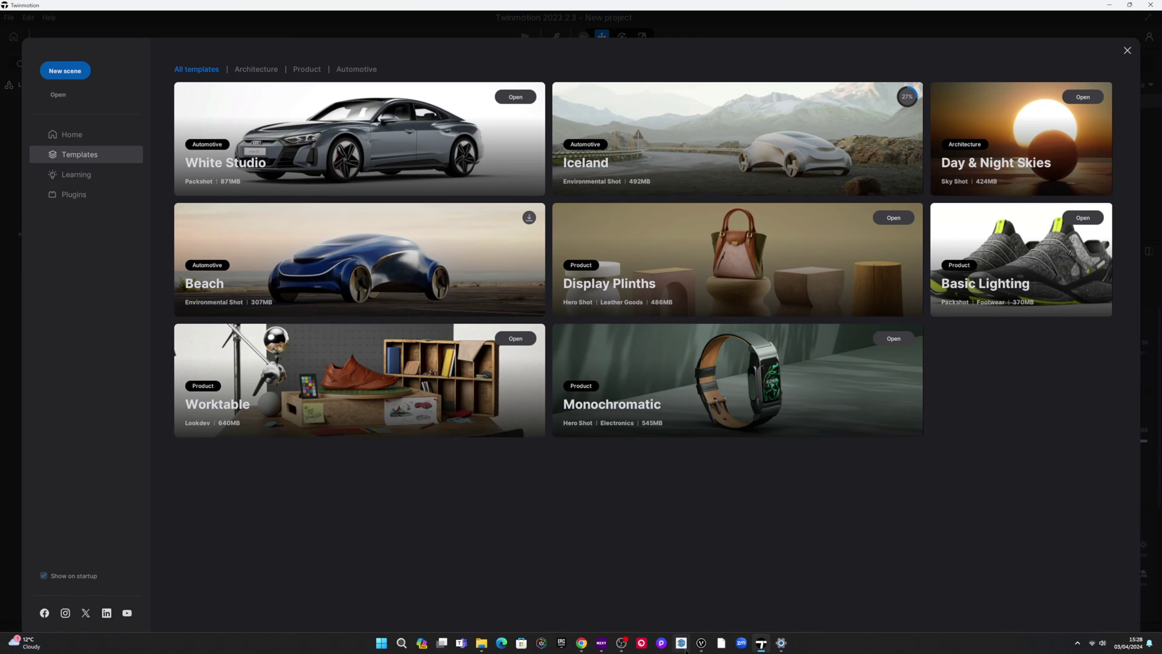
# Check the city model in Vectorworks, return to Twinmotion and open the downloaded Iceland template
pyautogui.click(701, 647)
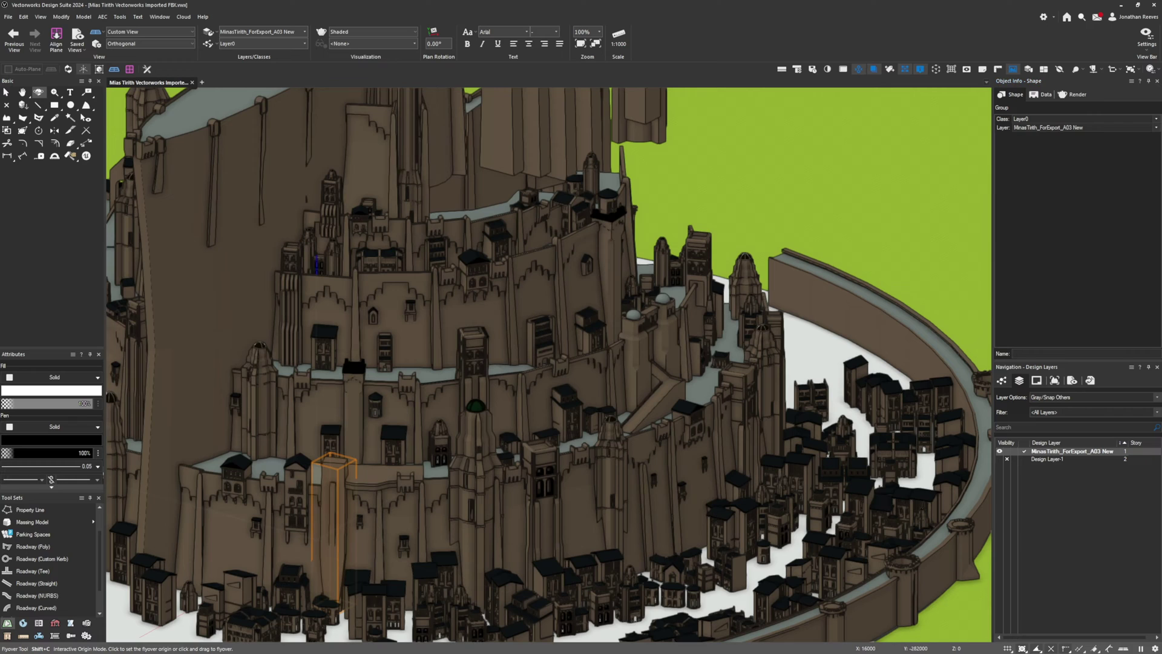
pyautogui.press('super')
pyautogui.click(760, 644)
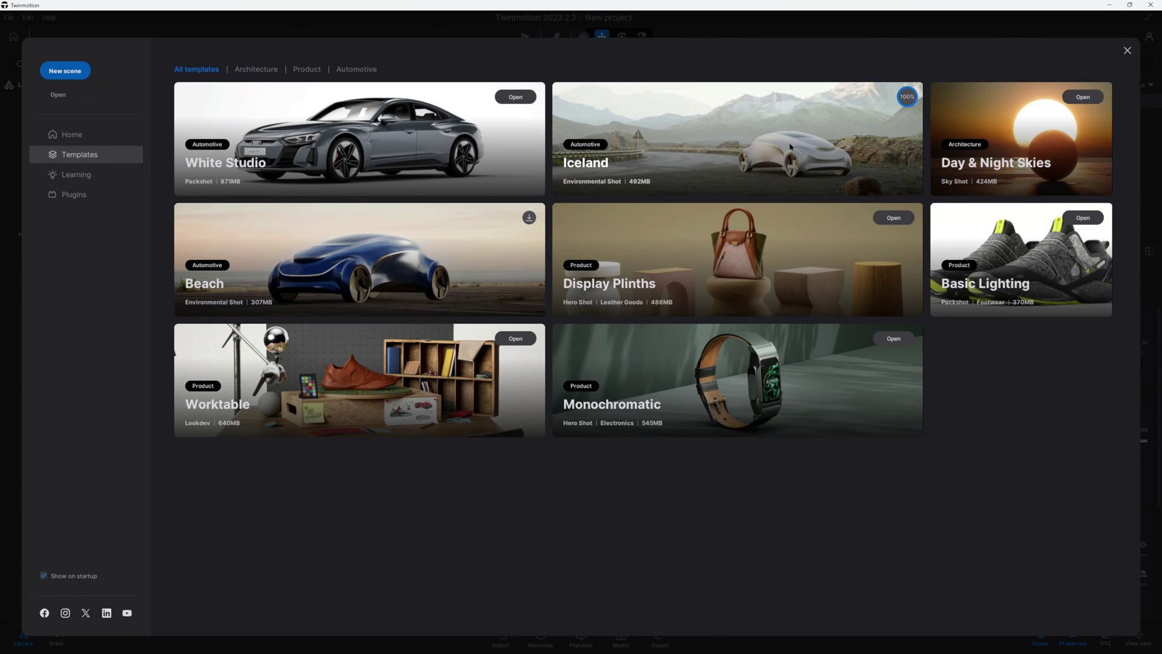
pyautogui.click(894, 97)
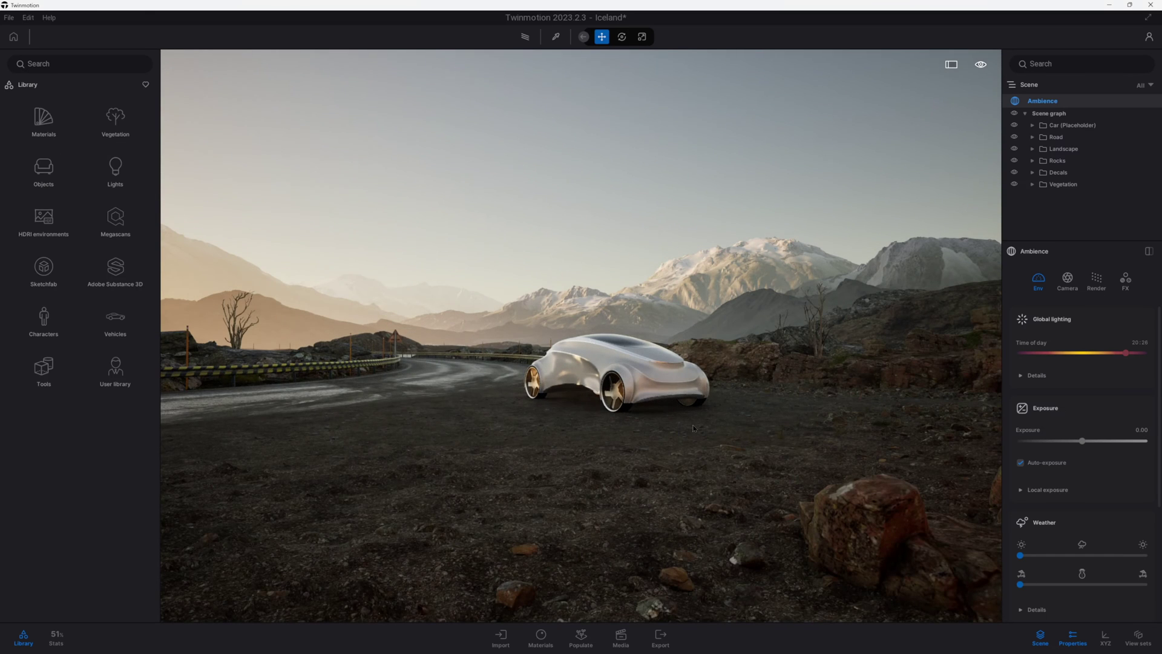
# Examine the Iceland landscape around the parked car, the road and the surrounding terrain from above
pyautogui.click(692, 426)
pyautogui.press('w')
pyautogui.moveTo(668, 388); pyautogui.dragTo(944, 418, button='right')
pyautogui.moveTo(581, 357); pyautogui.dragTo(632, 448, button='right')
pyautogui.press('s')
pyautogui.scroll(-10, 567, 371)
pyautogui.scroll(-5, 567, 371)
pyautogui.press('w')
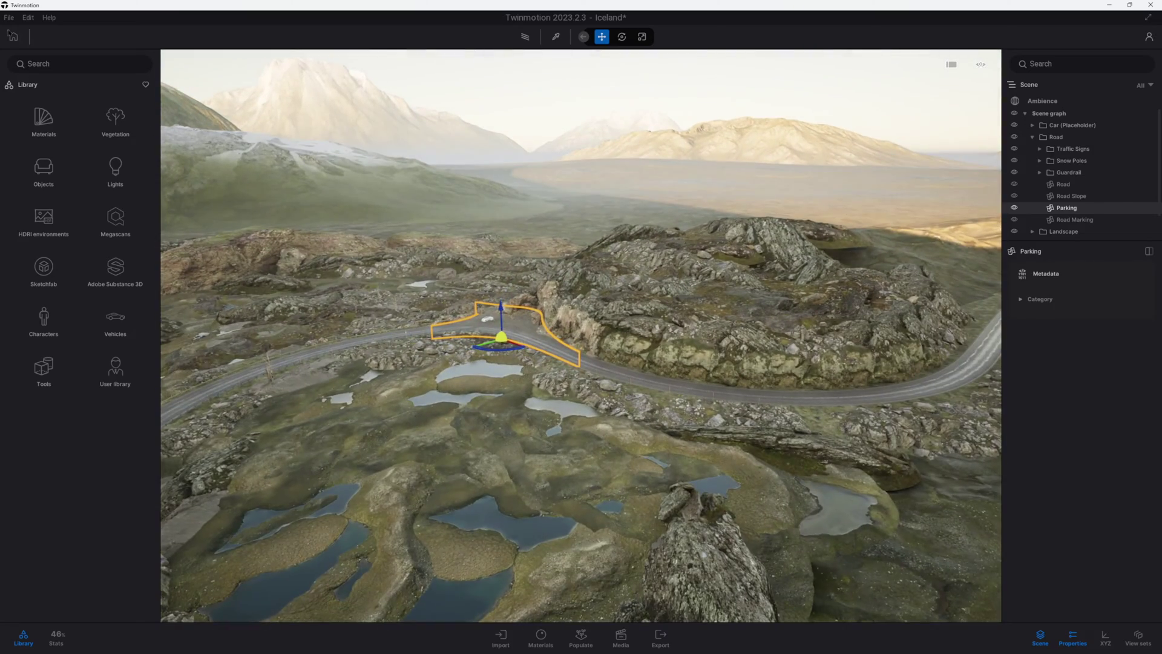
# Import the Mias Tirith CINEMA 4D file from the Twinmotion folder inside Minas Tirith into the Iceland scene
pyautogui.click(500, 636)
pyautogui.click(184, 548)
pyautogui.click(634, 319)
pyautogui.click(400, 138)
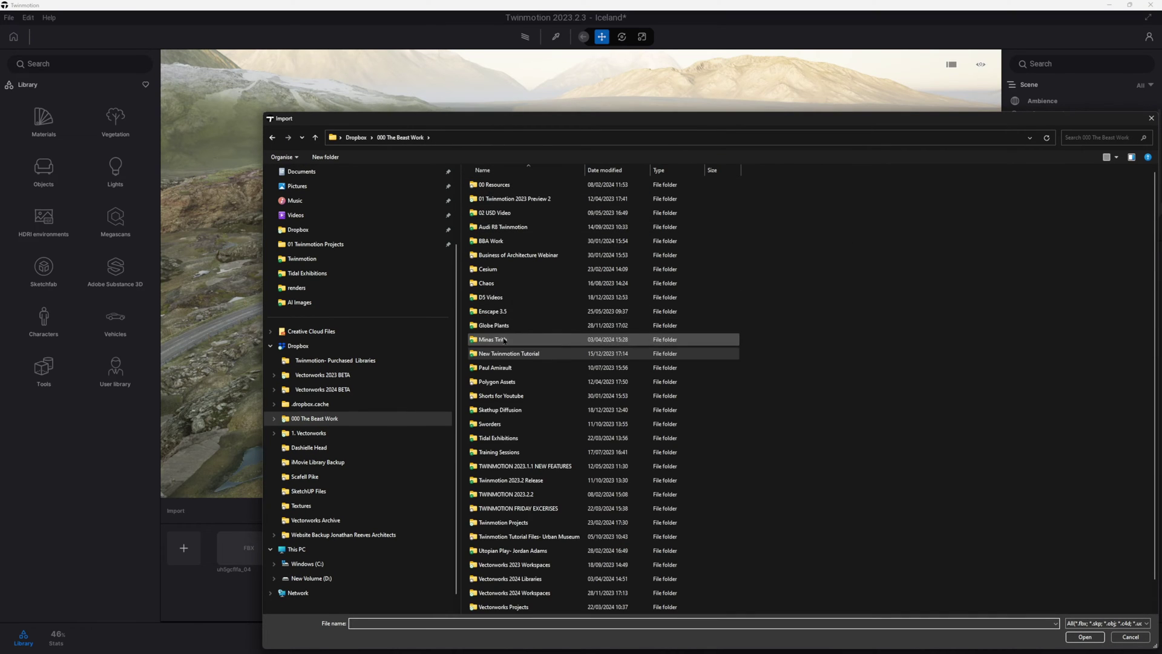
pyautogui.doubleClick(504, 340)
pyautogui.doubleClick(503, 227)
pyautogui.click(702, 199)
pyautogui.click(1084, 637)
pyautogui.click(626, 480)
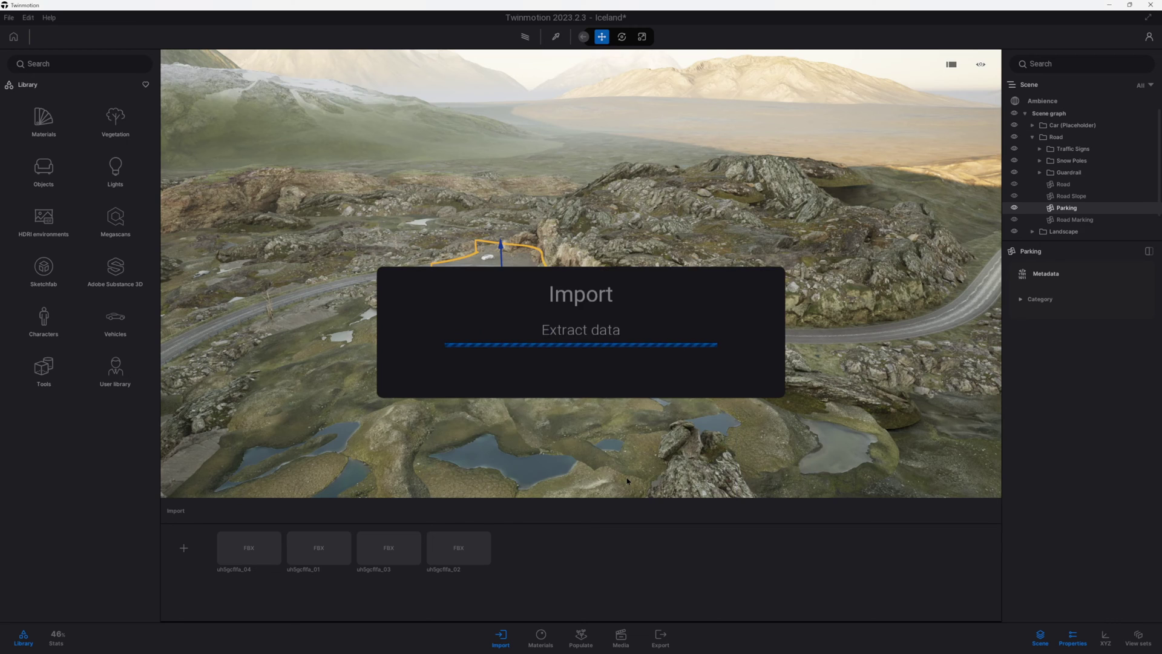
pyautogui.click(647, 416)
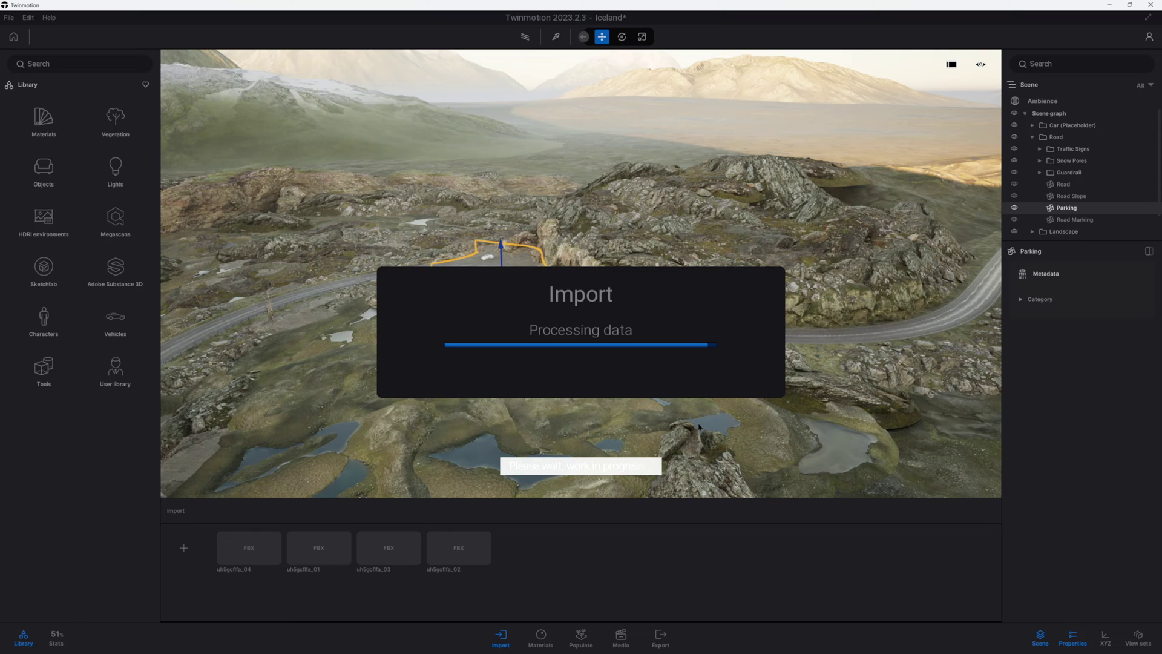
pyautogui.click(628, 442)
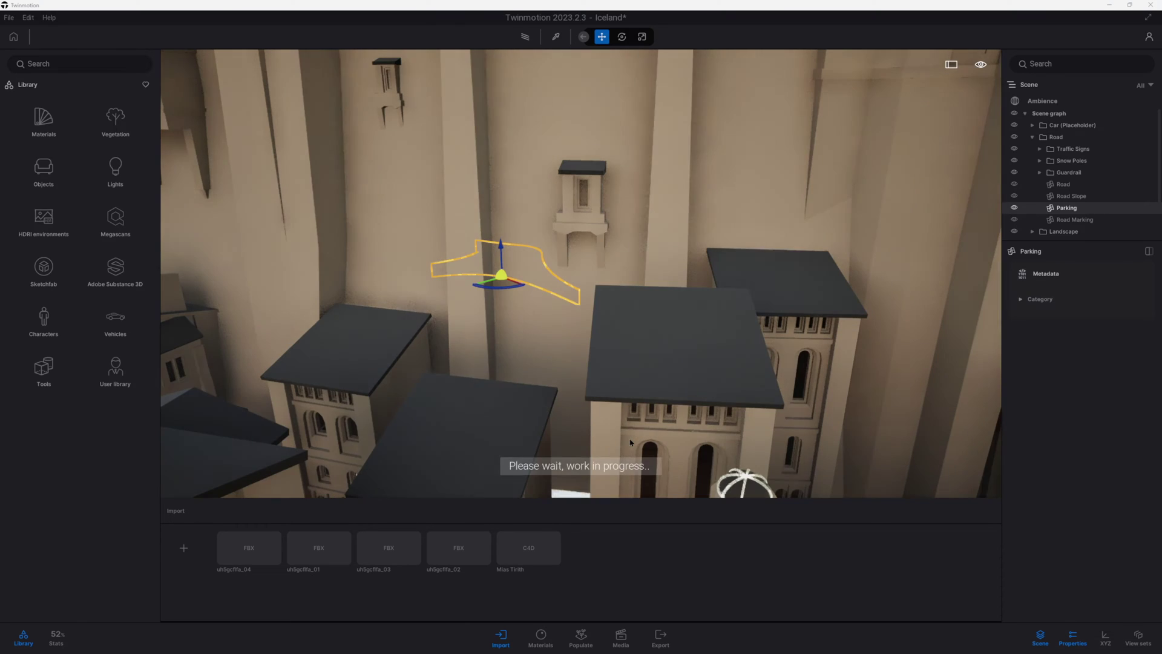
# Enlarge the scene graph area and collapse the Road folder so the top-level folders are listed together
pyautogui.press('f')
pyautogui.scroll(-5, 636, 418)
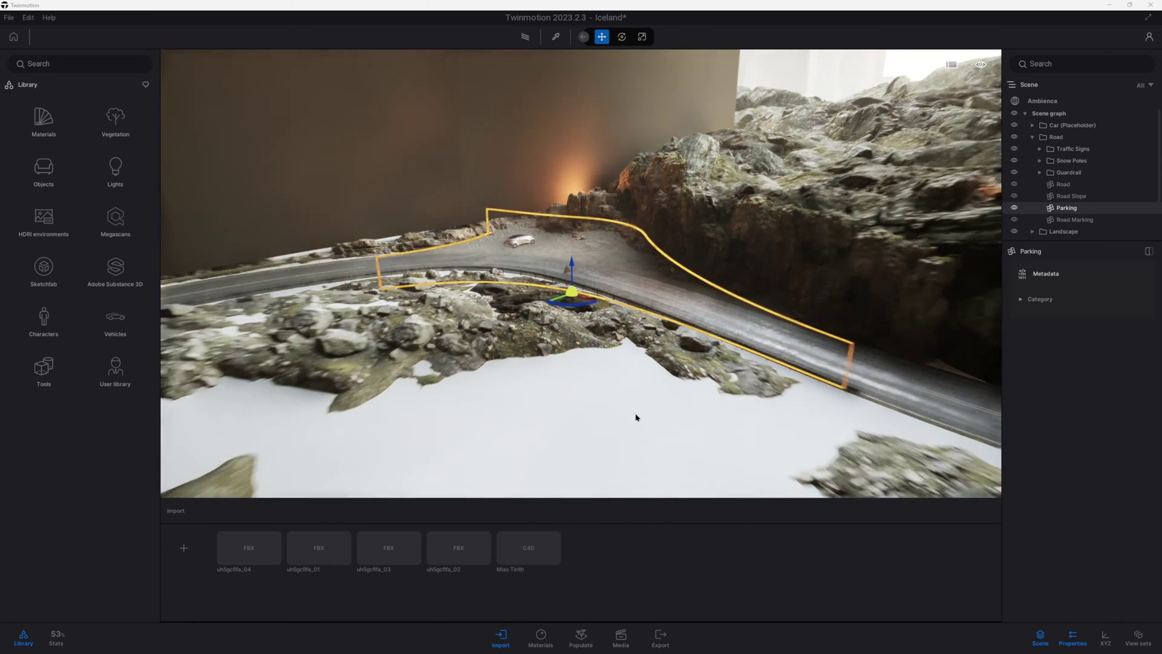
pyautogui.scroll(-4, 637, 391)
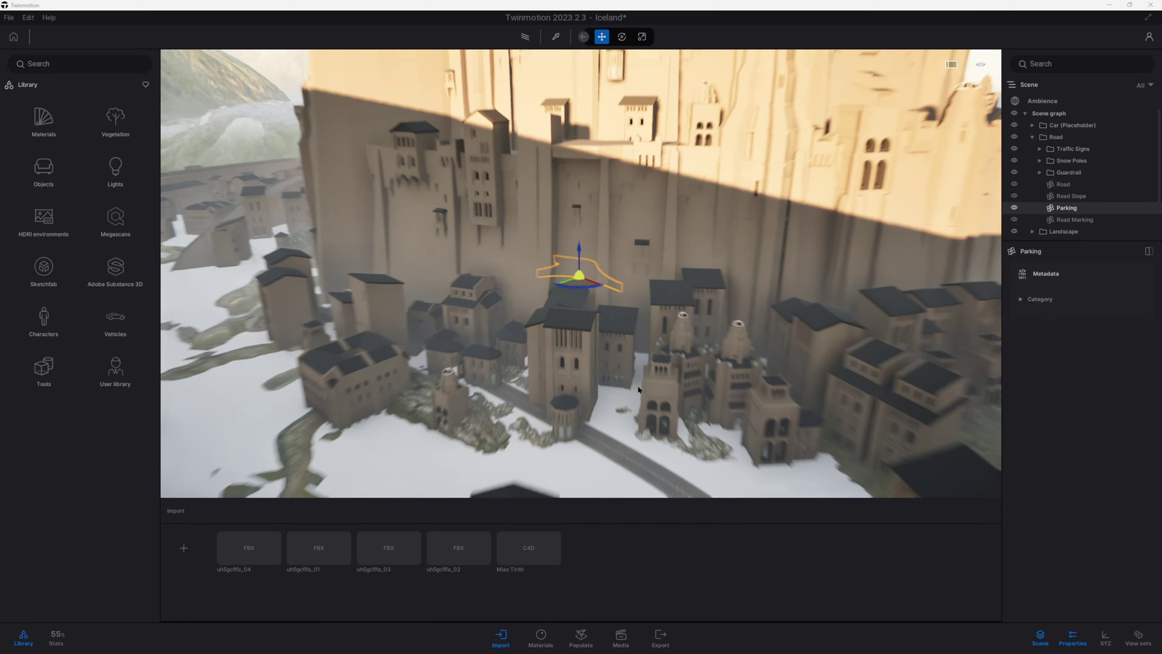
pyautogui.scroll(-5, 639, 390)
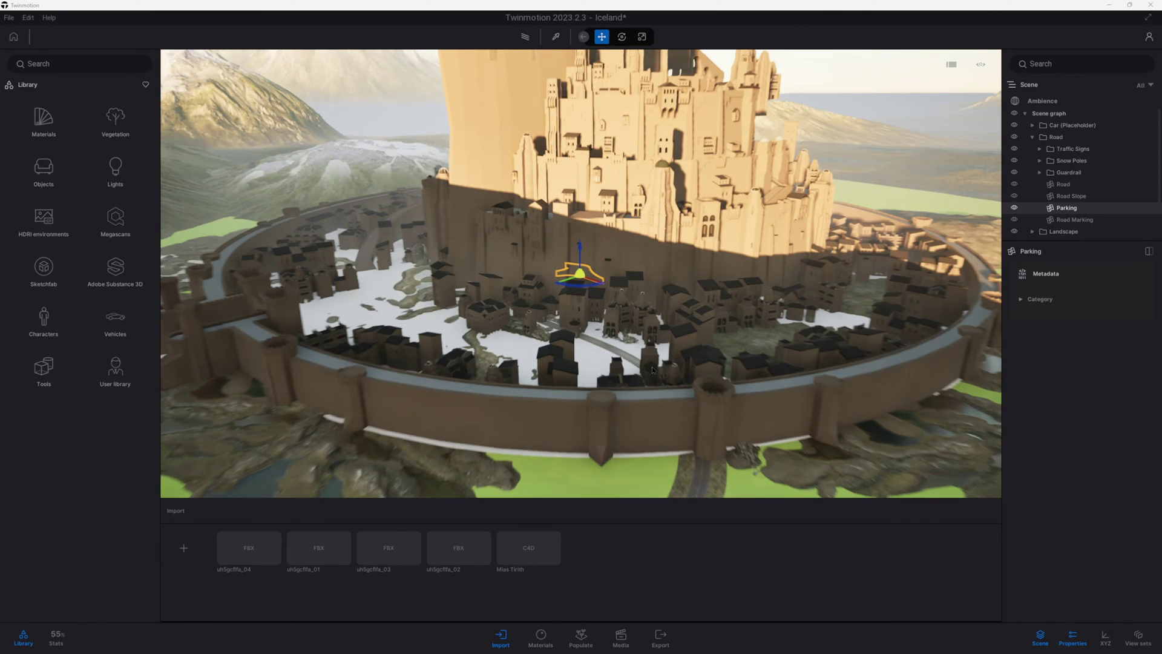
pyautogui.scroll(-5, 653, 369)
pyautogui.moveTo(1073, 242); pyautogui.dragTo(1073, 359)
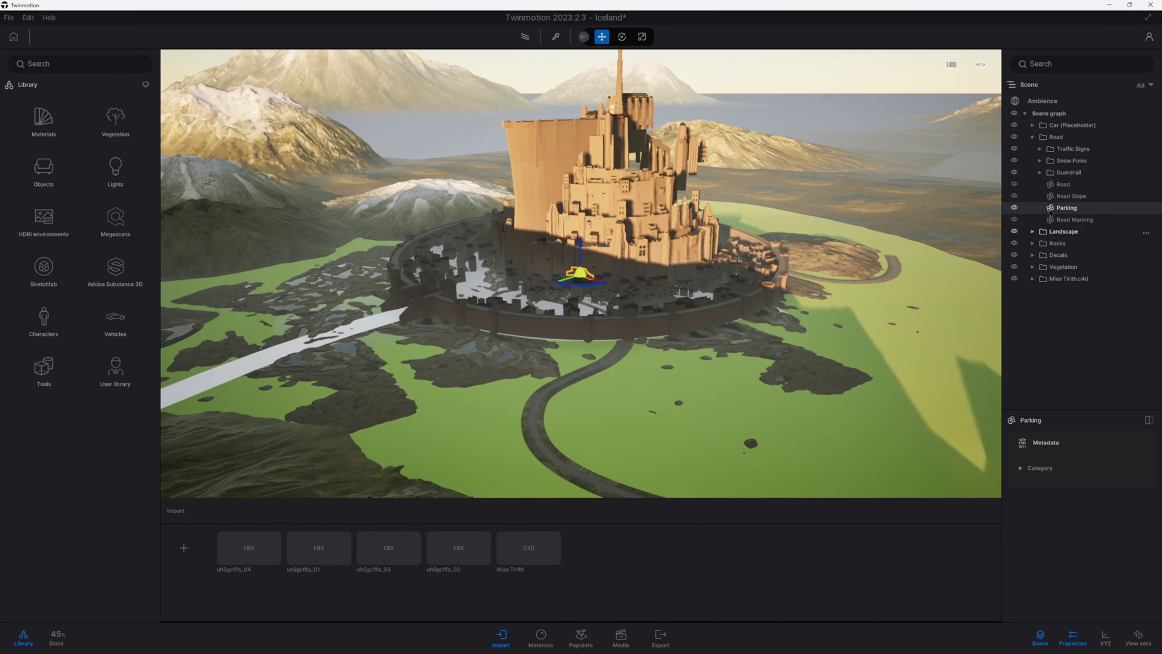
pyautogui.click(1033, 138)
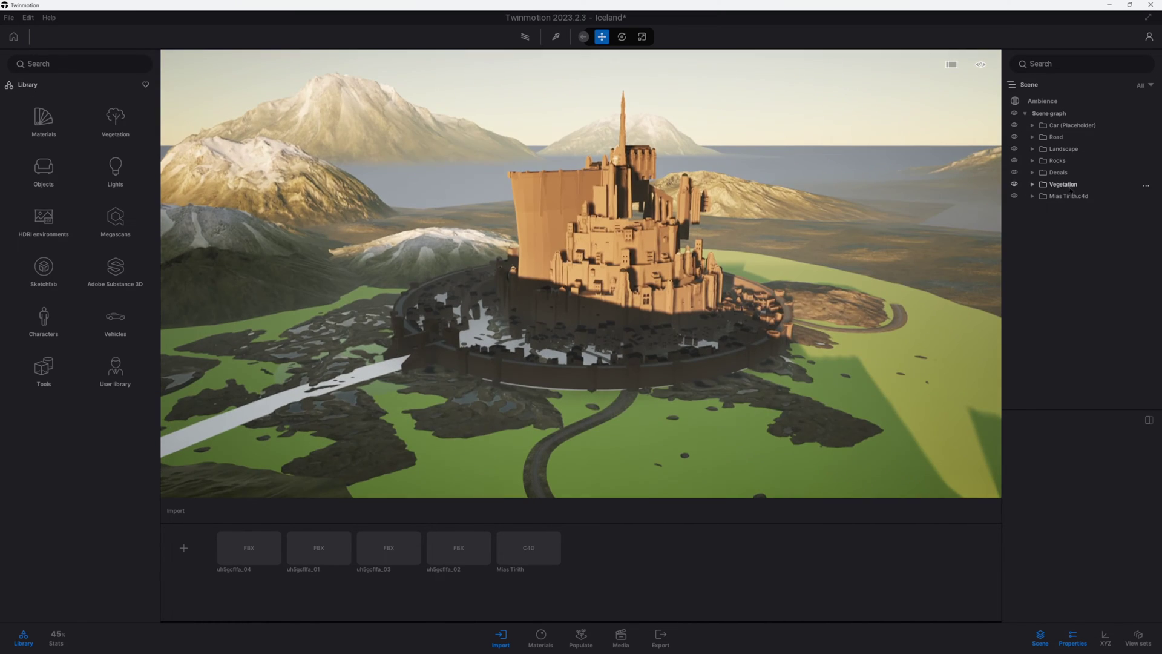
# Move the Mias Tirith.c4d model horizontally across the landscape, away from the curved road, and hide the Road folder
pyautogui.click(1066, 196)
pyautogui.scroll(-3, 569, 363)
pyautogui.moveTo(566, 321); pyautogui.dragTo(443, 344)
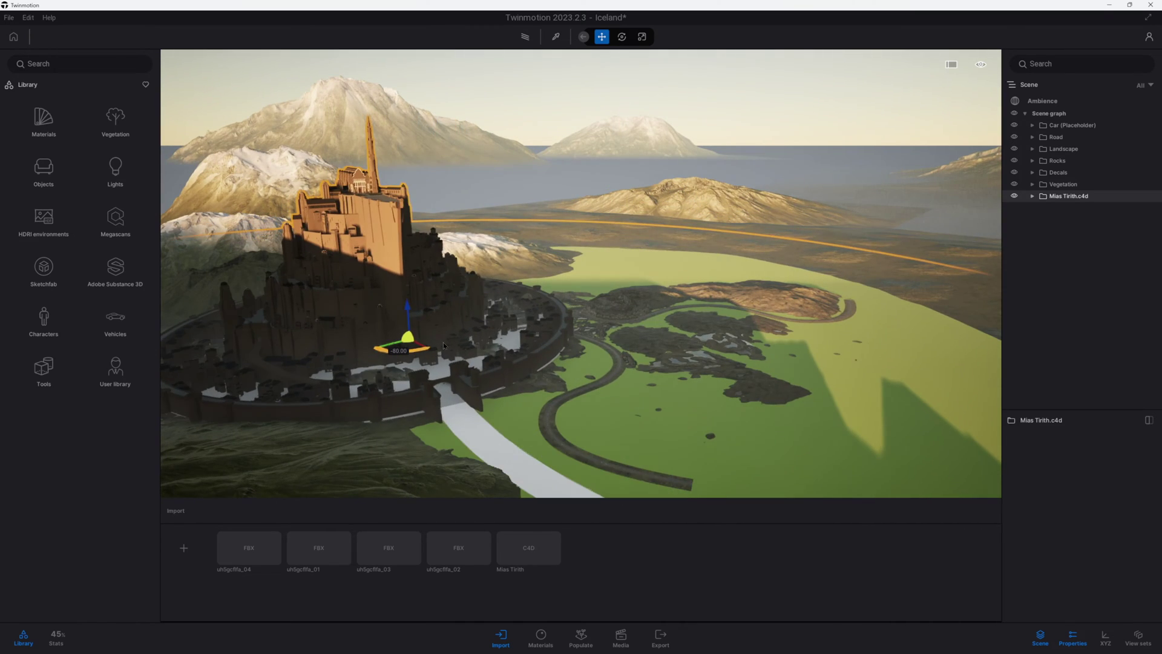
pyautogui.press('d')
pyautogui.press('d')
pyautogui.click(1014, 137)
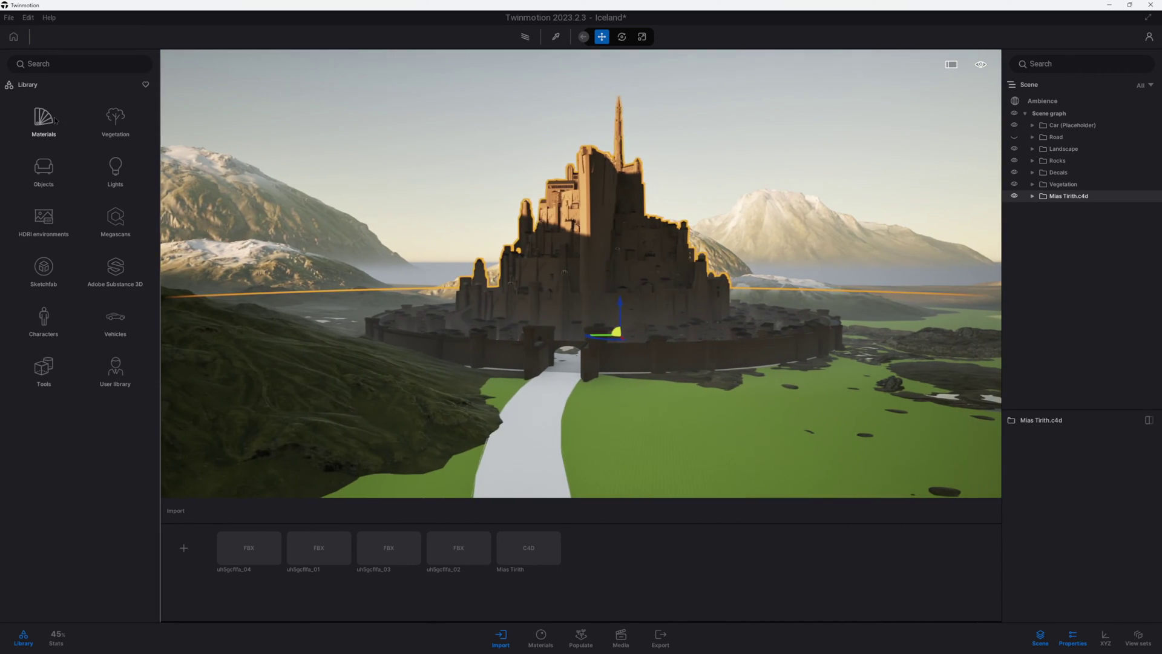
# Apply the Grassy ground material from the Ground Nature library to the flat green terrain around the city
pyautogui.click(44, 118)
pyautogui.click(47, 264)
pyautogui.click(115, 118)
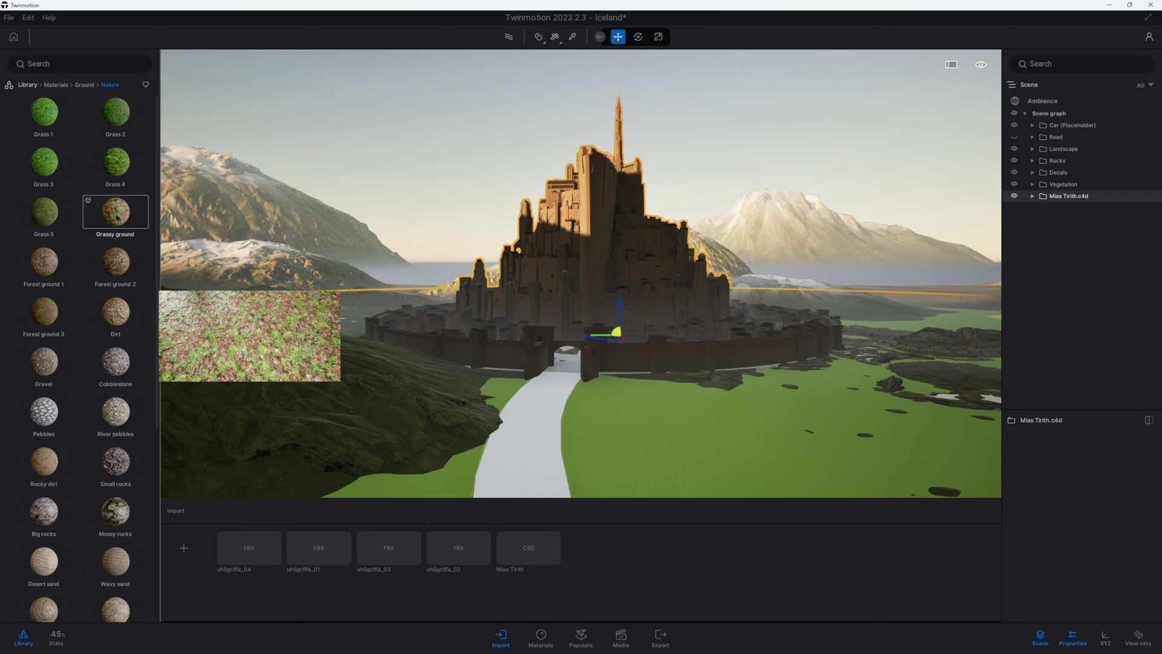
pyautogui.moveTo(115, 211); pyautogui.dragTo(666, 459)
pyautogui.moveTo(665, 458); pyautogui.dragTo(687, 456, button='right')
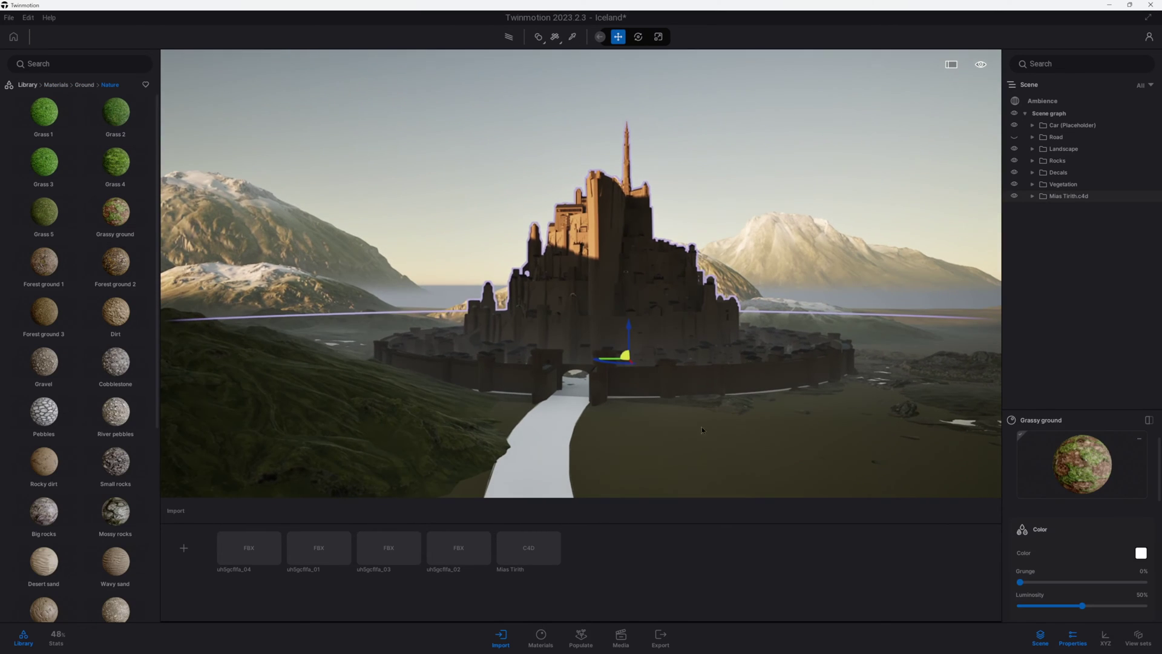
# Save the project as "Mias Tirith TM" in the Minas Tirith Twinmotion folder, and cancel the Dropbox file removal with further prompts disabled
pyautogui.click(9, 18)
pyautogui.click(43, 111)
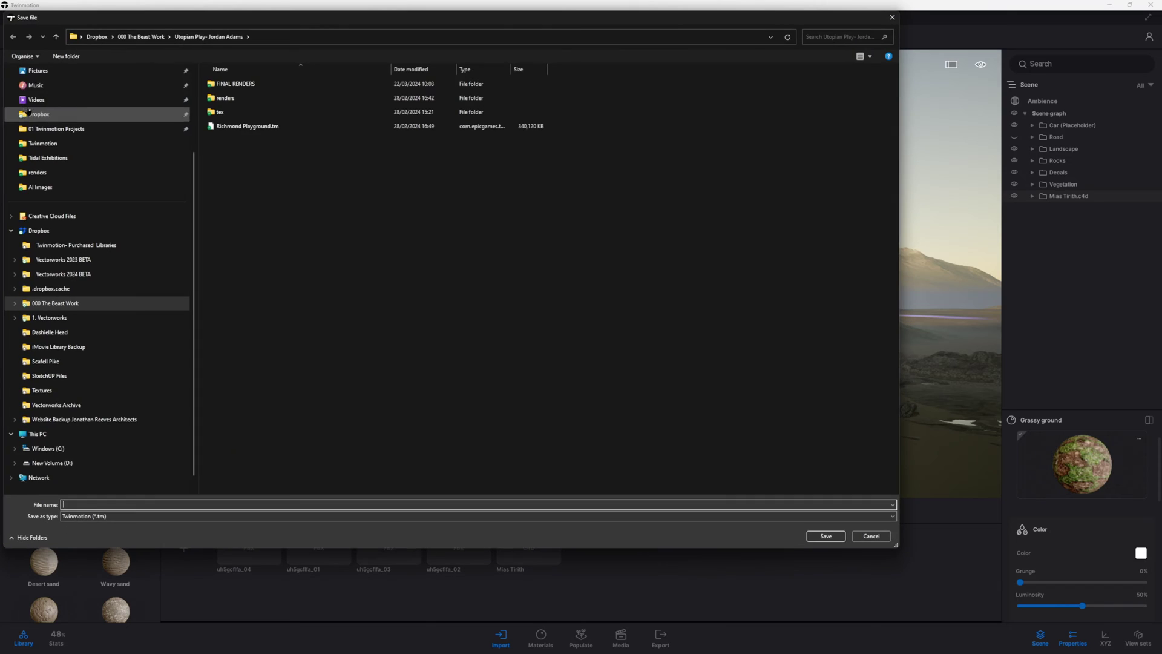
pyautogui.click(161, 38)
pyautogui.doubleClick(237, 239)
pyautogui.click(241, 127)
pyautogui.doubleClick(240, 127)
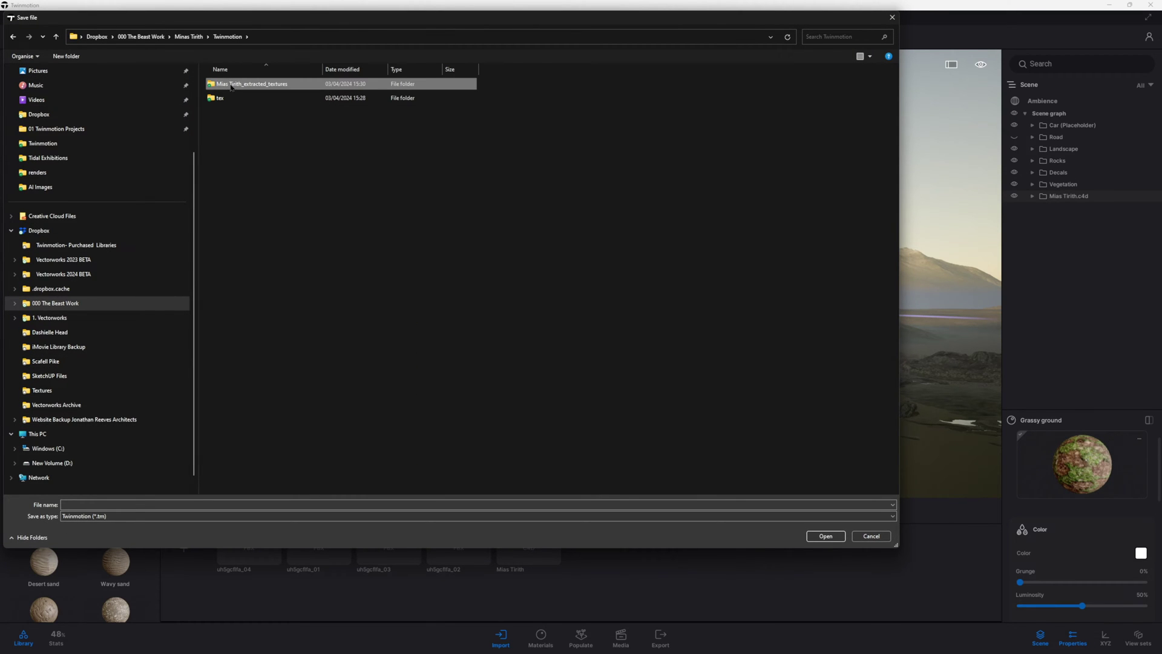
pyautogui.click(87, 502)
pyautogui.write('Mias')
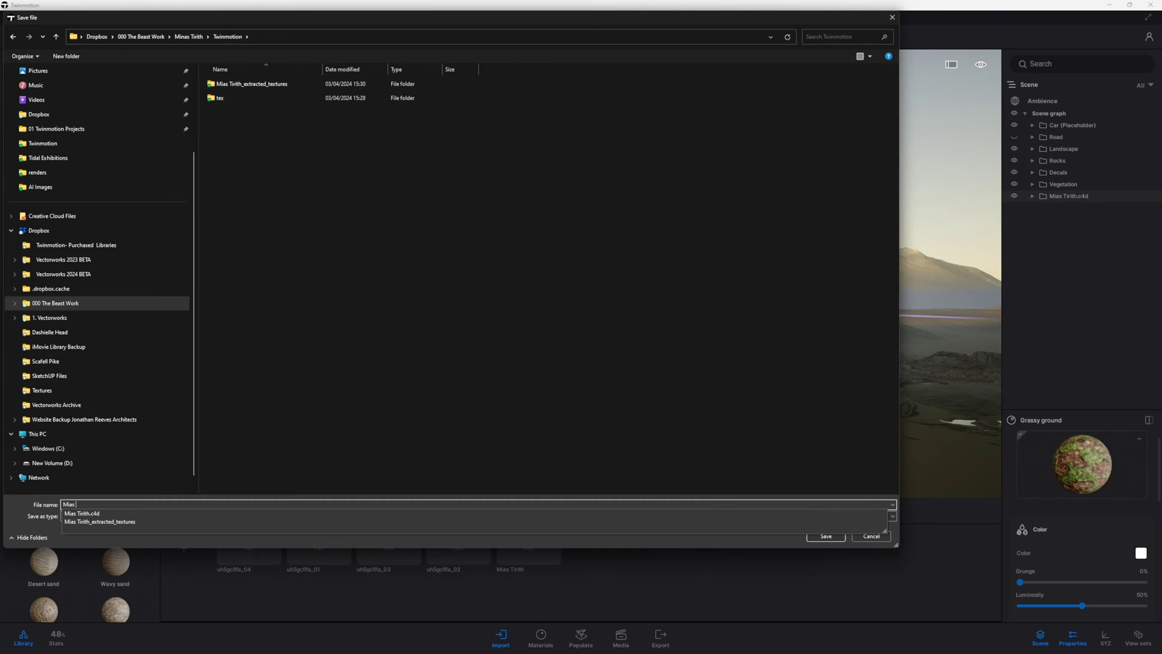
pyautogui.write(' Tirith TM')
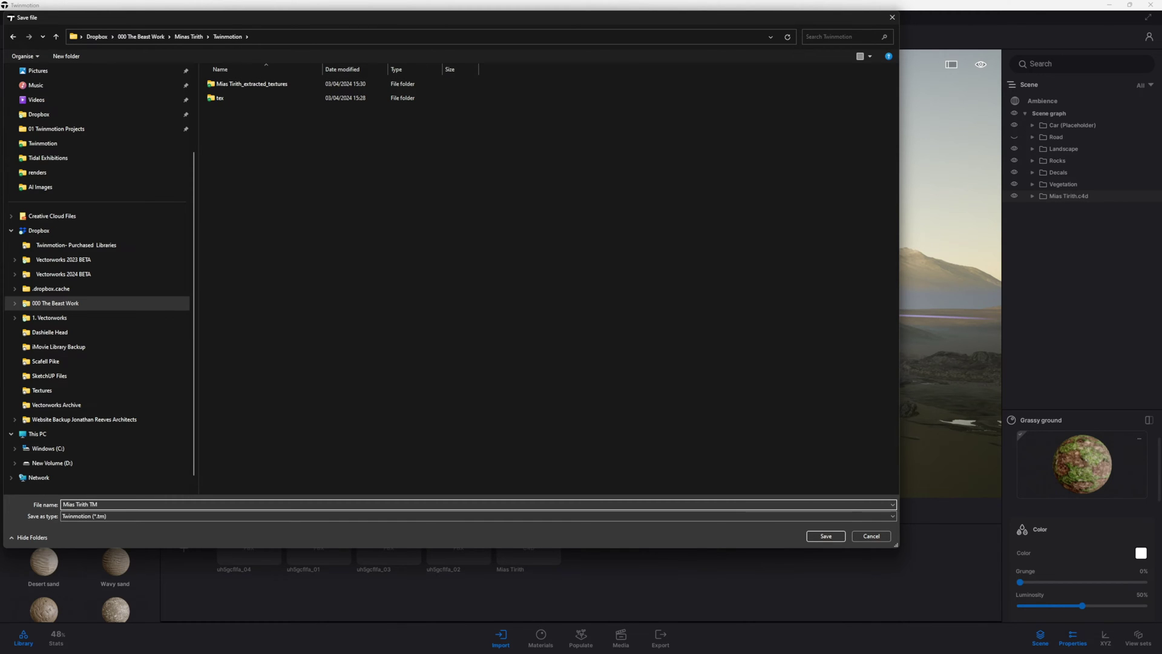
pyautogui.click(817, 536)
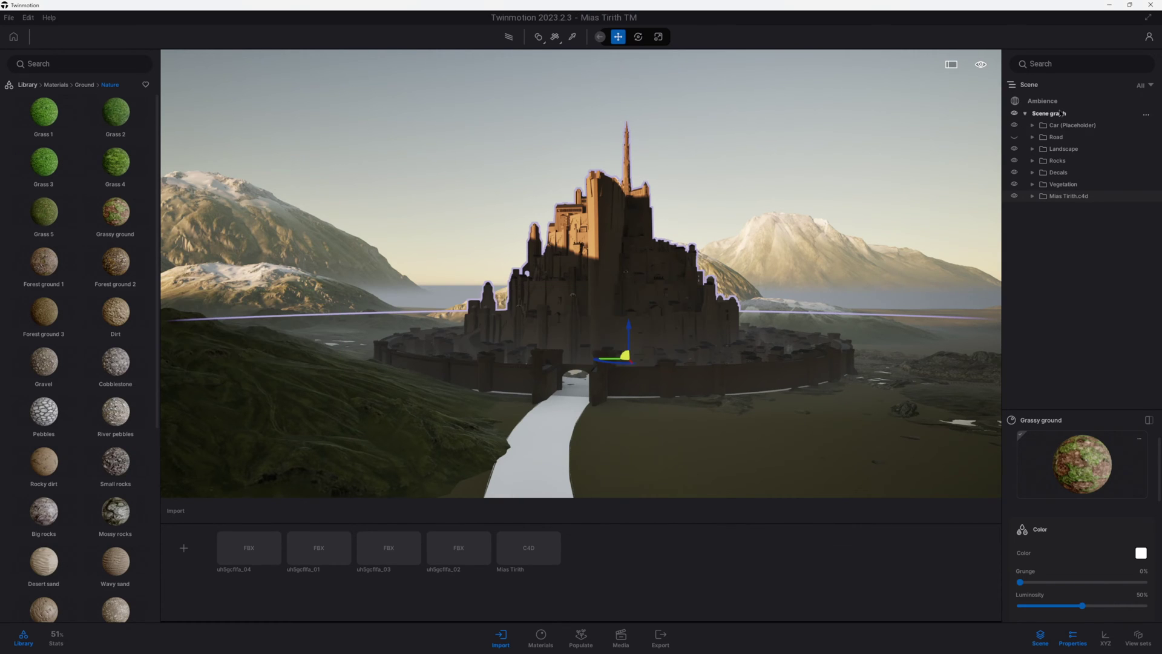
pyautogui.click(491, 349)
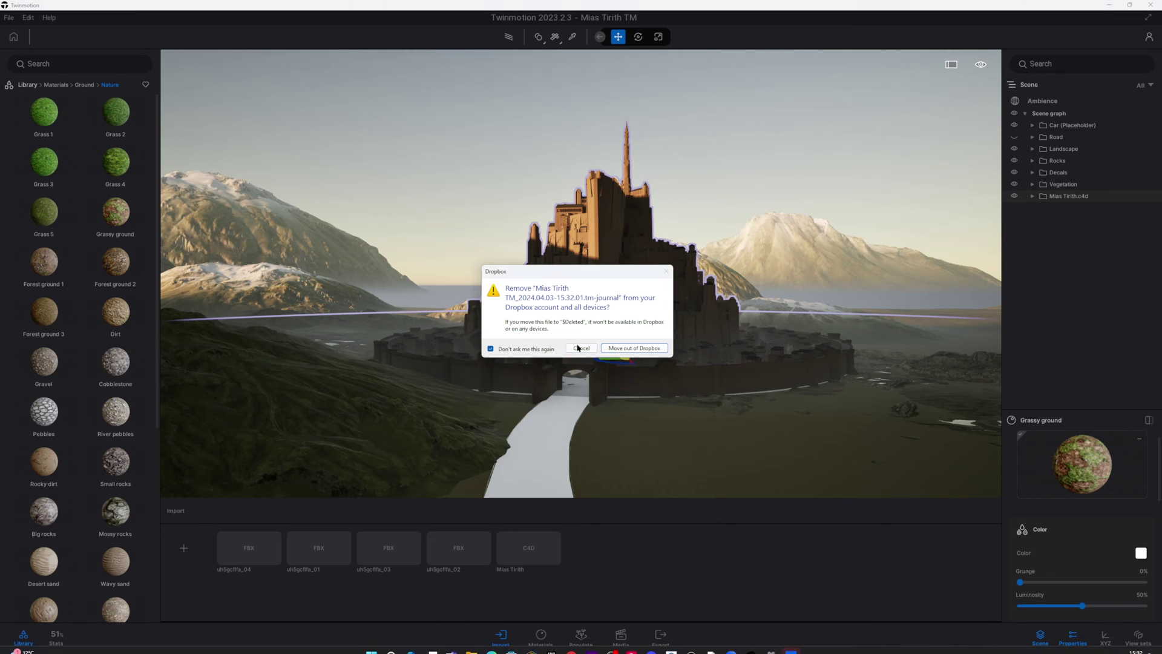
pyautogui.click(581, 348)
# Set the Ambience time of day to an earlier hour for brighter daylight on the city
pyautogui.click(1050, 103)
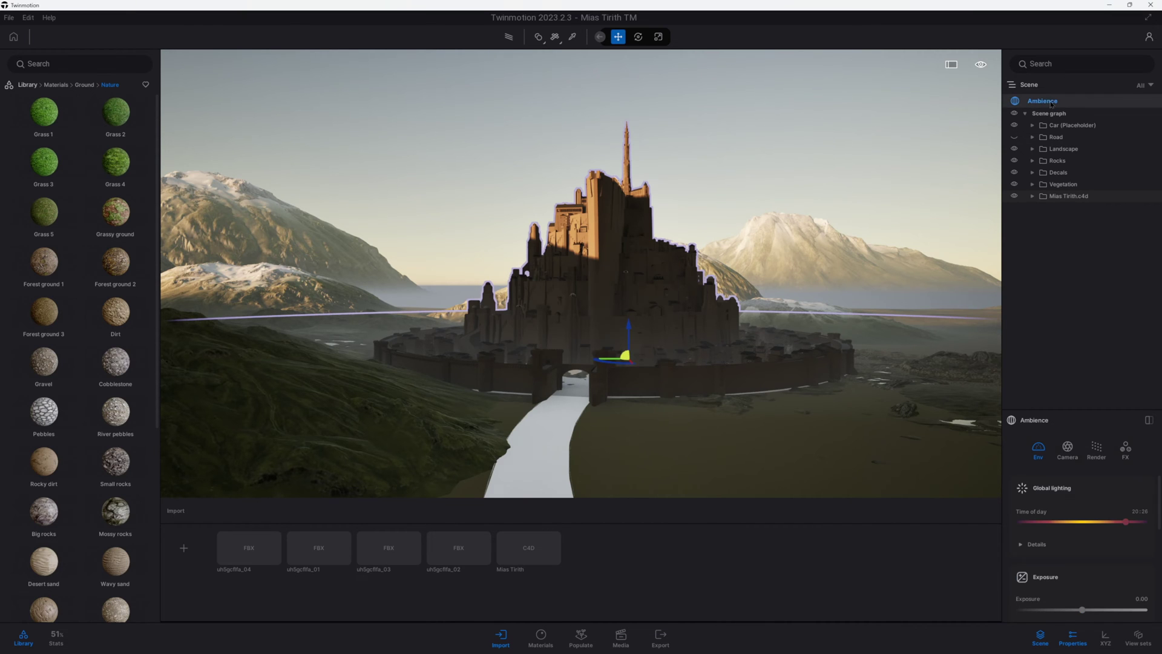
pyautogui.moveTo(1075, 524); pyautogui.dragTo(1060, 522)
pyautogui.press('d')
pyautogui.moveTo(767, 418); pyautogui.dragTo(749, 378, button='right')
pyautogui.moveTo(747, 378); pyautogui.dragTo(684, 266)
# Reposition the Mias Tirith.c4d model horizontally among the rocks and mountains, undoing the first attempted move
pyautogui.click(1066, 196)
pyautogui.moveTo(737, 297); pyautogui.dragTo(534, 323)
pyautogui.hotkey('ctrl', 'z')
pyautogui.moveTo(941, 236); pyautogui.dragTo(959, 290, button='right')
pyautogui.moveTo(652, 236); pyautogui.dragTo(443, 315)
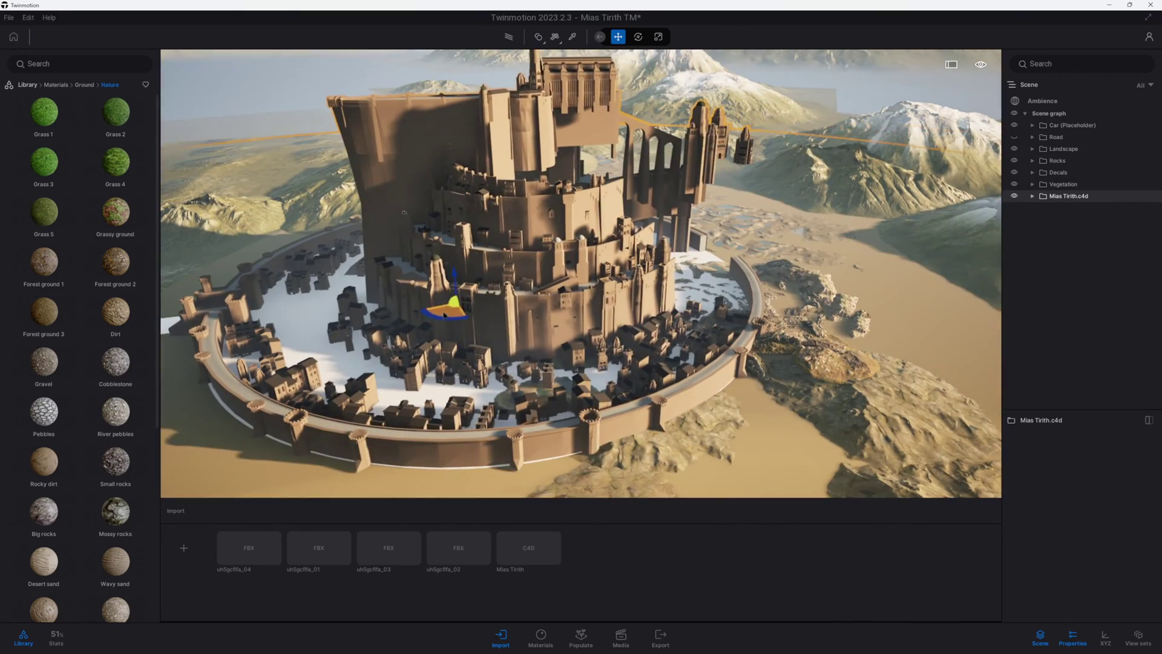
# Turn the Mias Tirith.c4d model so its white road runs toward the sandy plain, and move it beside the grassy hills
pyautogui.scroll(-5, 500, 298)
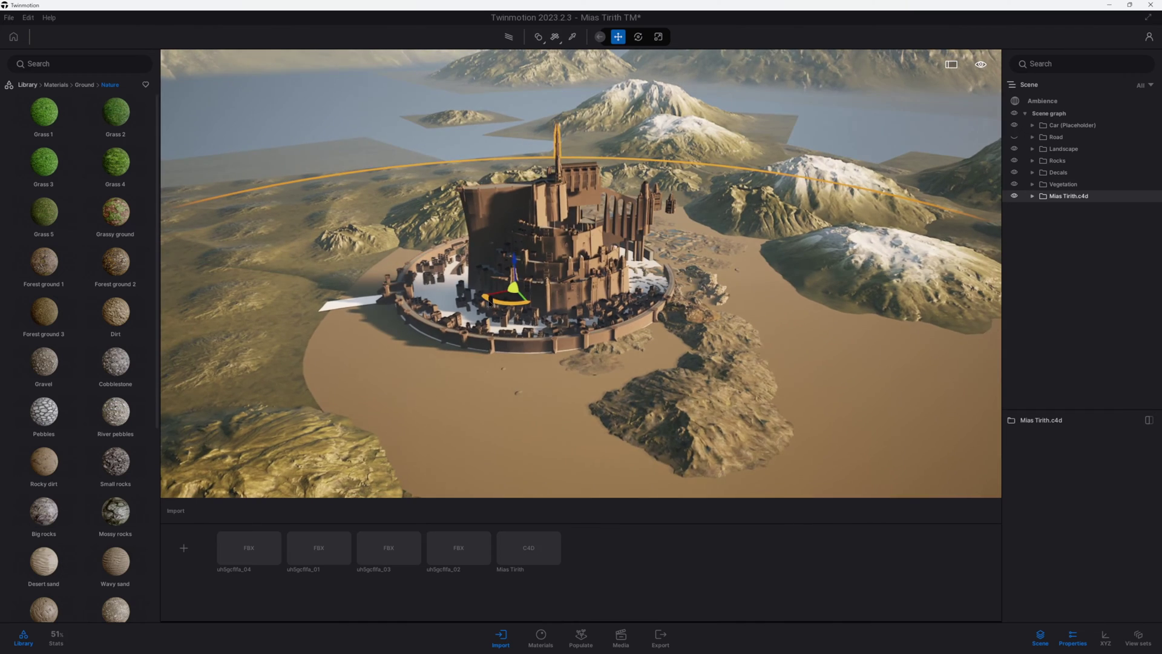
pyautogui.moveTo(493, 301); pyautogui.dragTo(469, 322)
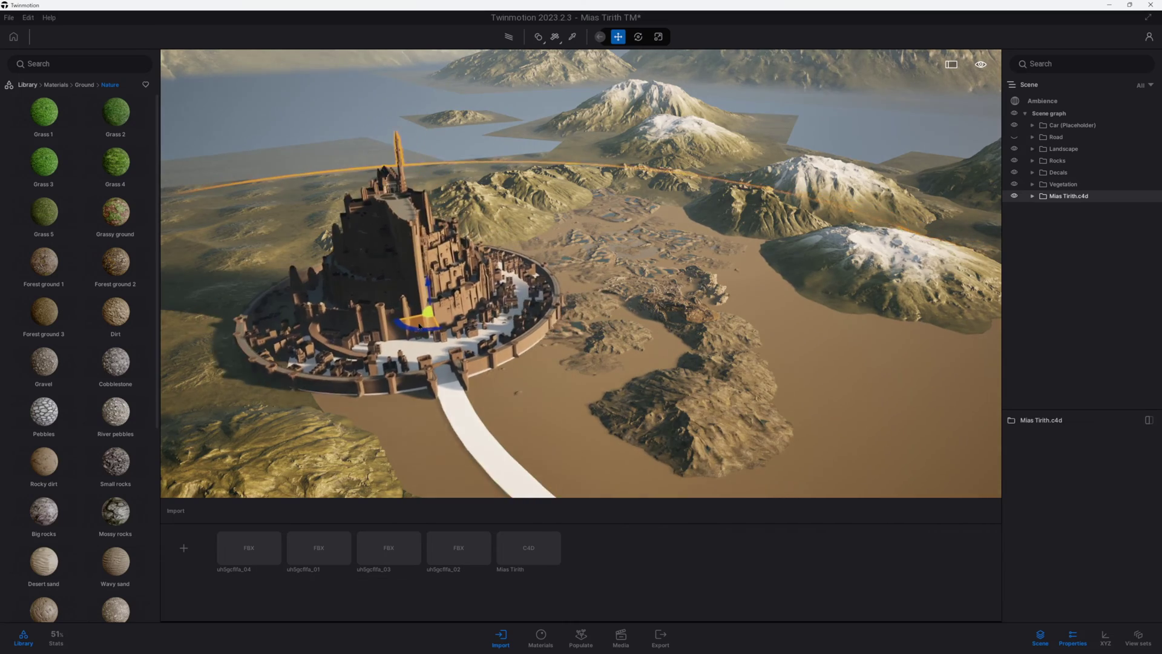
# Apply the Cobblestone material from the Ground Nature library to the white road leading to the city gate
pyautogui.moveTo(423, 346); pyautogui.dragTo(397, 259, button='right')
pyautogui.press('w')
pyautogui.moveTo(641, 375); pyautogui.dragTo(758, 407, button='right')
pyautogui.press('capslock')
pyautogui.press('a')
pyautogui.press('capslock')
pyautogui.press('capslock')
pyautogui.press('capslock')
pyautogui.press('s')
pyautogui.moveTo(115, 363); pyautogui.dragTo(619, 389)
# Adjust the Ambience environment lighting on the city, setting Sun - North offset to 139°
pyautogui.moveTo(974, 261); pyautogui.dragTo(942, 254, button='right')
pyautogui.press('d')
pyautogui.click(1051, 102)
pyautogui.moveTo(1089, 521)
pyautogui.mouseDown()
pyautogui.moveTo(1120, 519)
pyautogui.moveTo(1074, 519)
pyautogui.mouseUp()
pyautogui.scroll(-5, 1069, 596)
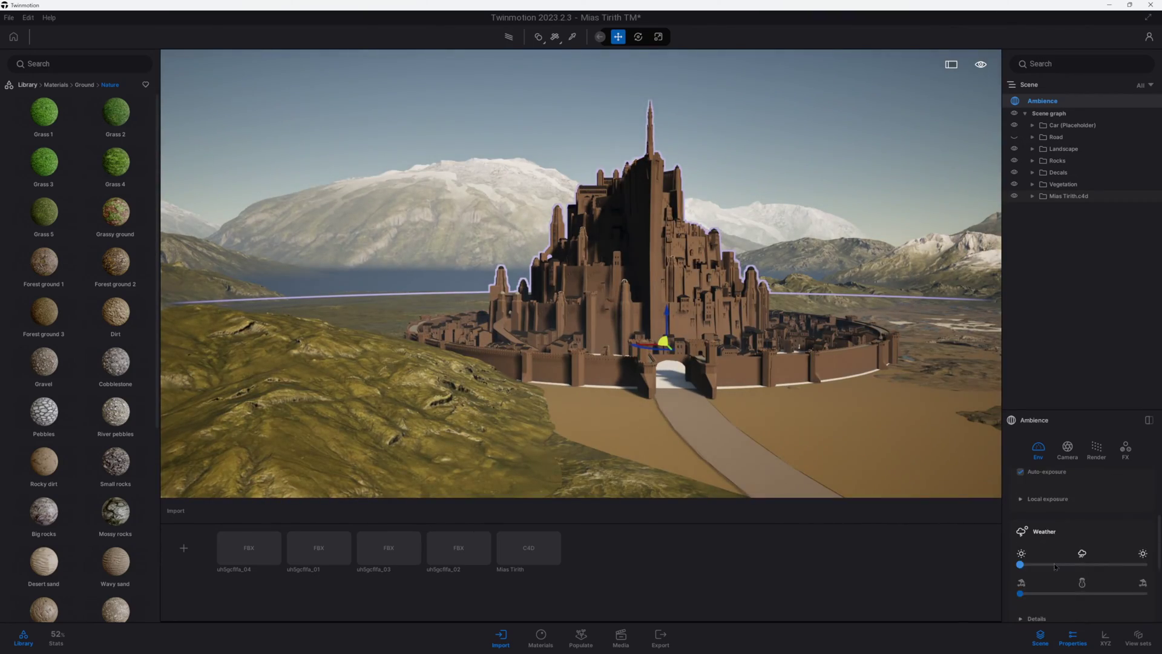
pyautogui.moveTo(1034, 597); pyautogui.dragTo(1068, 596)
# View the city from ground level and adjust the height of the model slightly against the terrain
pyautogui.press('d')
pyautogui.moveTo(786, 339); pyautogui.dragTo(639, 326, button='right')
pyautogui.press('w')
pyautogui.press('q')
pyautogui.press('q')
pyautogui.moveTo(732, 307); pyautogui.dragTo(722, 302, button='right')
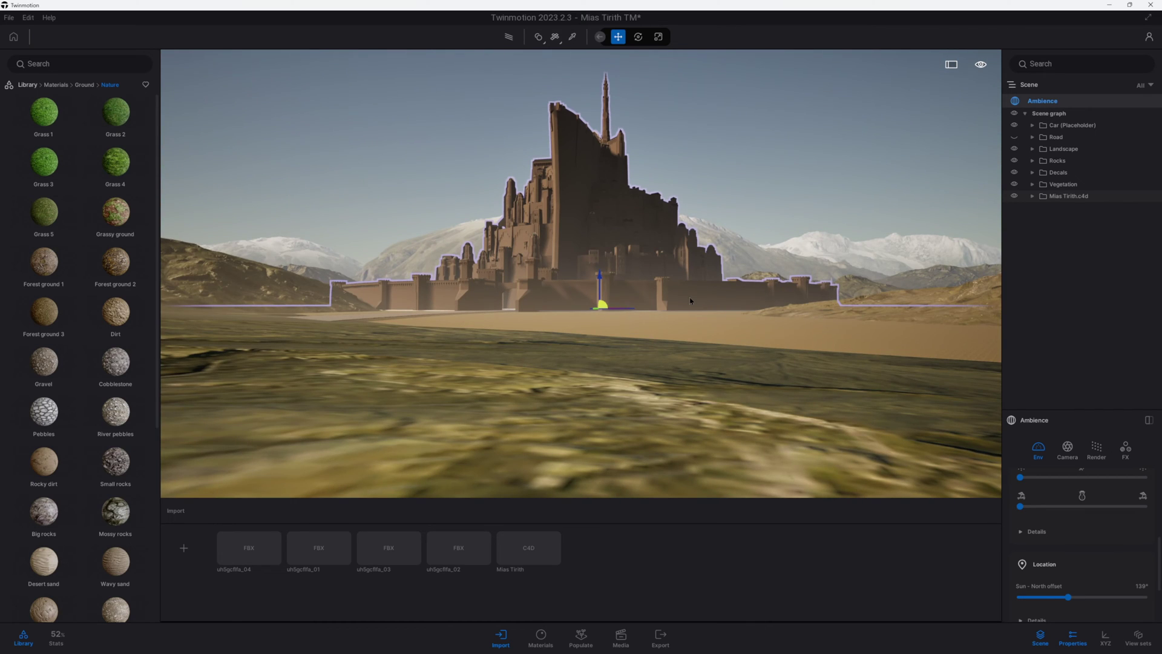
pyautogui.press('e')
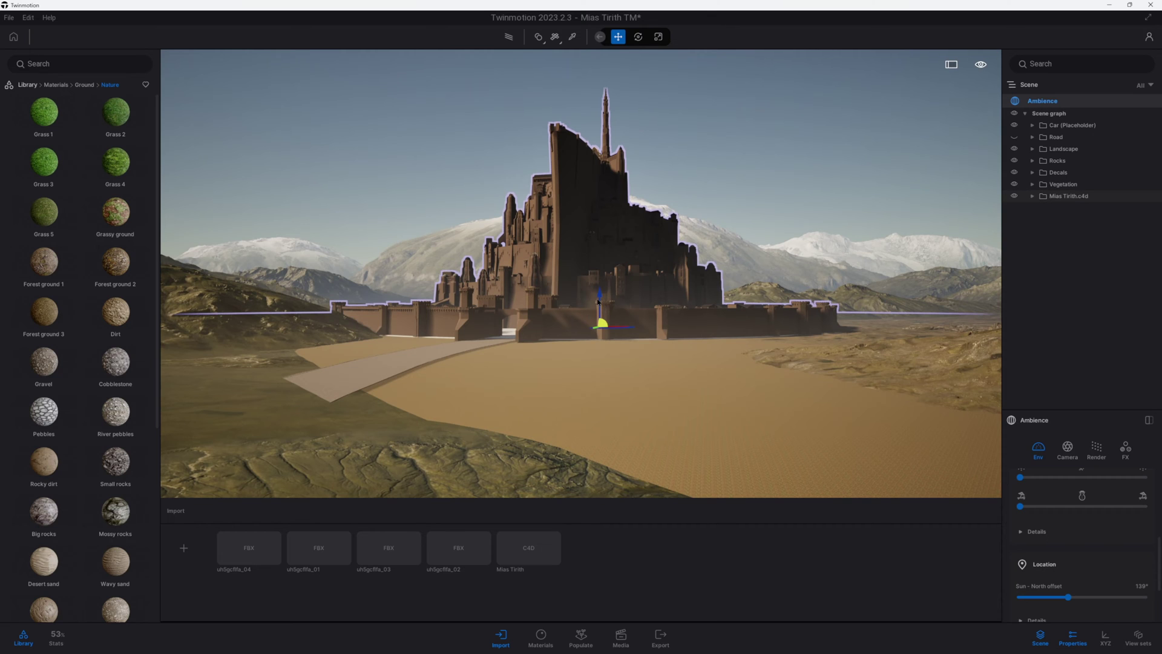
pyautogui.press('e')
pyautogui.moveTo(559, 357); pyautogui.dragTo(566, 384, button='right')
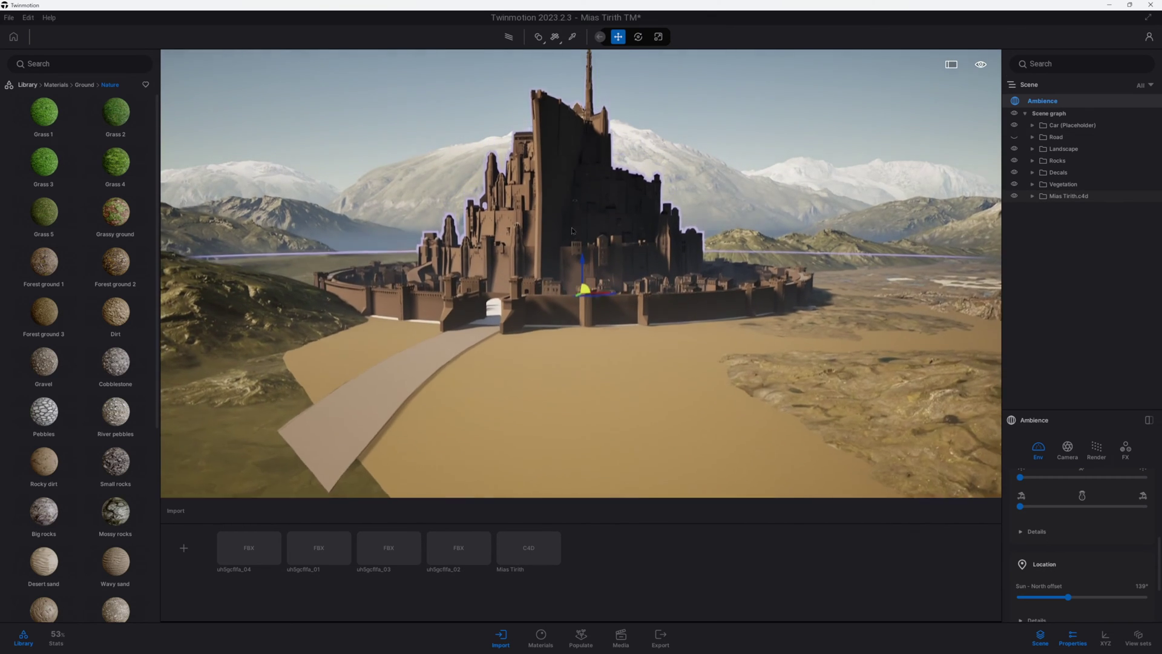
pyautogui.moveTo(582, 254); pyautogui.dragTo(581, 252)
pyautogui.scroll(5, 590, 276)
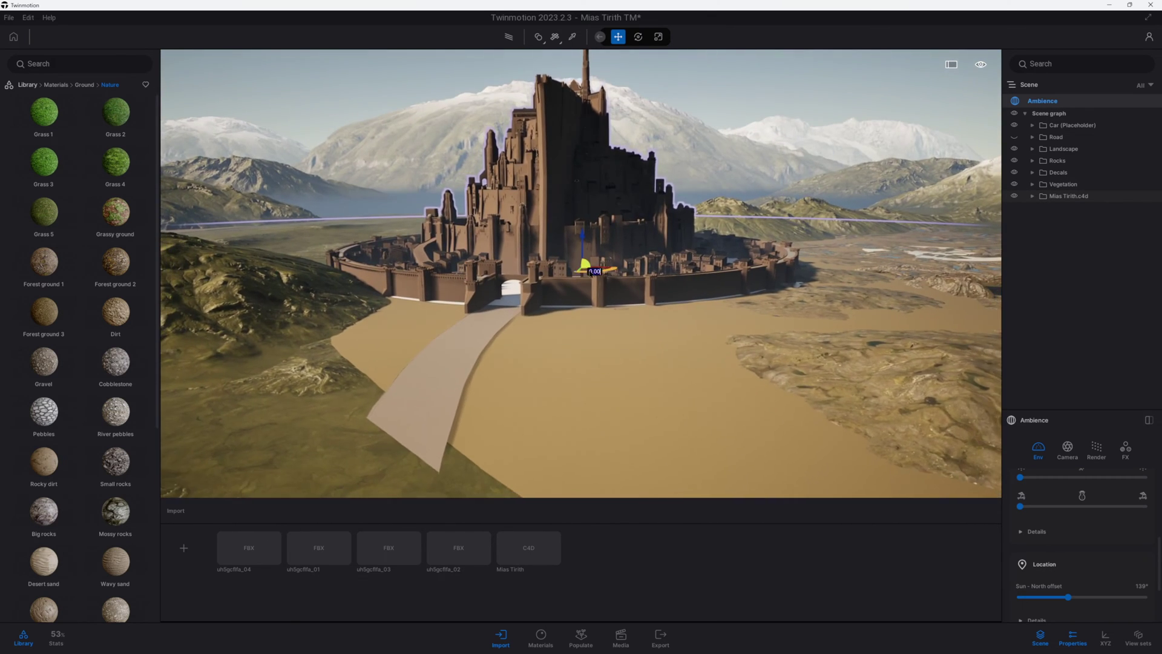
# Shift the city model horizontally across the plain to refine its position between the hills and the rocks
pyautogui.moveTo(587, 276); pyautogui.dragTo(617, 325)
pyautogui.press('d')
pyautogui.moveTo(617, 325); pyautogui.dragTo(581, 301, button='right')
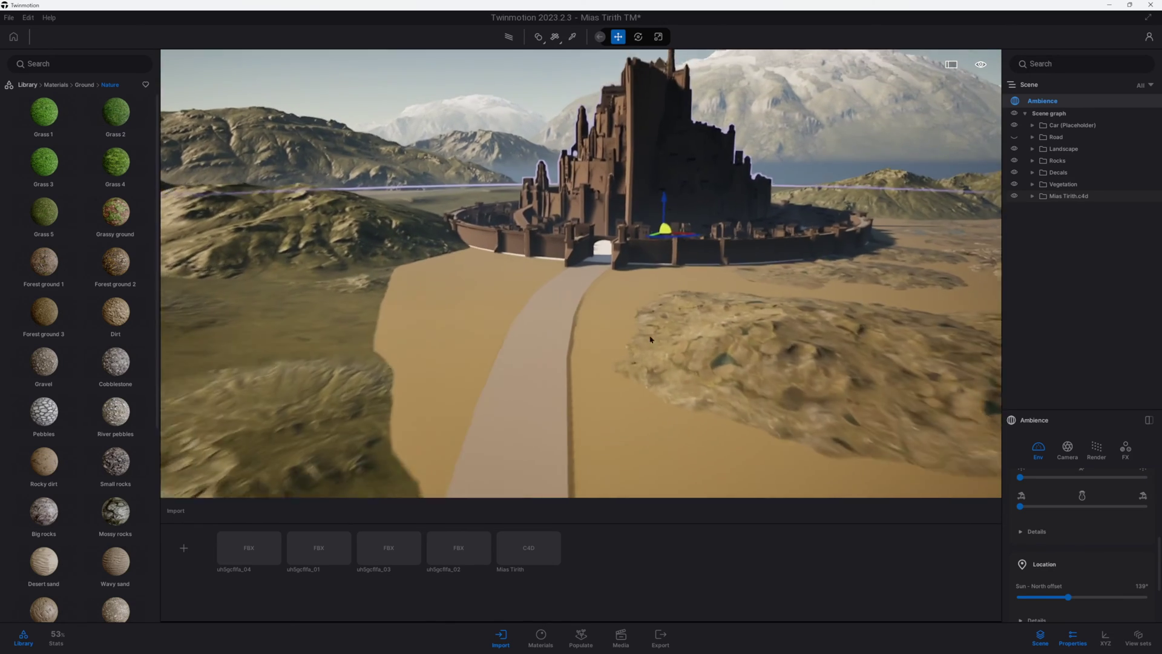
pyautogui.press('s')
pyautogui.moveTo(615, 242); pyautogui.dragTo(621, 240)
pyautogui.press('e')
pyautogui.click(633, 321)
pyautogui.moveTo(633, 322); pyautogui.dragTo(675, 320)
pyautogui.press('a')
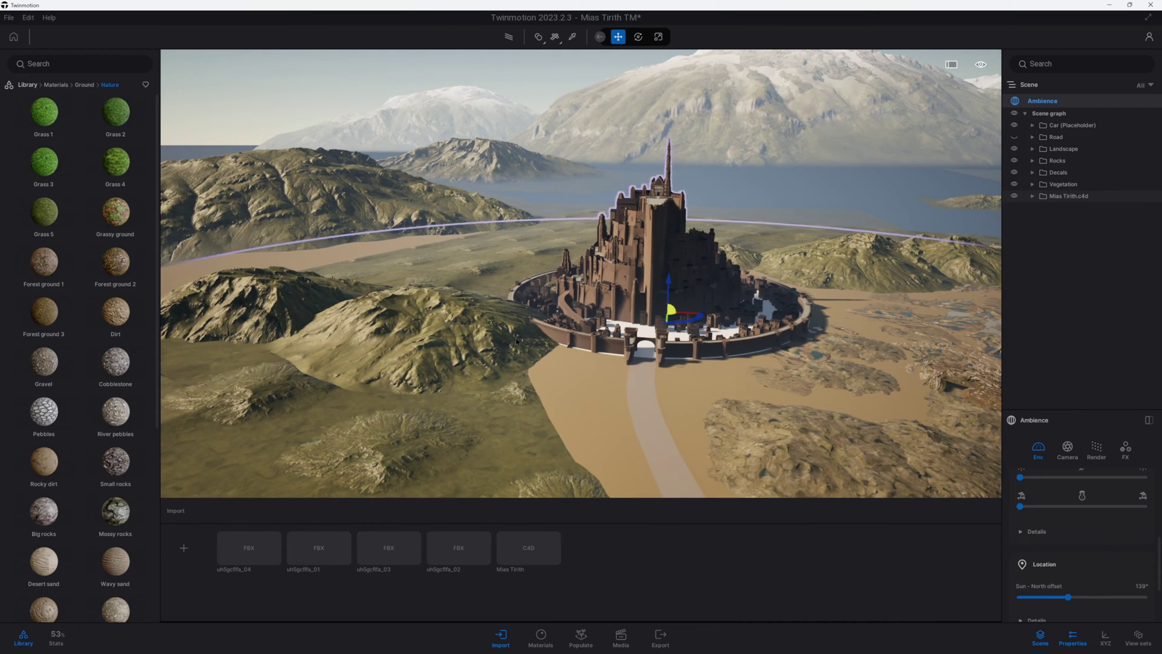
# Copy the Hill Summer 01 hill beside the city to the opposite side of the road and reposition the copy
pyautogui.click(425, 348)
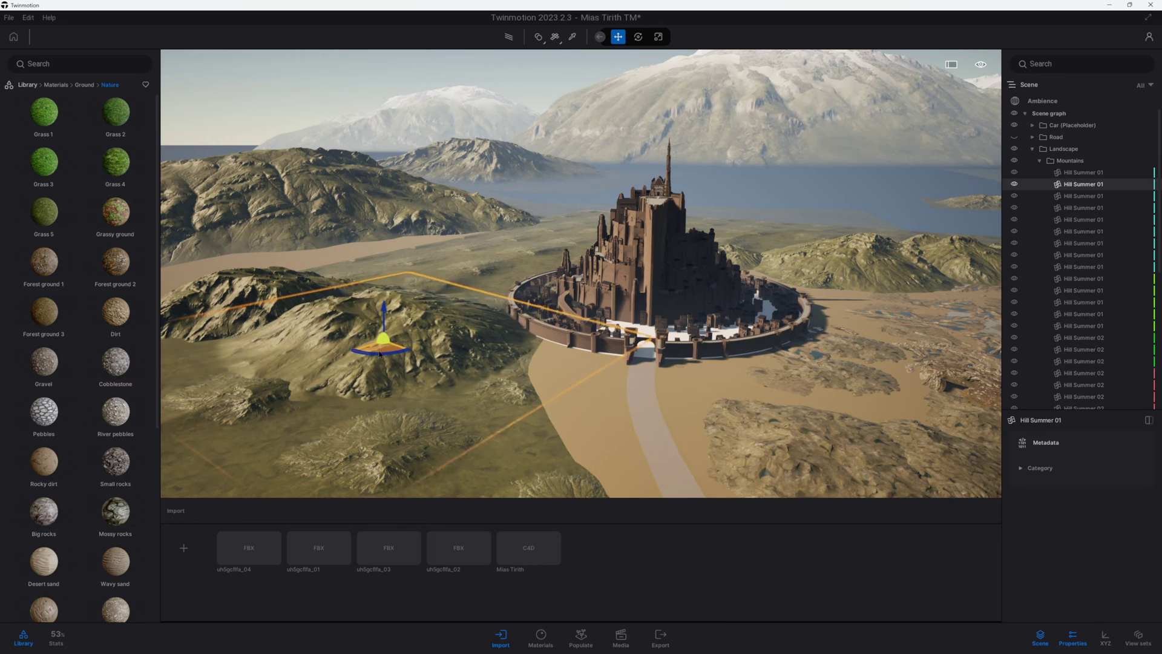
pyautogui.keyDown('shift'); pyautogui.moveTo(920, 396); pyautogui.dragTo(963, 370); pyautogui.keyUp('shift')
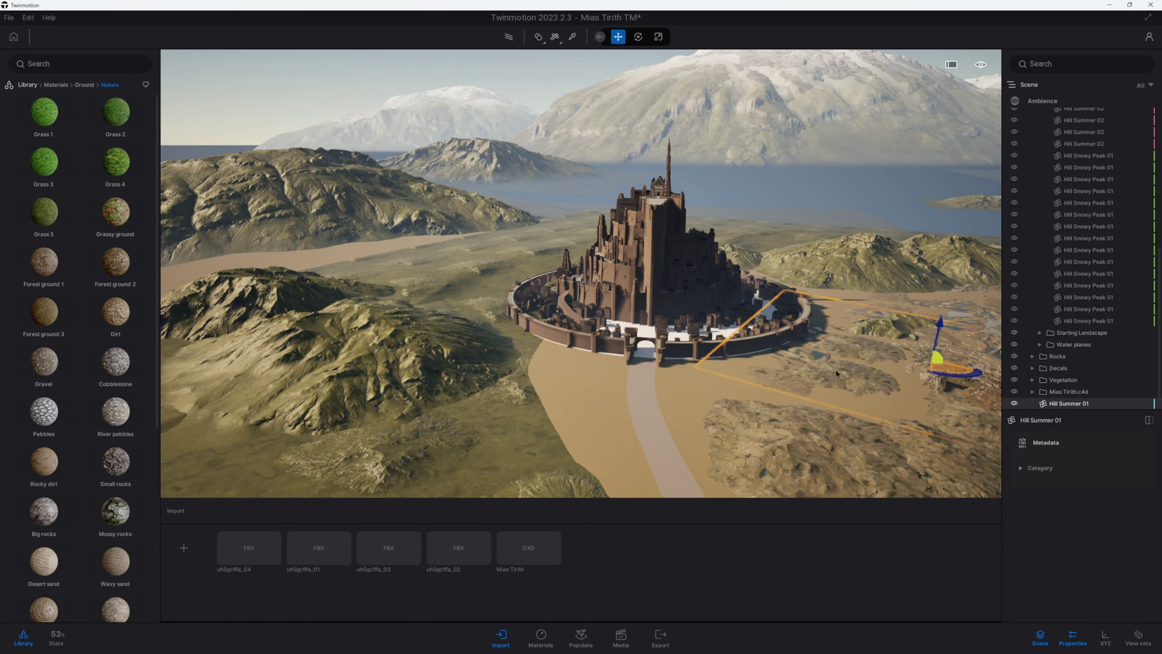
pyautogui.click(552, 384)
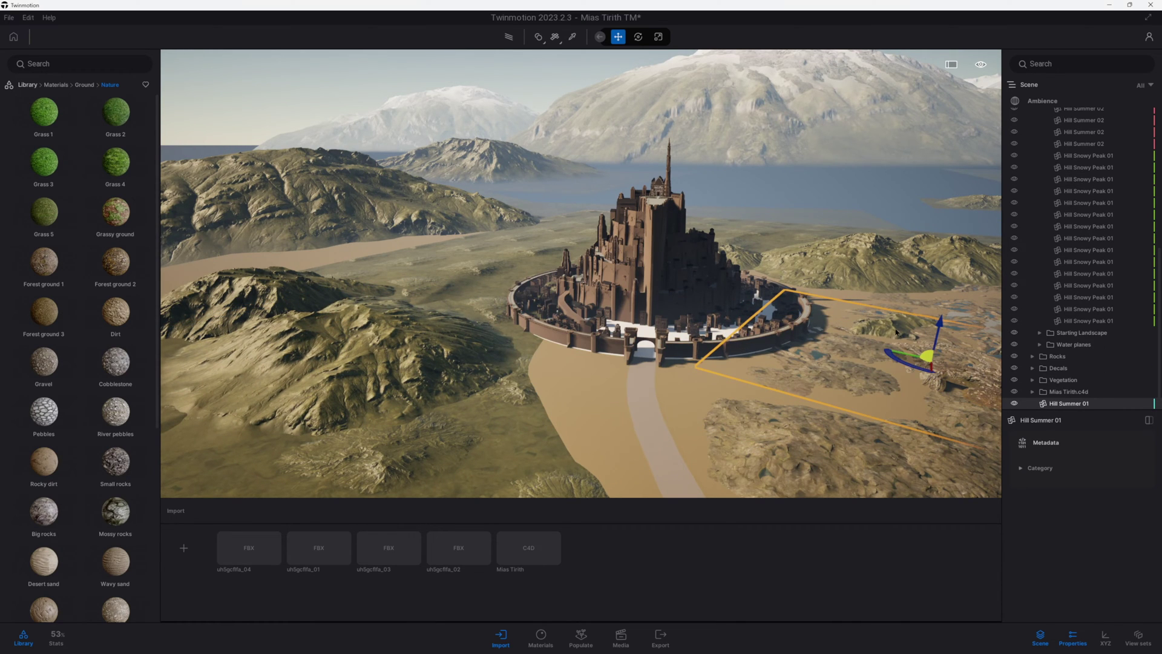
pyautogui.moveTo(914, 366); pyautogui.dragTo(941, 410)
pyautogui.moveTo(900, 449); pyautogui.dragTo(945, 493)
pyautogui.press('w')
pyautogui.press('q')
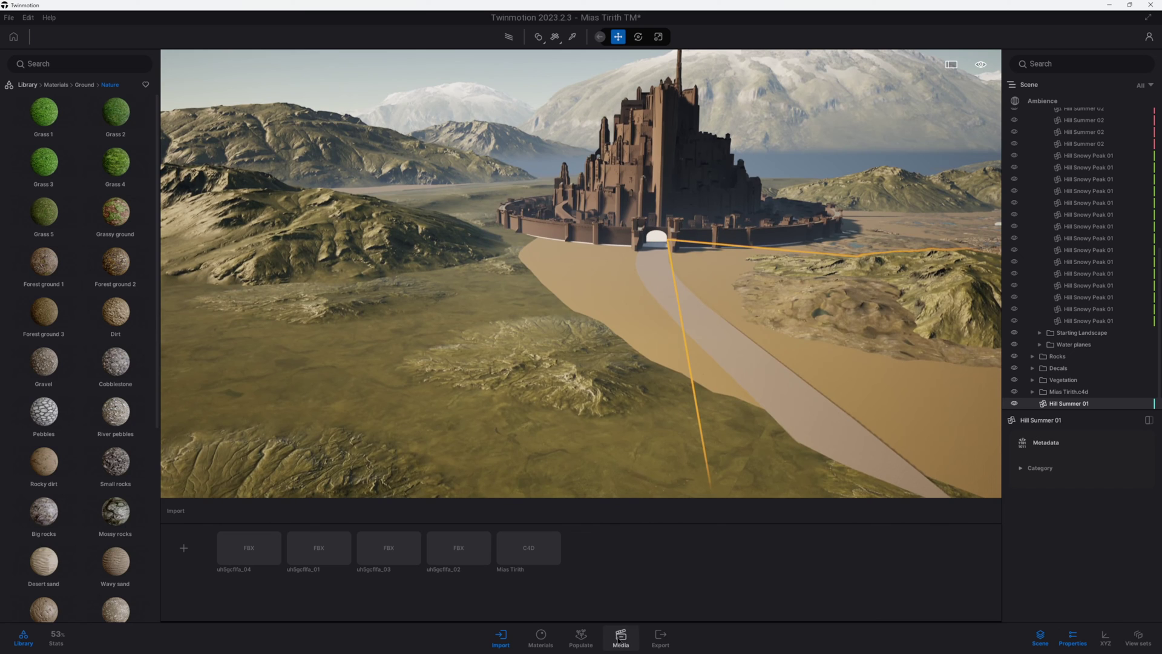
# Sample the Hill Summer 01 material from the grassy terrain and apply it to the sandy ground in front of the city
pyautogui.click(556, 474)
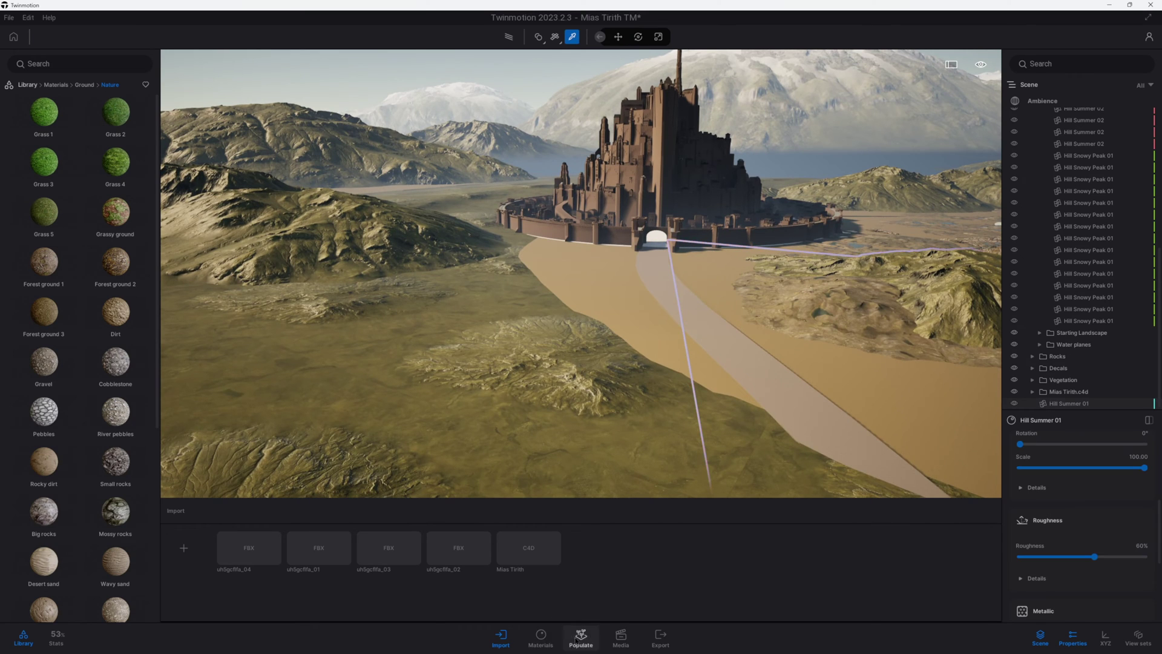
pyautogui.click(542, 637)
pyautogui.scroll(4, 1077, 436)
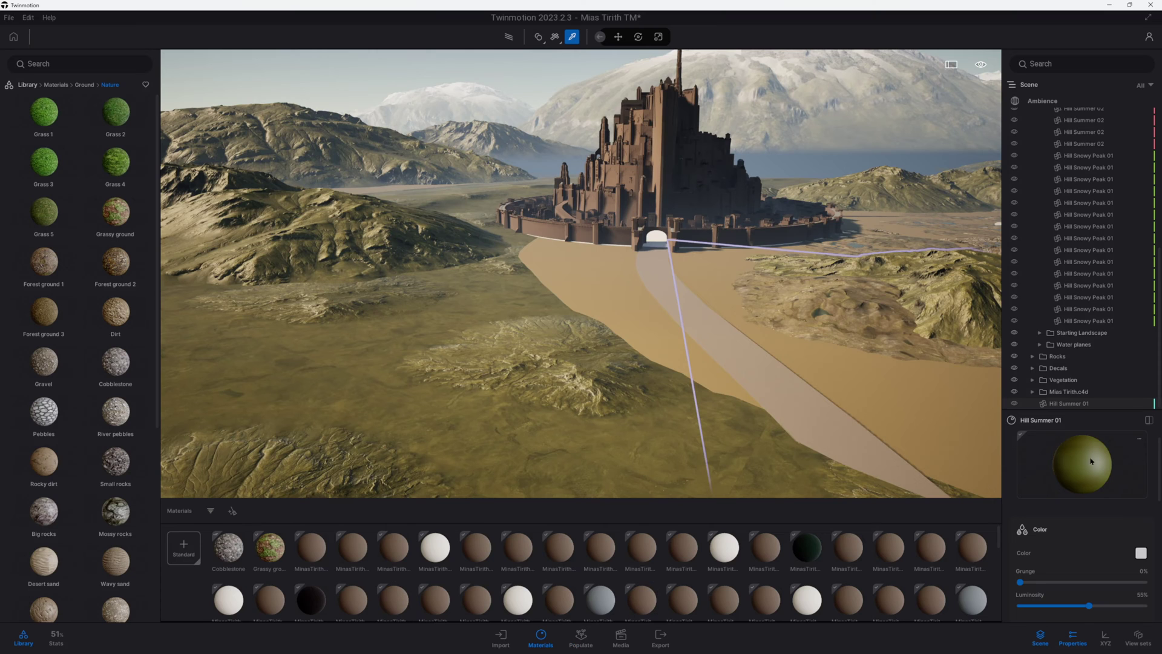
pyautogui.click(891, 386)
pyautogui.moveTo(891, 386); pyautogui.dragTo(915, 369, button='right')
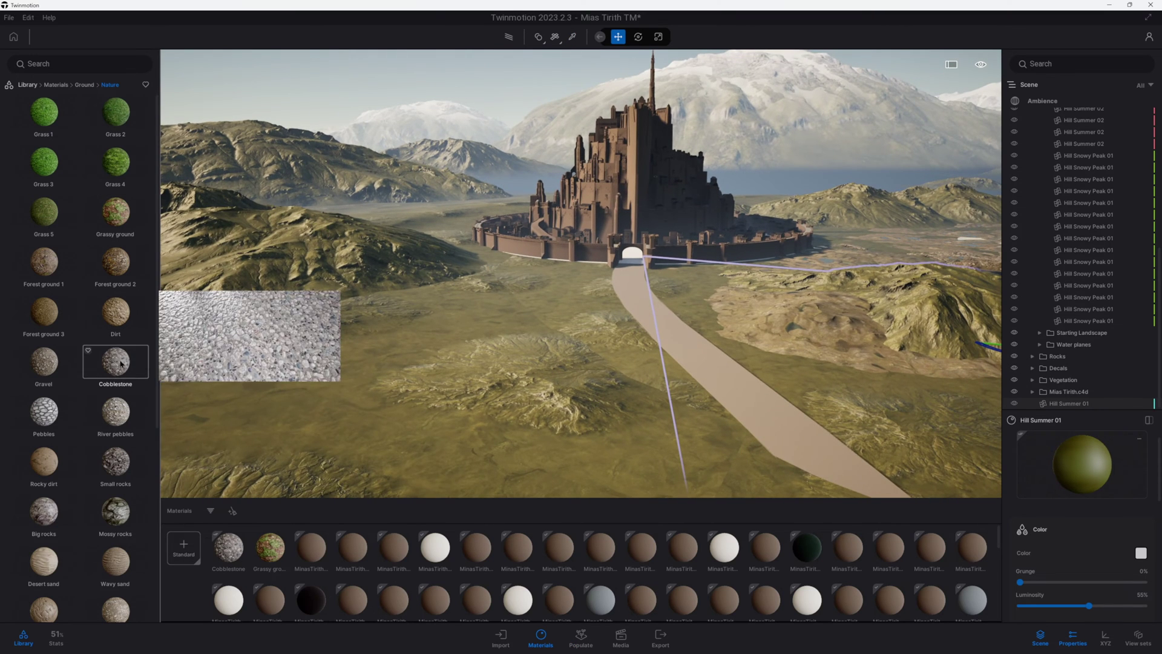
# Apply Cobblestone to the road leading to the gate and set the material's UV scale to 4.81
pyautogui.click(784, 417)
pyautogui.moveTo(862, 417); pyautogui.dragTo(935, 393, button='right')
pyautogui.press('t')
pyautogui.click(926, 287)
pyautogui.press('t')
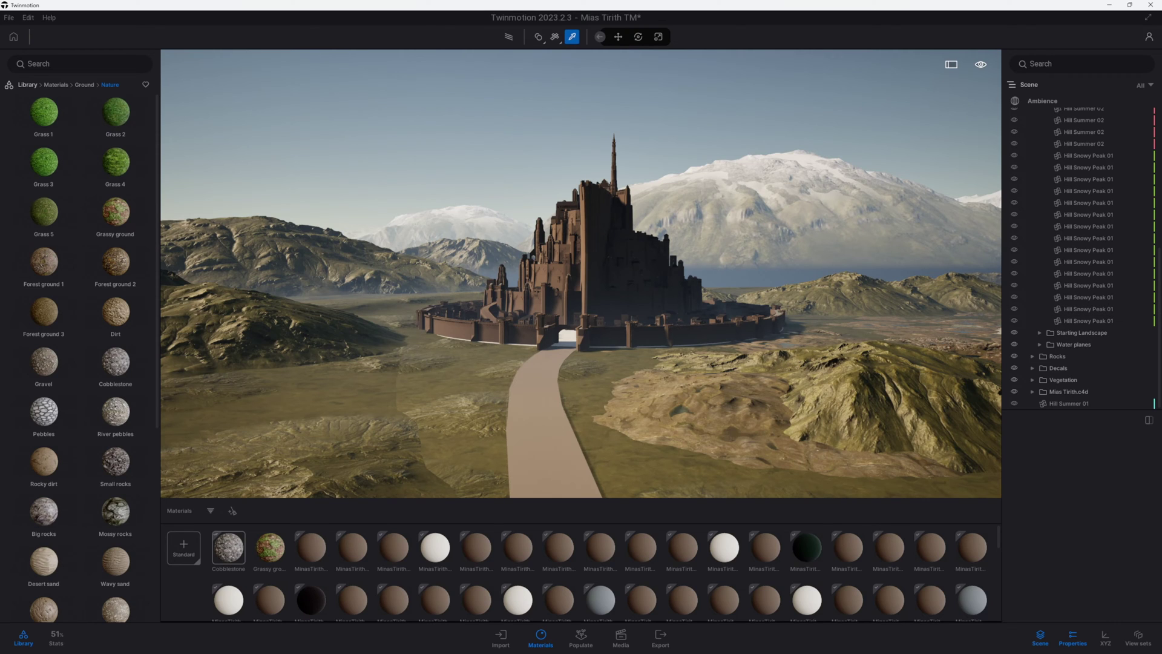
pyautogui.click(547, 426)
pyautogui.scroll(-3, 1081, 553)
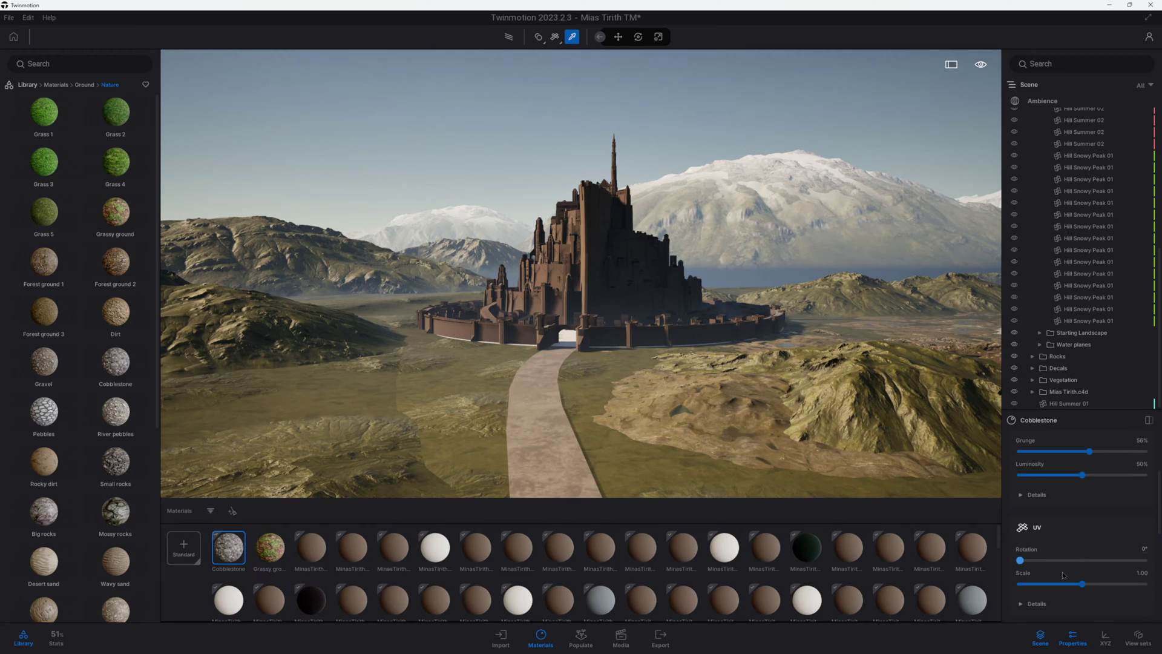
pyautogui.moveTo(1069, 587); pyautogui.dragTo(1108, 584)
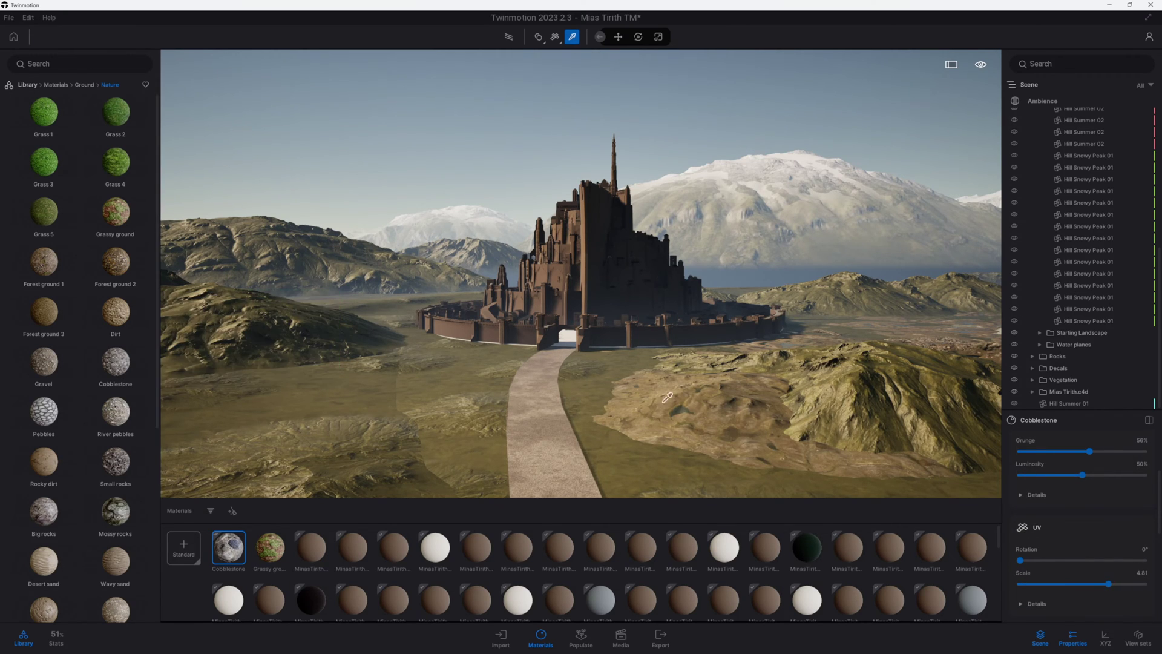
# Apply the Stone 02 material from the Stones library to the central rock pier, towers and houses of the city
pyautogui.click(55, 85)
pyautogui.click(48, 217)
pyautogui.scroll(-1, 70, 330)
pyautogui.click(42, 352)
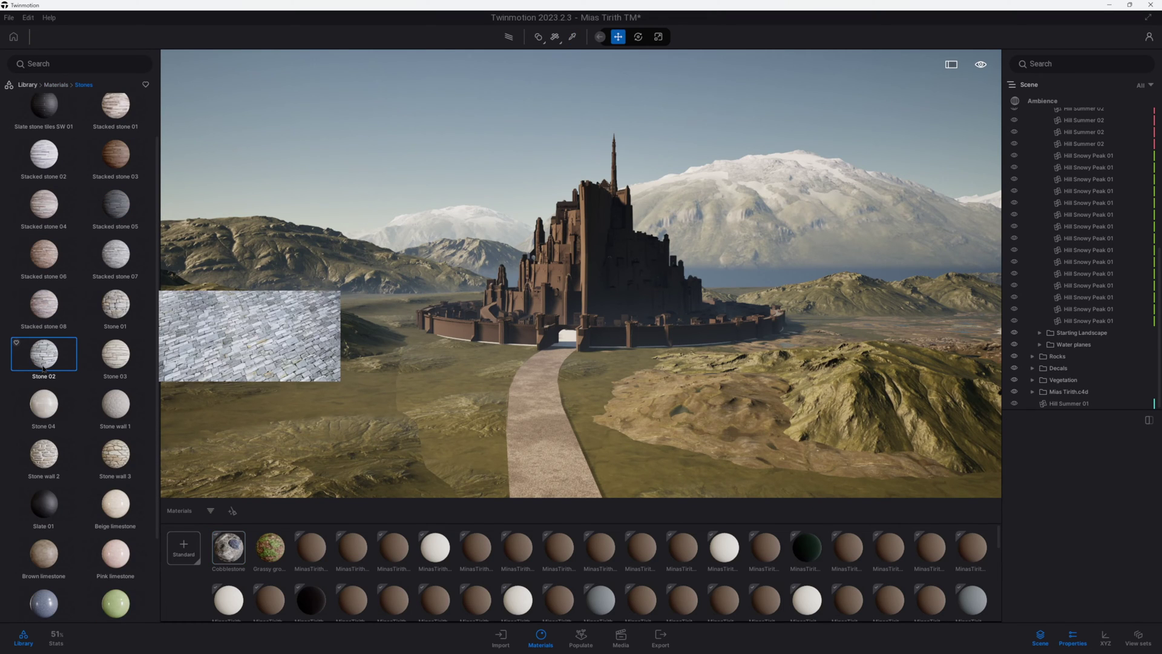
pyautogui.scroll(-2, 112, 534)
pyautogui.moveTo(43, 242); pyautogui.dragTo(580, 292)
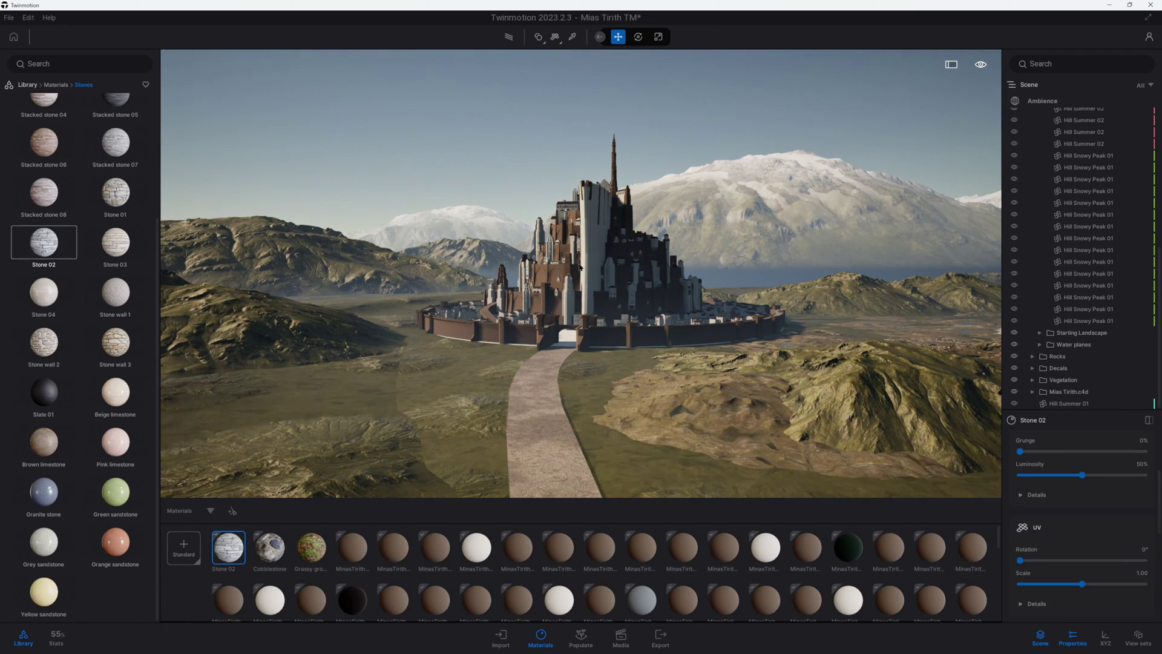
# Apply the Stacked stone 06 material to the outer city wall and the gate, adjusting the material application mode
pyautogui.press('w')
pyautogui.press('d')
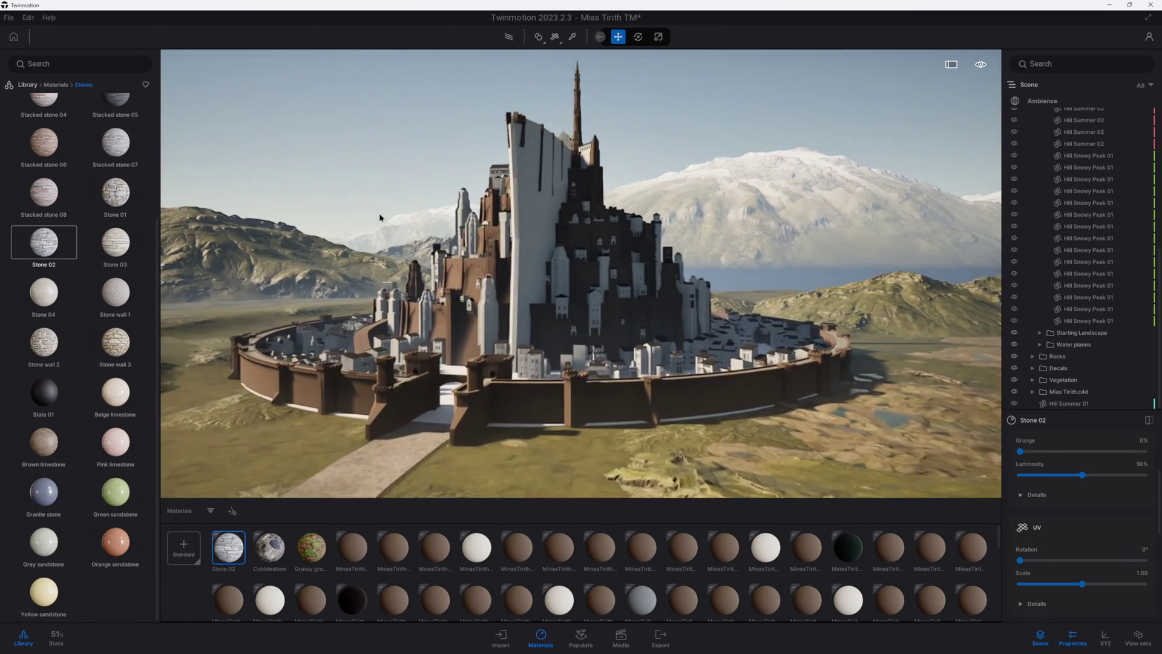
pyautogui.press('a')
pyautogui.click(54, 147)
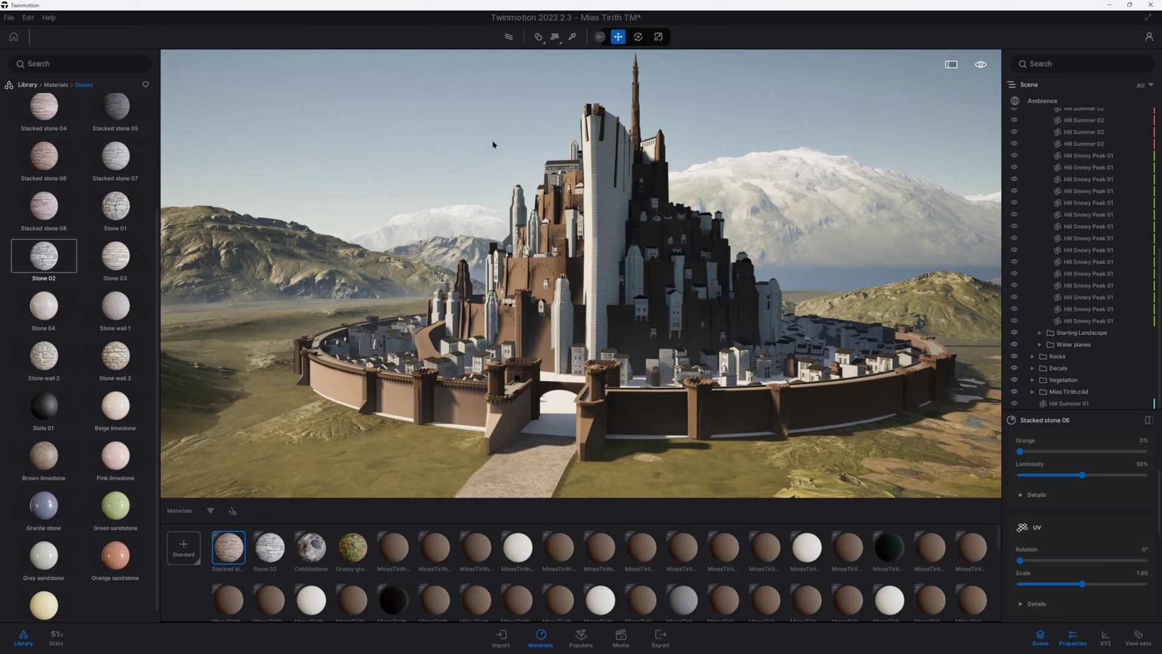
pyautogui.click(537, 37)
pyautogui.click(539, 60)
pyautogui.moveTo(498, 383); pyautogui.dragTo(522, 376)
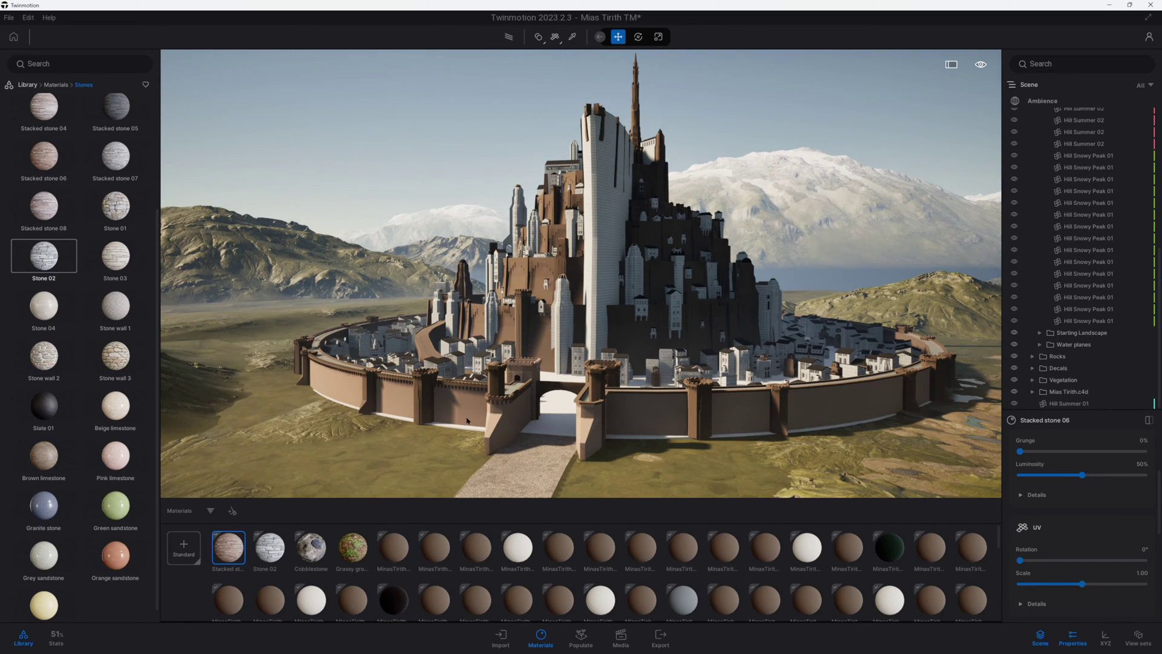
# Apply Stacked stone 06 to the gatehouse towers, wall towers and battlements around the entrance
pyautogui.press('w')
pyautogui.press('e')
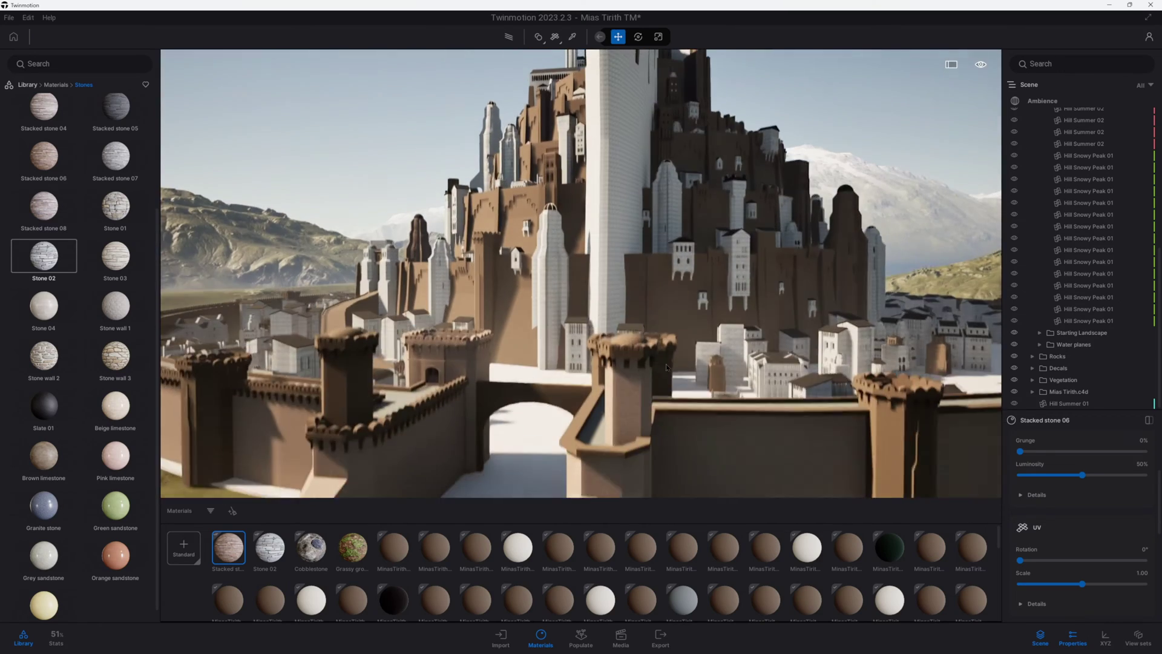
pyautogui.press('q')
pyautogui.moveTo(229, 542); pyautogui.dragTo(340, 242)
pyautogui.moveTo(230, 545); pyautogui.dragTo(271, 440)
pyautogui.moveTo(234, 547); pyautogui.dragTo(338, 277)
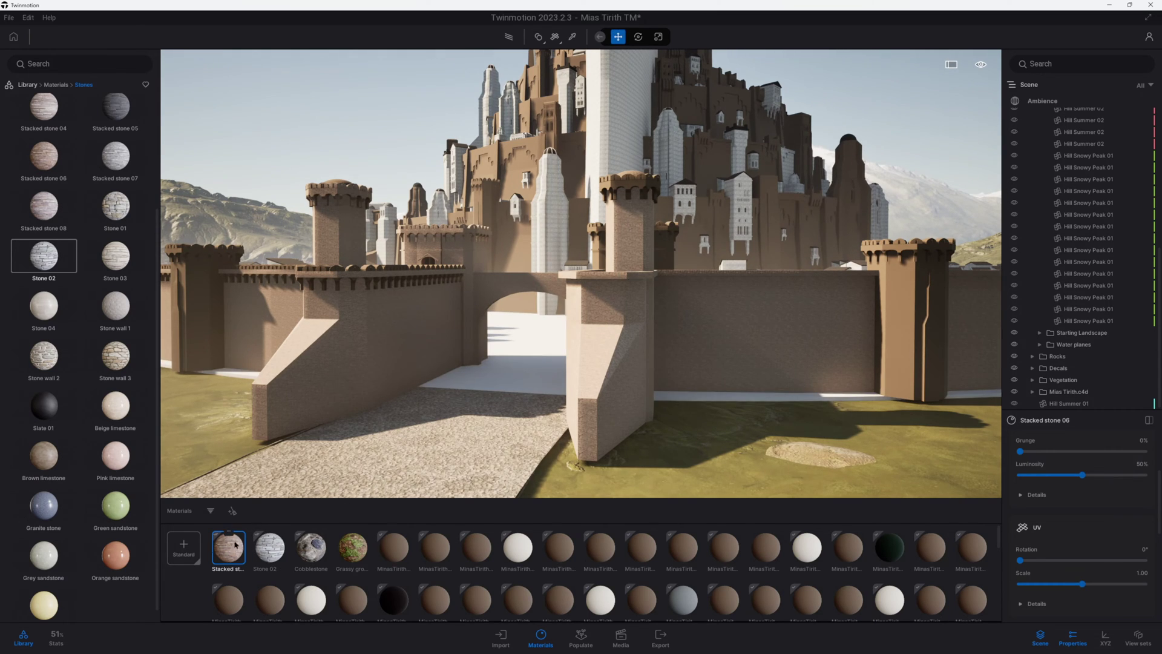
pyautogui.moveTo(235, 544); pyautogui.dragTo(633, 188)
pyautogui.moveTo(936, 294); pyautogui.dragTo(937, 293)
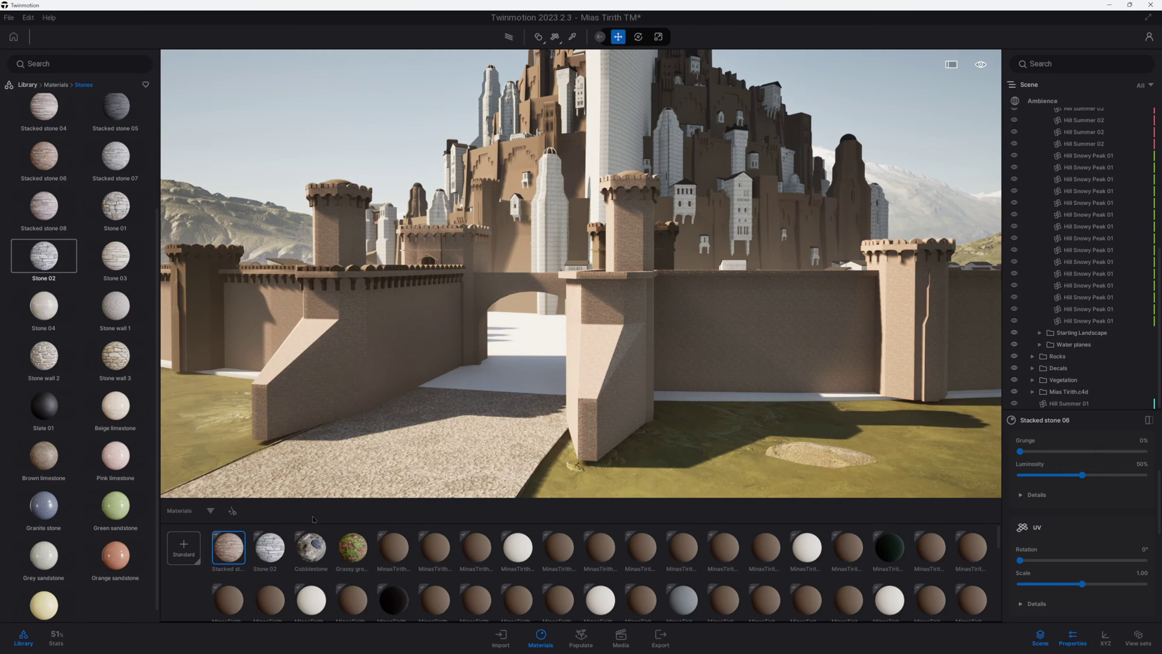
pyautogui.moveTo(229, 546); pyautogui.dragTo(196, 315)
pyautogui.moveTo(344, 281); pyautogui.dragTo(382, 272)
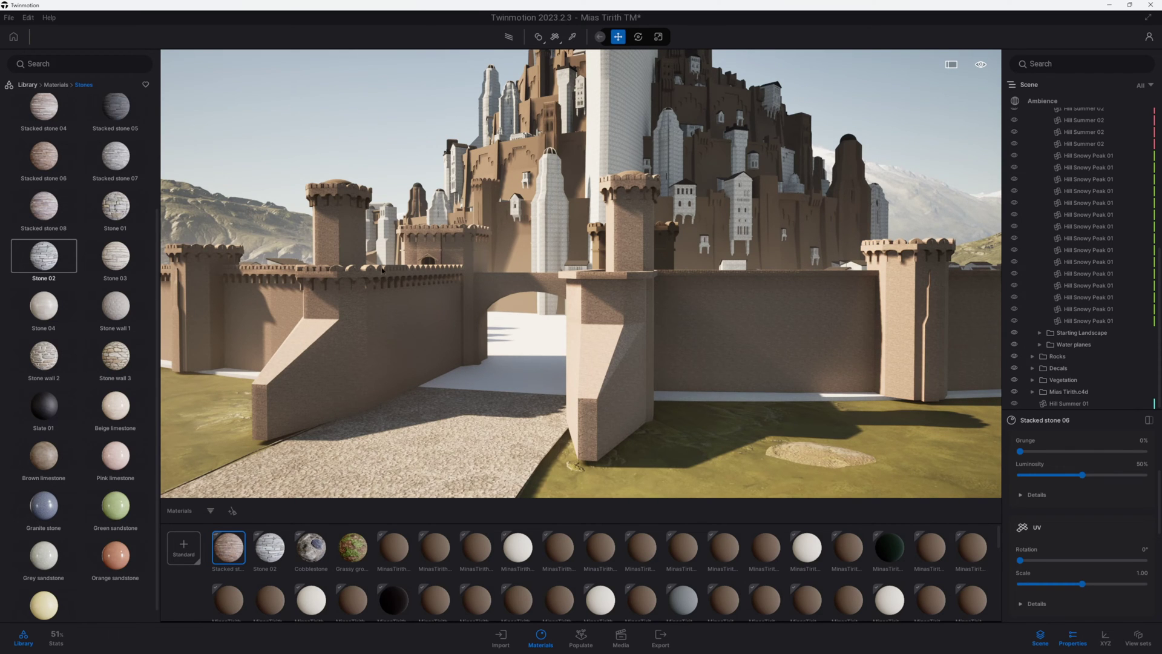
# Apply Stacked stone 06 to the remaining outer wall towers on both sides of the gate
pyautogui.press('s')
pyautogui.press('e')
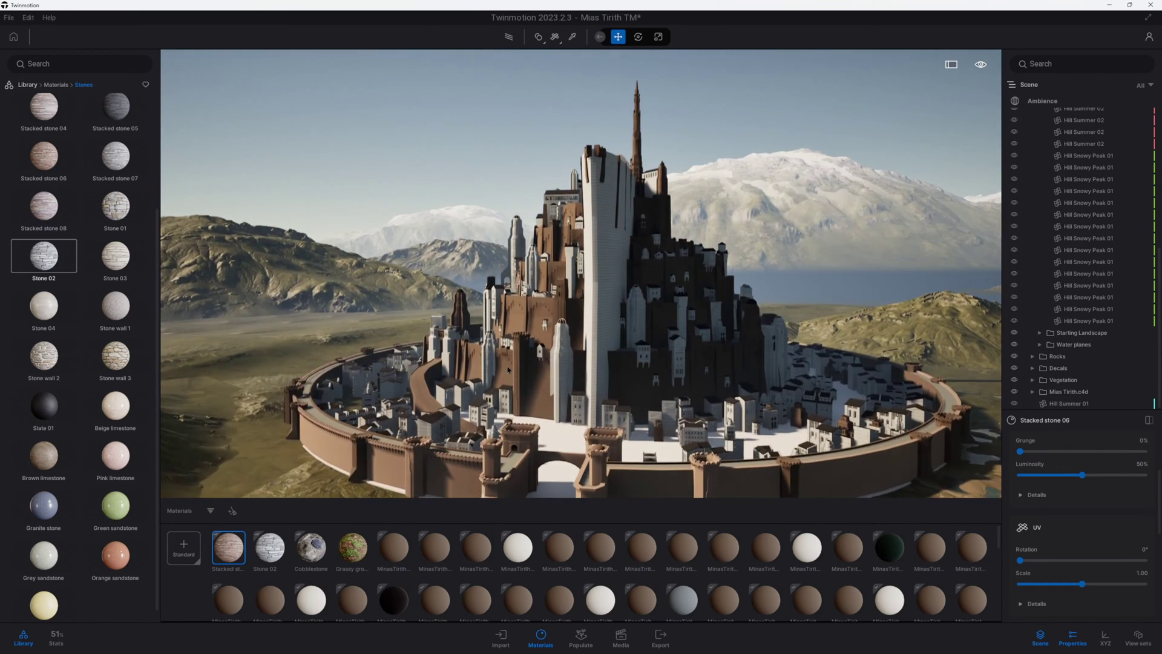
pyautogui.press('w')
pyautogui.moveTo(581, 272); pyautogui.dragTo(545, 281, button='right')
pyautogui.moveTo(229, 546); pyautogui.dragTo(311, 330)
pyautogui.moveTo(229, 546)
pyautogui.mouseDown()
pyautogui.moveTo(292, 316)
pyautogui.moveTo(241, 561)
pyautogui.mouseUp()
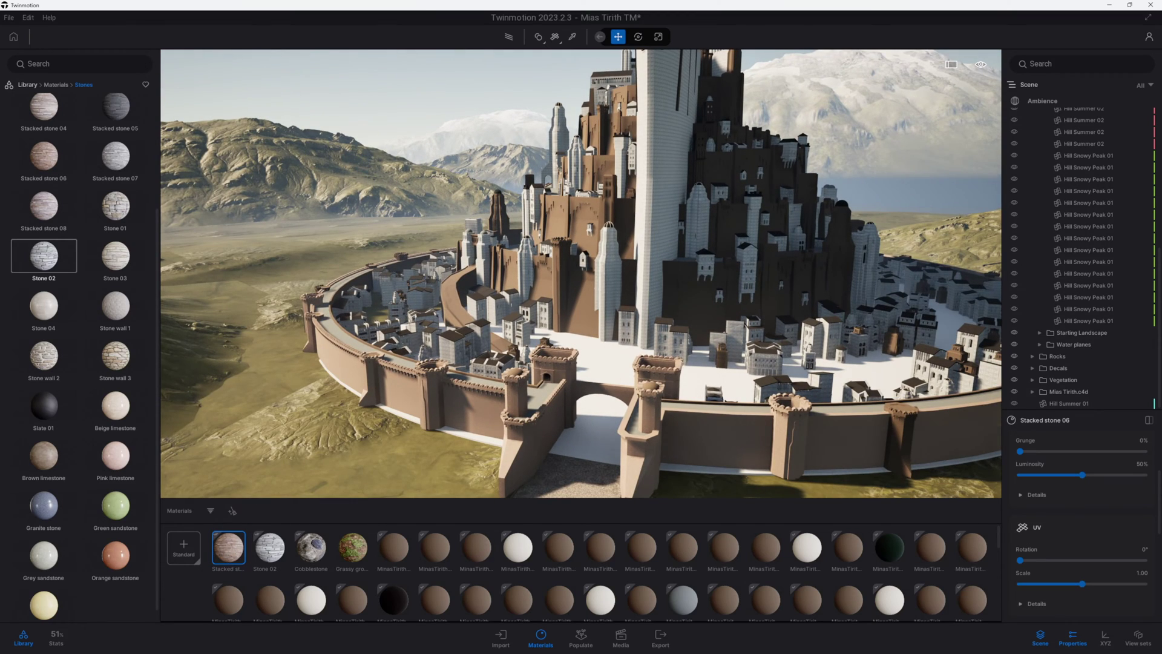
pyautogui.moveTo(682, 365); pyautogui.dragTo(727, 378, button='right')
pyautogui.moveTo(229, 546); pyautogui.dragTo(839, 422)
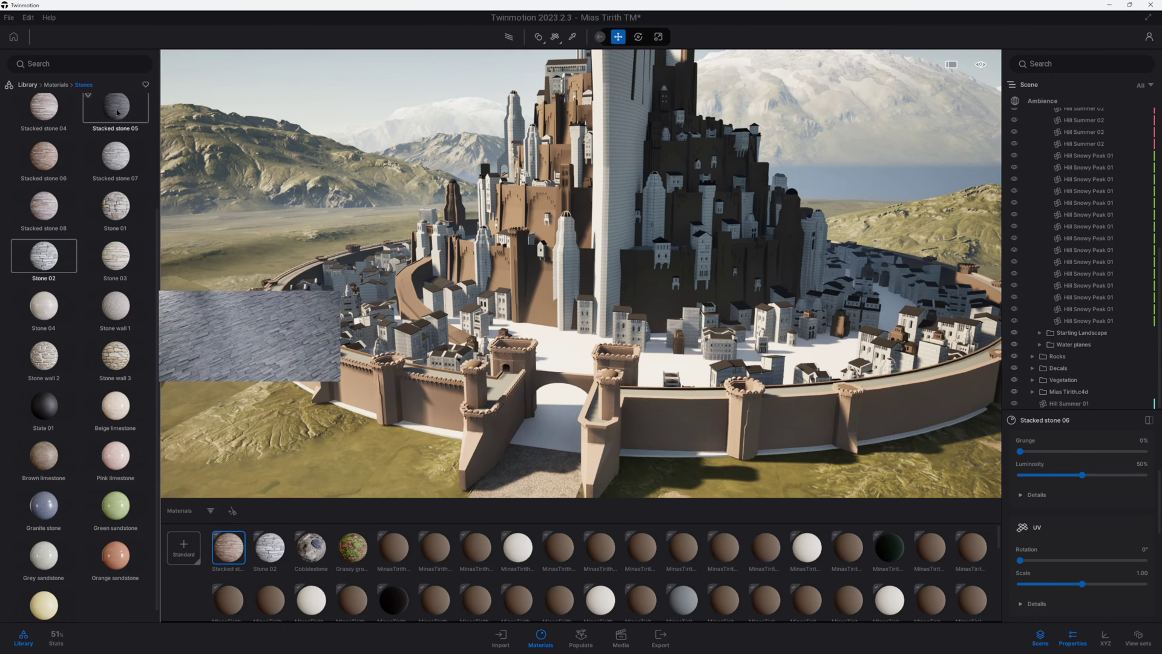
# Replace the white stone on the central pier, towers and houses with Stacked stone 05 and set its UV scale to 10.00
pyautogui.moveTo(115, 108); pyautogui.dragTo(546, 302)
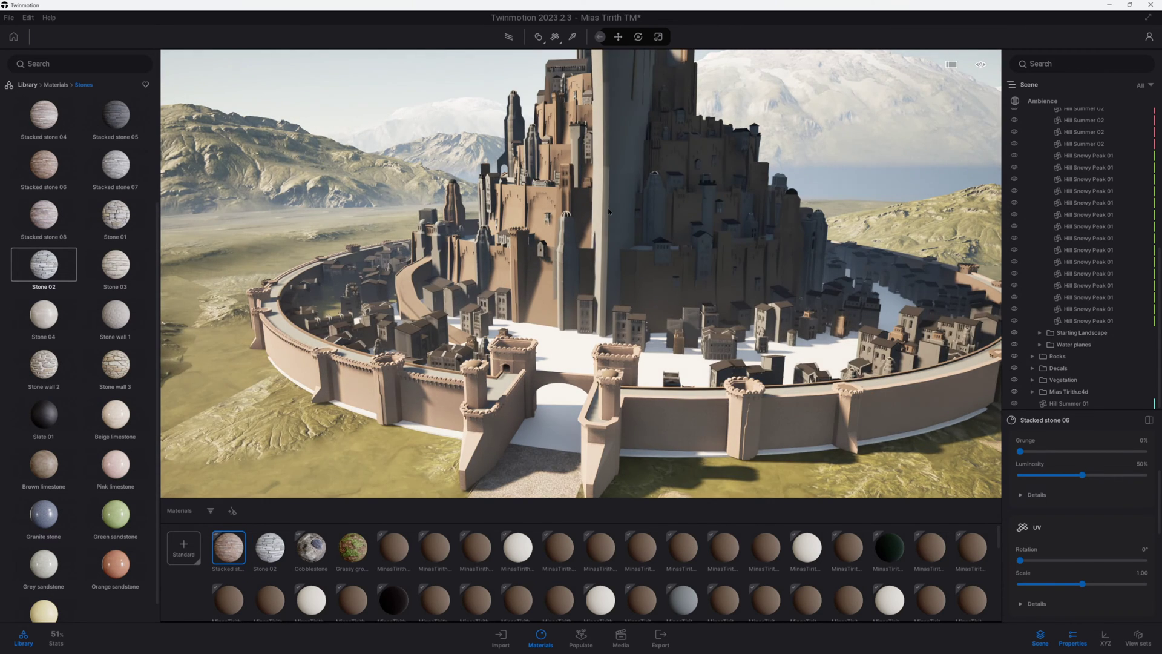
pyautogui.moveTo(619, 448); pyautogui.dragTo(644, 389, button='right')
pyautogui.scroll(3, 644, 389)
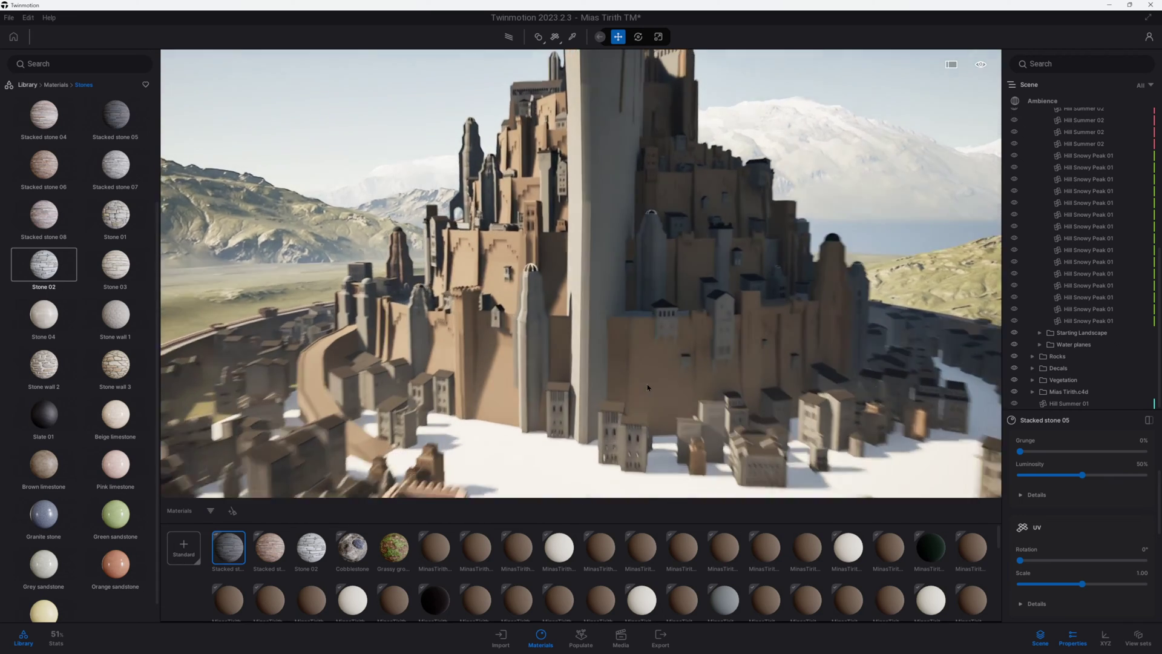
pyautogui.scroll(-5, 644, 389)
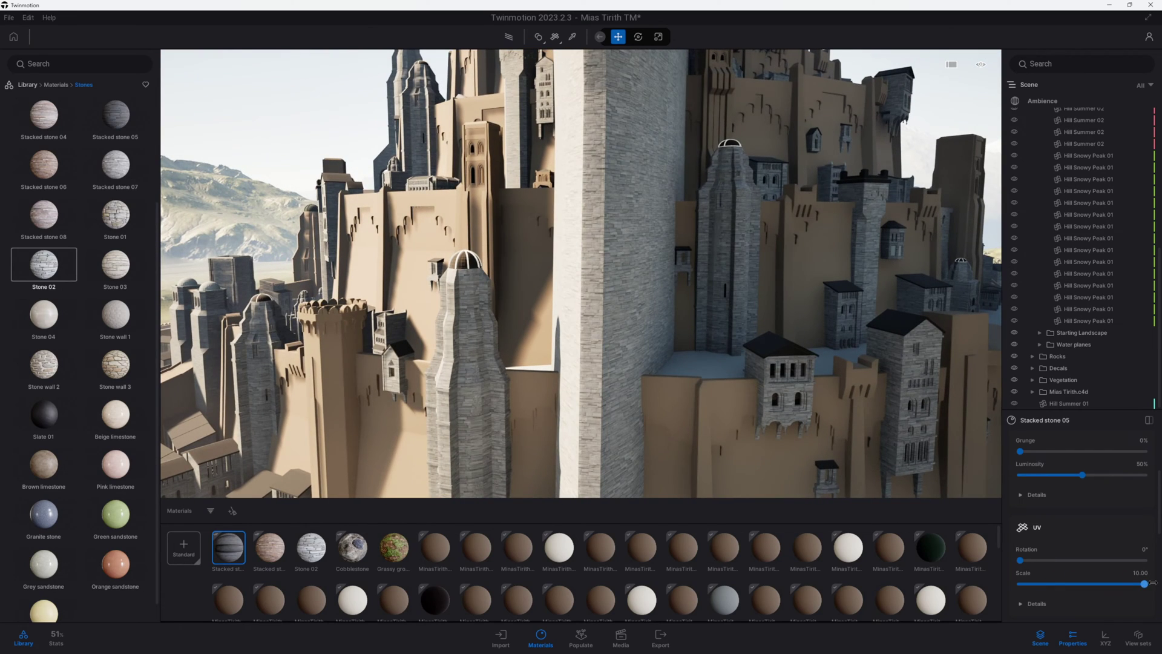
pyautogui.scroll(5, 60, 272)
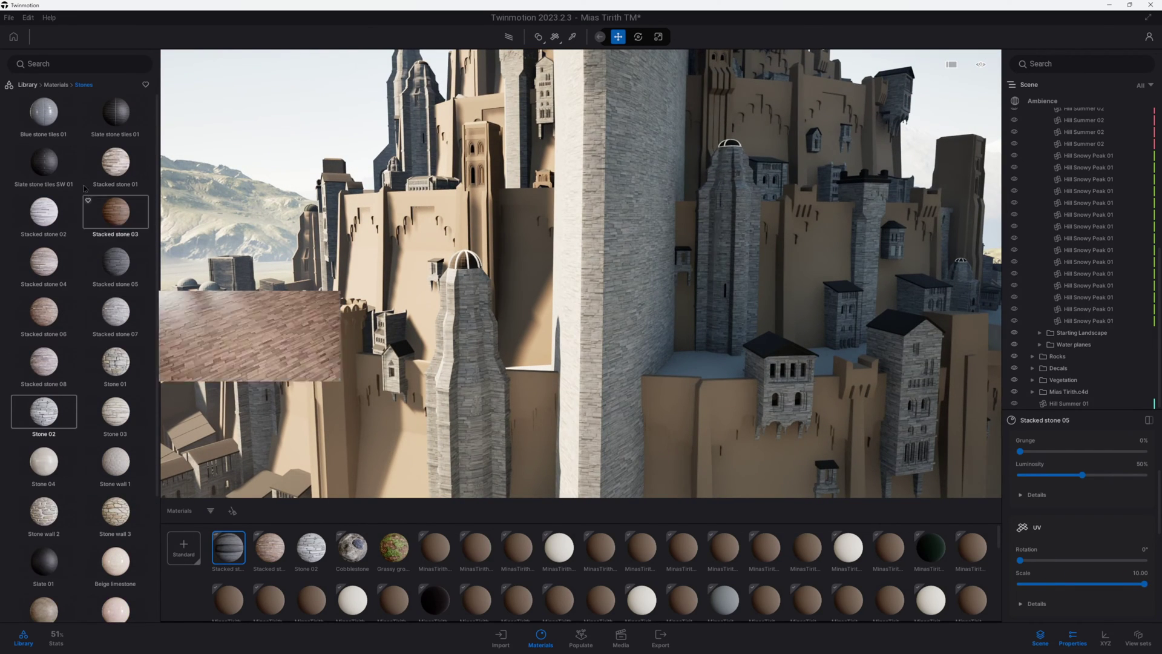
# Darken the color of Stacked stone 05 to a light grey and enter 15 as its UV scale
pyautogui.scroll(3, 1089, 514)
pyautogui.click(1140, 509)
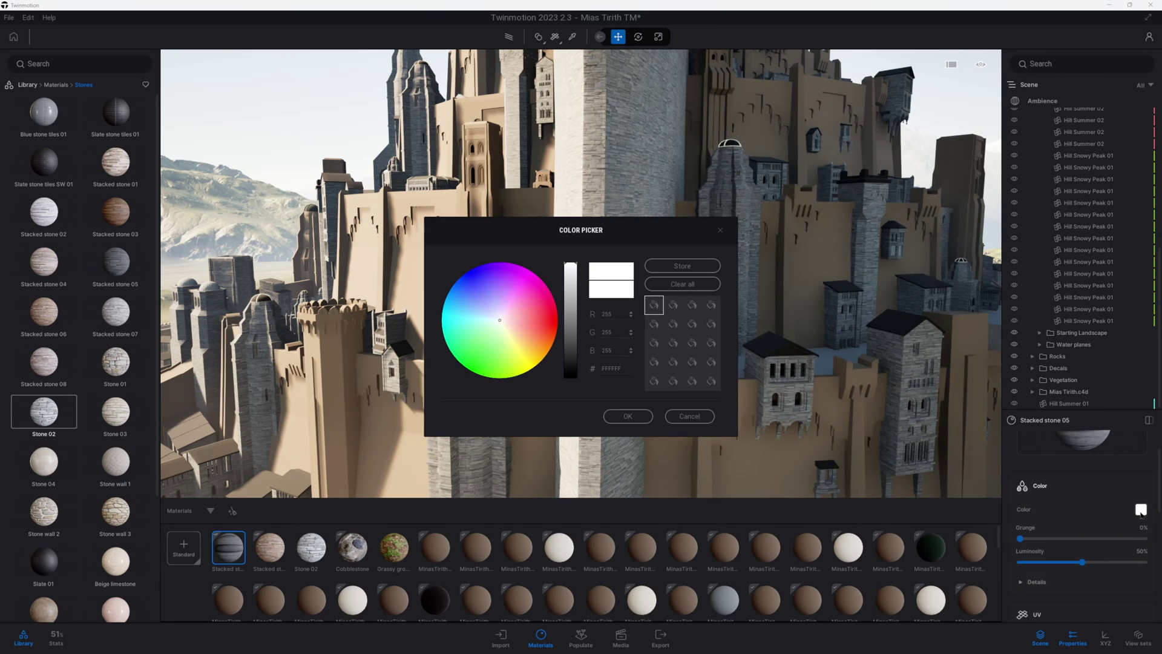
pyautogui.click(571, 289)
pyautogui.click(627, 416)
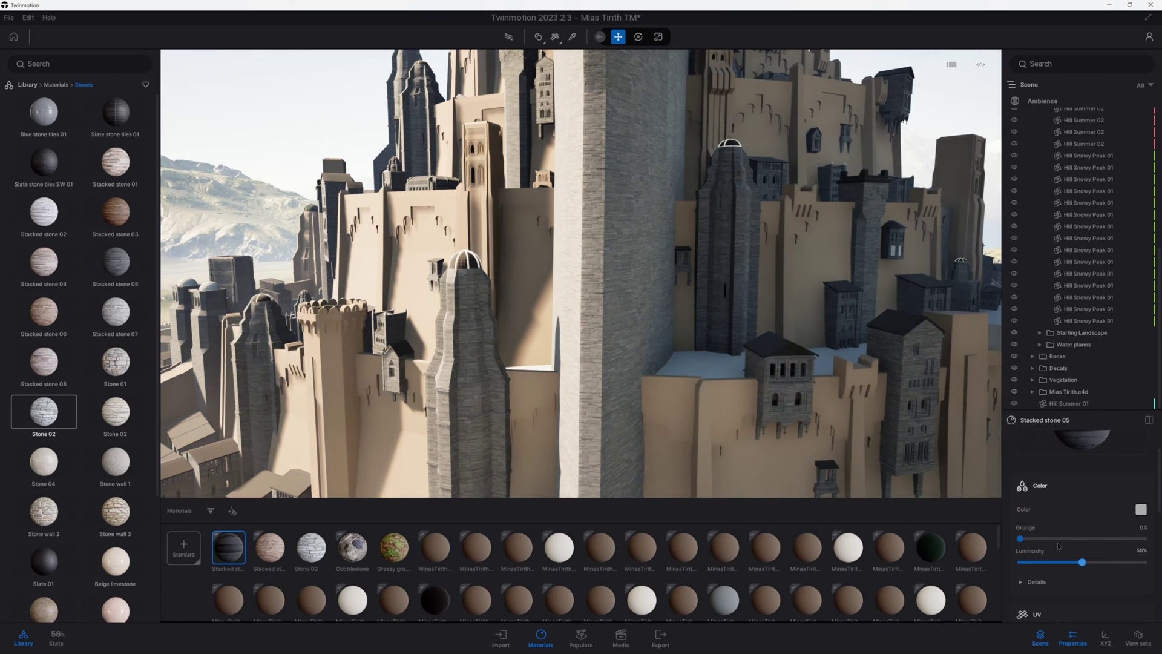
pyautogui.scroll(-3, 1096, 537)
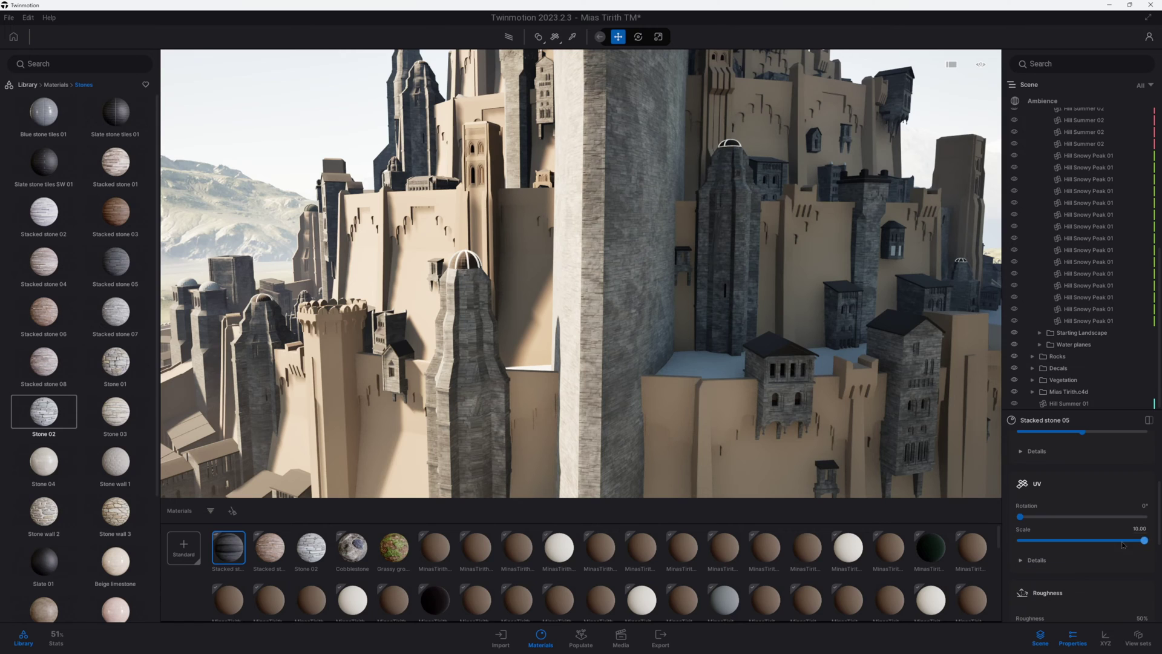
pyautogui.write('15')
pyautogui.press('Return')
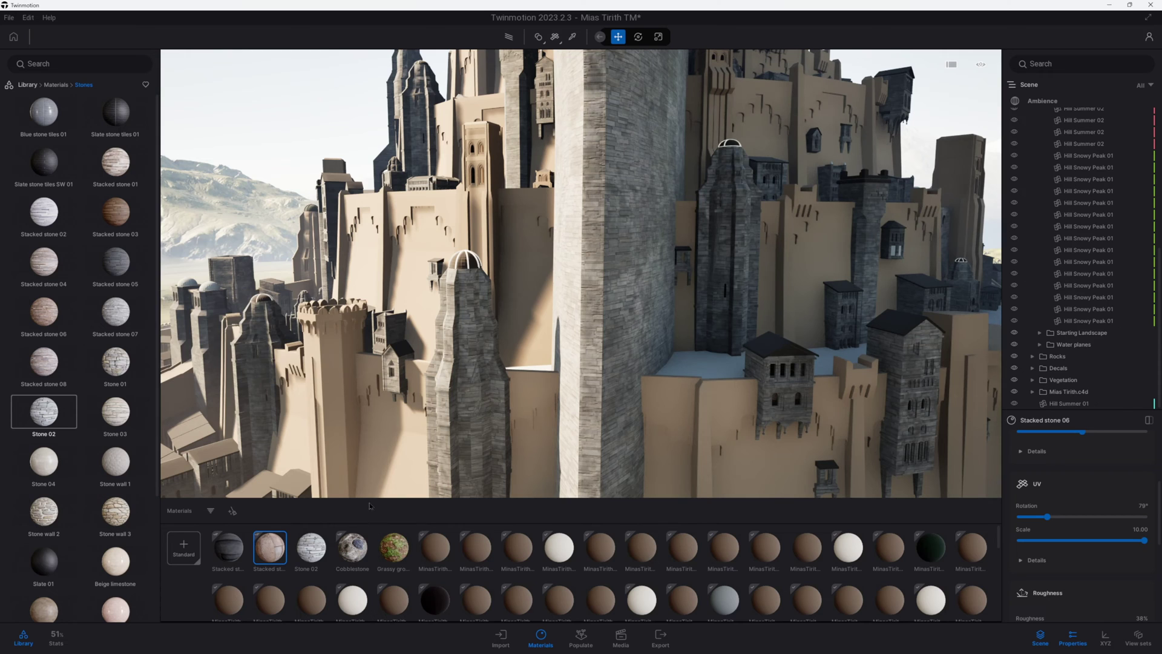
# Apply Stone 01 to the tan tier wall behind the round towers and darken the material's color to a grey
pyautogui.click(391, 461)
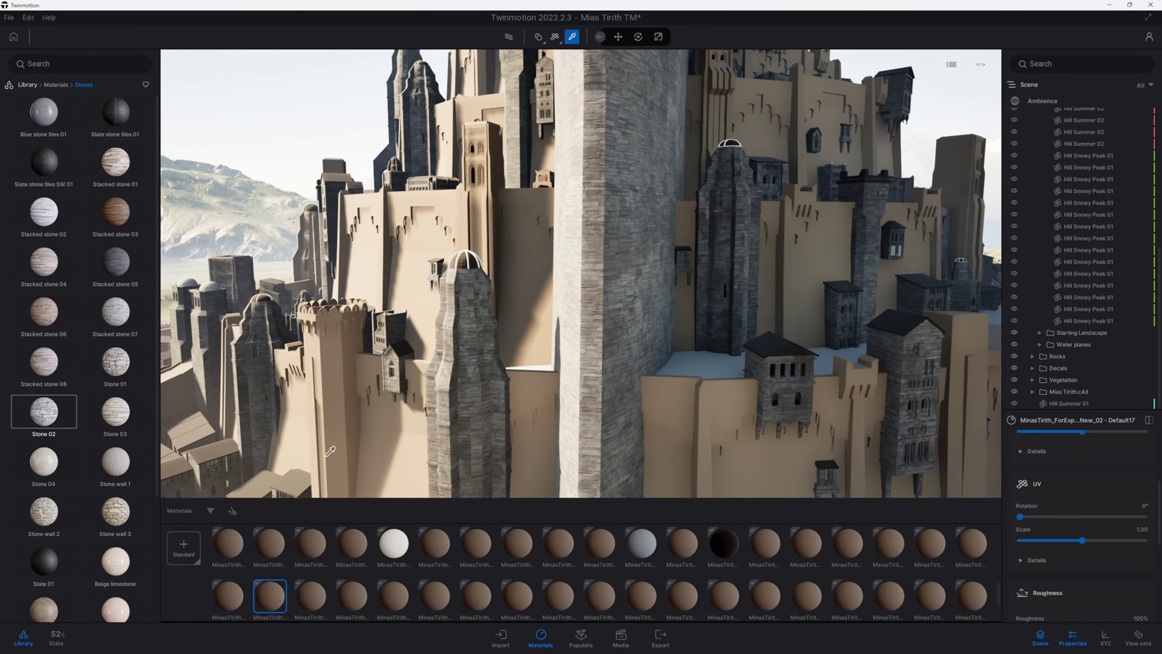
pyautogui.moveTo(116, 361); pyautogui.dragTo(383, 465)
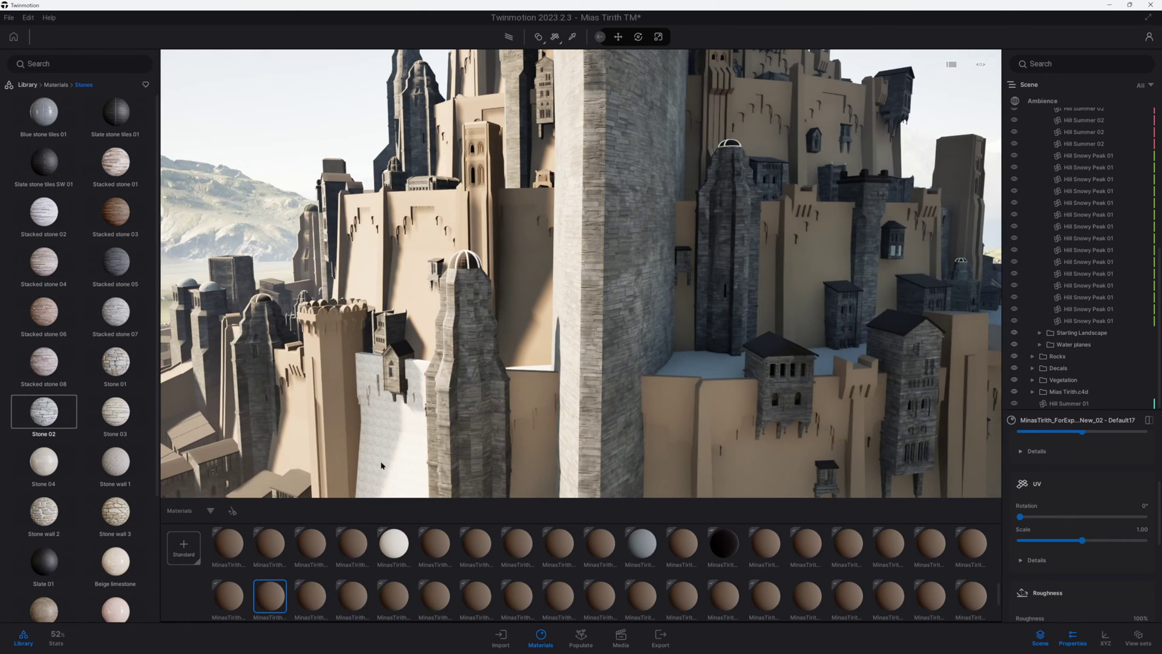
pyautogui.scroll(7, 1052, 446)
pyautogui.click(1140, 480)
pyautogui.moveTo(570, 264); pyautogui.dragTo(571, 308)
pyautogui.click(627, 415)
# Set the grunge of Stone 01 to 70% and its UV scale to 8.49
pyautogui.moveTo(1019, 509); pyautogui.dragTo(1106, 509)
pyautogui.scroll(-4, 1103, 509)
pyautogui.moveTo(1082, 584); pyautogui.dragTo(1133, 583)
# Apply Stone 01 to the neighbouring tan walls on the city's tiers and save the project
pyautogui.moveTo(228, 547); pyautogui.dragTo(532, 427)
pyautogui.moveTo(229, 547); pyautogui.dragTo(367, 267)
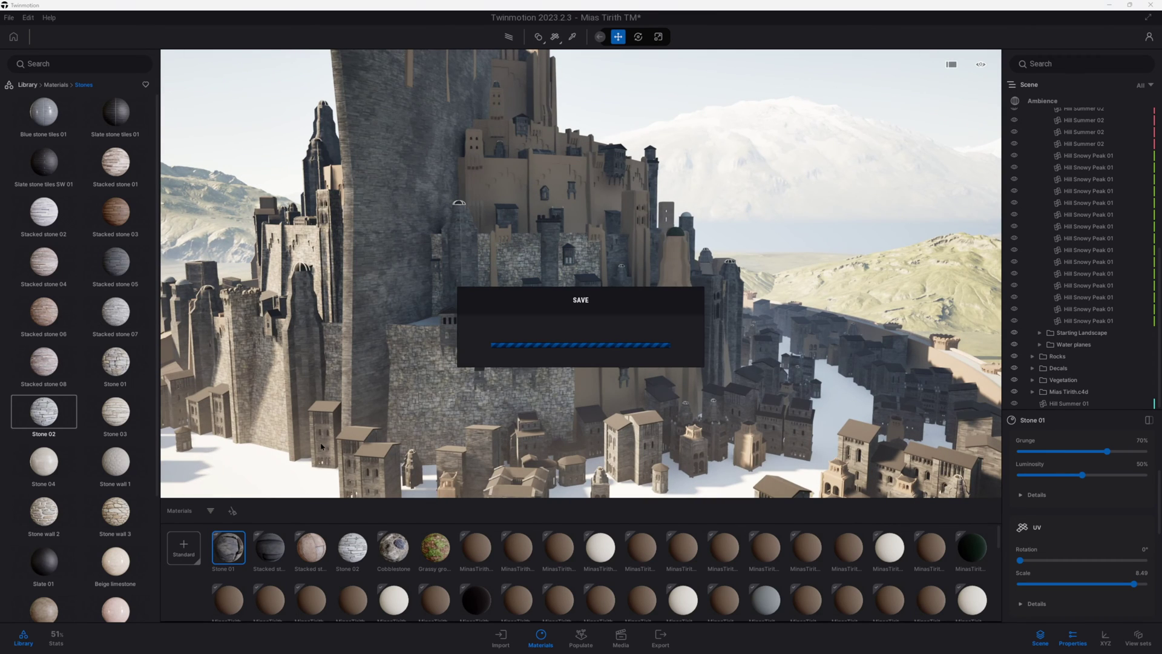
pyautogui.click(582, 348)
pyautogui.moveTo(229, 547); pyautogui.dragTo(635, 366)
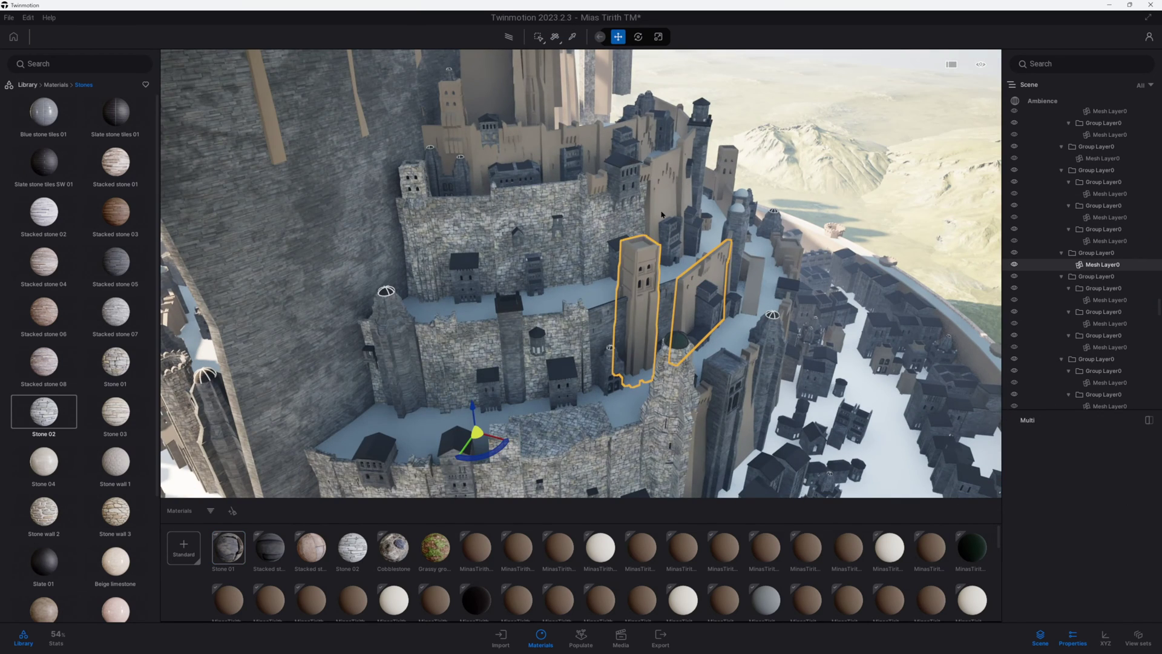
# Add the remaining tan walls and towers on the middle tiers to the selection and apply Stone 01 to all of them
pyautogui.keyDown('ctrl'); pyautogui.click(661, 214); pyautogui.keyUp('ctrl')
pyautogui.keyDown('ctrl'); pyautogui.click(547, 155); pyautogui.keyUp('ctrl')
pyautogui.rightClick(227, 535)
pyautogui.click(225, 518)
pyautogui.moveTo(443, 178); pyautogui.dragTo(364, 85, button='right')
pyautogui.moveTo(504, 297); pyautogui.dragTo(646, 257)
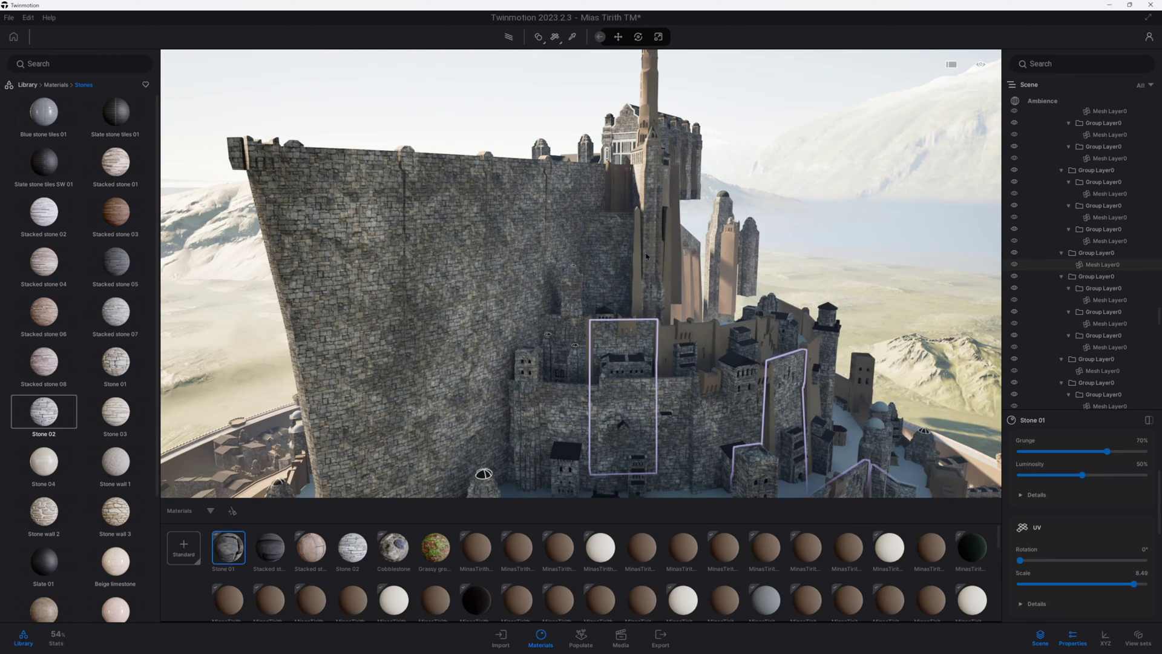
# Select the narrow tan slab behind the upper towers and apply Stone 01 to it
pyautogui.click(538, 38)
pyautogui.click(548, 56)
pyautogui.click(685, 291)
pyautogui.rightClick(227, 538)
pyautogui.click(226, 520)
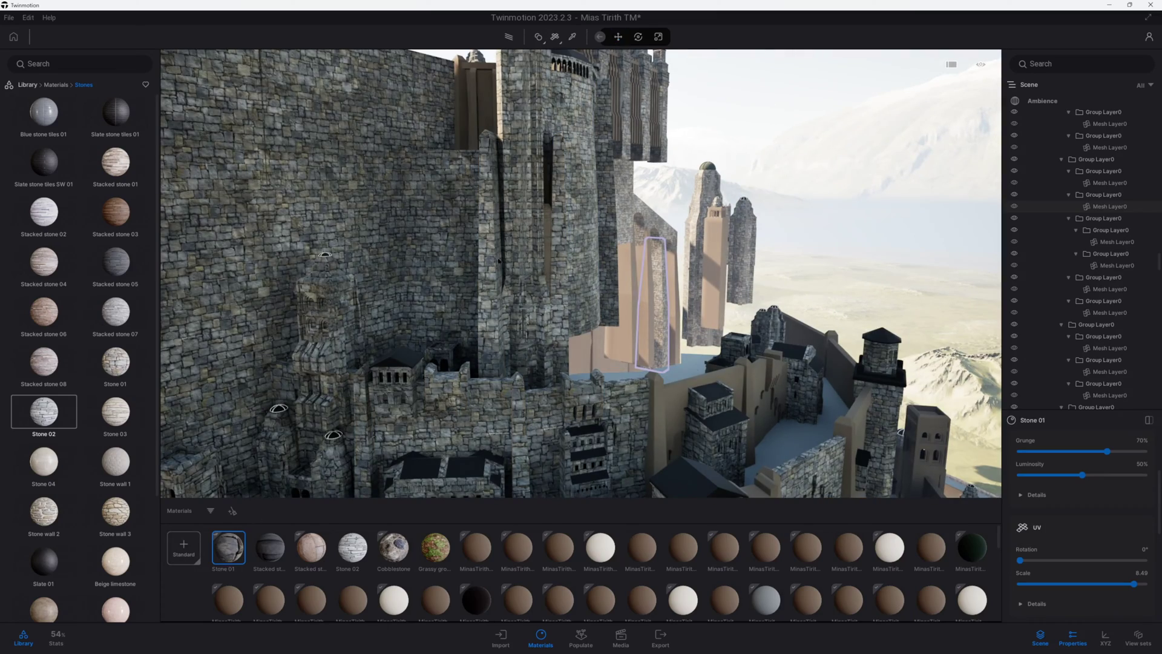
# Apply Stone 01 to the tan towers and walls still left on the city's upper levels
pyautogui.scroll(-4, 605, 346)
pyautogui.scroll(-5, 689, 450)
pyautogui.keyDown('shift'); pyautogui.moveTo(689, 451); pyautogui.dragTo(598, 327, button='middle'); pyautogui.keyUp('shift')
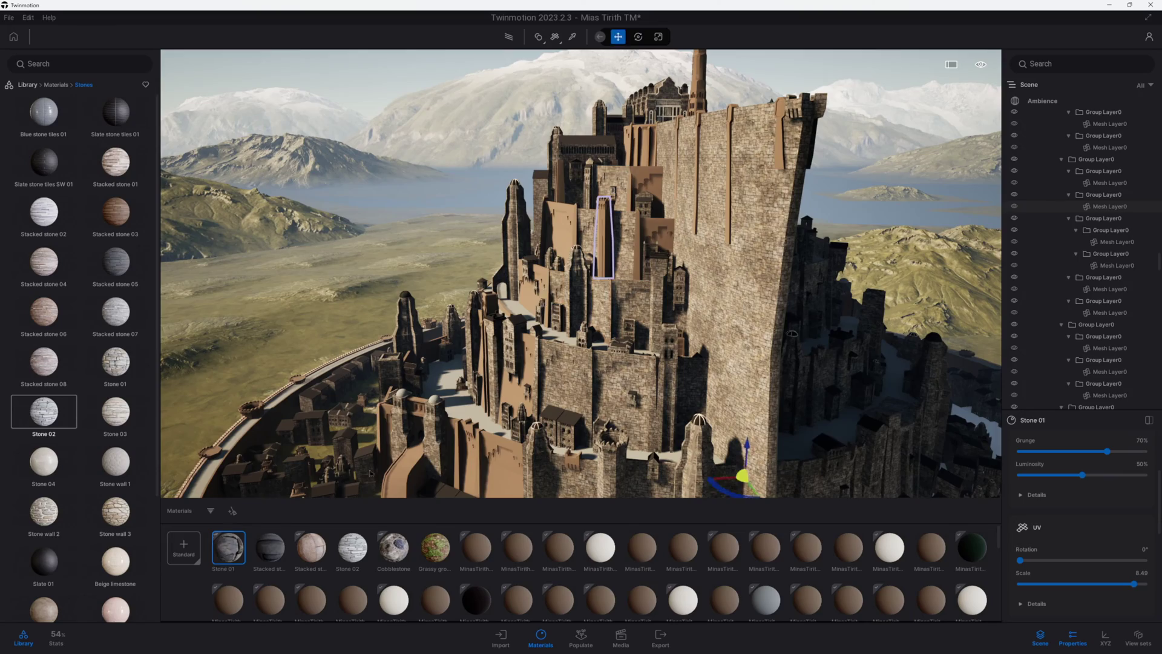
pyautogui.scroll(5, 596, 279)
pyautogui.moveTo(228, 547); pyautogui.dragTo(619, 236)
pyautogui.moveTo(228, 547); pyautogui.dragTo(717, 203)
pyautogui.click(632, 418)
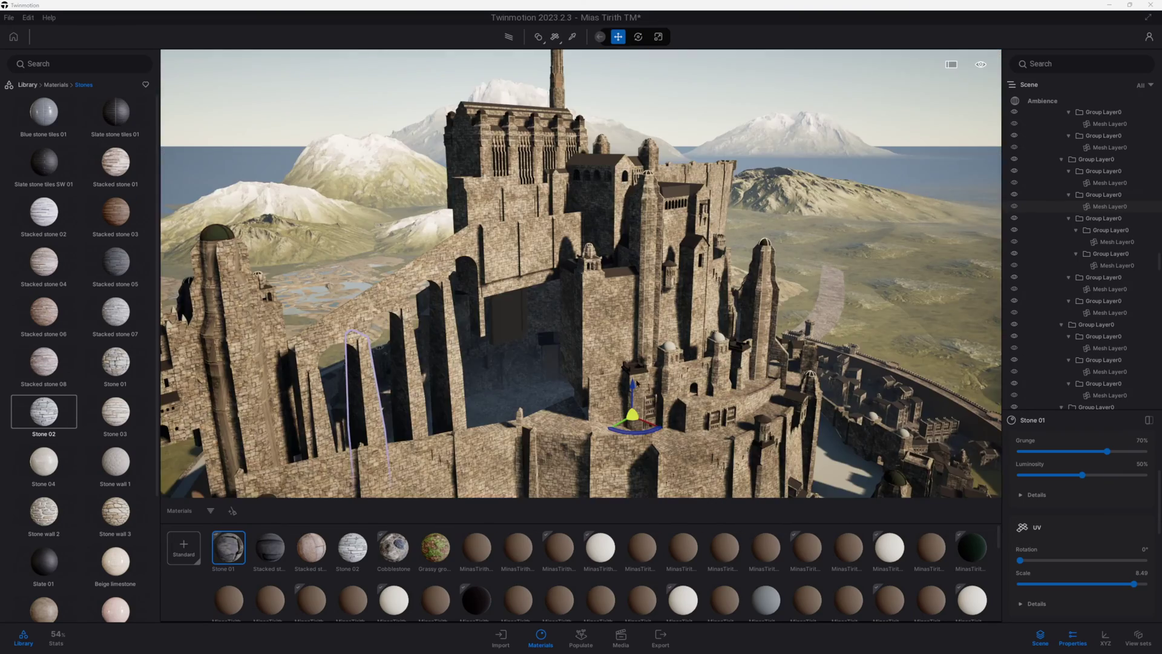
pyautogui.scroll(3, 633, 417)
pyautogui.keyDown('shift'); pyautogui.moveTo(632, 418); pyautogui.dragTo(811, 399, button='middle'); pyautogui.keyUp('shift')
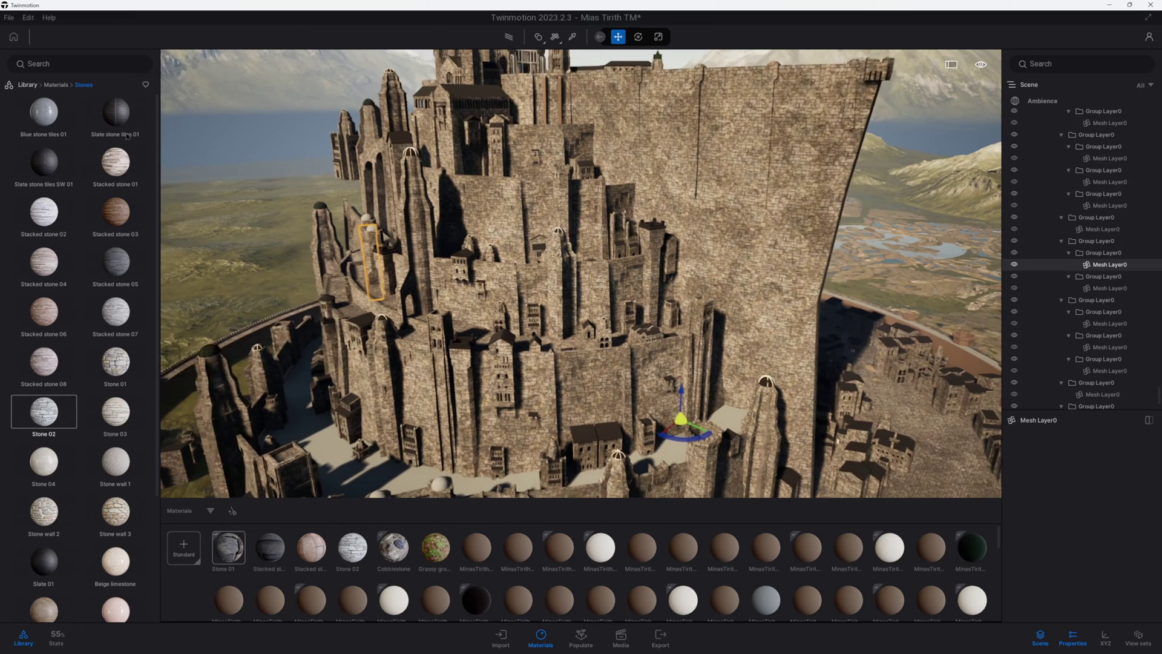
# Find the roof covering materials in the library and apply Roof covering 16 to the flat house roofs
pyautogui.click(56, 85)
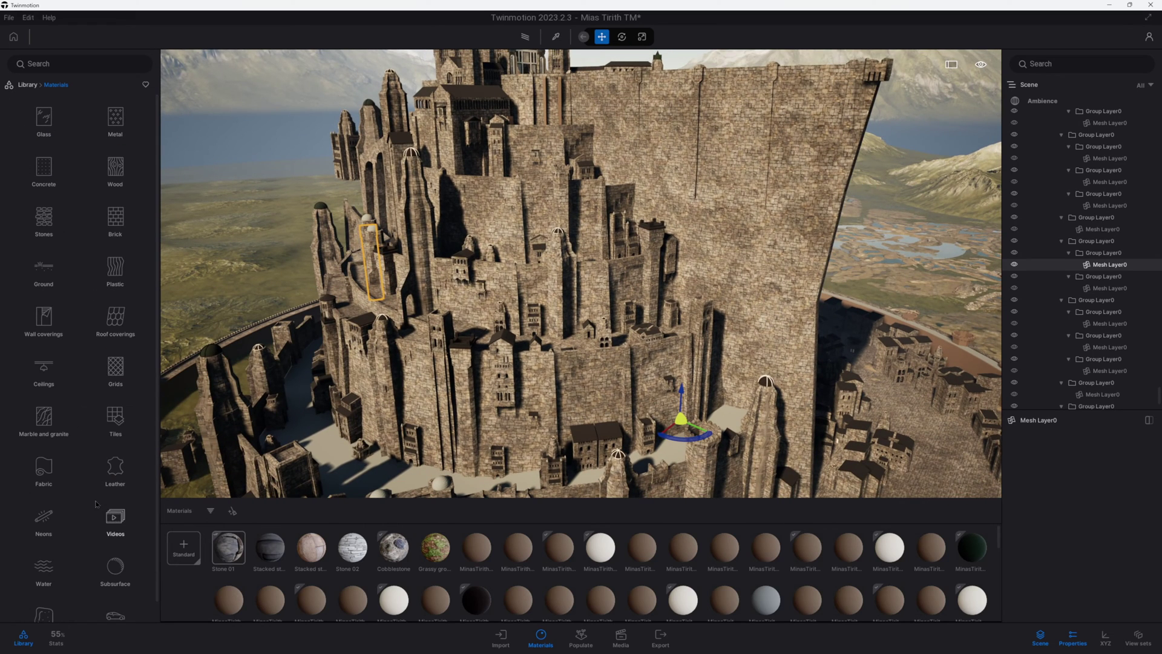
pyautogui.click(115, 300)
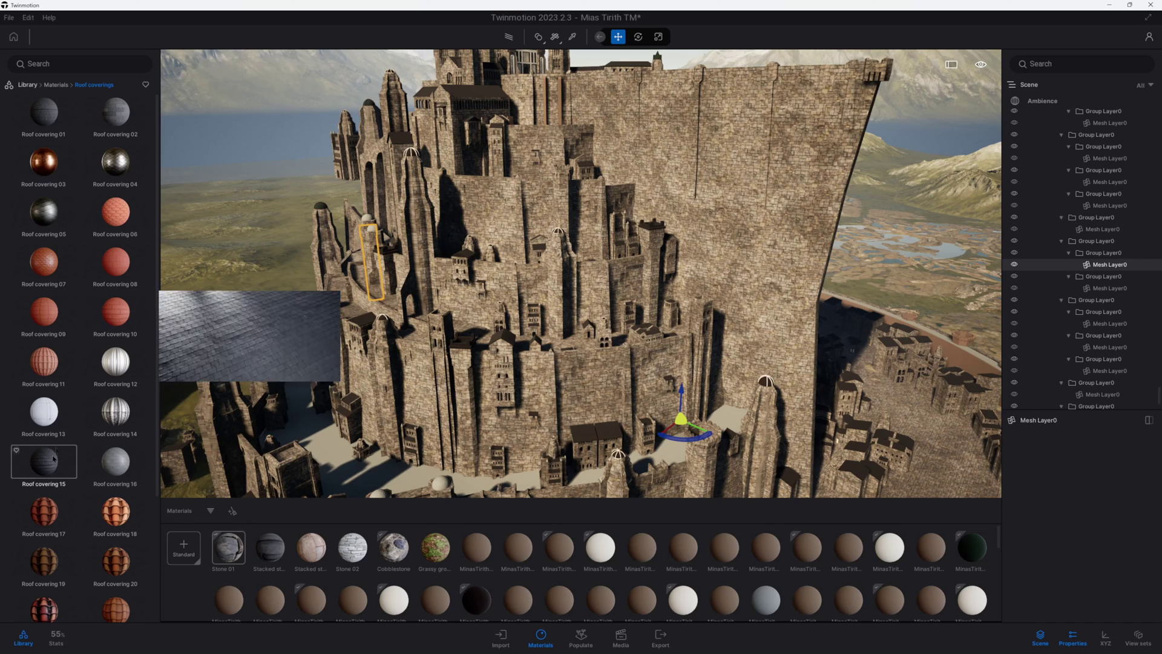
pyautogui.moveTo(112, 462); pyautogui.dragTo(589, 441)
pyautogui.click(680, 424)
# Darken the color of Roof covering 16 to the grey 696969
pyautogui.click(1141, 552)
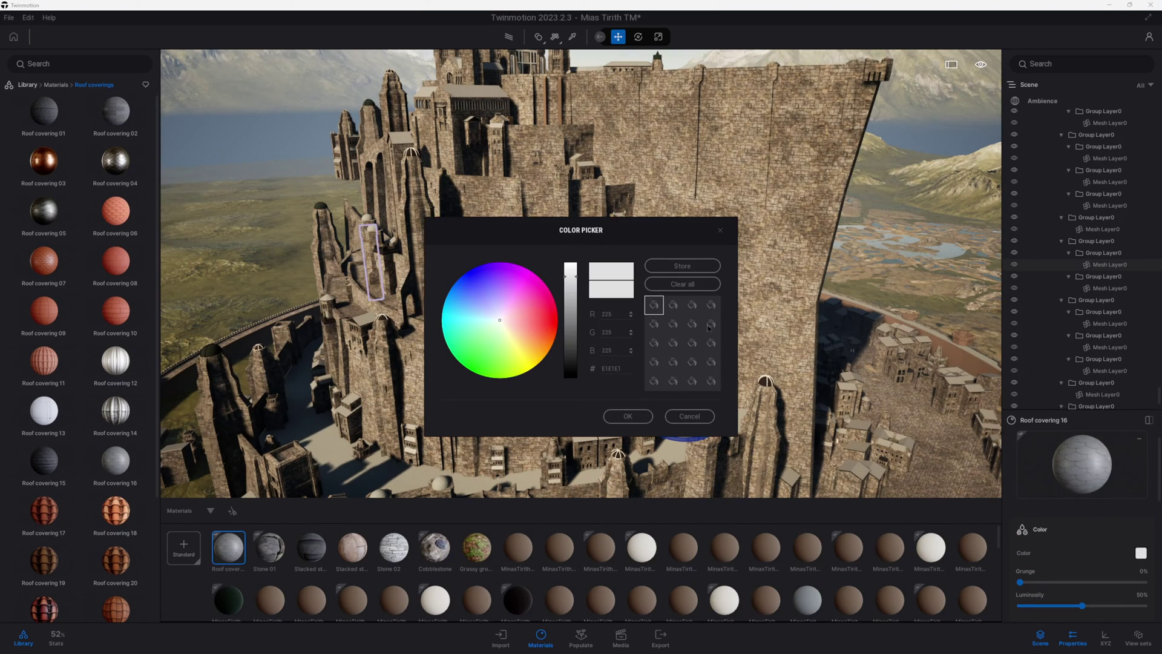
pyautogui.moveTo(573, 327); pyautogui.dragTo(572, 330)
pyautogui.moveTo(644, 232); pyautogui.dragTo(898, 184)
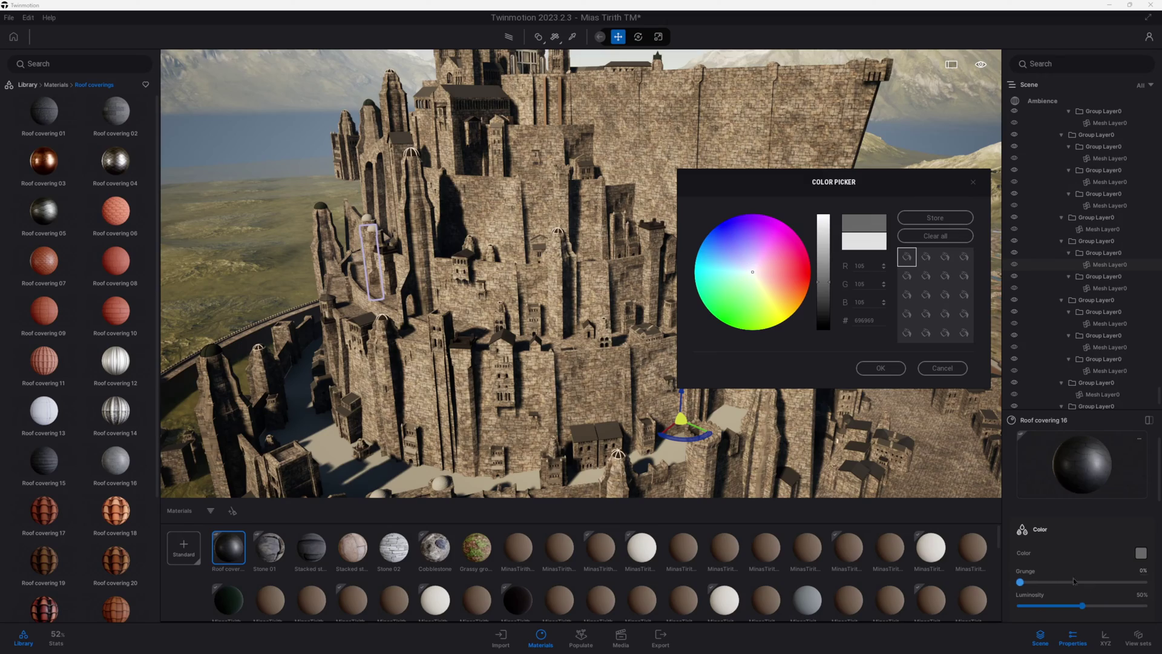
pyautogui.click(890, 369)
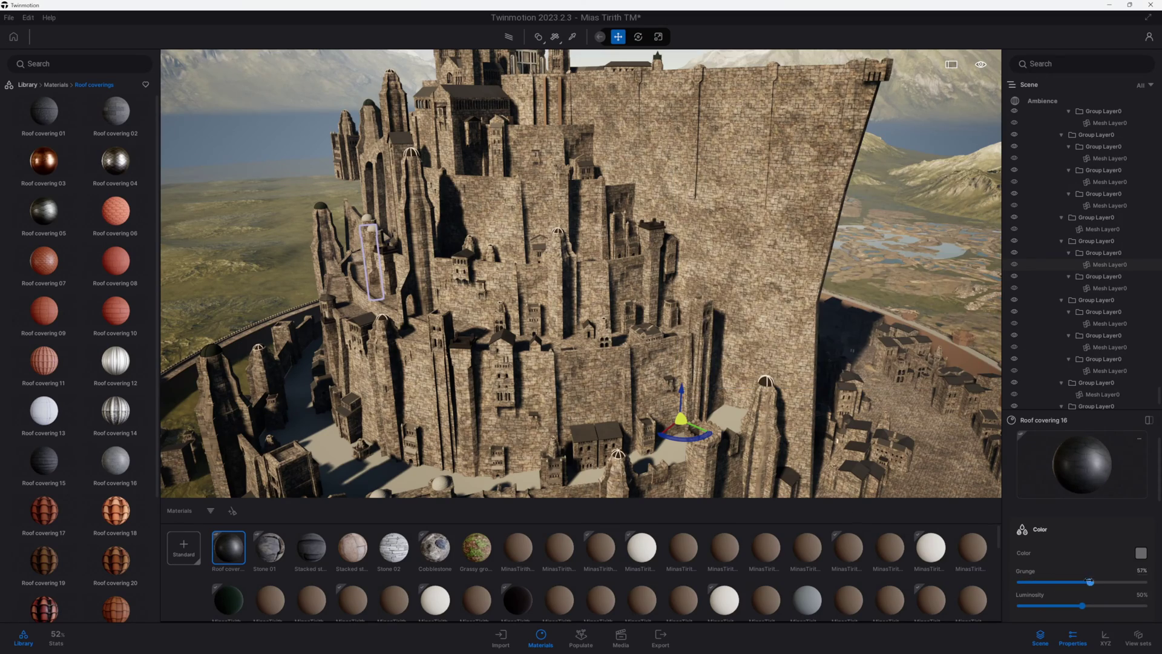
# Set the grunge of Roof covering 16 to 55% and increase its UV scale
pyautogui.moveTo(1090, 582); pyautogui.dragTo(1087, 582)
pyautogui.press('w')
pyautogui.press('q')
pyautogui.scroll(-2, 1089, 552)
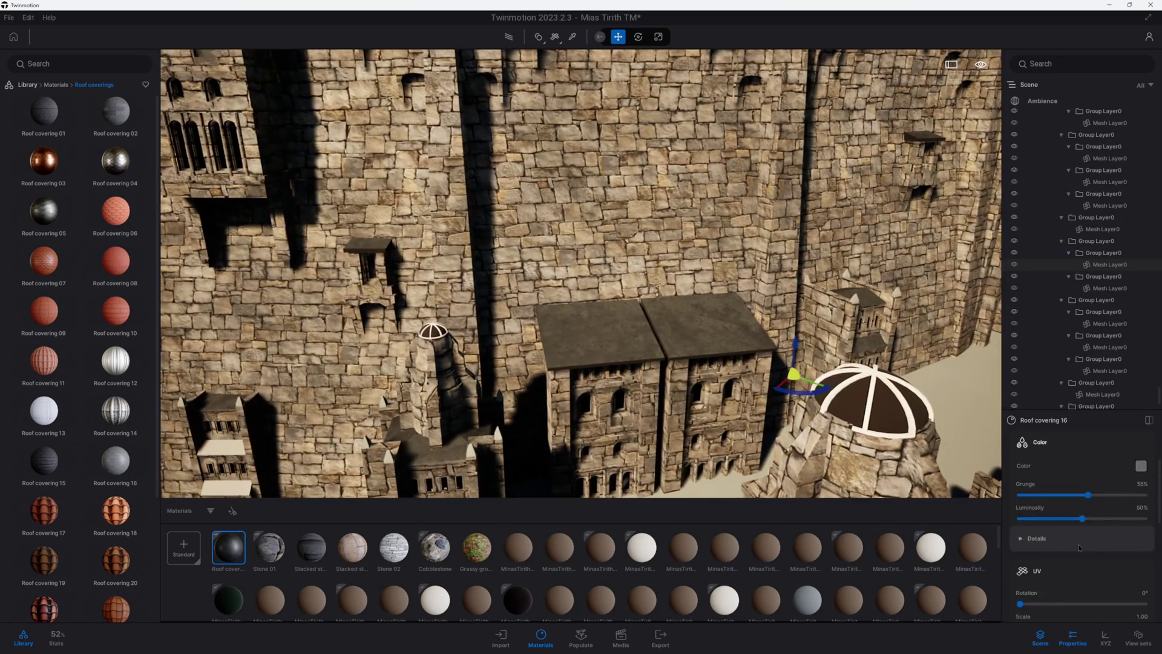
pyautogui.scroll(-2, 1087, 549)
pyautogui.moveTo(1083, 568); pyautogui.dragTo(1111, 569)
# Sample Stone 01 from the city wall, set its UV scale to 2.51 and expand its UV details
pyautogui.press('s')
pyautogui.press('t')
pyautogui.click(639, 254)
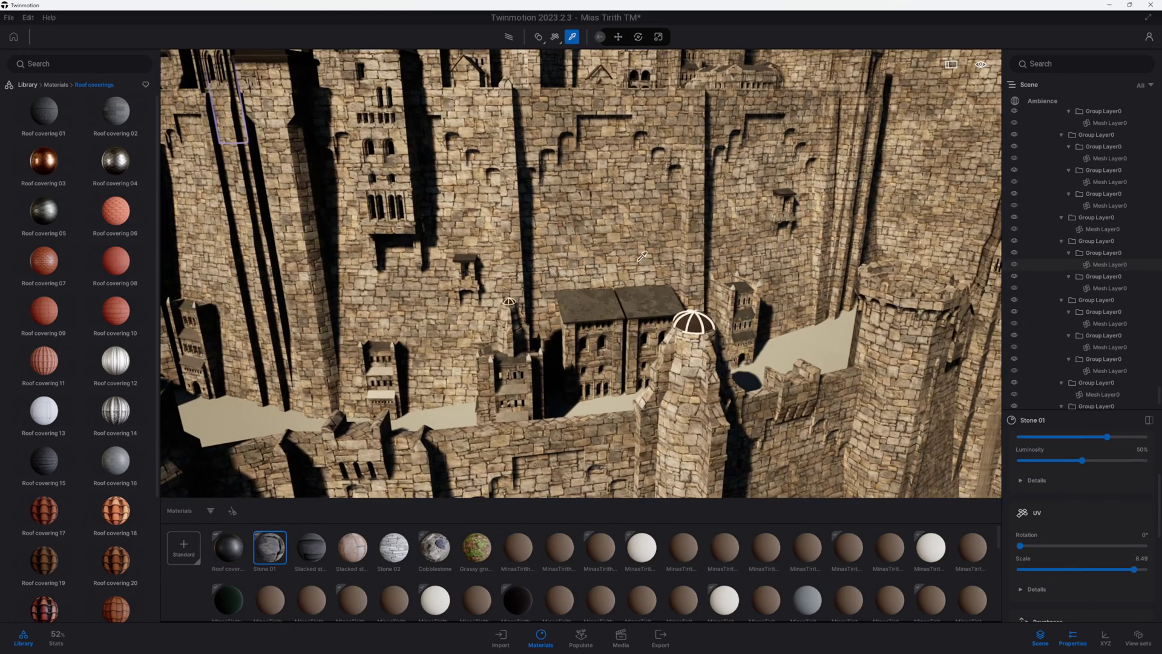
pyautogui.click(1085, 569)
pyautogui.moveTo(1084, 569); pyautogui.dragTo(1092, 569)
pyautogui.click(1100, 583)
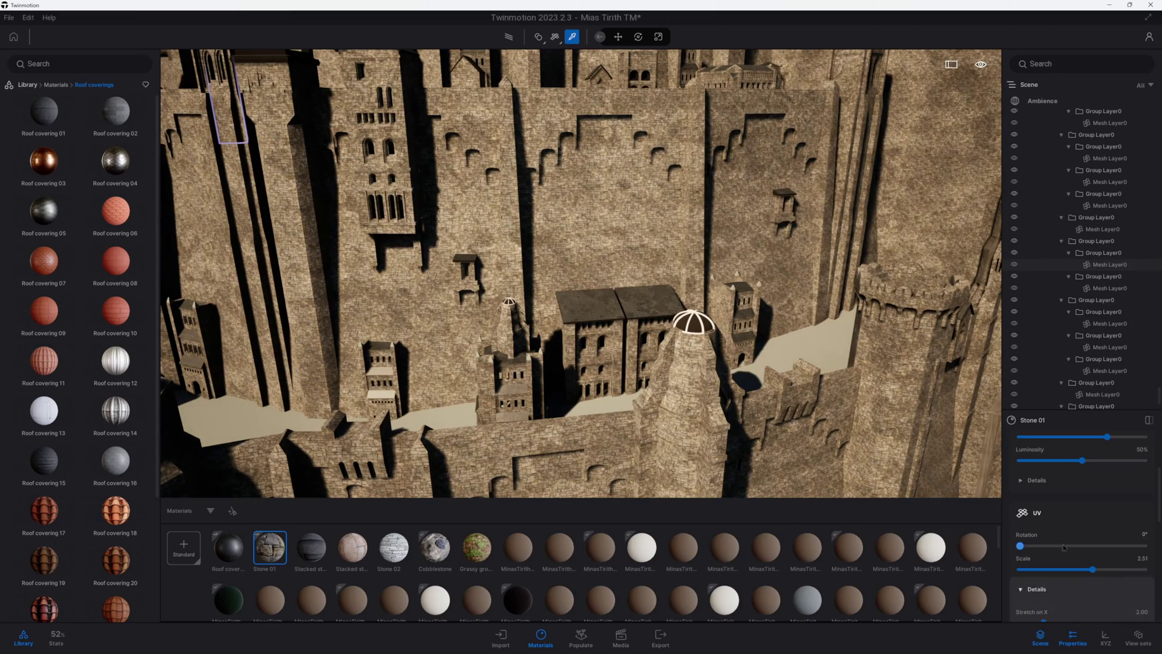
pyautogui.scroll(-3, 1069, 543)
pyautogui.scroll(-3, 1050, 560)
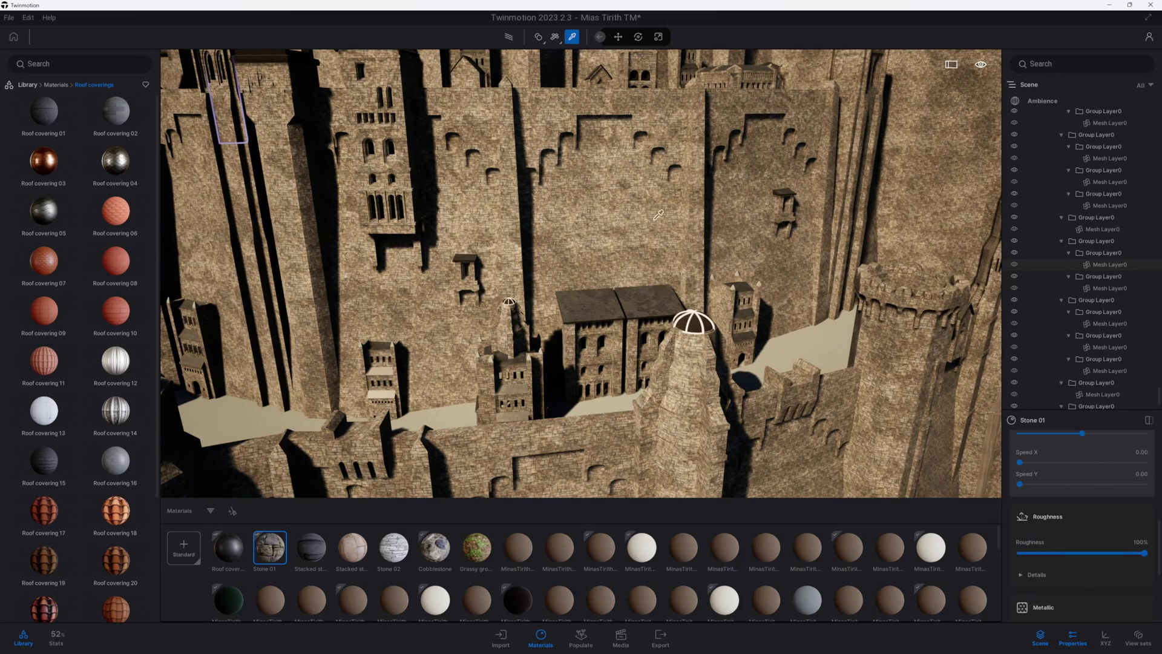
# Apply Stone 01 to the unfinished tower and walkway at the front of the outer ring wall
pyautogui.scroll(-10, 605, 351)
pyautogui.press('a')
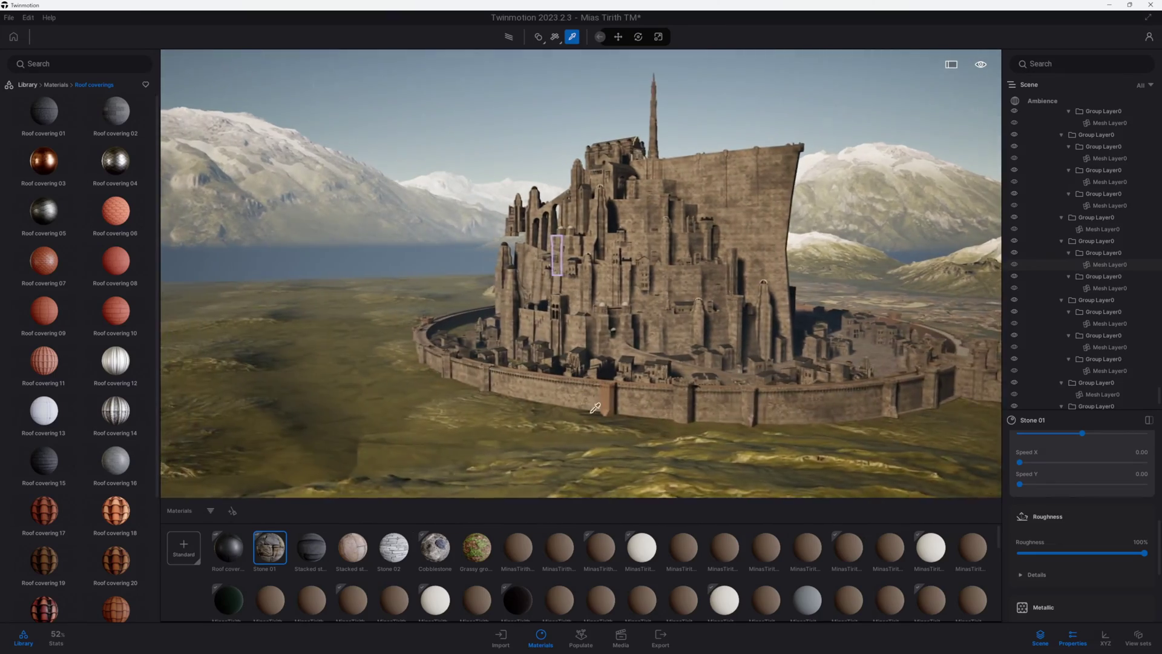
pyautogui.press('w')
pyautogui.press('w')
pyautogui.moveTo(740, 339); pyautogui.dragTo(720, 424, button='right')
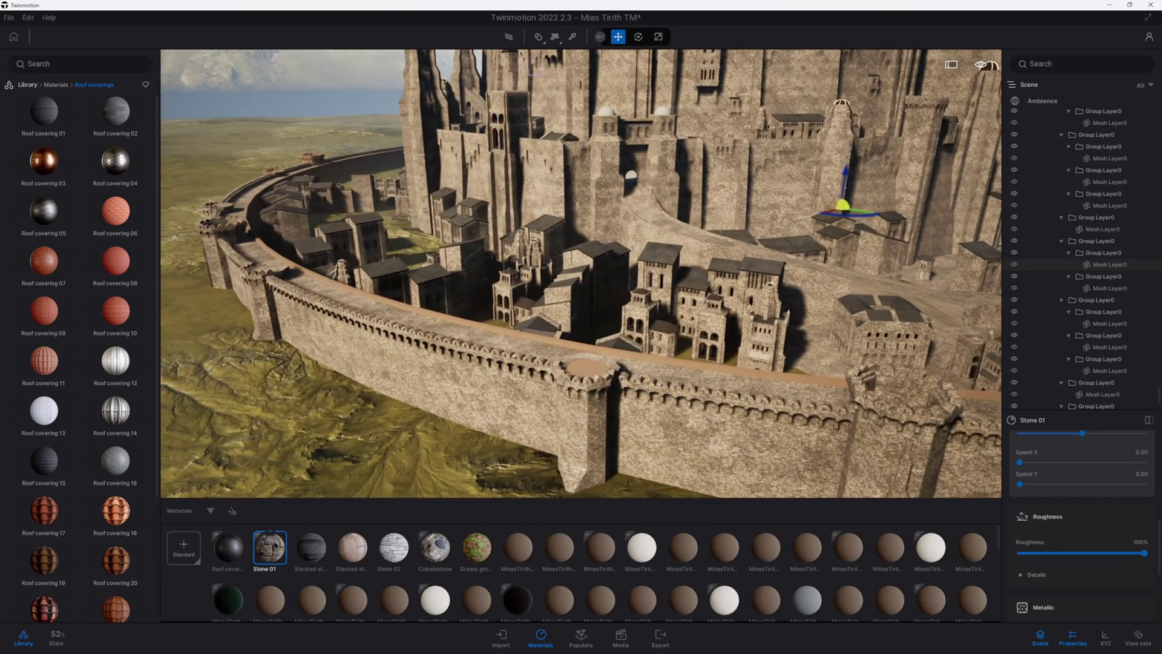
pyautogui.moveTo(621, 384); pyautogui.dragTo(629, 353)
pyautogui.press('d')
pyautogui.moveTo(629, 353); pyautogui.dragTo(714, 357, button='right')
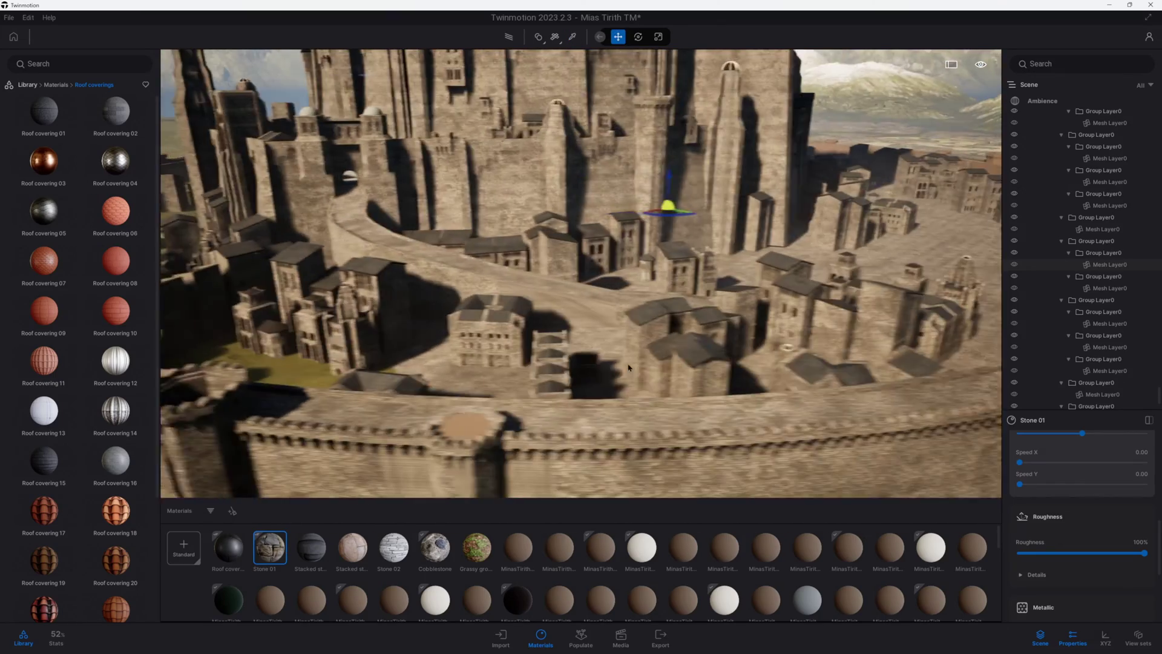
# Apply Stone 01 to the untextured tower tops and towers along the outer wall beyond the gate
pyautogui.moveTo(429, 428); pyautogui.dragTo(224, 410)
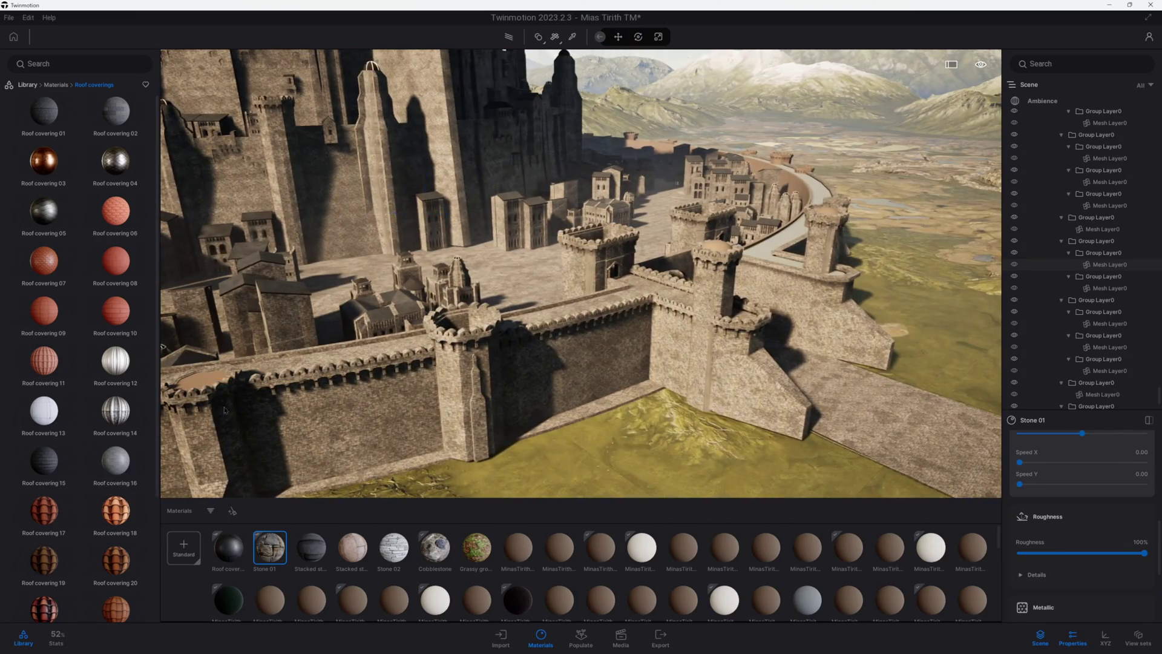
pyautogui.press('d')
pyautogui.moveTo(754, 275); pyautogui.dragTo(460, 424, button='right')
pyautogui.press('w')
pyautogui.doubleClick(444, 377)
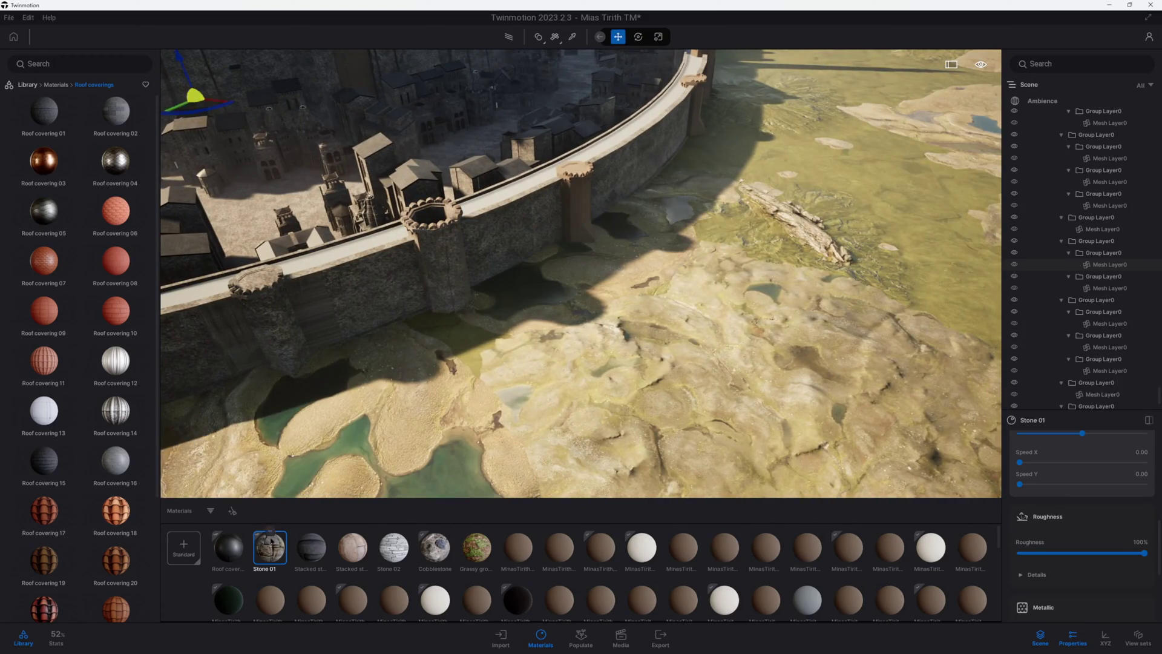
pyautogui.press('d')
pyautogui.moveTo(388, 387); pyautogui.dragTo(278, 530, button='right')
pyautogui.moveTo(645, 363); pyautogui.dragTo(673, 368)
pyautogui.moveTo(272, 548); pyautogui.dragTo(771, 231)
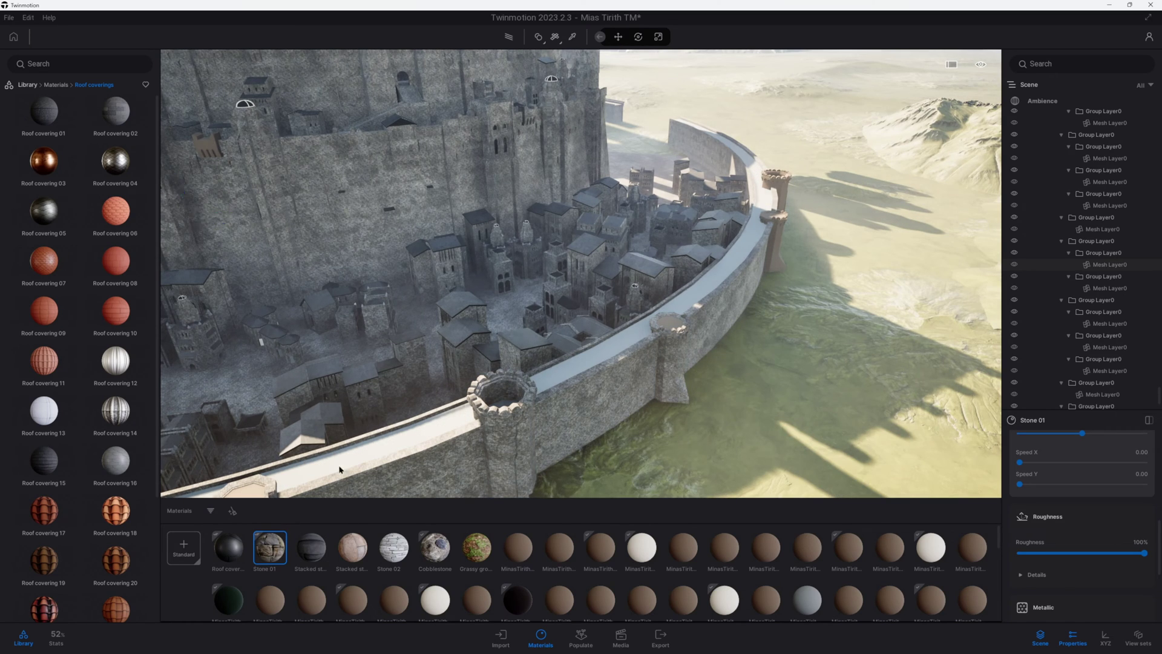
# Apply Stone 01 to the last tan towers at the far end of the outer wall
pyautogui.moveTo(336, 480); pyautogui.dragTo(354, 457)
pyautogui.press('s')
pyautogui.moveTo(270, 547); pyautogui.dragTo(728, 259)
pyautogui.moveTo(271, 548); pyautogui.dragTo(715, 223)
# Examine the textured city from the rear and the gate side, and collapse the expanded model folder in the scene graph
pyautogui.scroll(-8, 718, 208)
pyautogui.moveTo(514, 400); pyautogui.dragTo(658, 40, button='middle')
pyautogui.moveTo(581, 272); pyautogui.dragTo(569, 175, button='right')
pyautogui.moveTo(643, 439); pyautogui.dragTo(666, 385, button='right')
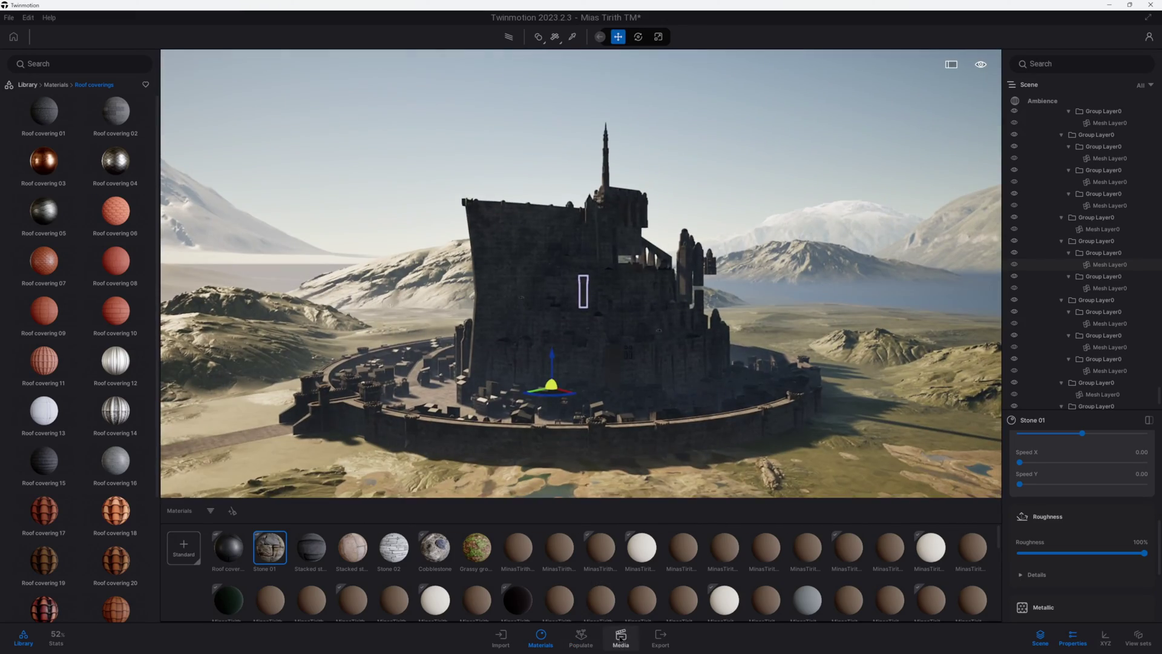
pyautogui.press('a')
pyautogui.moveTo(530, 373); pyautogui.dragTo(781, 354, button='right')
pyautogui.moveTo(587, 385); pyautogui.dragTo(583, 386, button='right')
pyautogui.moveTo(1156, 406); pyautogui.dragTo(1117, 85)
pyautogui.click(1032, 149)
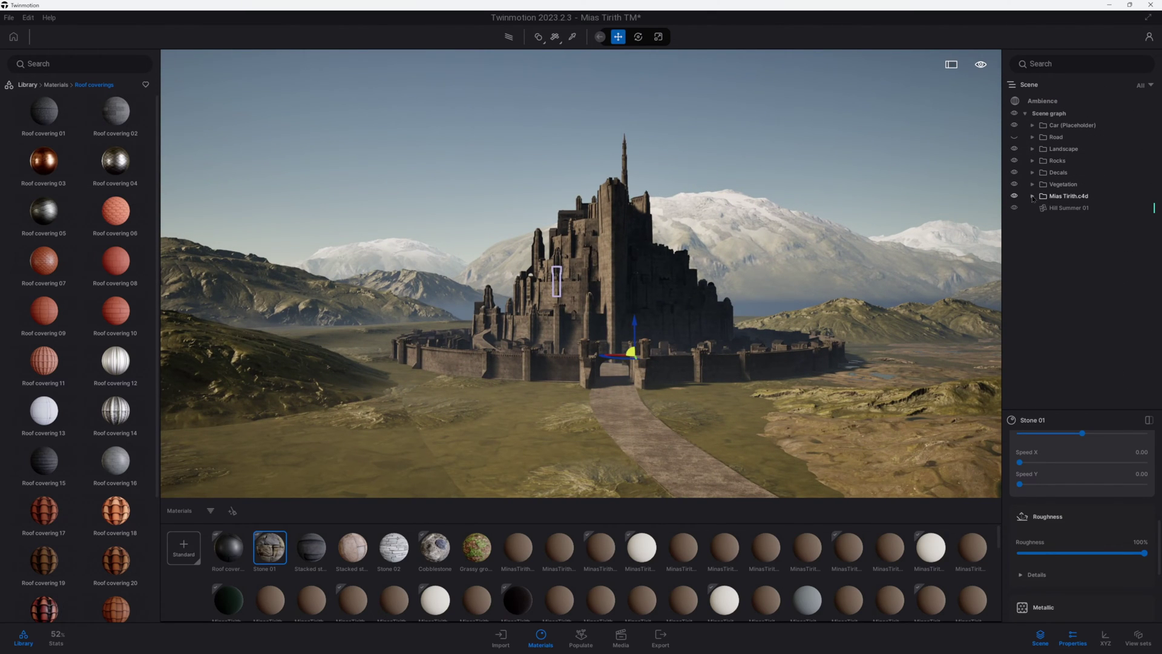
# Duplicate the Hill Snowy Peak 01 mountain behind the city and place the copy beside it to extend the backdrop
pyautogui.click(755, 239)
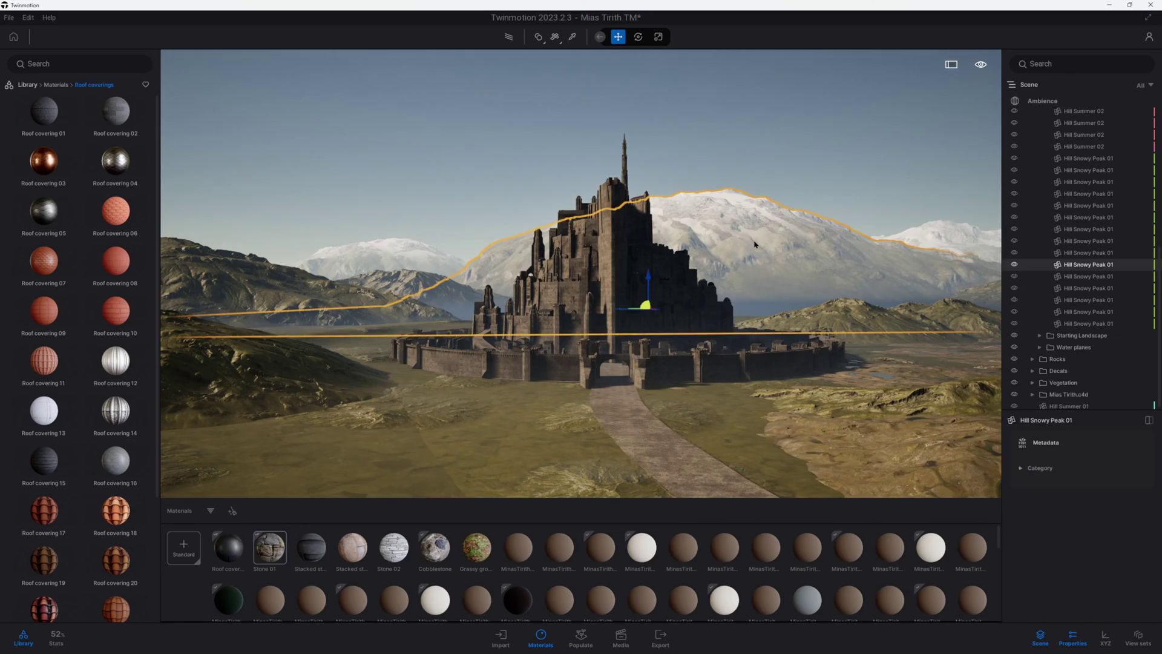
pyautogui.press('e')
pyautogui.moveTo(752, 240); pyautogui.dragTo(710, 156, button='right')
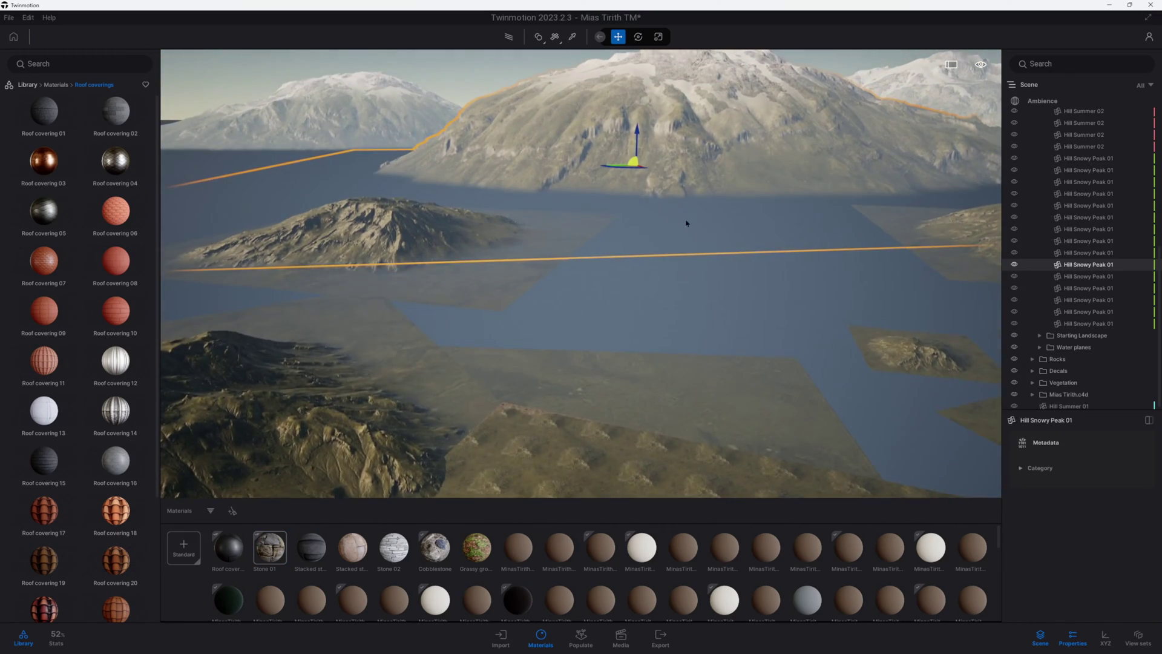
pyautogui.keyDown('alt'); pyautogui.moveTo(625, 196); pyautogui.dragTo(181, 206); pyautogui.keyUp('alt')
pyautogui.press('Return')
pyautogui.press('s')
pyautogui.moveTo(672, 417); pyautogui.dragTo(495, 319, button='right')
pyautogui.press('q')
pyautogui.press('e')
pyautogui.press('Escape')
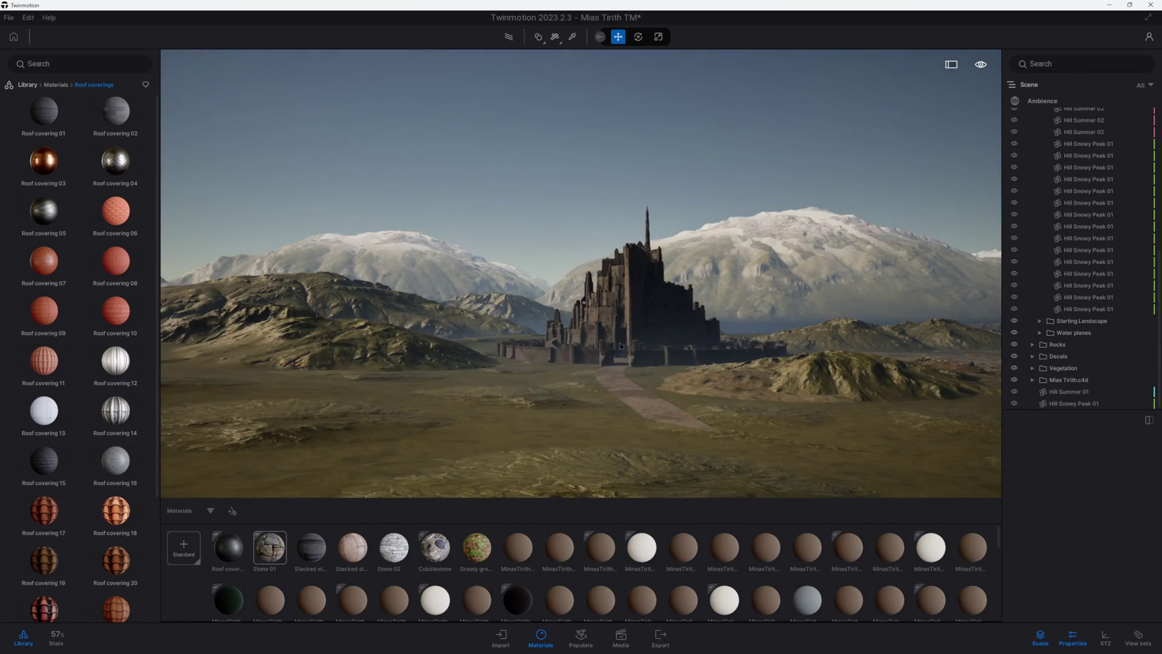
# Scale the copied Hill Snowy Peak 01 behind the city vertically to make a taller, steeper mountain
pyautogui.press('w')
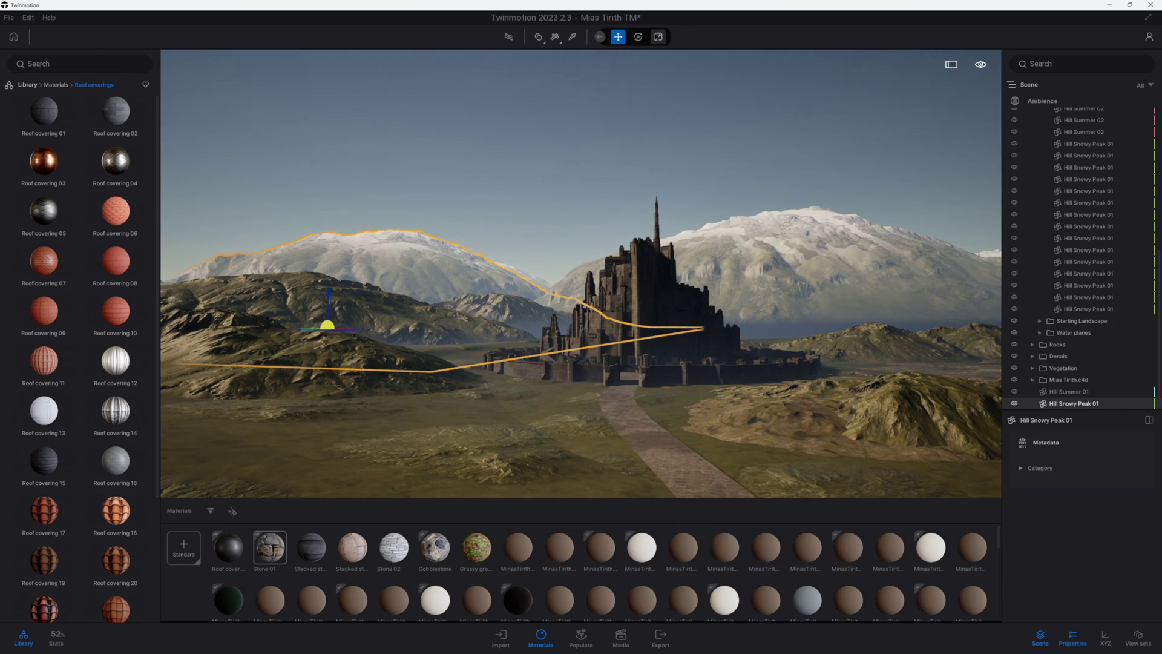
pyautogui.press('q')
pyautogui.moveTo(328, 295); pyautogui.dragTo(302, 315, button='right')
pyautogui.press('e')
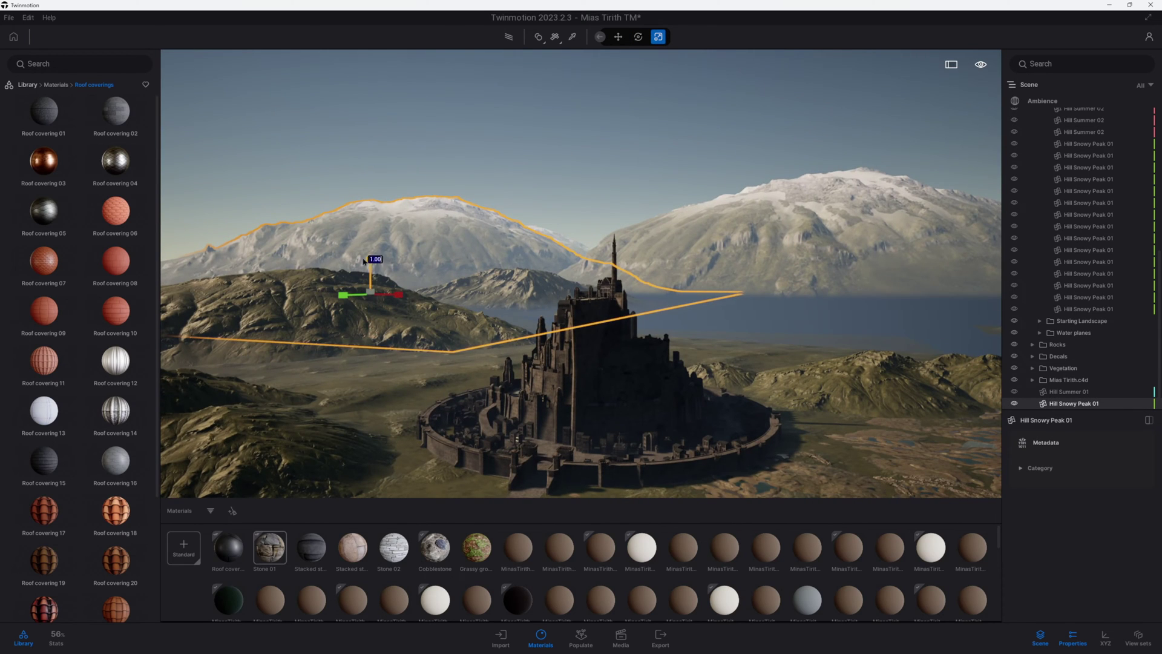
pyautogui.moveTo(370, 248); pyautogui.dragTo(362, 209)
pyautogui.press('q')
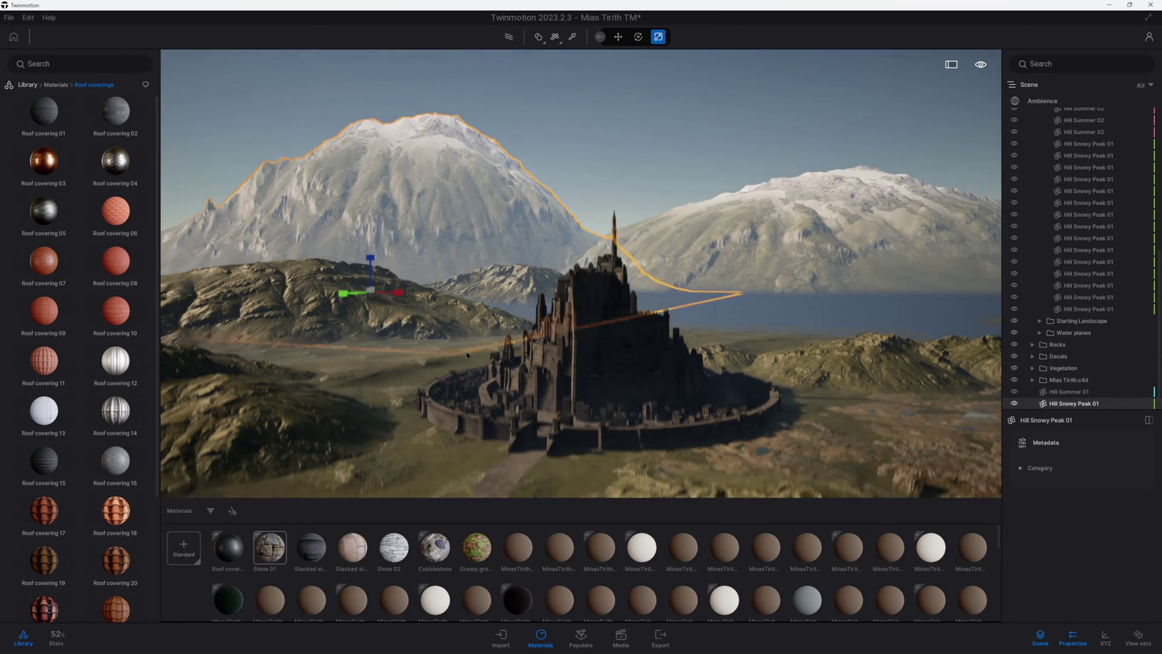
pyautogui.moveTo(370, 257); pyautogui.dragTo(350, 293)
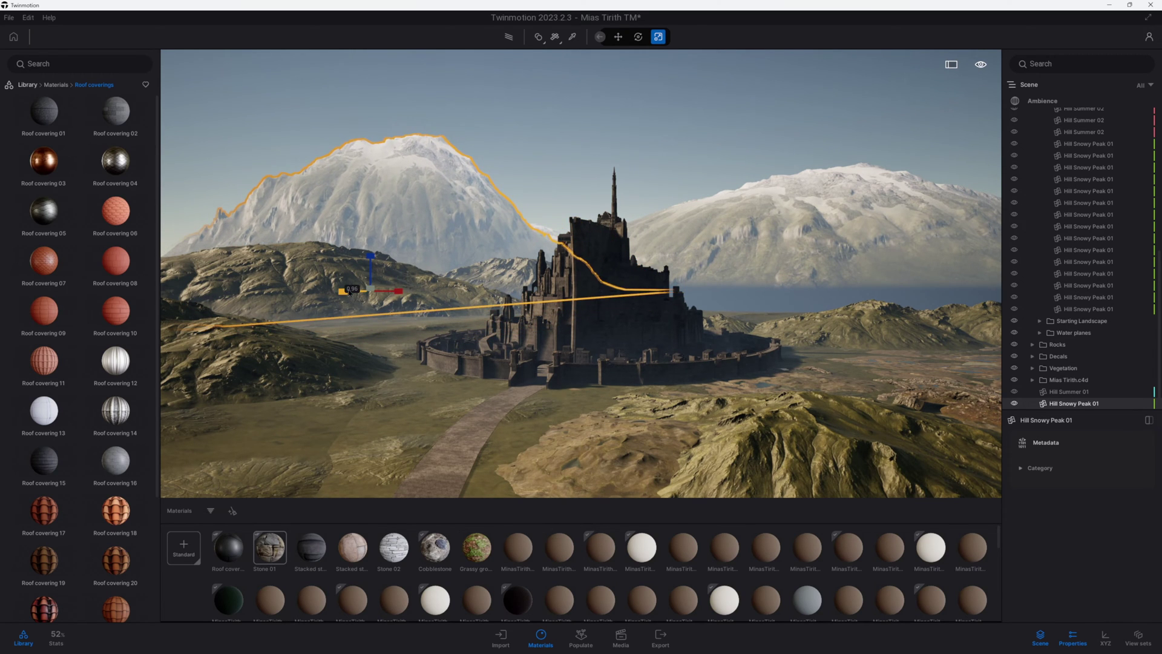
# Frame the city's front gate with both snowy mountains behind it and save the view as a new image, placed first among the images
pyautogui.moveTo(403, 346); pyautogui.dragTo(749, 329, button='right')
pyautogui.press('a')
pyautogui.press('q')
pyautogui.press('e')
pyautogui.press('d')
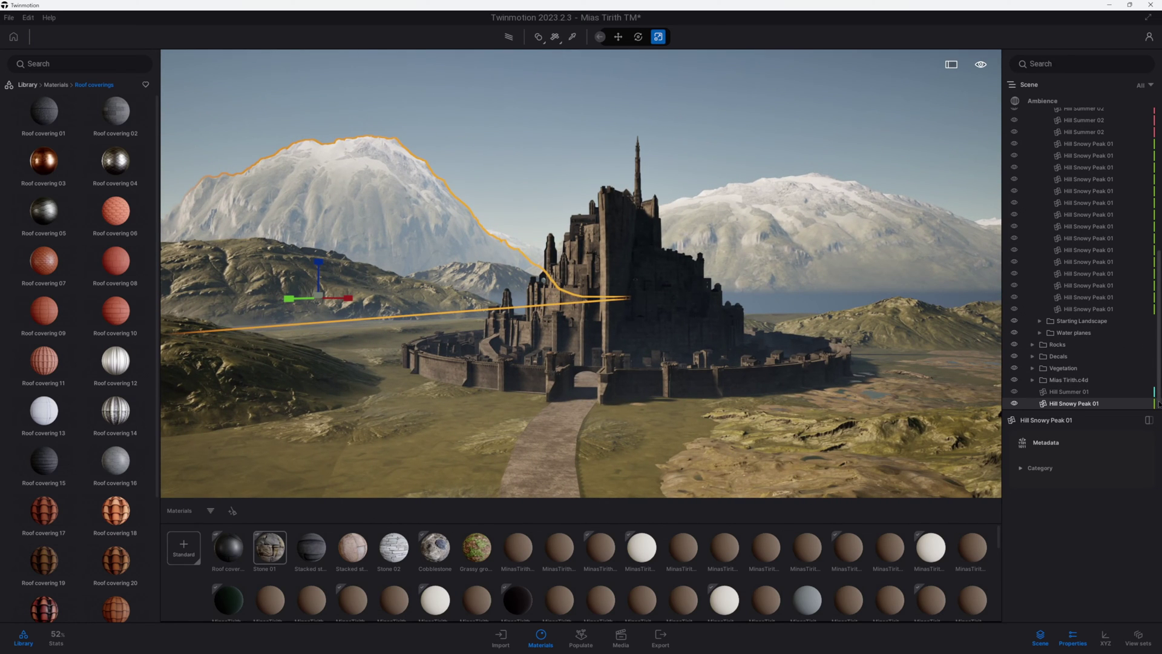
pyautogui.scroll(10, 1057, 114)
pyautogui.scroll(-3, 1076, 497)
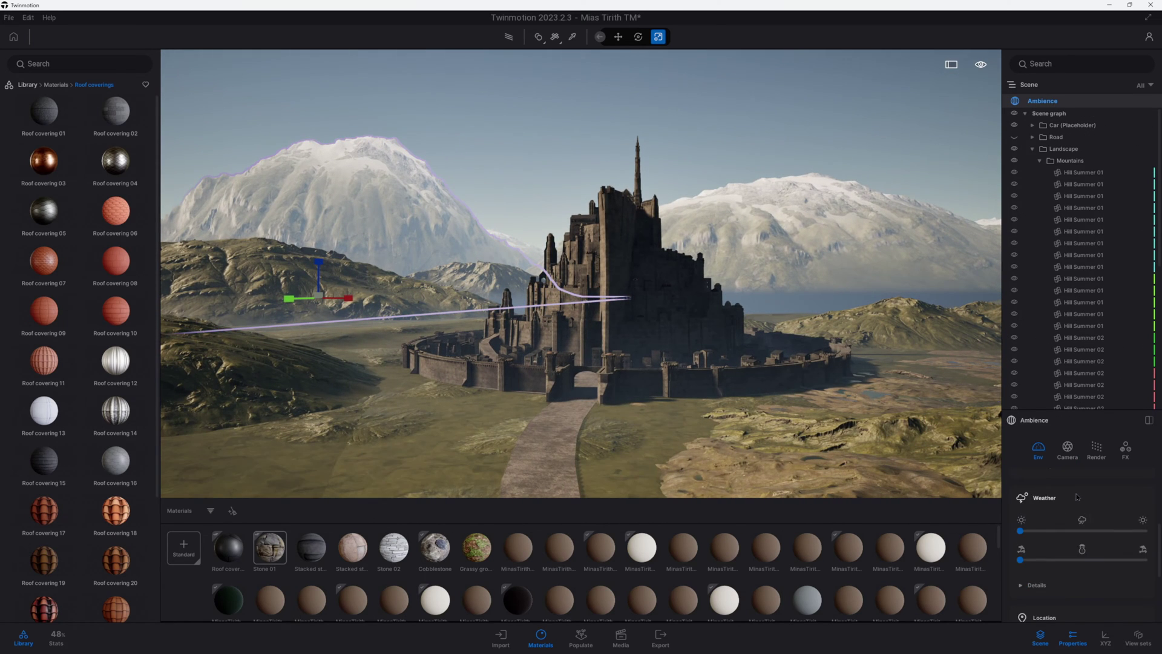
pyautogui.moveTo(1072, 488); pyautogui.dragTo(1066, 482)
pyautogui.click(621, 635)
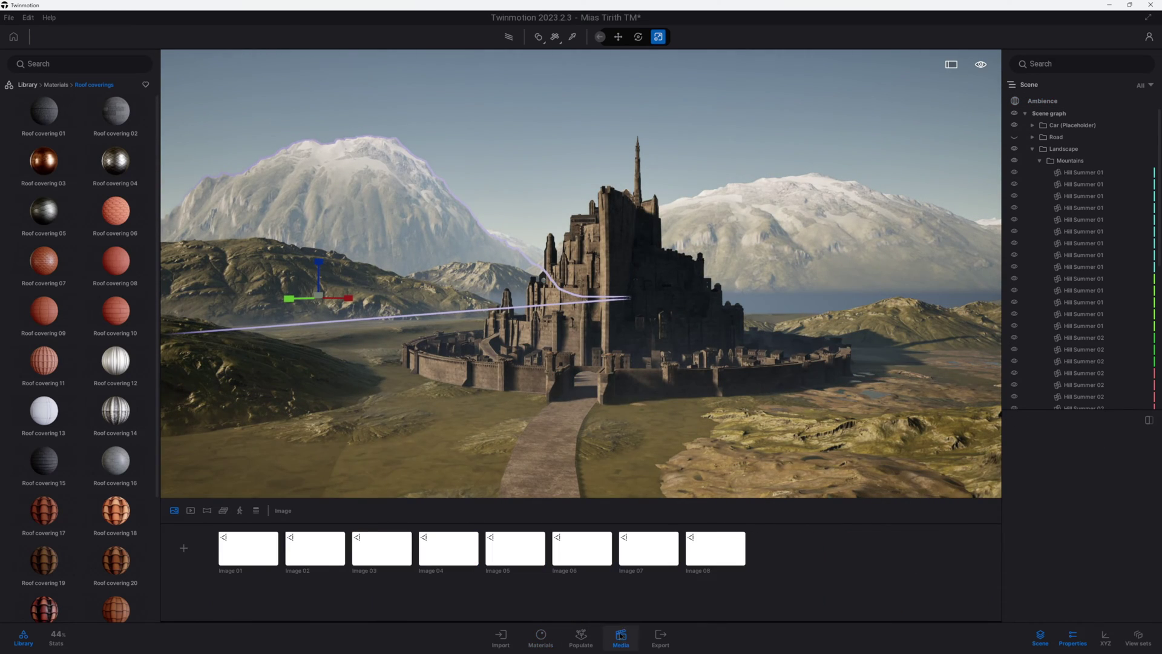
pyautogui.click(185, 550)
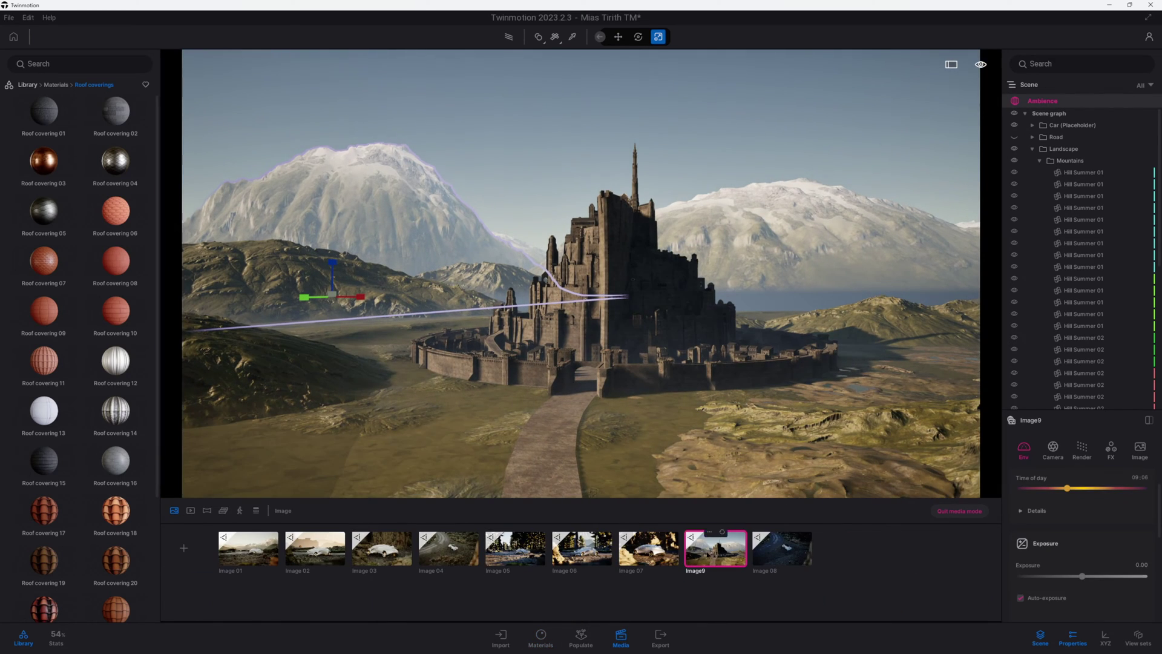
pyautogui.moveTo(217, 548); pyautogui.dragTo(278, 564)
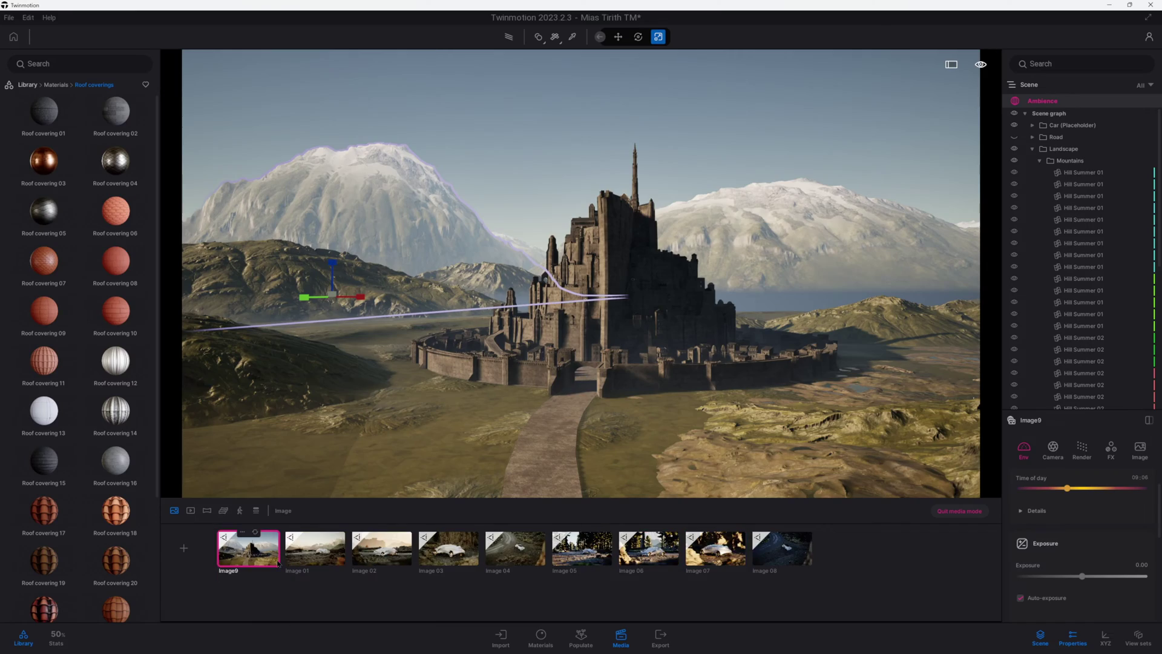
# Reframe Image 08 on the city's front, place it second among the images and refresh its saved view
pyautogui.click(767, 556)
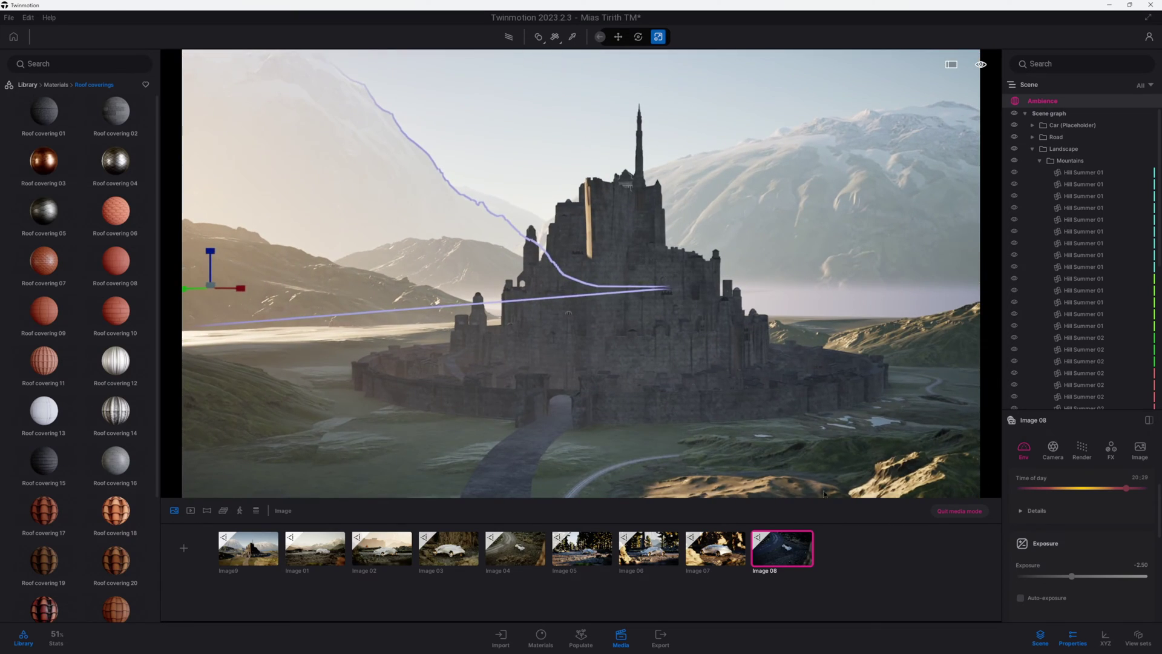
pyautogui.click(777, 468)
pyautogui.moveTo(295, 559); pyautogui.dragTo(327, 544)
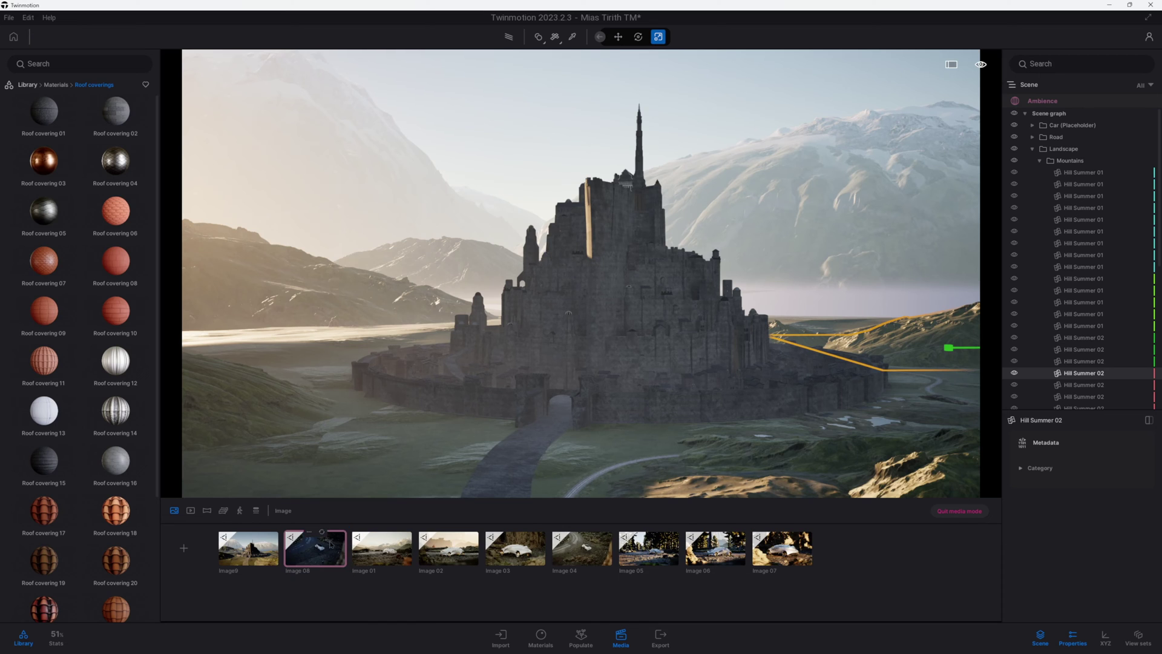
pyautogui.click(323, 533)
# Select the whole Norway Spruce group and move its trees onto the rocky hill beside the road in front of the city
pyautogui.moveTo(490, 305); pyautogui.dragTo(524, 311, button='right')
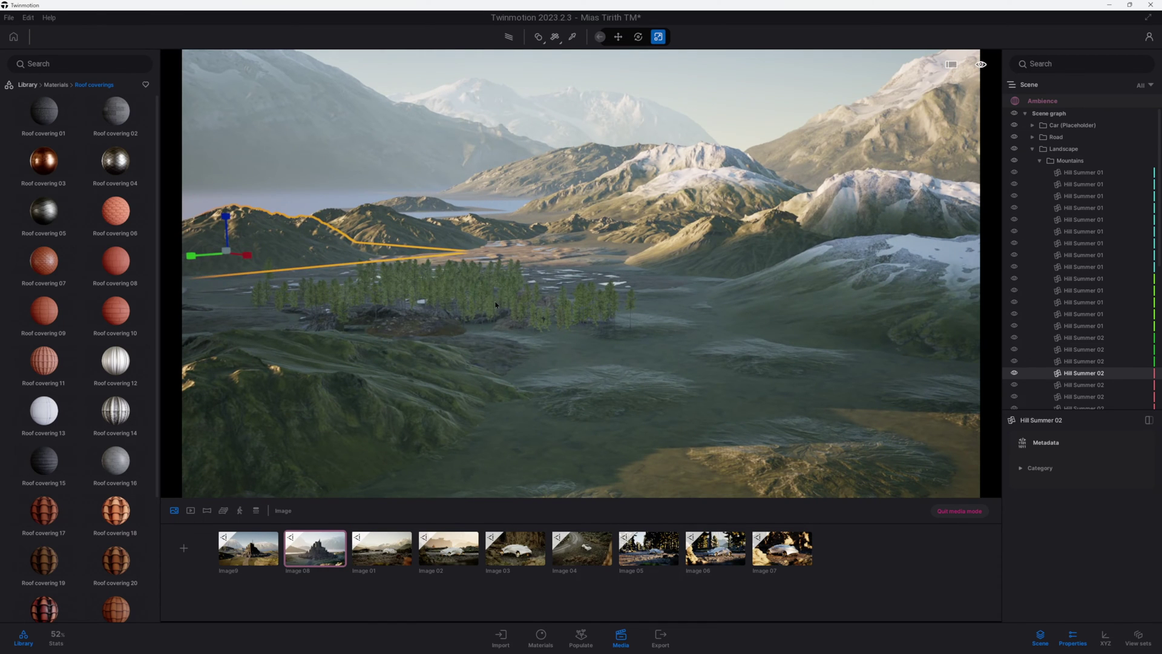
pyautogui.click(495, 305)
pyautogui.scroll(3, 1082, 255)
pyautogui.click(1077, 132)
pyautogui.moveTo(651, 277); pyautogui.dragTo(674, 274, button='right')
pyautogui.click(617, 37)
pyautogui.press('s')
pyautogui.moveTo(675, 273); pyautogui.dragTo(372, 446)
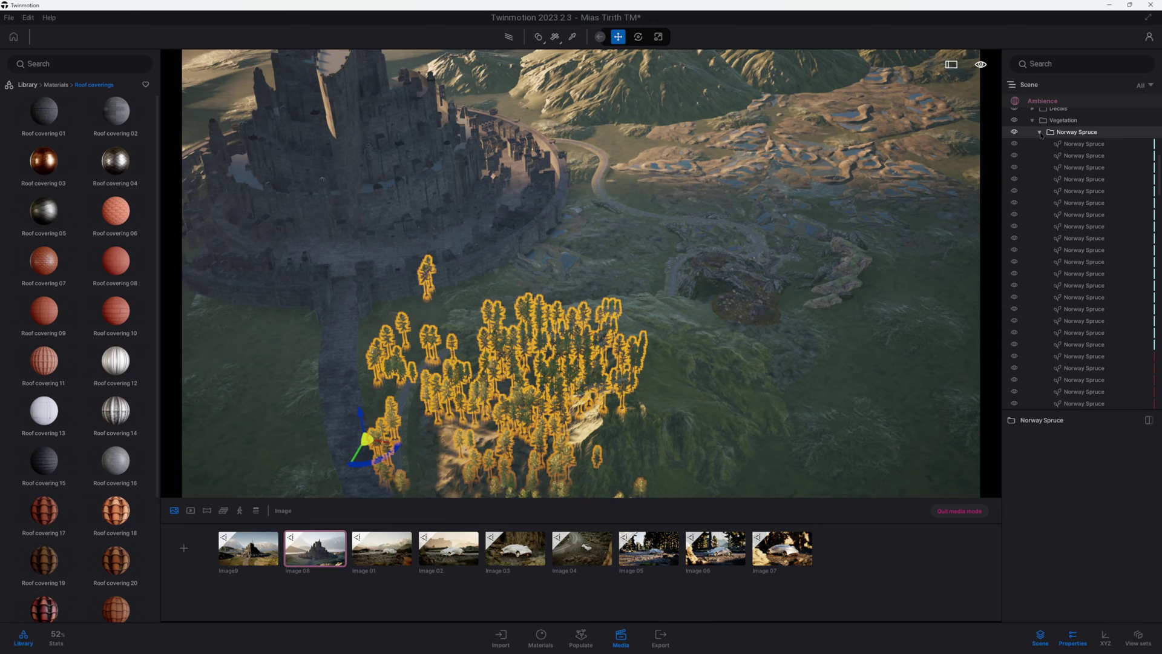
# Collapse the expanded scene graph folders and delete the Road folder
pyautogui.scroll(5, 1056, 176)
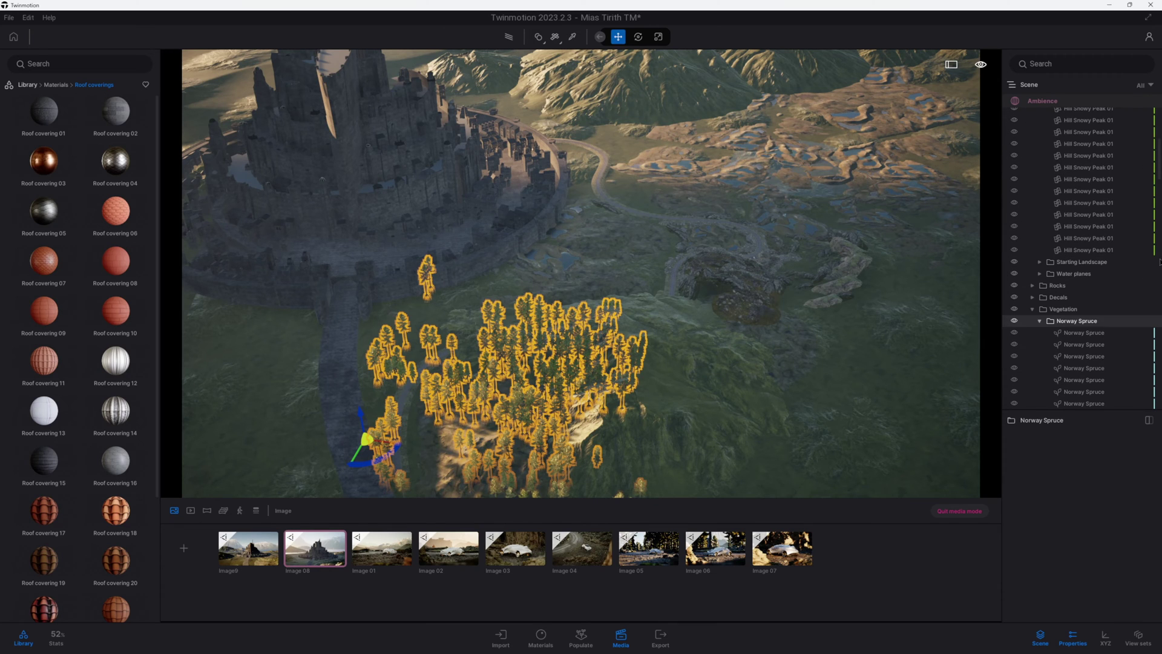
pyautogui.scroll(5, 1085, 294)
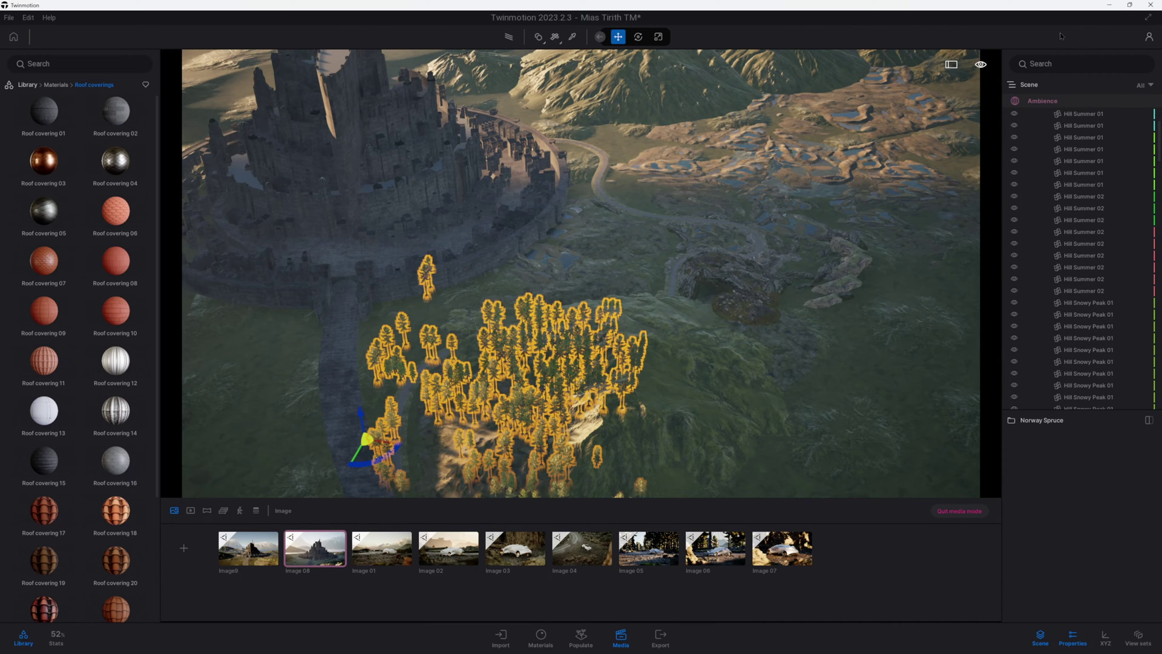
pyautogui.scroll(3, 1052, 138)
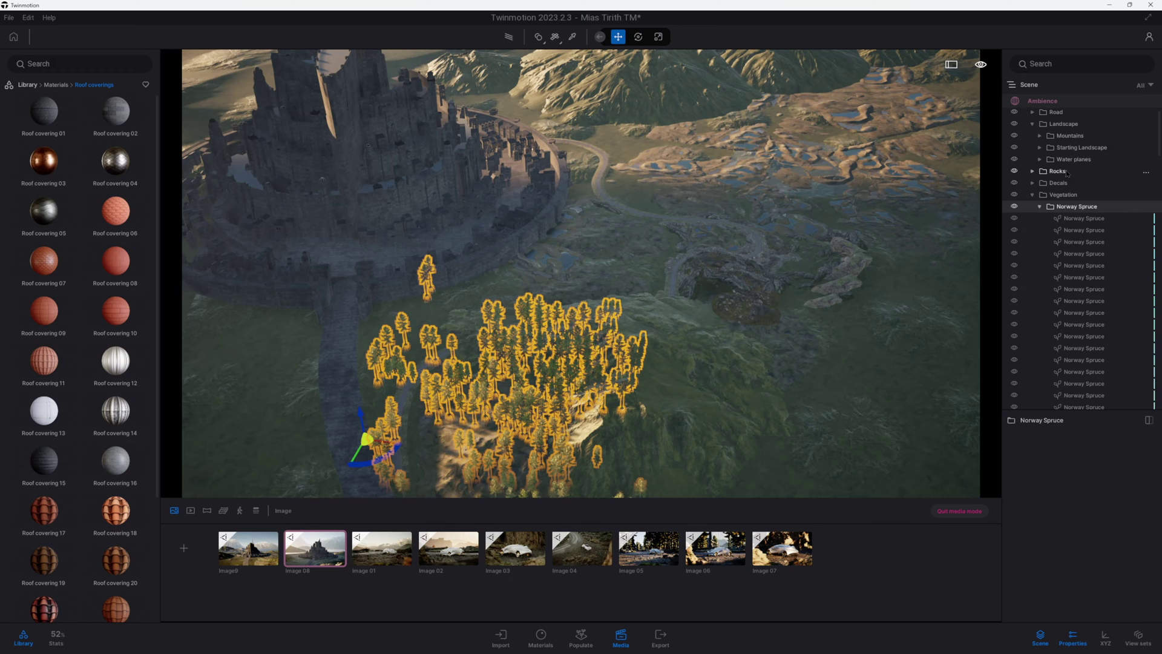
pyautogui.click(1033, 195)
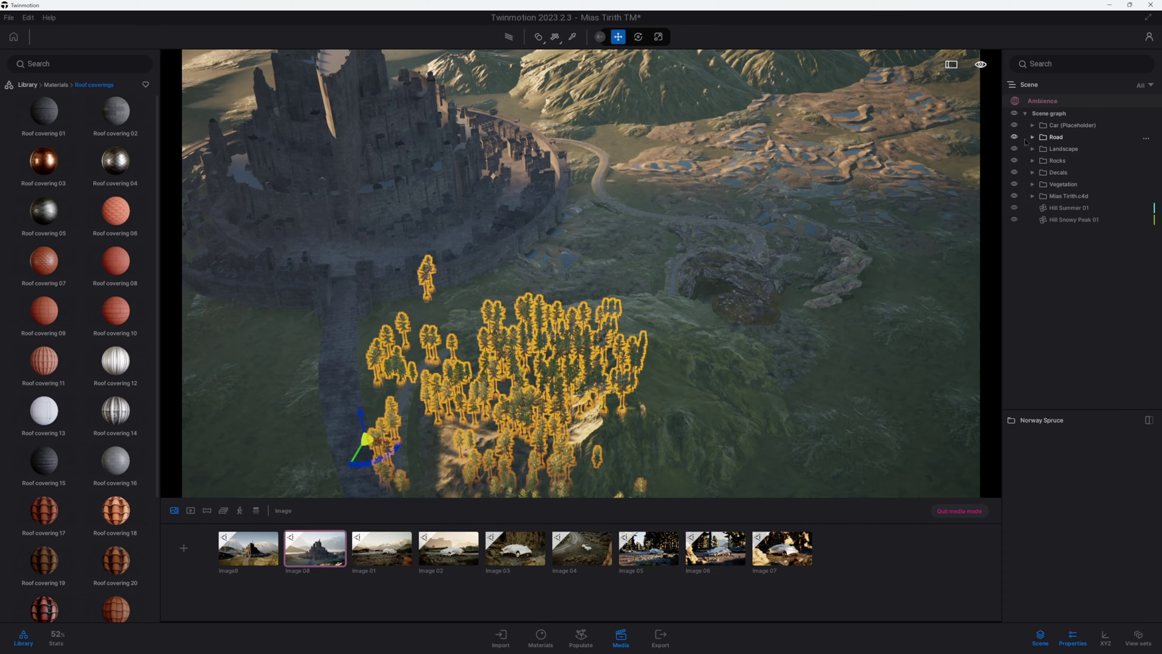
pyautogui.click(1057, 138)
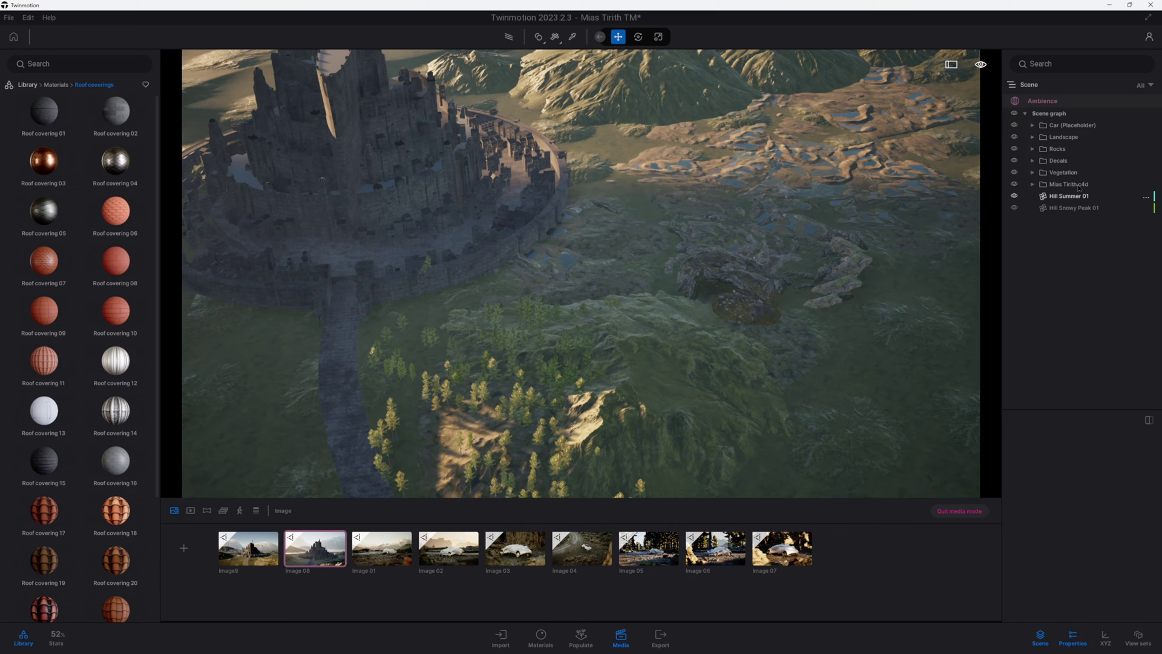
# Duplicate the Vegetation folder to add more spruces around the rocky hill in front of the city
pyautogui.click(1062, 173)
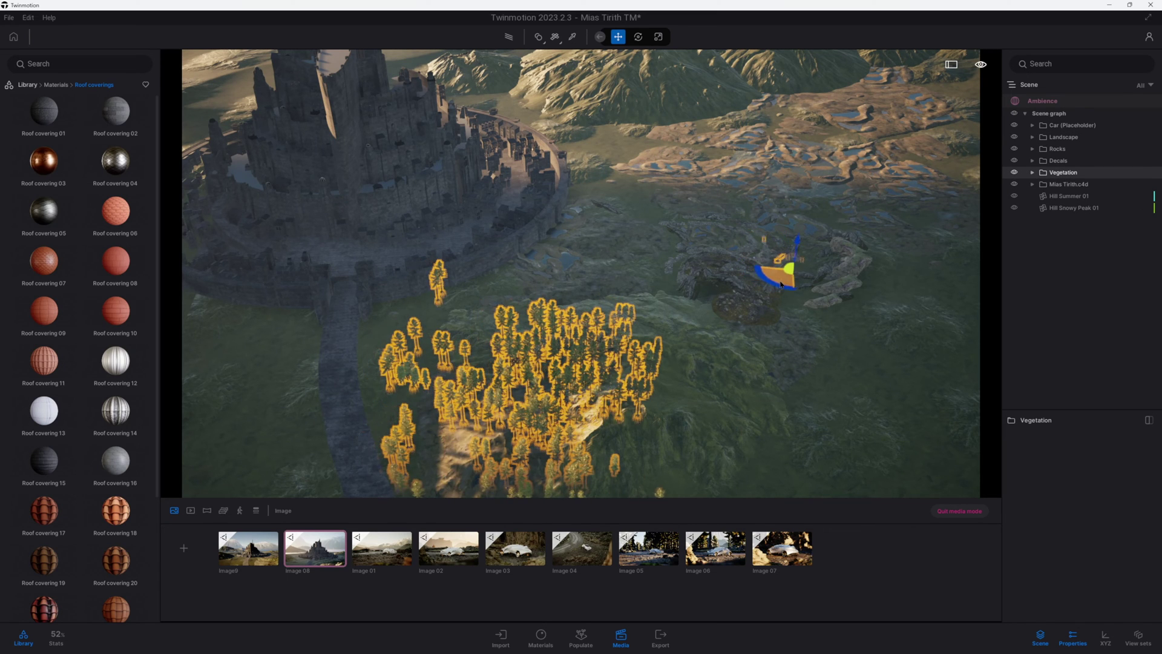
pyautogui.scroll(-4, 693, 349)
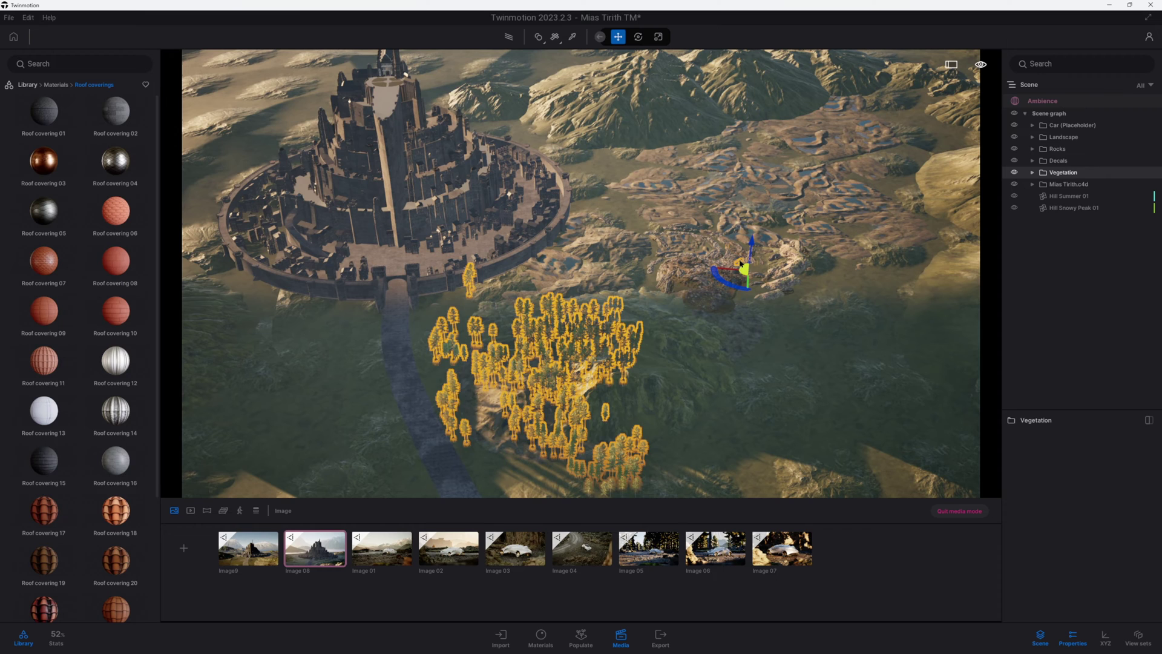
pyautogui.click(738, 264)
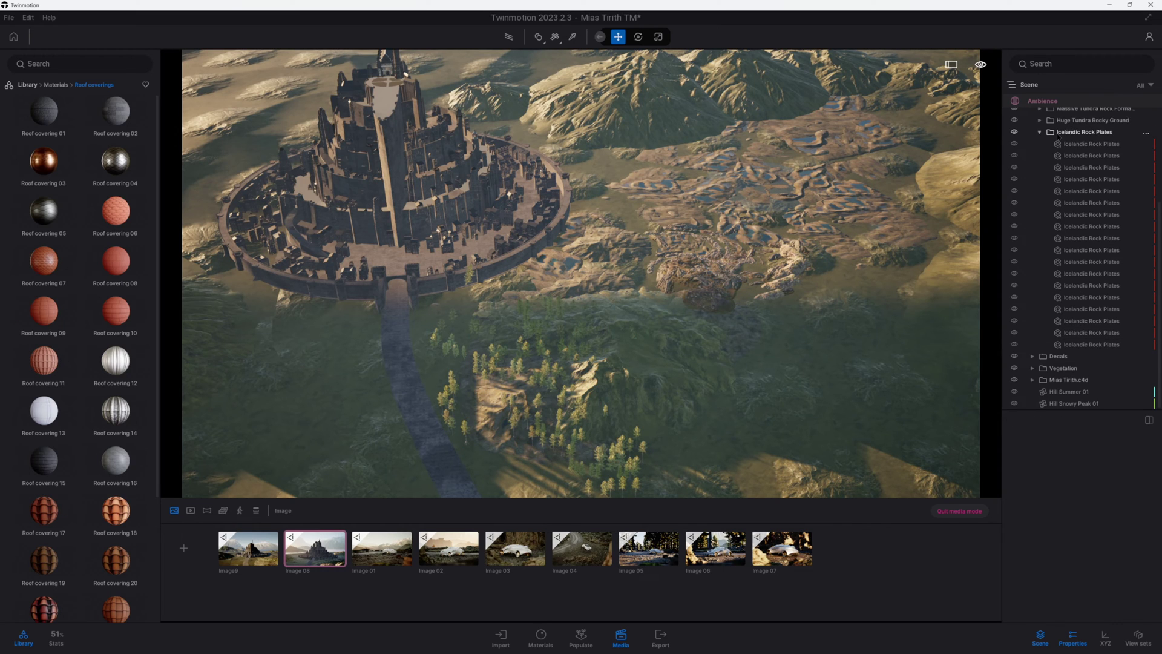
pyautogui.click(1040, 132)
pyautogui.click(1062, 302)
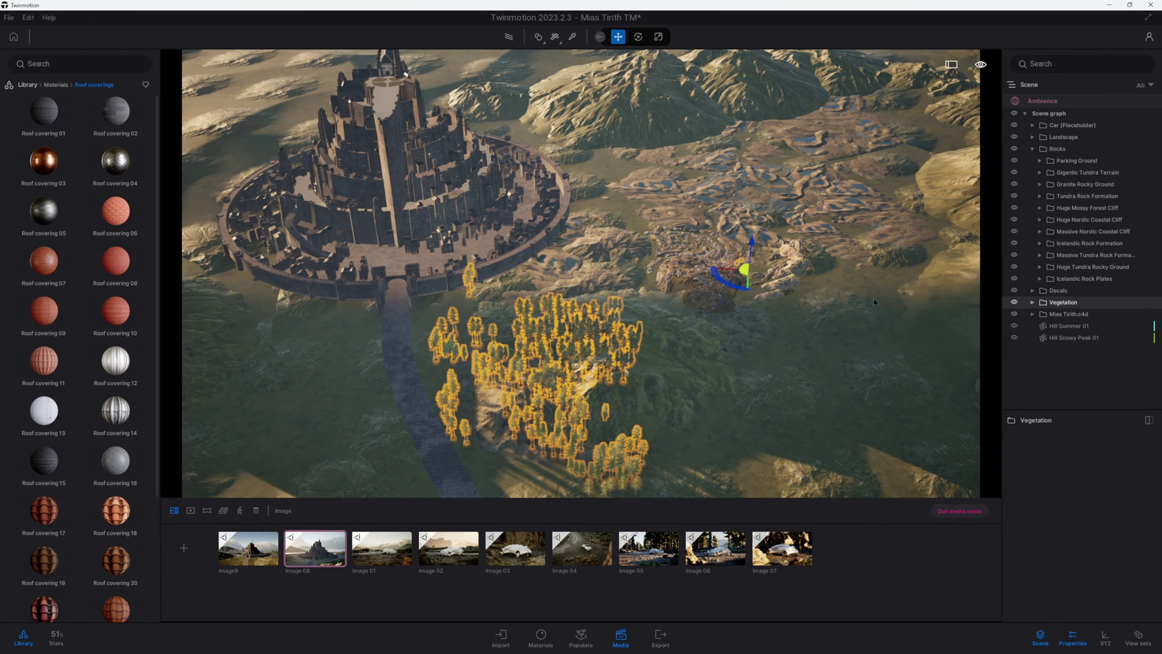
pyautogui.click(739, 265)
pyautogui.click(1039, 266)
pyautogui.click(1062, 302)
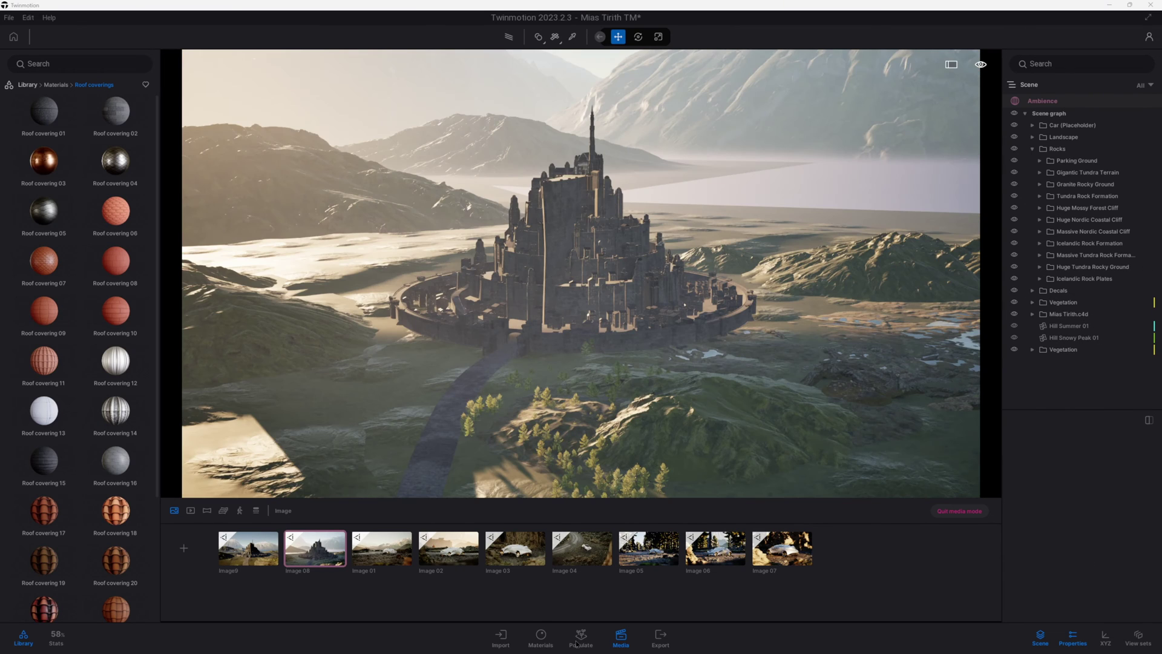
# Set up a foliage paint mix of Austrian Pine, Koyama spruce, Nikko fir, Engelmann blue spruce and Eastern white pine
pyautogui.click(577, 643)
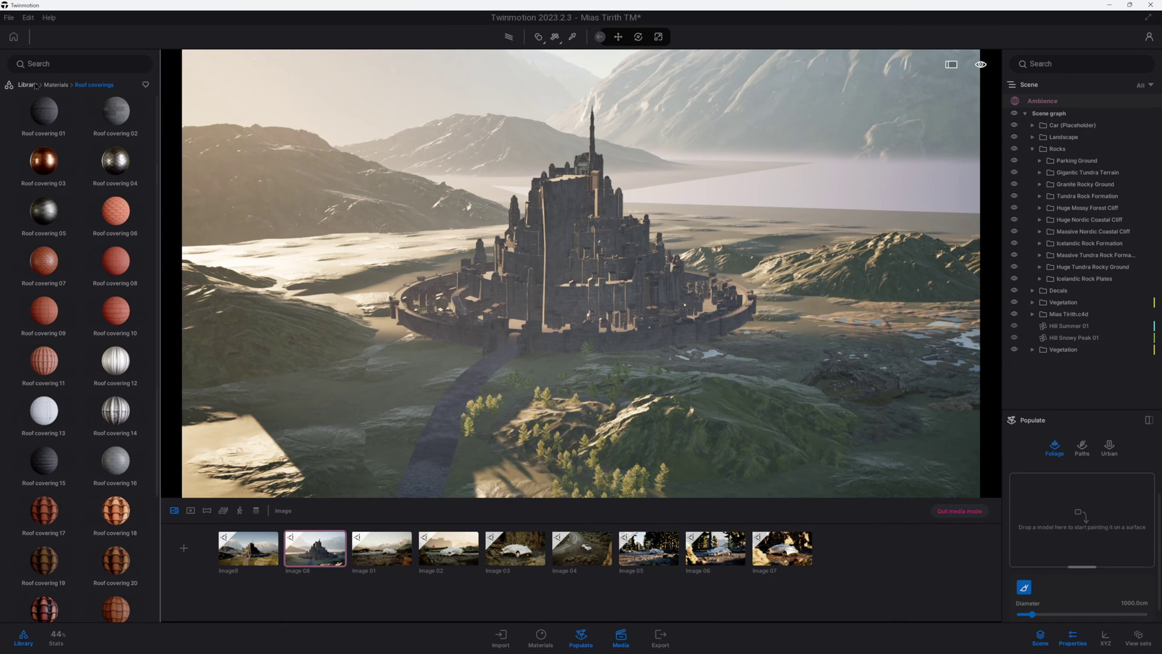
pyautogui.click(35, 86)
pyautogui.click(116, 118)
pyautogui.moveTo(44, 212); pyautogui.dragTo(1081, 520)
pyautogui.scroll(-1, 94, 478)
pyautogui.moveTo(114, 567); pyautogui.dragTo(1009, 528)
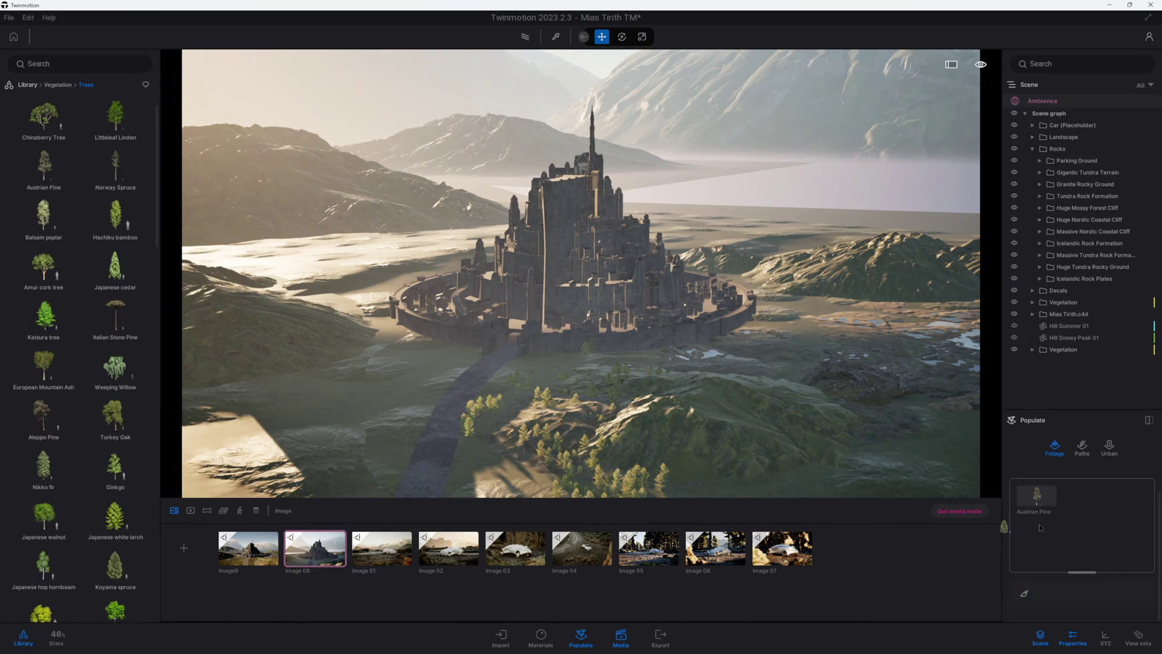
pyautogui.moveTo(44, 466); pyautogui.dragTo(1081, 520)
pyautogui.scroll(-4, 99, 473)
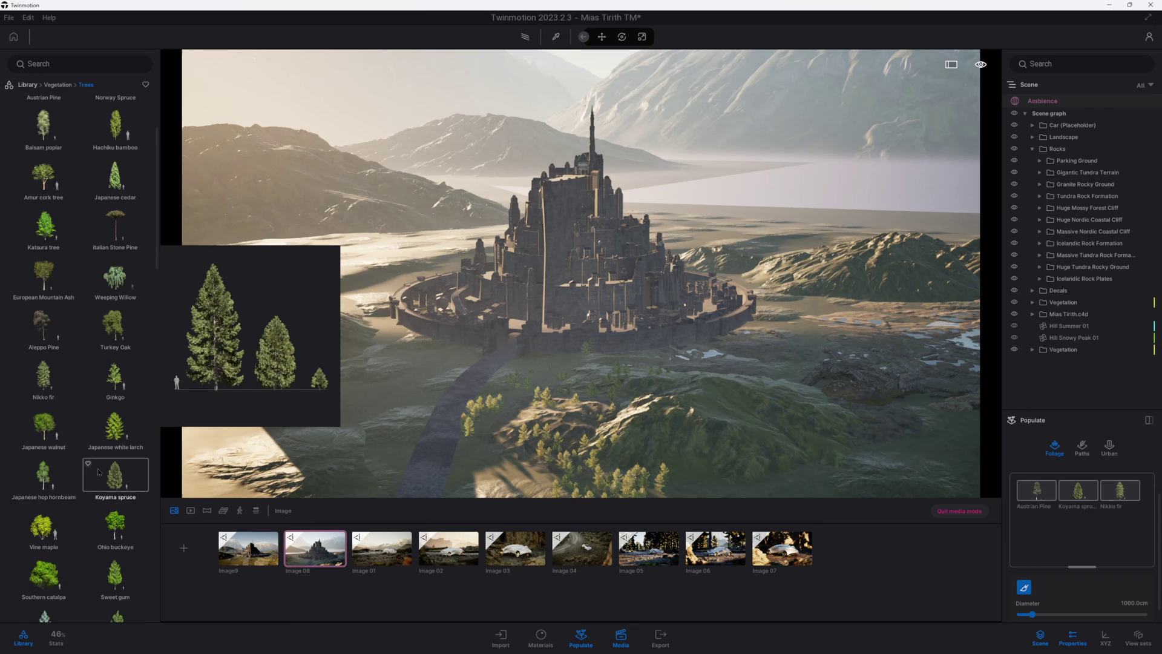
pyautogui.scroll(-1, 99, 474)
pyautogui.moveTo(45, 463); pyautogui.dragTo(1082, 526)
pyautogui.moveTo(102, 452)
pyautogui.mouseDown()
pyautogui.moveTo(1142, 538)
pyautogui.moveTo(1065, 511)
pyautogui.mouseUp()
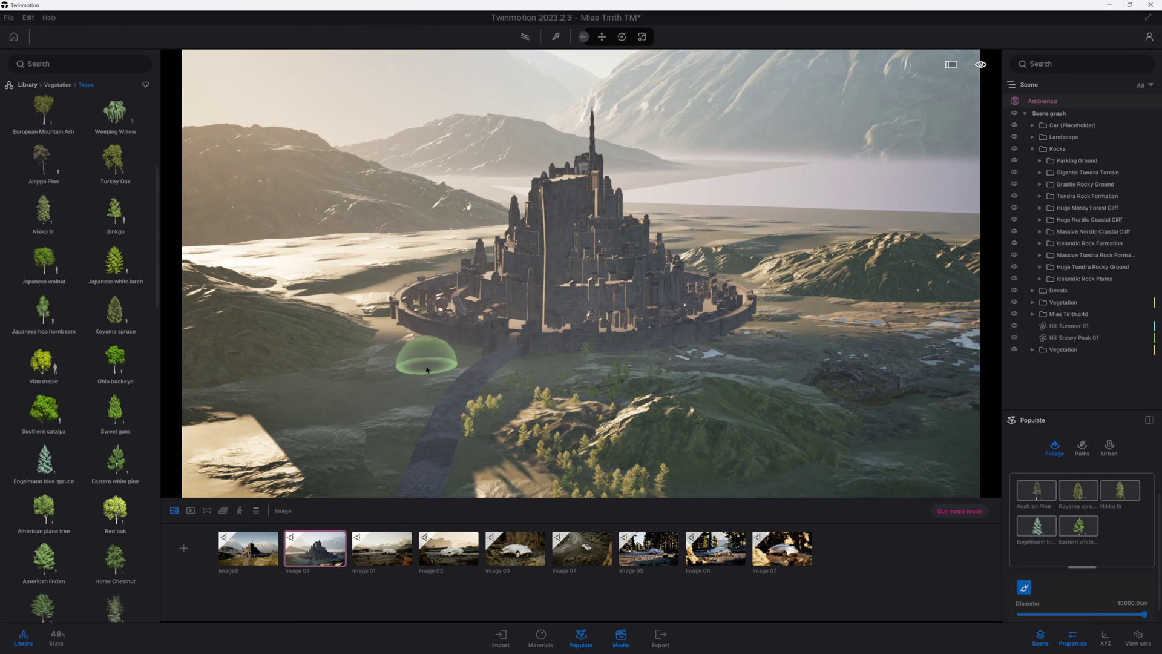
# Paint conifer patches on both sides of the road in front of the city with a 10000 cm brush diameter
pyautogui.click(412, 372)
pyautogui.moveTo(340, 461); pyautogui.dragTo(286, 433)
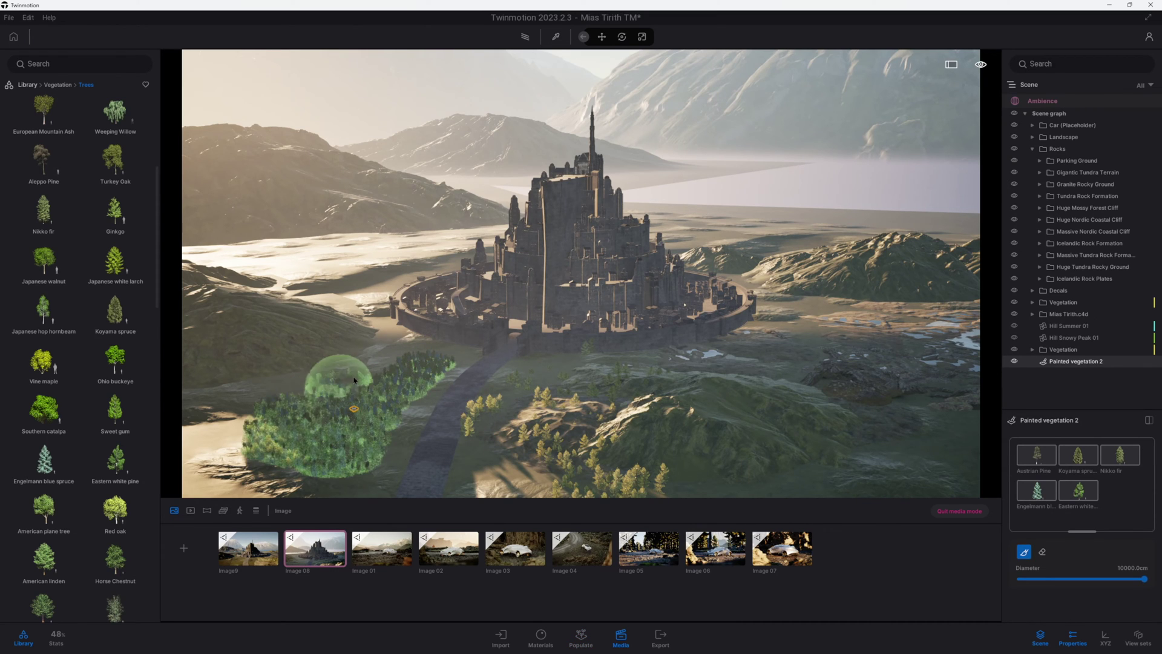
pyautogui.click(497, 460)
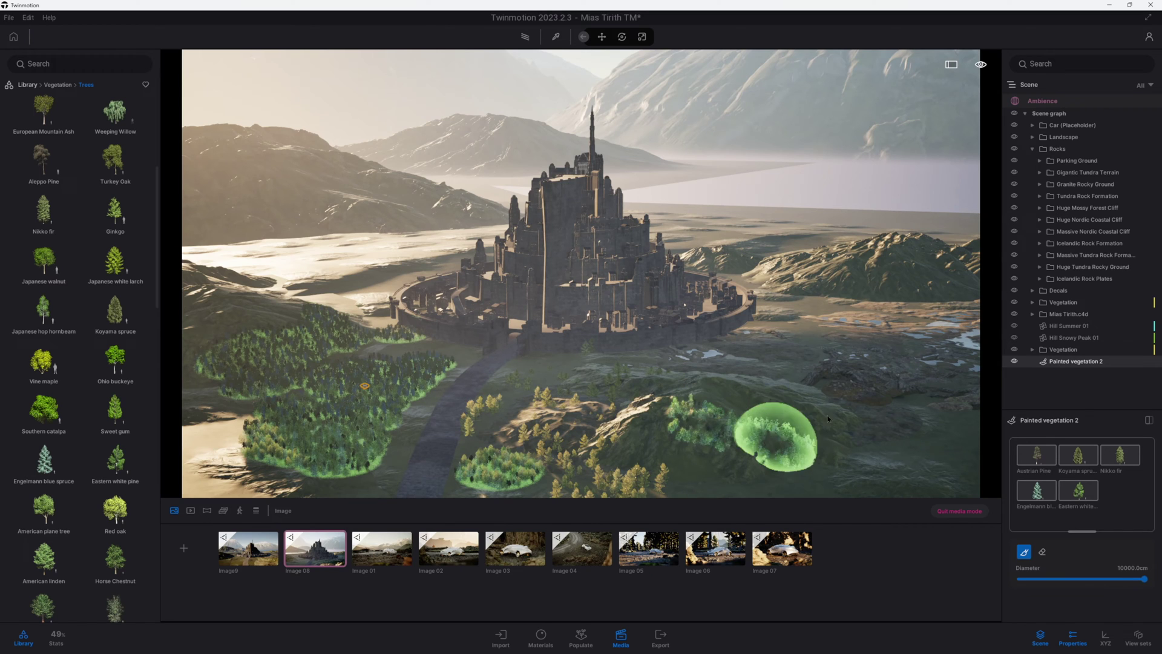
pyautogui.click(721, 451)
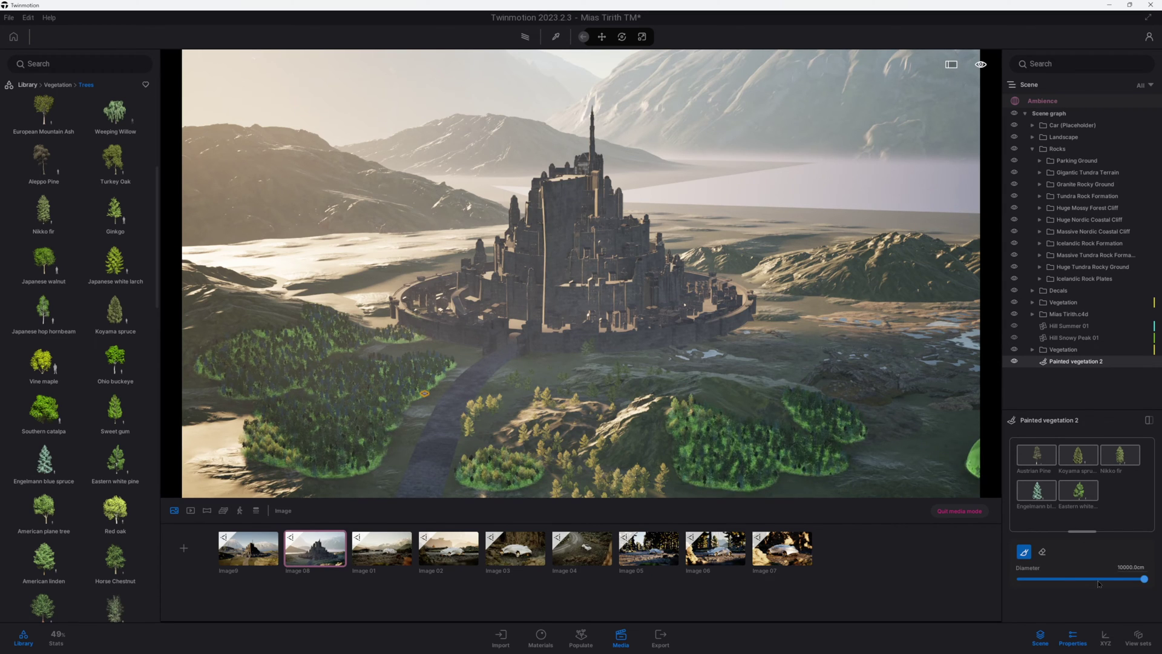
# Set the age of all five painted tree species to 100% and their density to 5%
pyautogui.moveTo(1079, 411); pyautogui.dragTo(1079, 344)
pyautogui.hotkey('ctrl', 'a')
pyautogui.scroll(-1, 1040, 393)
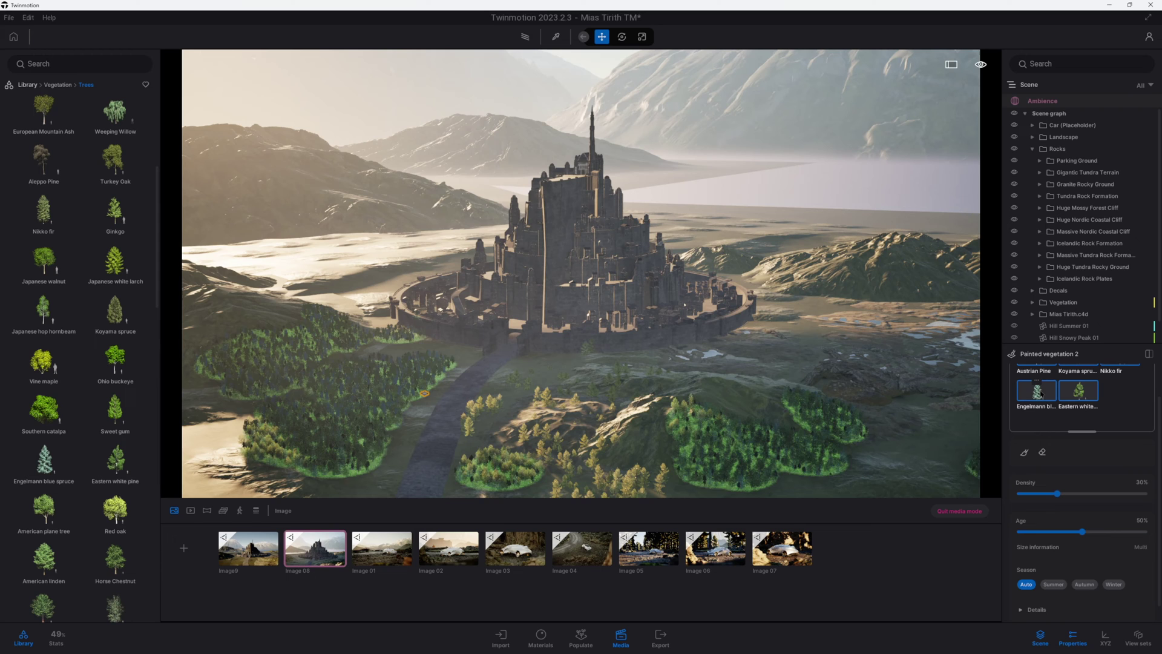
pyautogui.moveTo(1125, 533); pyautogui.dragTo(1149, 532)
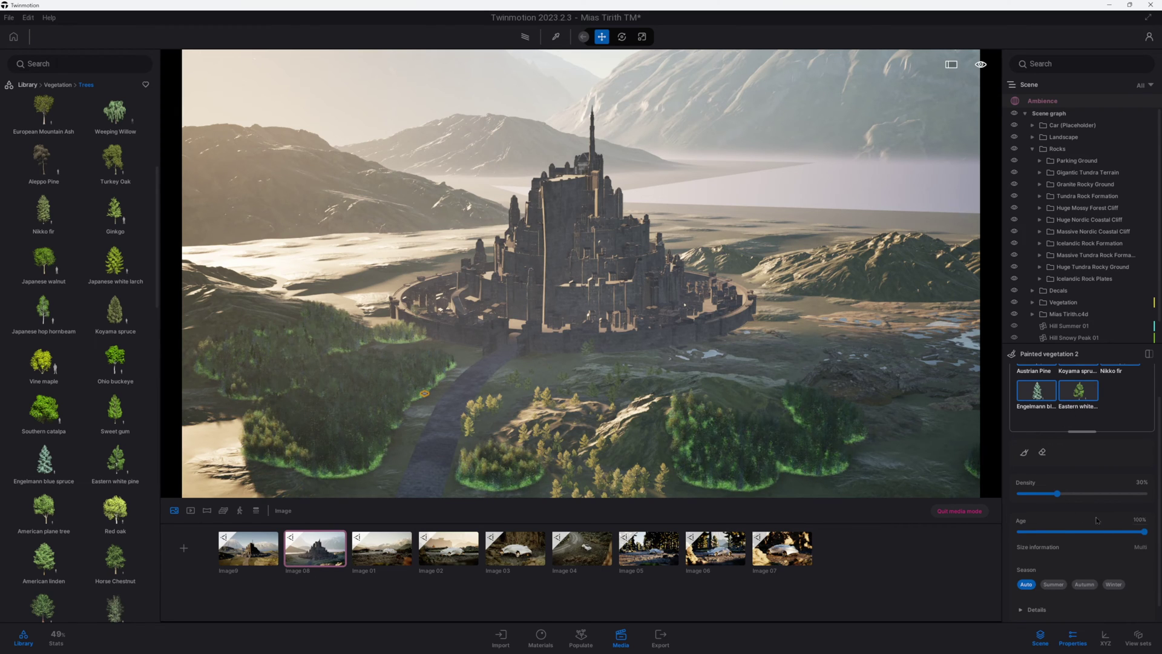
pyautogui.moveTo(1047, 492); pyautogui.dragTo(1025, 493)
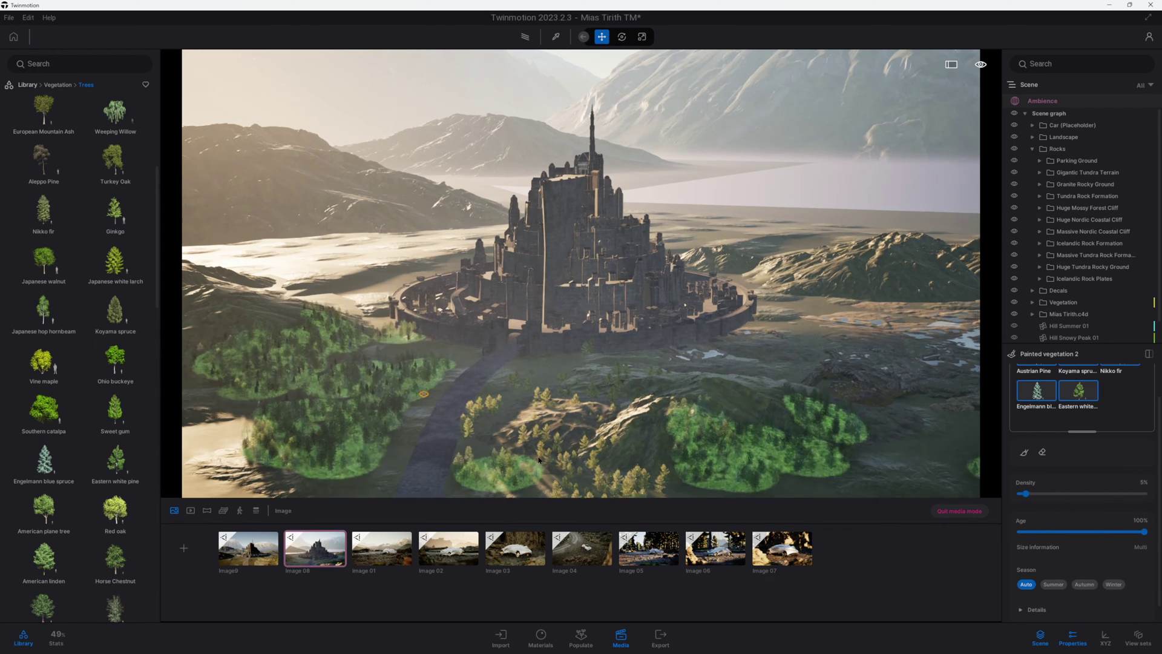
# Compare the painted forest in the two saved city views, Image9 and Image 08
pyautogui.click(270, 552)
pyautogui.click(315, 548)
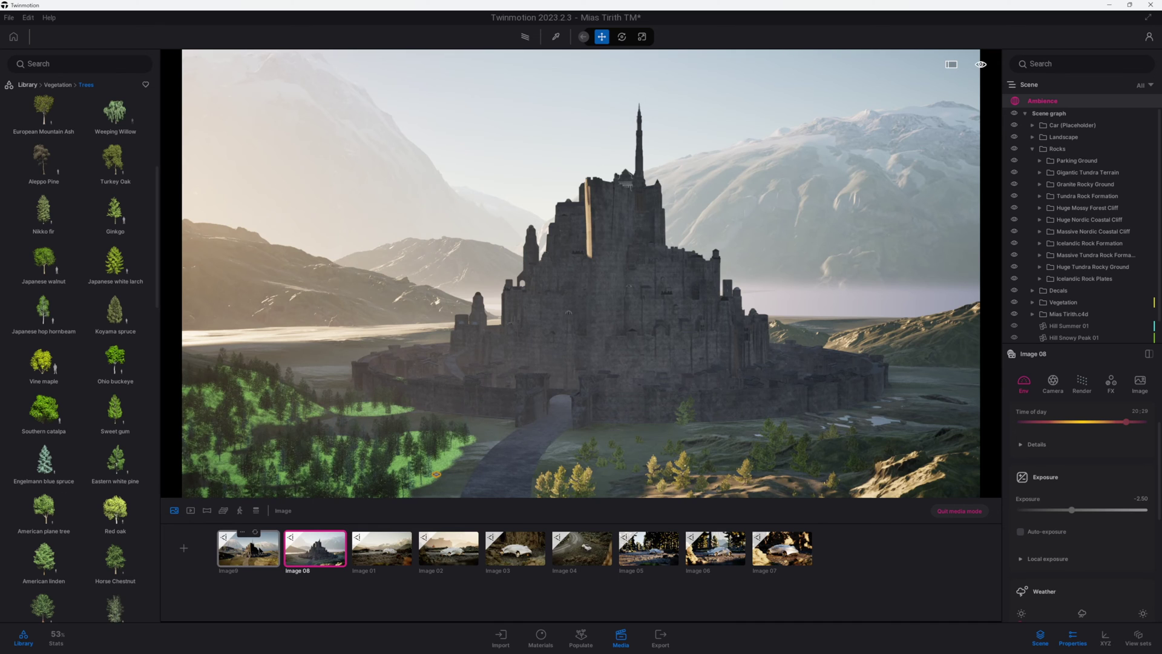
pyautogui.click(258, 555)
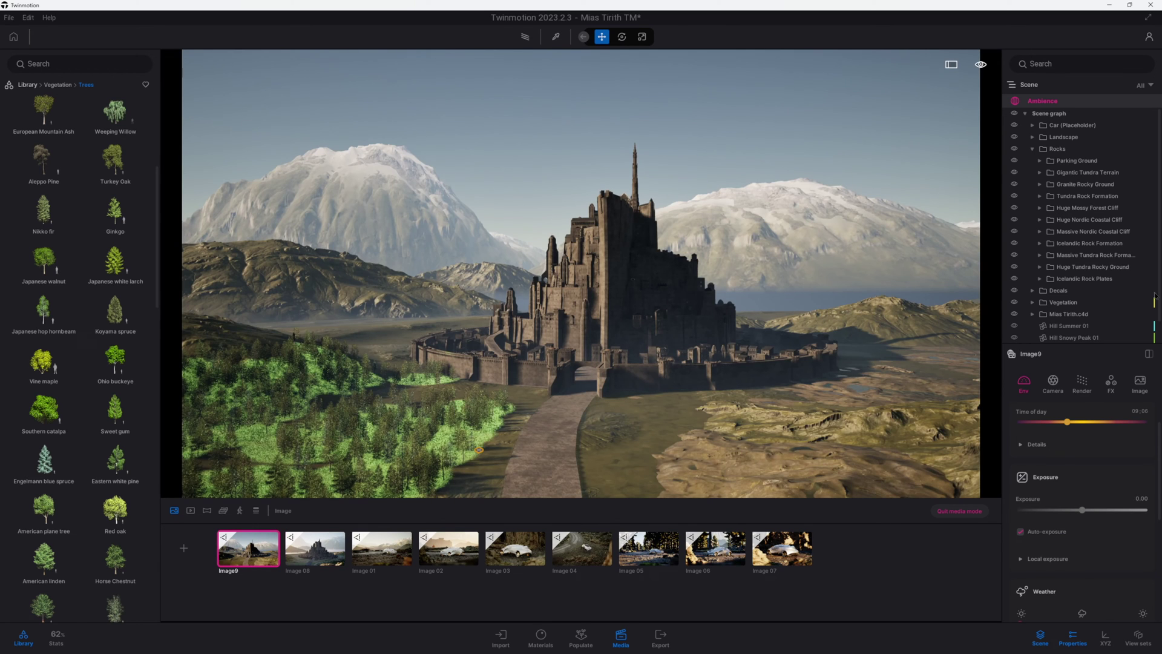
# Paint the five-conifer mix across the ground right of the road in front of the city with a 10000 cm brush diameter
pyautogui.click(1032, 149)
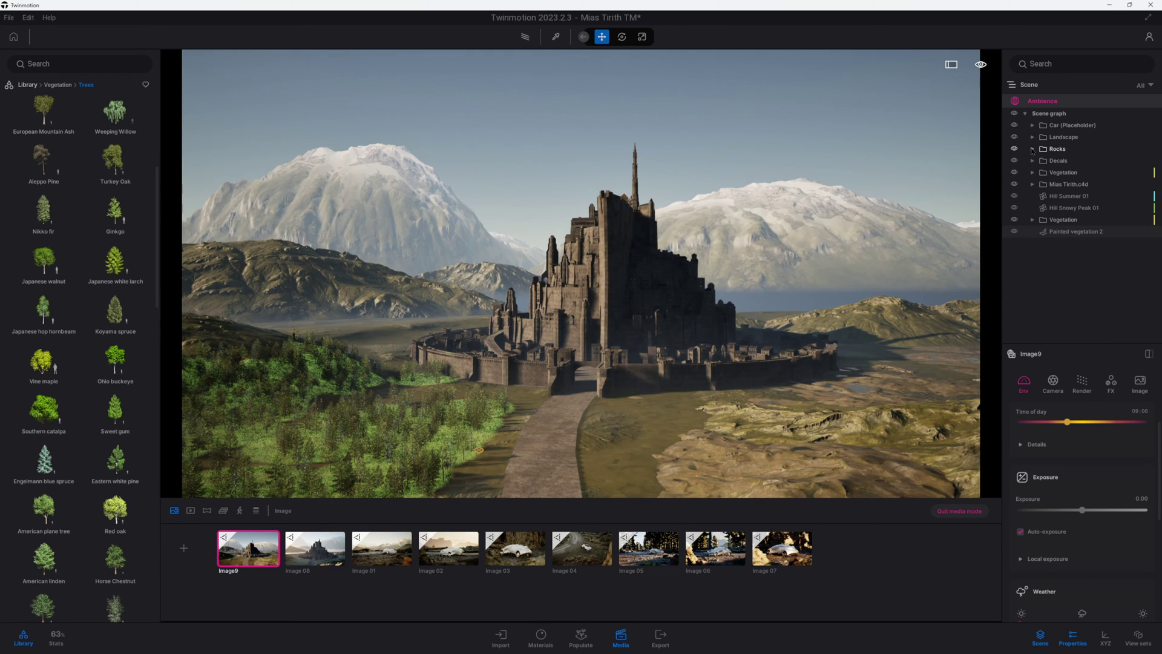
pyautogui.click(1052, 220)
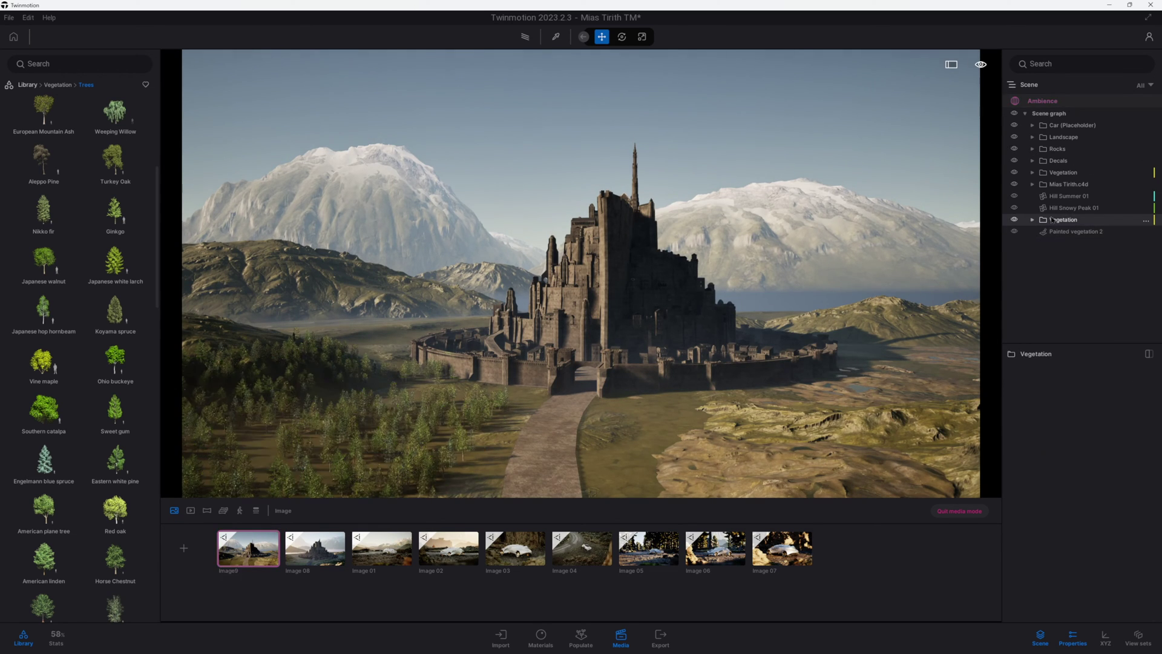
pyautogui.click(424, 468)
pyautogui.click(1024, 453)
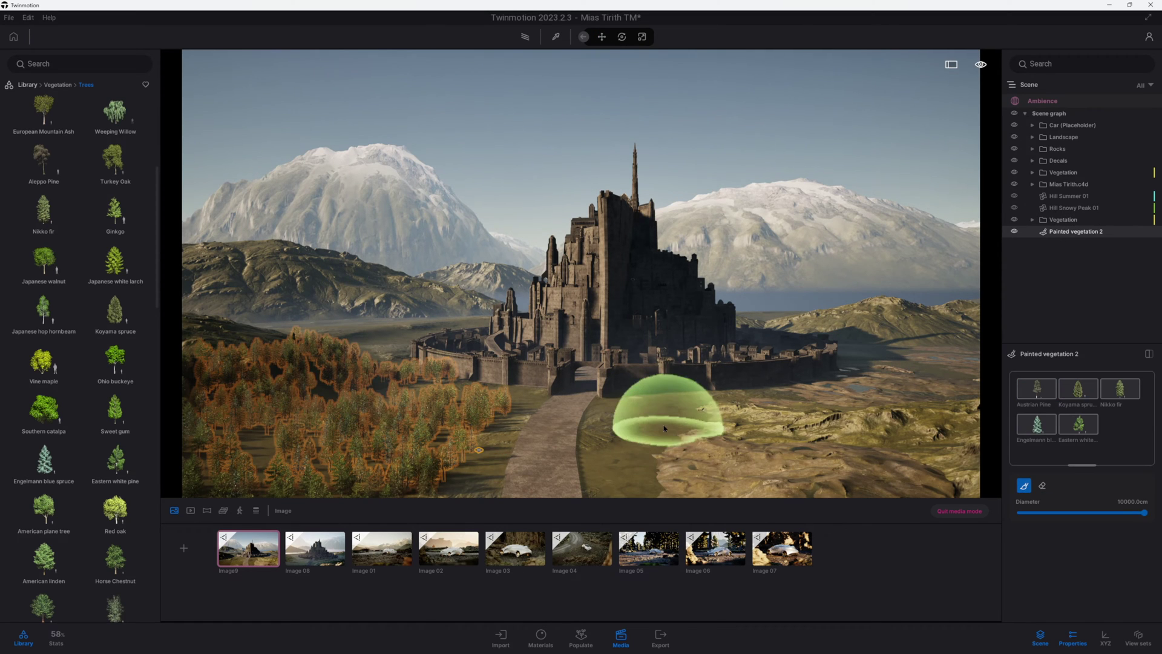
pyautogui.moveTo(654, 409)
pyautogui.mouseDown()
pyautogui.moveTo(778, 440)
pyautogui.moveTo(872, 407)
pyautogui.mouseUp()
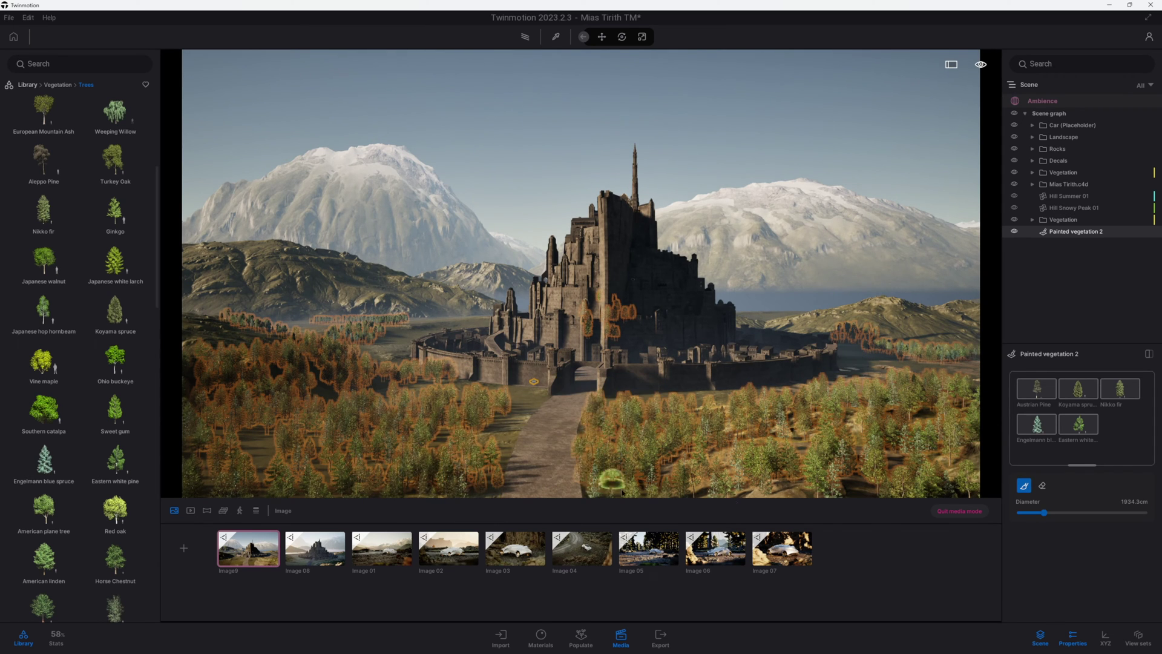
# Fill in more conifers on both sides of the road using a brush diameter of about 3364 cm
pyautogui.press('q')
pyautogui.moveTo(1044, 512); pyautogui.dragTo(1062, 512)
pyautogui.moveTo(810, 469)
pyautogui.mouseDown()
pyautogui.moveTo(811, 418)
pyautogui.moveTo(683, 492)
pyautogui.mouseUp()
pyautogui.moveTo(446, 402)
pyautogui.mouseDown()
pyautogui.moveTo(429, 472)
pyautogui.moveTo(468, 469)
pyautogui.mouseUp()
# Erase the stray painted trees growing on the city walls with a 10000 cm eraser diameter
pyautogui.moveTo(389, 382); pyautogui.dragTo(390, 355, button='right')
pyautogui.press('w')
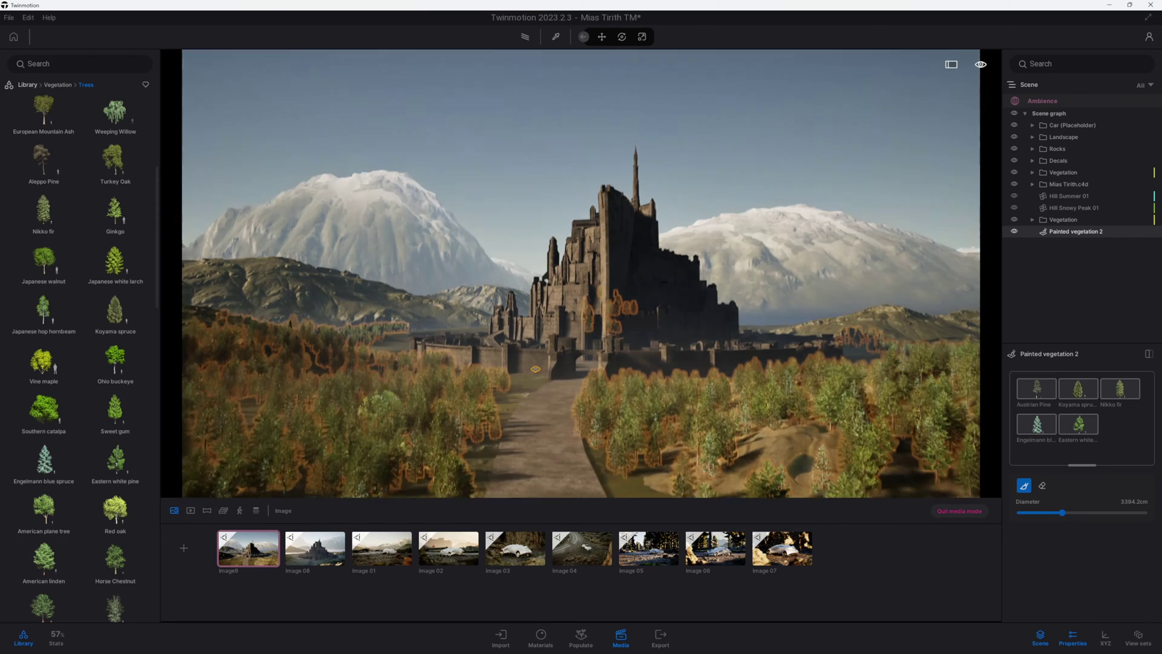
pyautogui.press('Escape')
pyautogui.press('w')
pyautogui.click(492, 424)
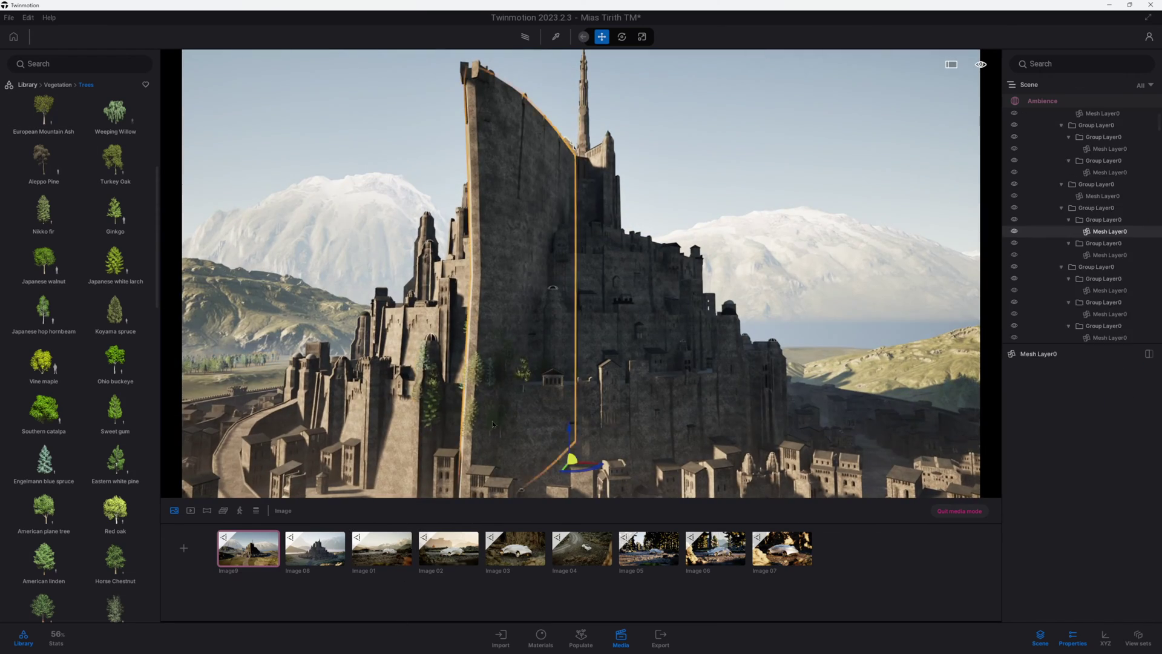
pyautogui.click(473, 407)
pyautogui.click(1042, 453)
pyautogui.moveTo(1062, 513); pyautogui.dragTo(1147, 512)
pyautogui.moveTo(451, 375); pyautogui.dragTo(458, 282)
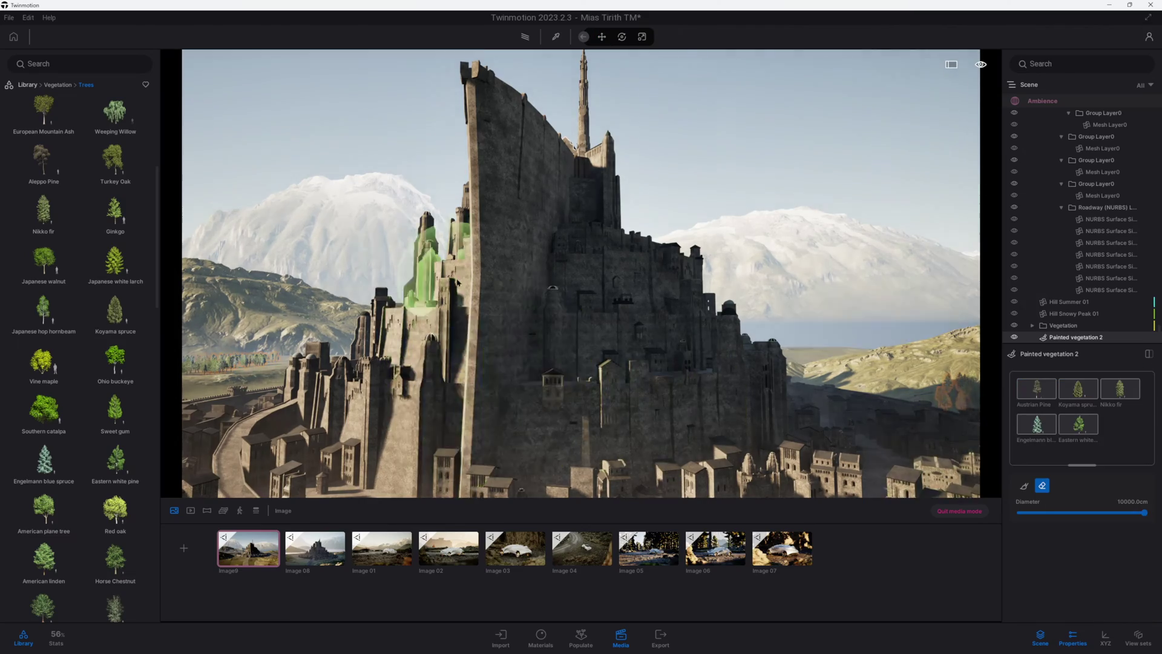
# Starting from the Image9 view, move closer along the road towards the city gate and save the view as a new camera image
pyautogui.click(248, 547)
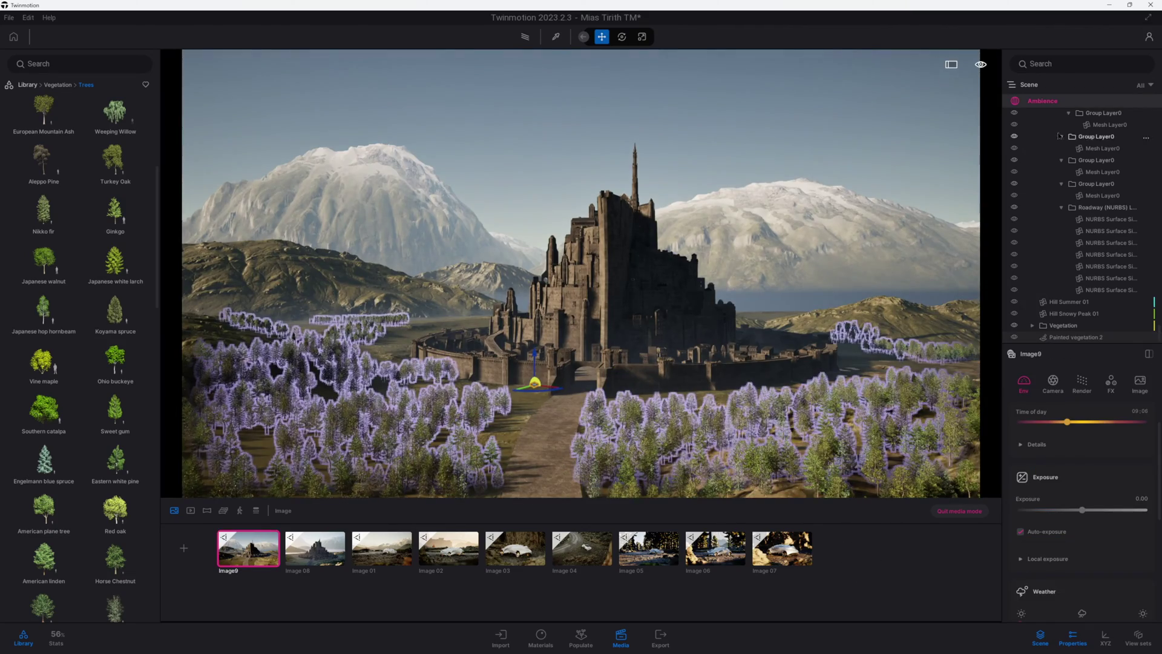
pyautogui.click(1060, 137)
pyautogui.click(1102, 195)
pyautogui.press('r')
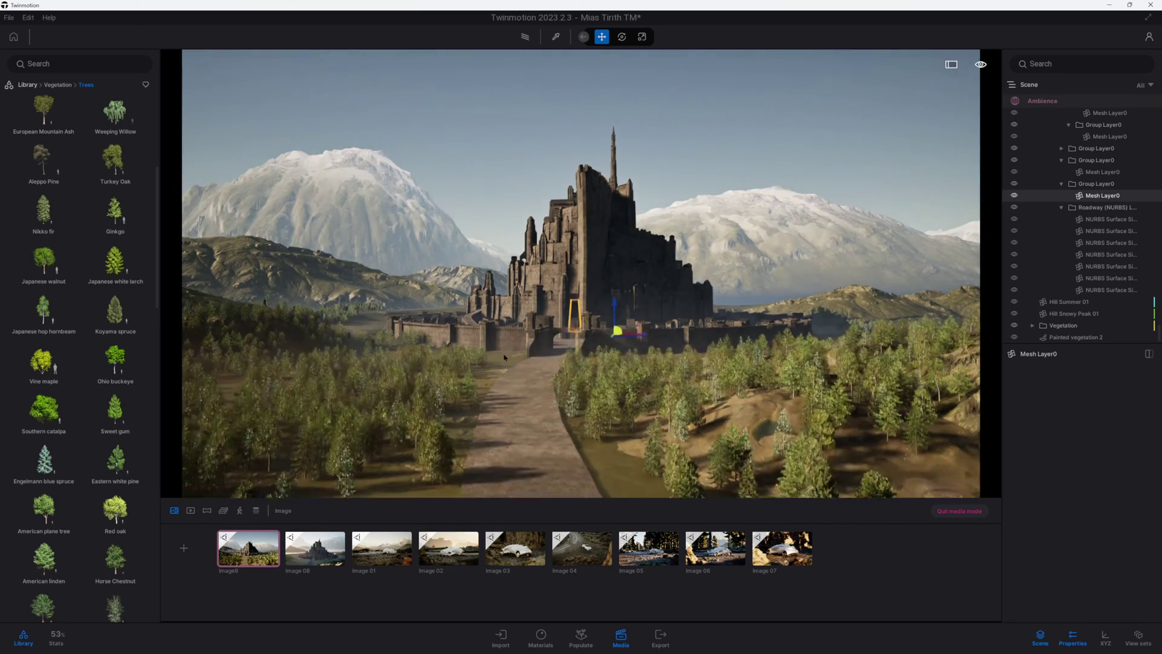
pyautogui.press('w')
pyautogui.moveTo(503, 357)
pyautogui.mouseDown(button='right')
pyautogui.moveTo(502, 343)
pyautogui.moveTo(486, 352)
pyautogui.mouseUp(button='right')
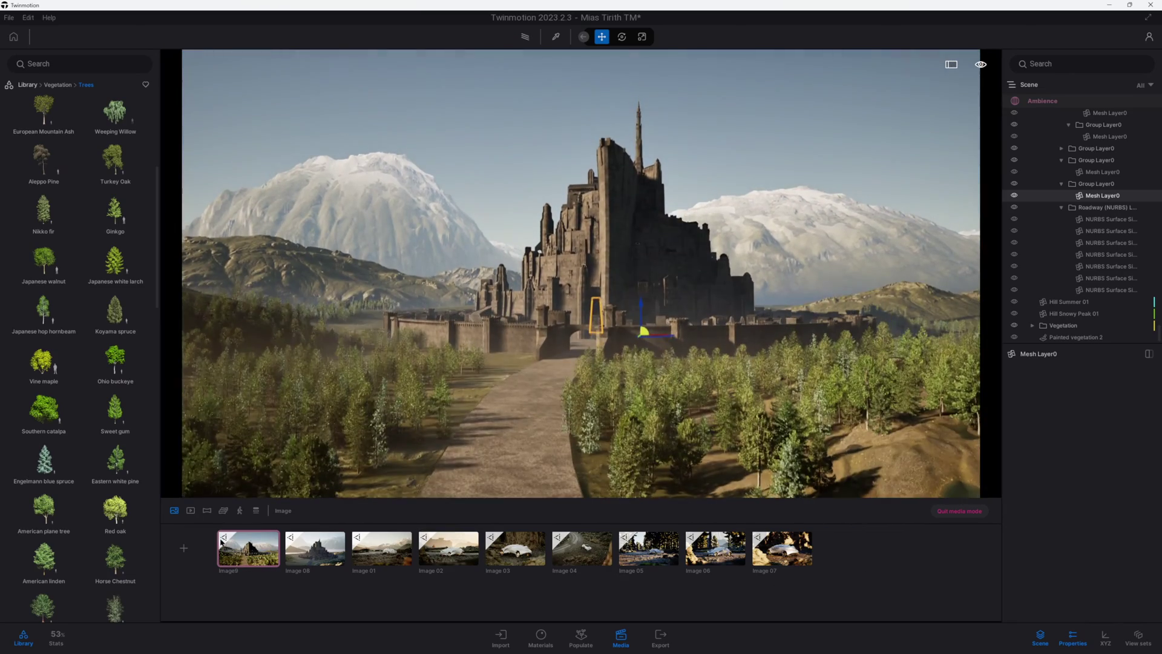
pyautogui.click(184, 548)
# Delete the old template camera images Image 07, 06, 05, 04, 03 and 01
pyautogui.click(848, 550)
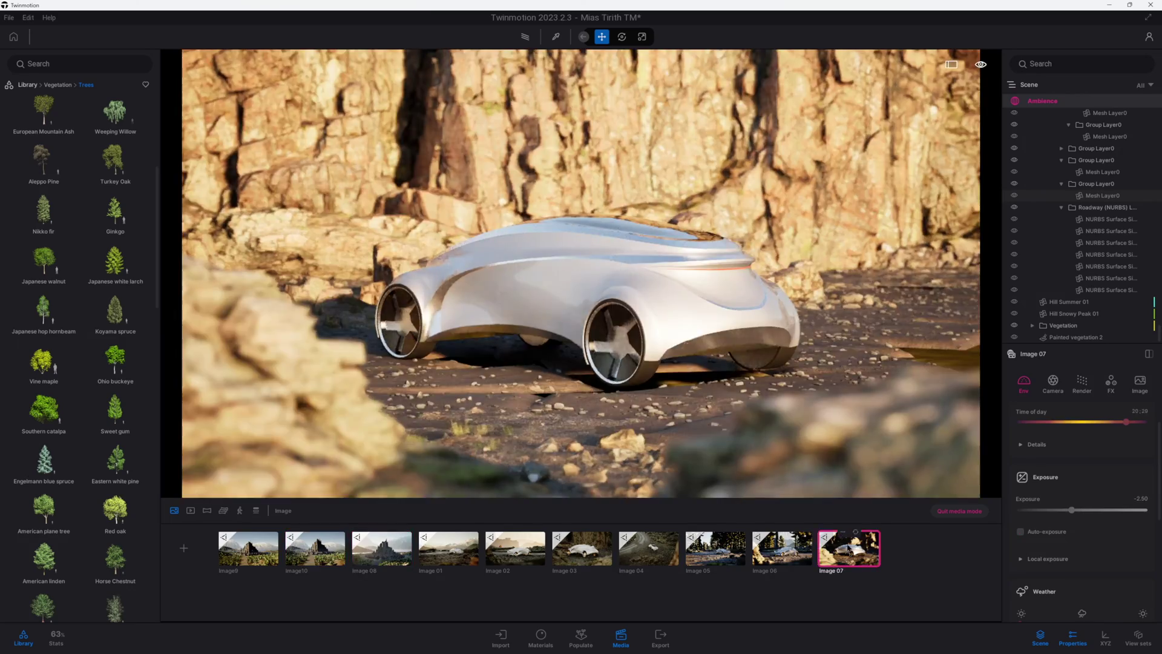
pyautogui.press('Delete')
pyautogui.click(782, 549)
pyautogui.press('Delete')
pyautogui.click(717, 551)
pyautogui.press('Delete')
pyautogui.click(649, 551)
pyautogui.press('Delete')
pyautogui.moveTo(584, 363); pyautogui.dragTo(733, 357, button='right')
pyautogui.press('s')
pyautogui.click(581, 549)
pyautogui.press('Delete')
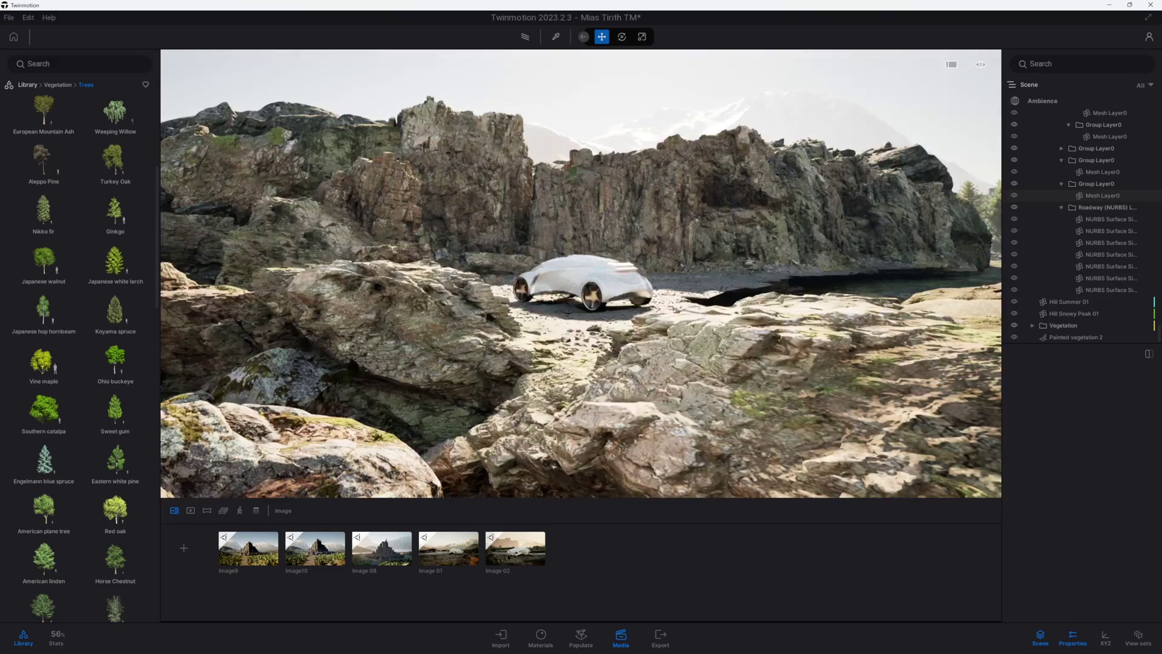
pyautogui.click(515, 550)
pyautogui.click(449, 552)
pyautogui.press('Delete')
# Copy the Tundra Rock Formation group from the template's car area and place it along both sides of the road before the city
pyautogui.click(452, 555)
pyautogui.moveTo(611, 363); pyautogui.dragTo(665, 387, button='right')
pyautogui.click(671, 330)
pyautogui.click(1094, 136)
pyautogui.keyDown('shift'); pyautogui.click(1094, 302); pyautogui.keyUp('shift')
pyautogui.scroll(3, 1088, 260)
pyautogui.scroll(3, 1089, 253)
pyautogui.click(1088, 196)
pyautogui.moveTo(642, 339); pyautogui.dragTo(339, 260, button='right')
pyautogui.click(248, 549)
pyautogui.moveTo(654, 291); pyautogui.dragTo(672, 369, button='right')
pyautogui.moveTo(826, 371); pyautogui.dragTo(934, 383)
pyautogui.moveTo(941, 362); pyautogui.dragTo(515, 330)
pyautogui.click(552, 383)
# Reframe Image9 low on the road between the rocks and update its saved view
pyautogui.click(249, 548)
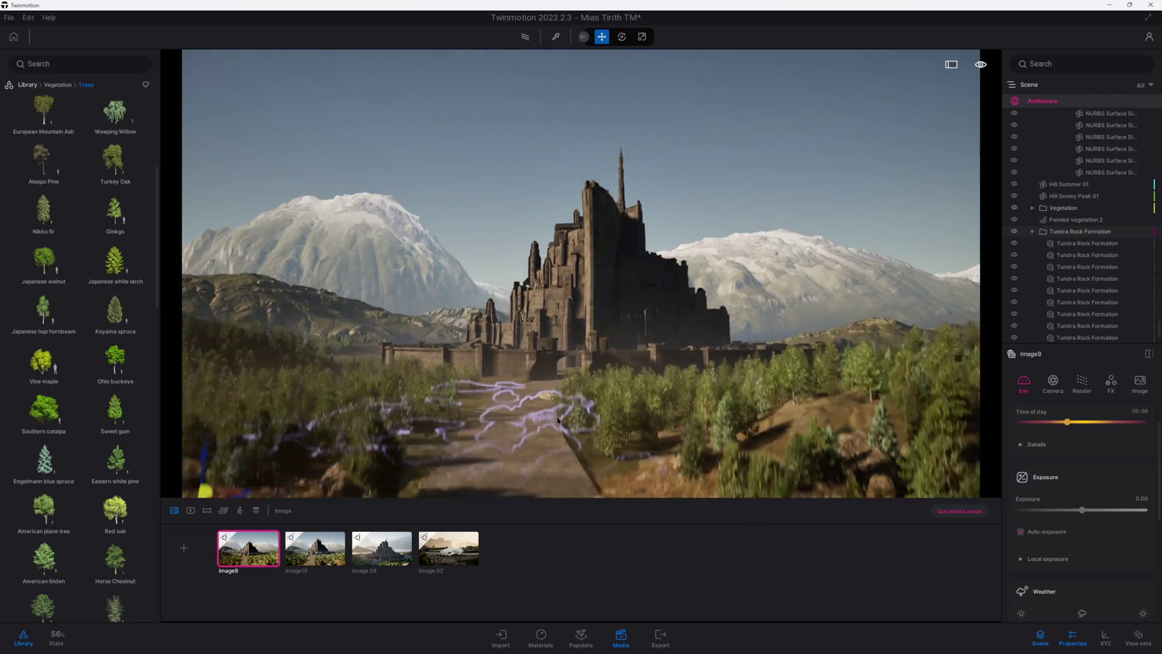
pyautogui.click(1037, 260)
pyautogui.click(256, 535)
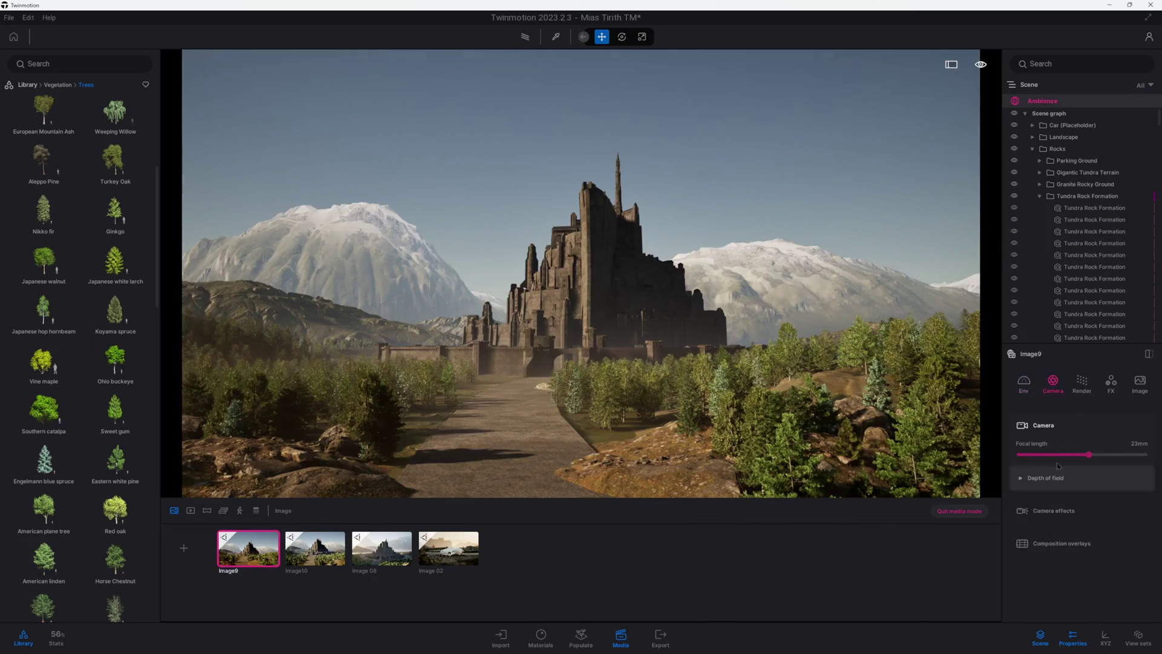
# Set Image9's focal length to 24 mm, enable its depth of field, and update the reframed view
pyautogui.moveTo(1088, 454)
pyautogui.mouseDown()
pyautogui.moveTo(1077, 455)
pyautogui.moveTo(1088, 455)
pyautogui.mouseUp()
pyautogui.moveTo(580, 302)
pyautogui.mouseDown(button='middle')
pyautogui.moveTo(581, 242)
pyautogui.moveTo(580, 284)
pyautogui.mouseUp(button='middle')
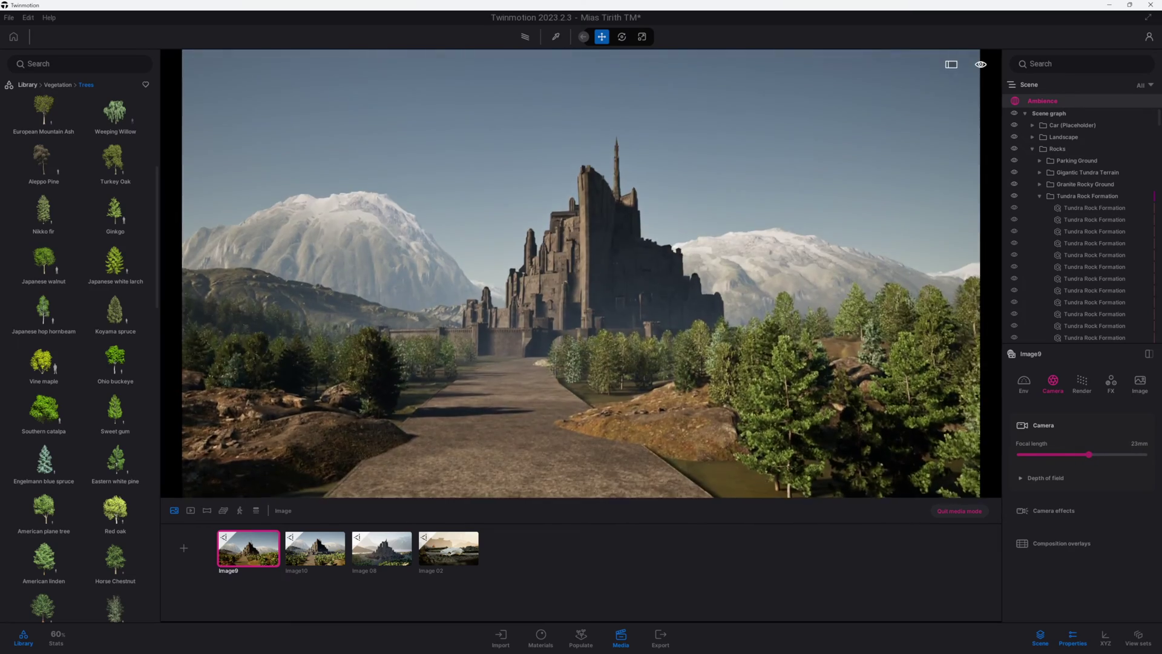
pyautogui.moveTo(677, 397); pyautogui.dragTo(656, 383, button='right')
pyautogui.click(1027, 478)
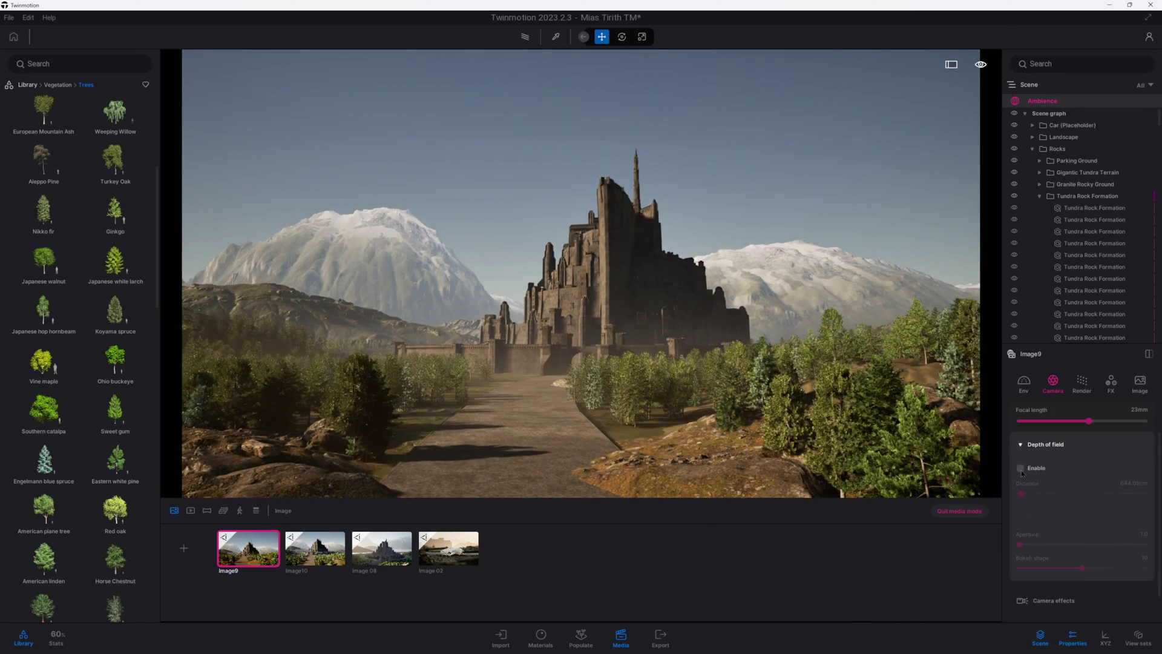
pyautogui.moveTo(1088, 421); pyautogui.dragTo(1090, 420)
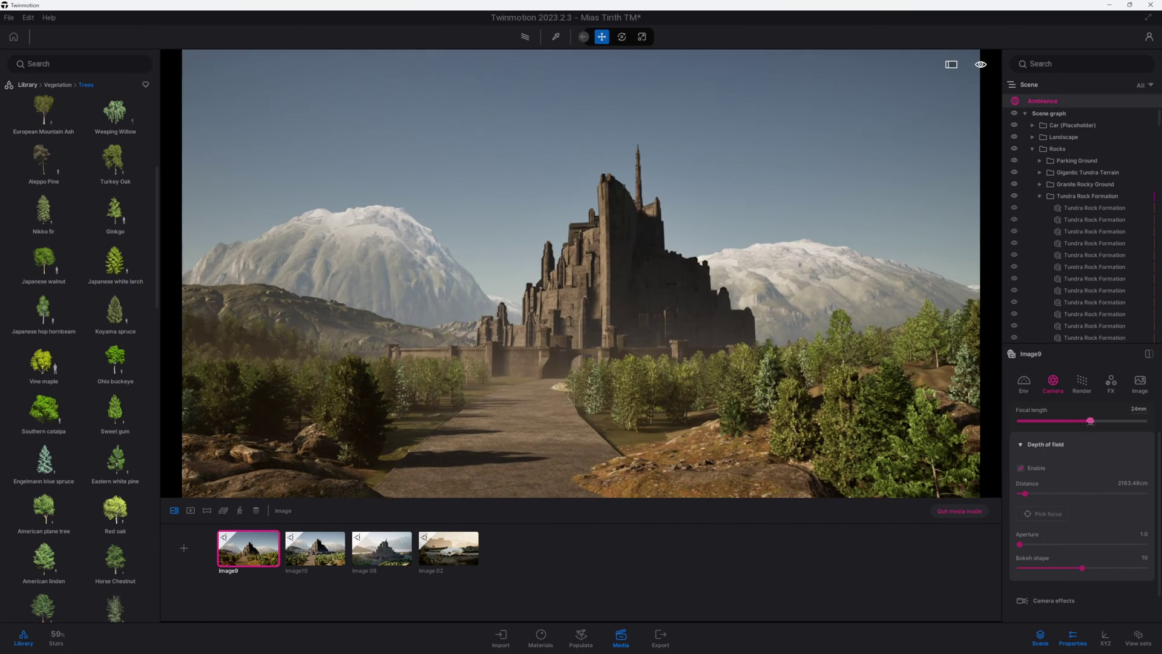
pyautogui.moveTo(714, 387); pyautogui.dragTo(730, 403, button='right')
pyautogui.moveTo(260, 536)
# Set Image9's camera effects to 43% vignetting, 3% lens dirt, 7% sharpness and 4% chromatic aberration
pyautogui.scroll(-1, 1057, 564)
pyautogui.click(1054, 565)
pyautogui.scroll(-2, 1050, 557)
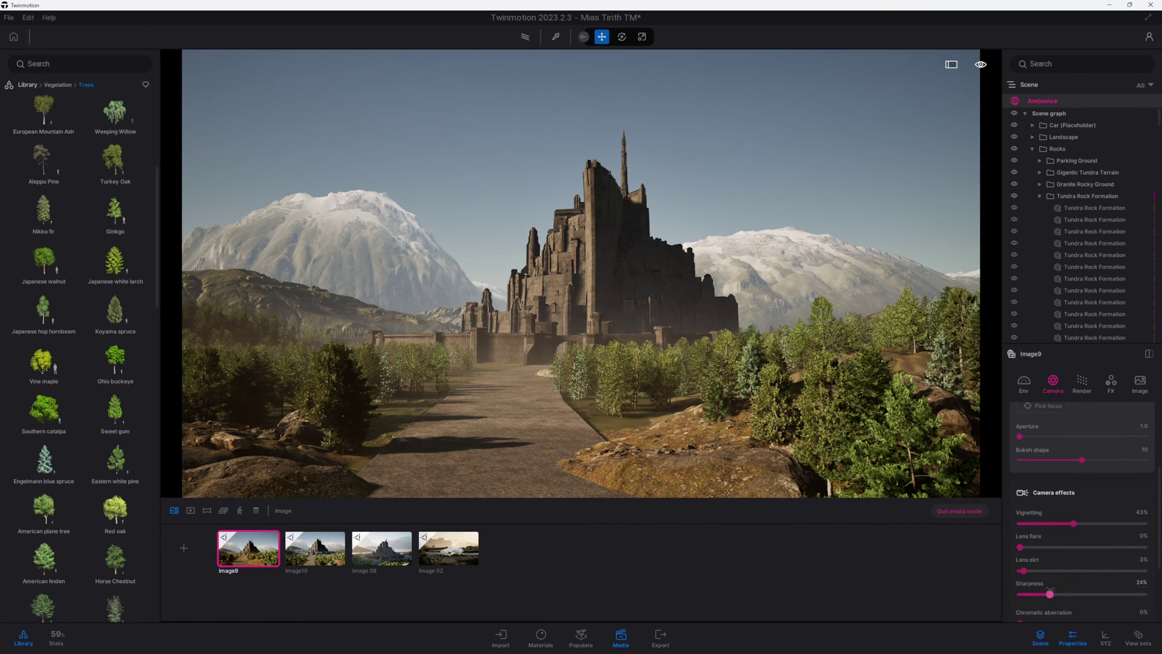
pyautogui.scroll(-1, 1027, 585)
pyautogui.moveTo(1021, 550); pyautogui.dragTo(1032, 550)
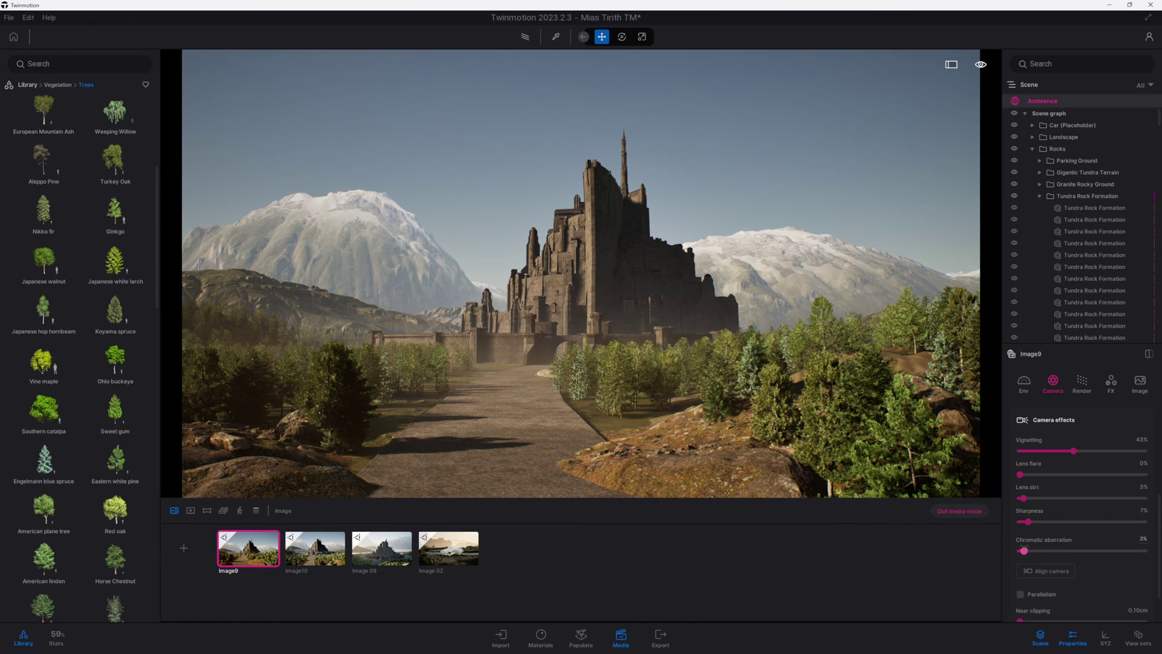
pyautogui.scroll(-2, 1029, 544)
# Show the grid composition overlay and recompose the Image9 and Image10 views of the city against it
pyautogui.click(1051, 571)
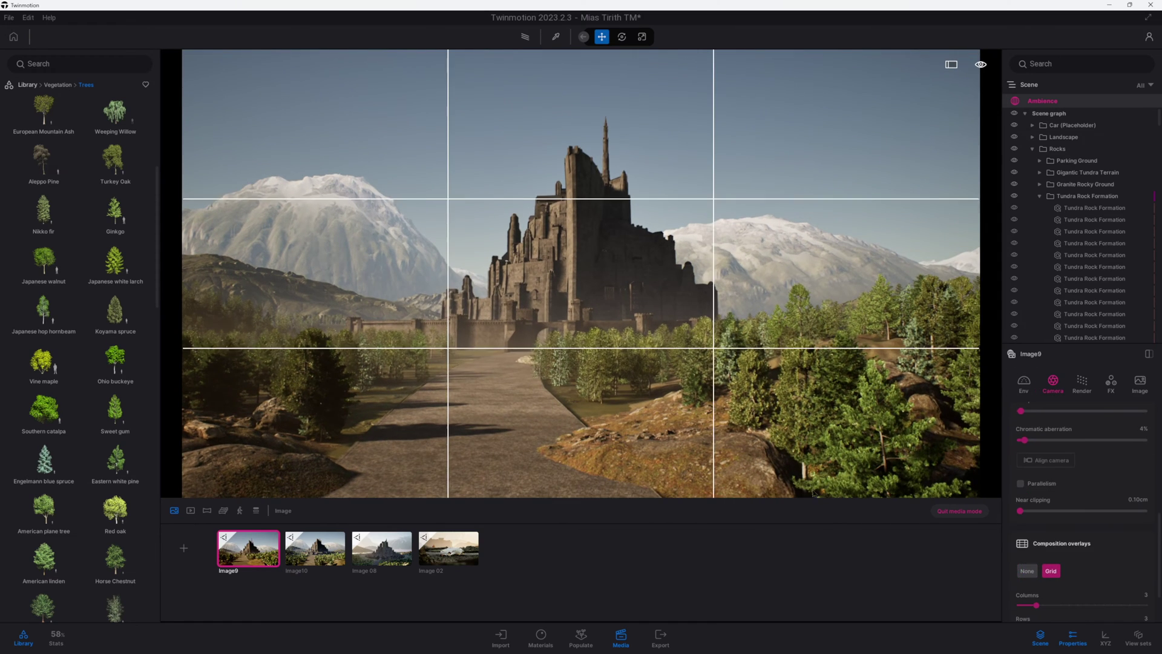
pyautogui.press('a')
pyautogui.moveTo(577, 393); pyautogui.dragTo(578, 386, button='right')
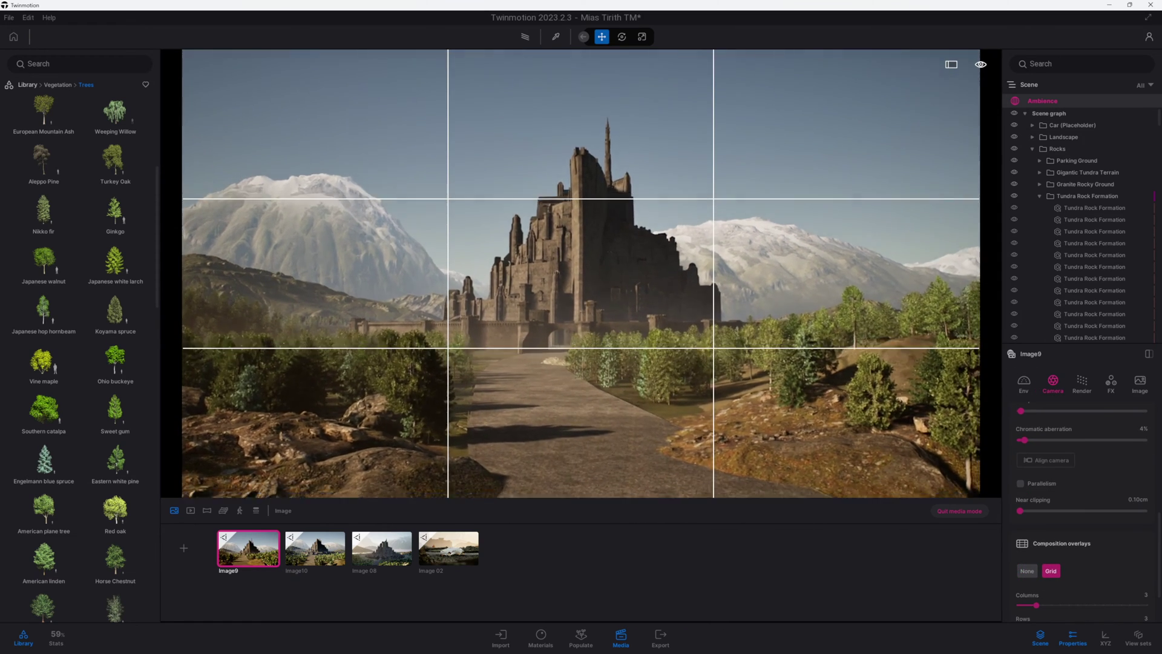
pyautogui.click(314, 548)
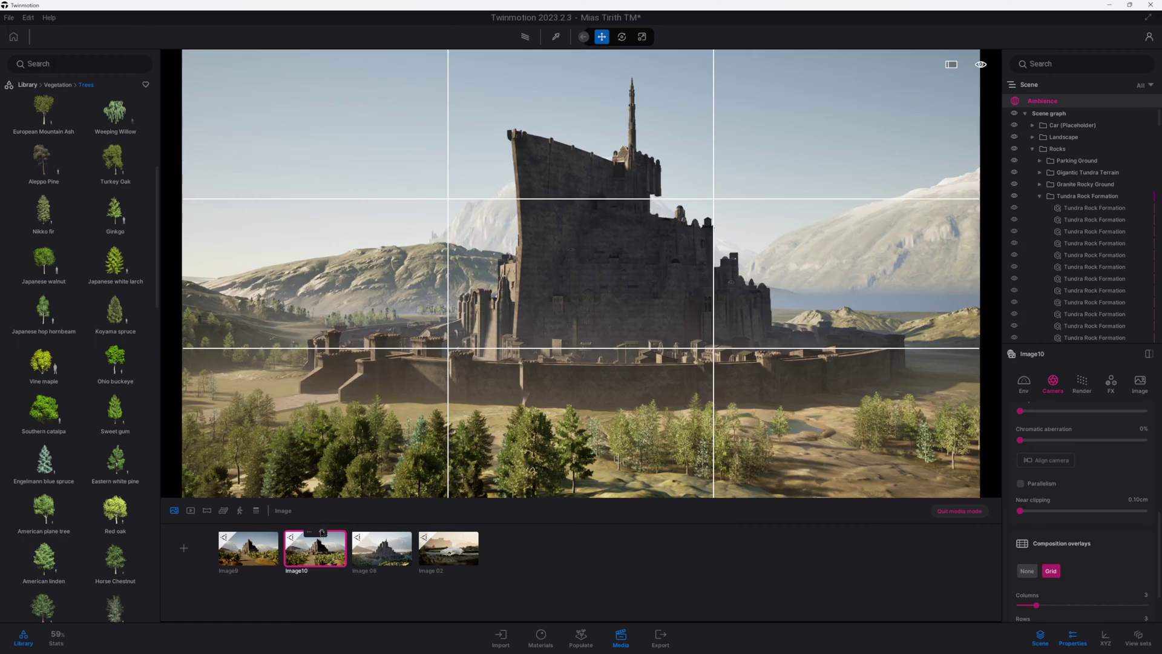
# Reframe Image 08 on the road facing the city gate with a 26 mm focal length and the depth of field focused on the city
pyautogui.click(381, 547)
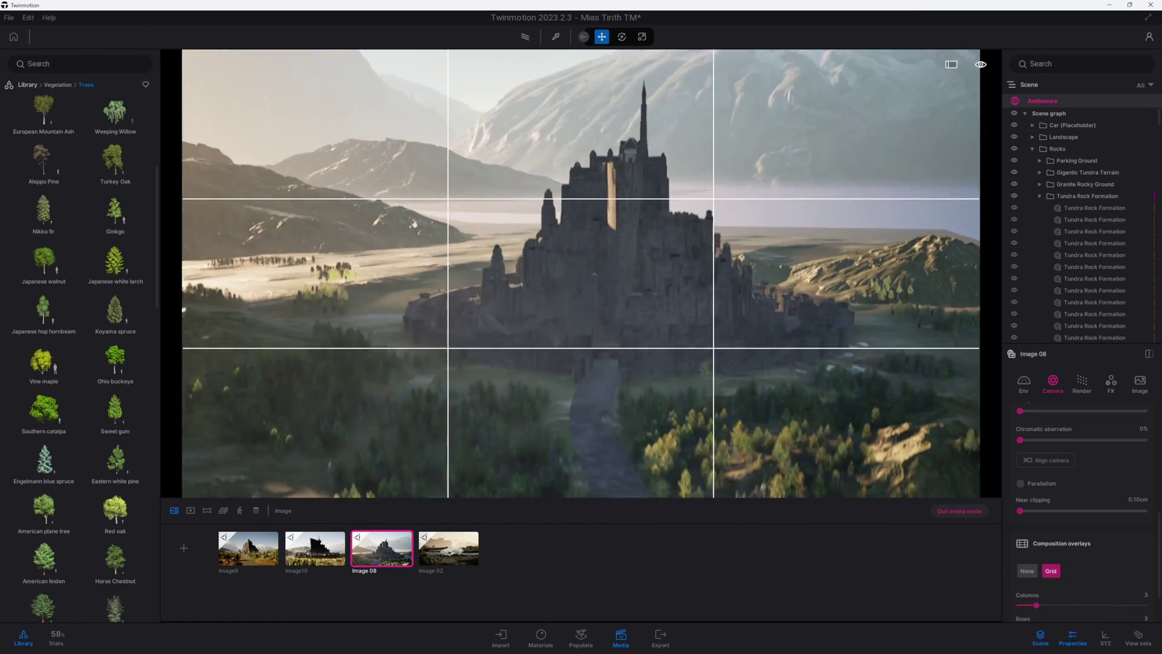
pyautogui.scroll(3, 1049, 498)
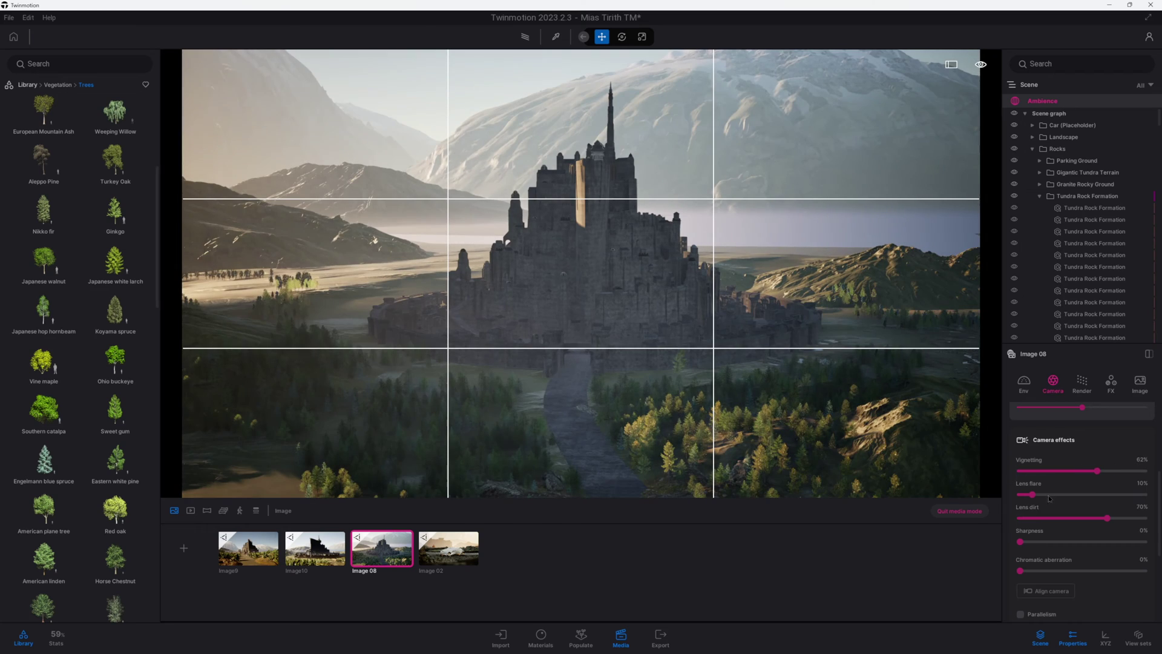
pyautogui.scroll(3, 1058, 494)
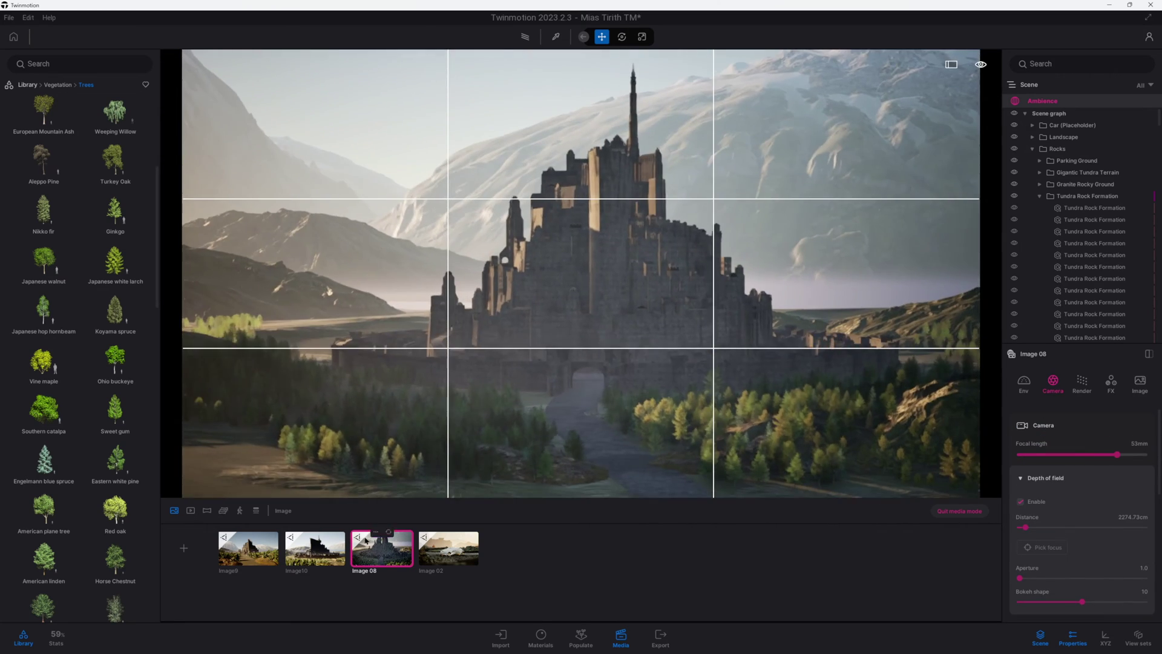
pyautogui.moveTo(1116, 455); pyautogui.dragTo(1043, 454)
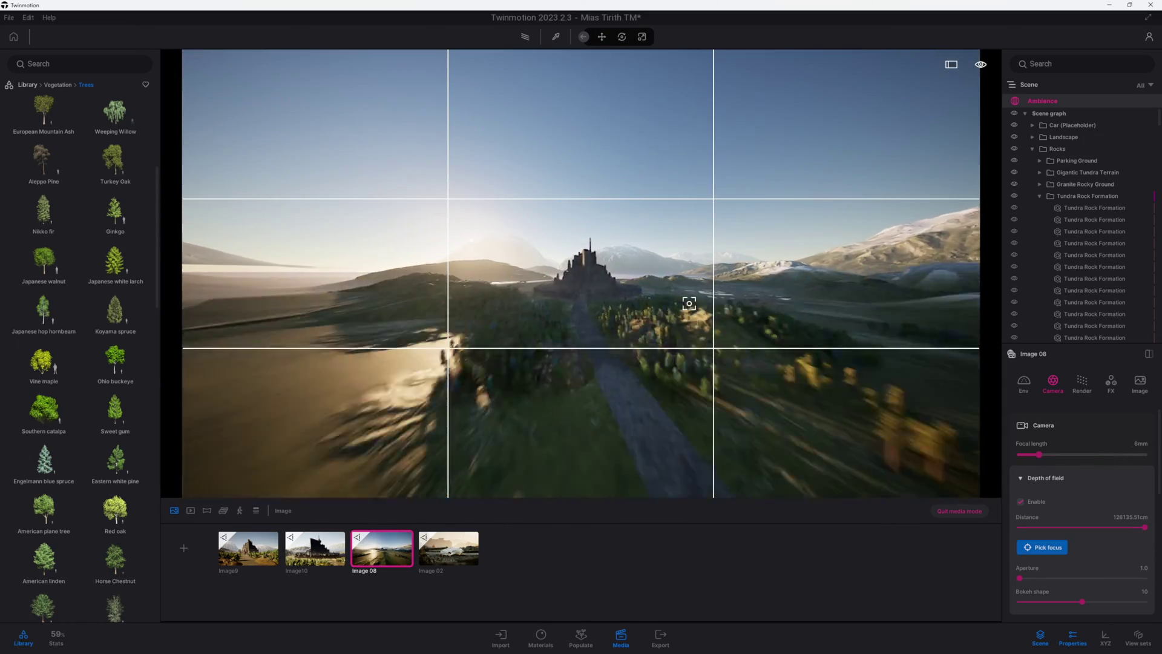
pyautogui.moveTo(1052, 457); pyautogui.dragTo(1092, 455)
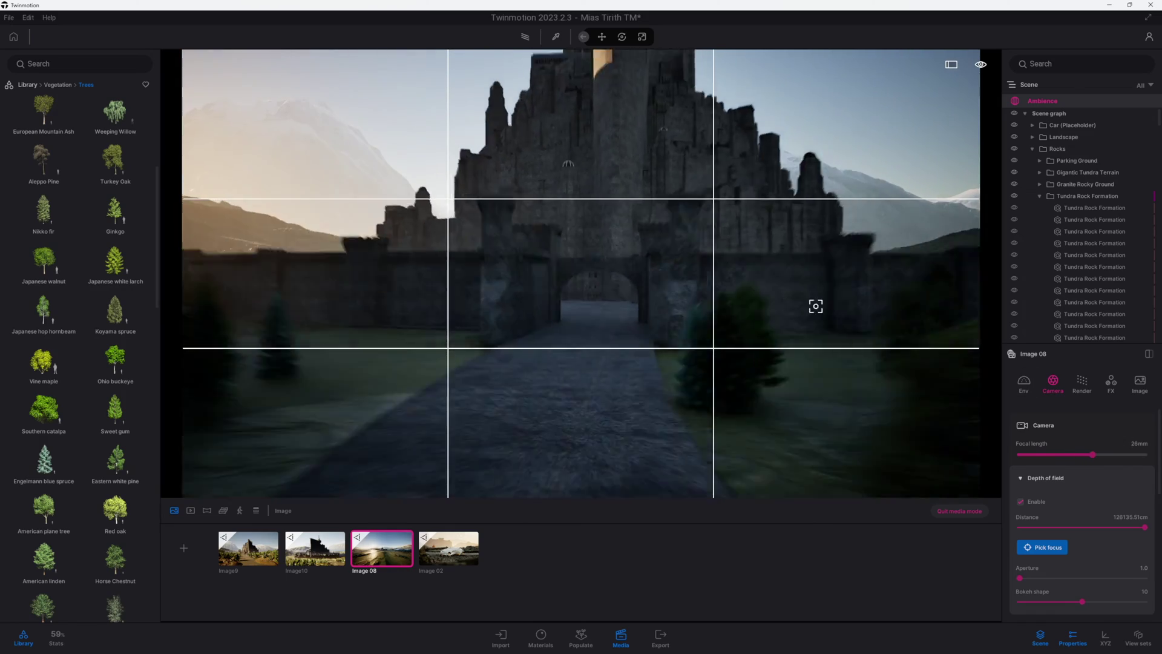
pyautogui.moveTo(667, 345); pyautogui.dragTo(651, 331, button='right')
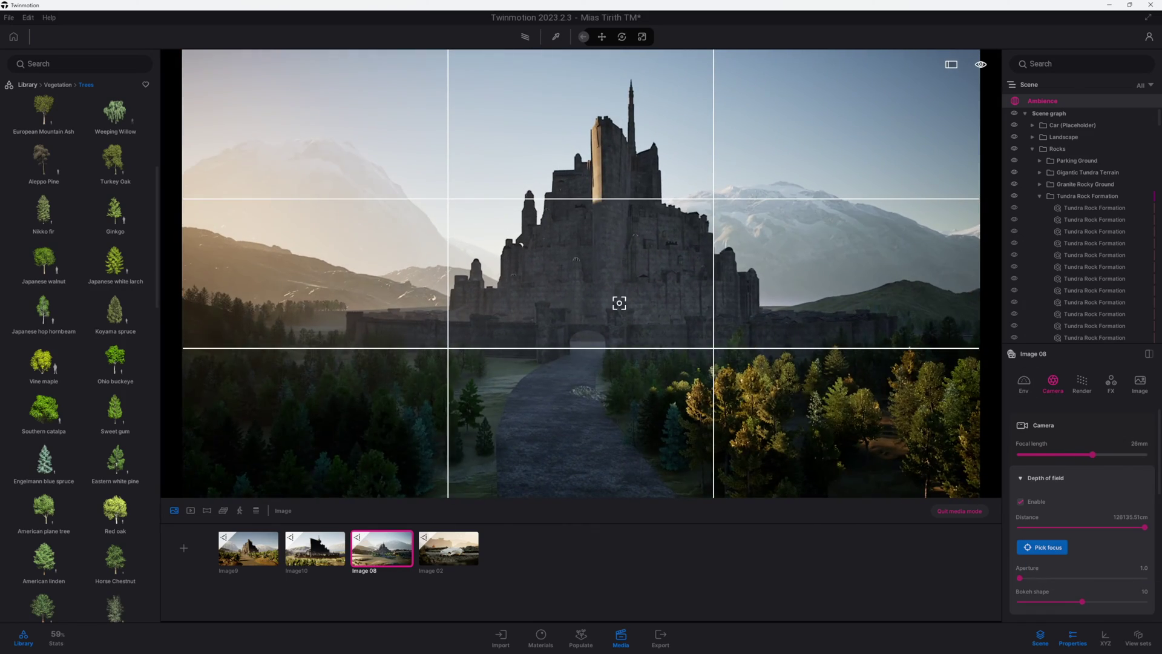
# Set Image 08's time of day to 07:31 and its exposure to -1.49
pyautogui.click(1024, 381)
pyautogui.moveTo(1068, 455); pyautogui.dragTo(1059, 455)
pyautogui.moveTo(1071, 543)
pyautogui.mouseDown()
pyautogui.moveTo(1088, 543)
pyautogui.moveTo(1076, 543)
pyautogui.mouseUp()
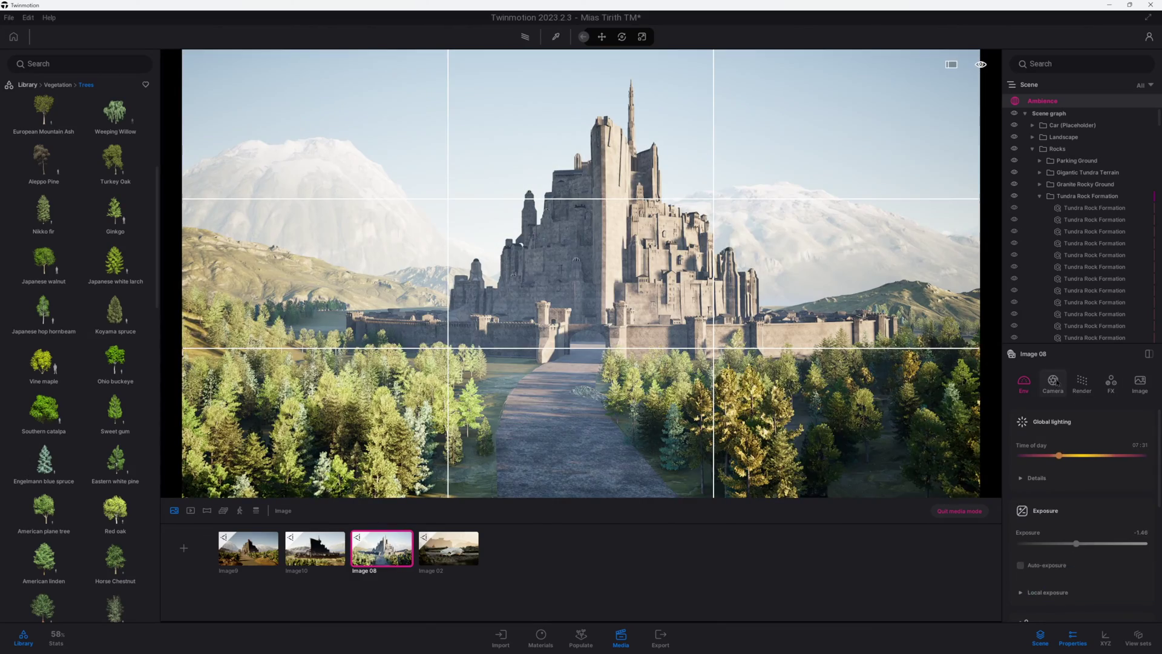
# Turn off the composition grid overlay and update the saved view of Image 08
pyautogui.click(1056, 382)
pyautogui.scroll(-10, 1054, 472)
pyautogui.click(1027, 532)
pyautogui.moveTo(390, 538)
# Enable the HDRI environment skydome for Image 08 and set its intensity to 22.63
pyautogui.click(1027, 390)
pyautogui.click(1020, 558)
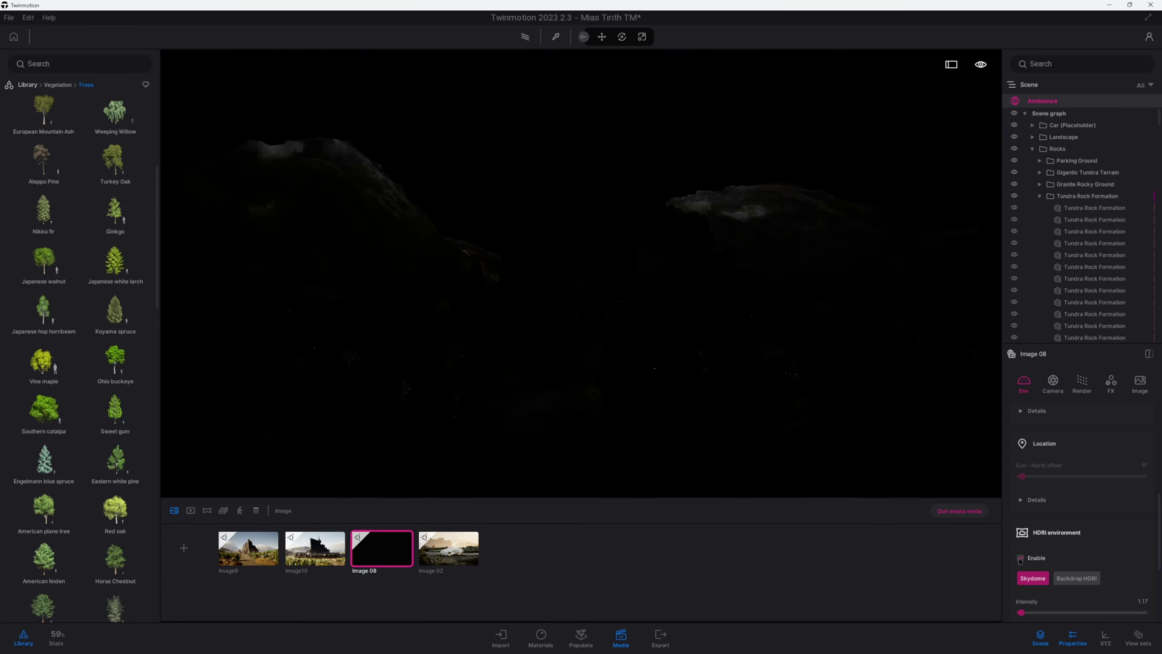
pyautogui.moveTo(1022, 612); pyautogui.dragTo(1123, 613)
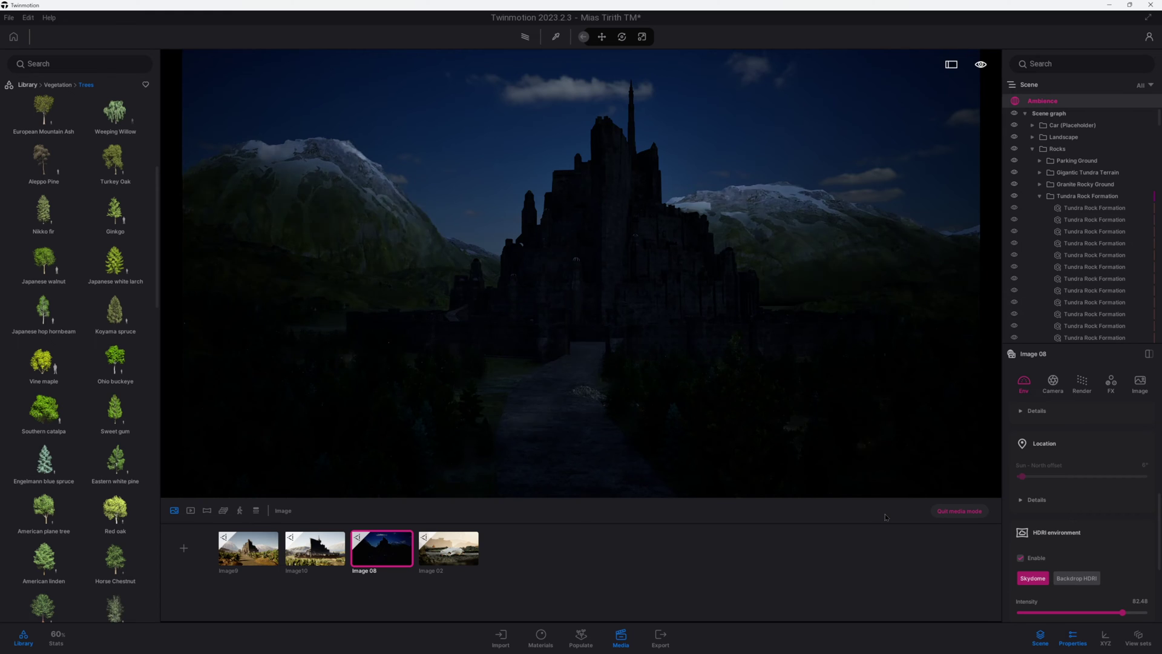
pyautogui.scroll(-4, 1114, 524)
pyautogui.click(1049, 481)
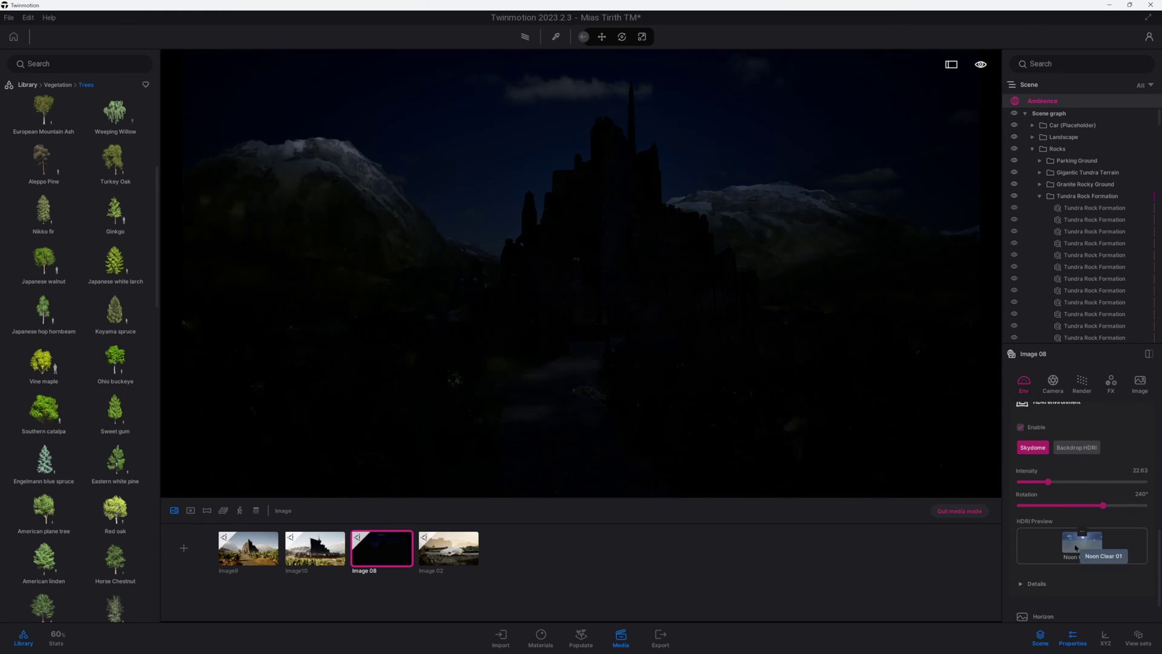
pyautogui.scroll(-1, 1039, 591)
# Replace Image 08's HDRI sky with LowSun Cloudy 16 from the low sun cloudy skies
pyautogui.click(1081, 490)
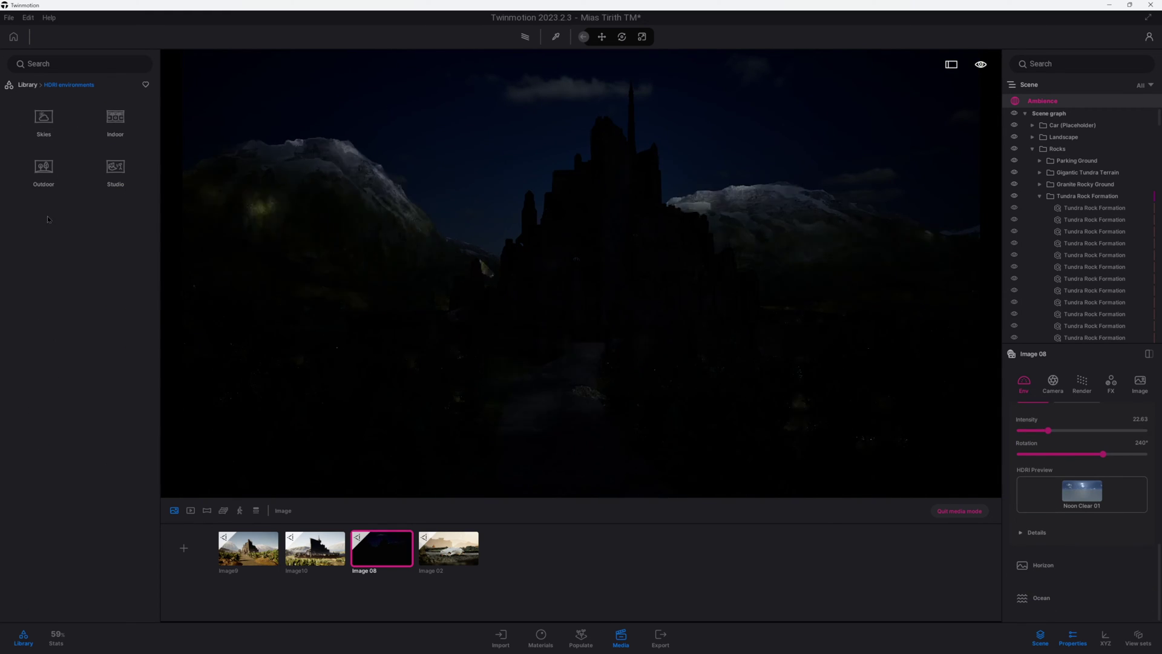
pyautogui.click(45, 123)
pyautogui.click(115, 121)
pyautogui.moveTo(115, 463); pyautogui.dragTo(1091, 506)
# Check Image 08's render settings and set its exposure to 4.18
pyautogui.click(1082, 381)
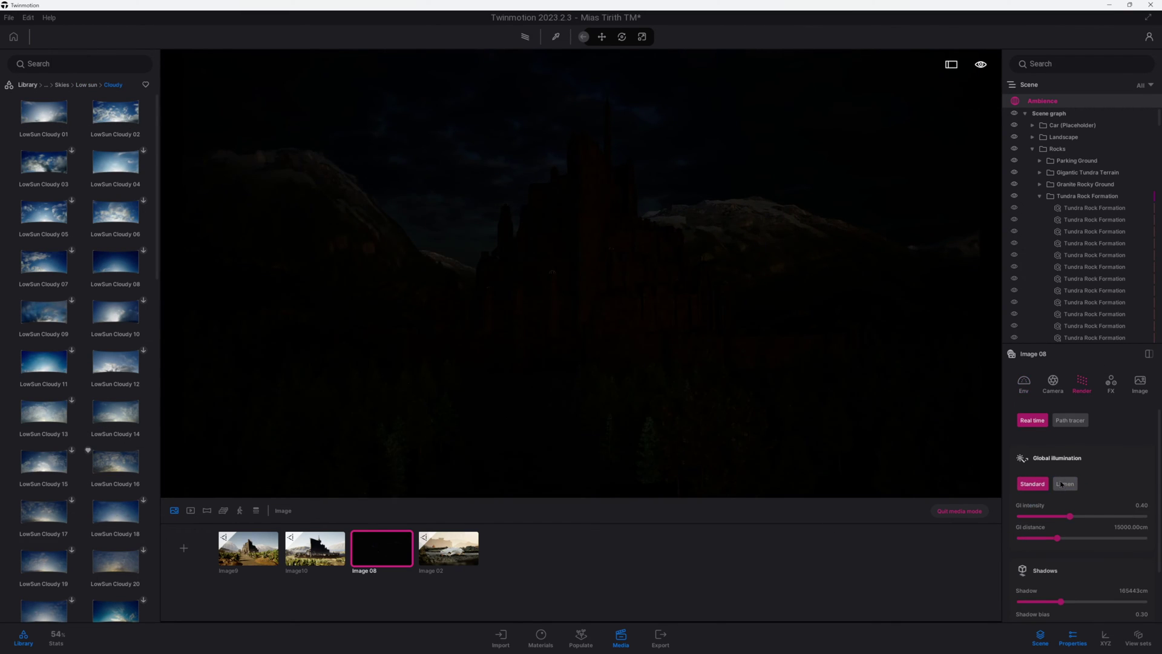
pyautogui.scroll(-5, 1088, 519)
pyautogui.click(1024, 383)
pyautogui.scroll(-3, 1027, 461)
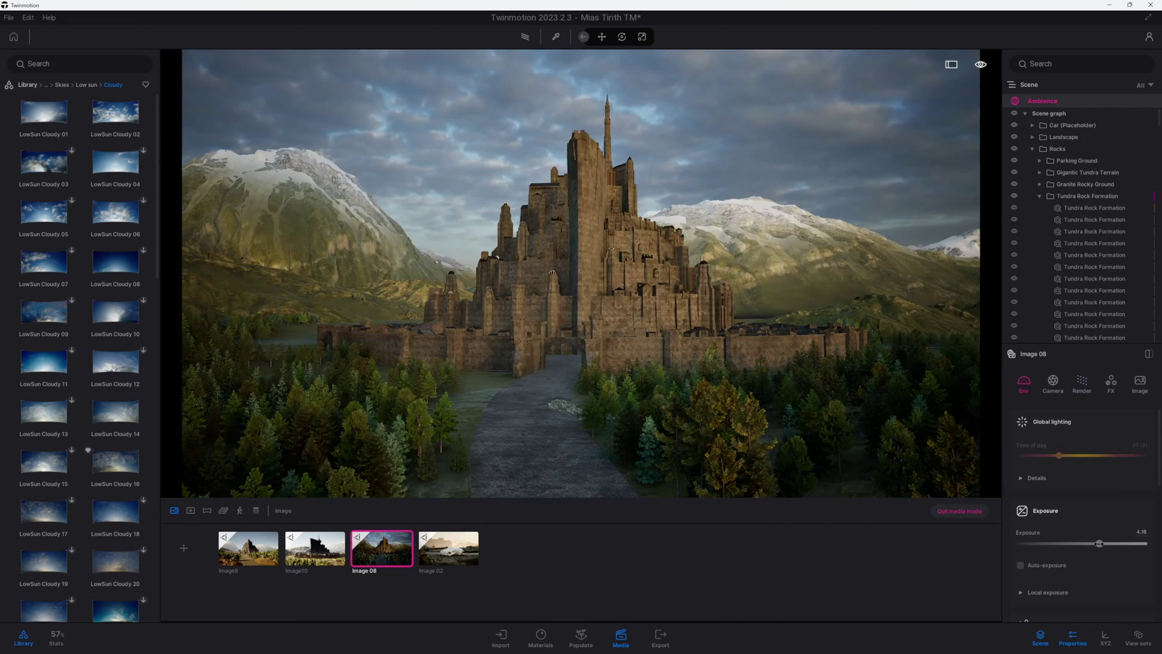
# Set Image 08's exposure to 5.36, and enable local exposure with highlight reduction 0.85 and shadow boost 1.00
pyautogui.moveTo(1099, 544)
pyautogui.mouseDown()
pyautogui.moveTo(1084, 543)
pyautogui.moveTo(1103, 544)
pyautogui.mouseUp()
pyautogui.moveTo(451, 399); pyautogui.dragTo(449, 423, button='right')
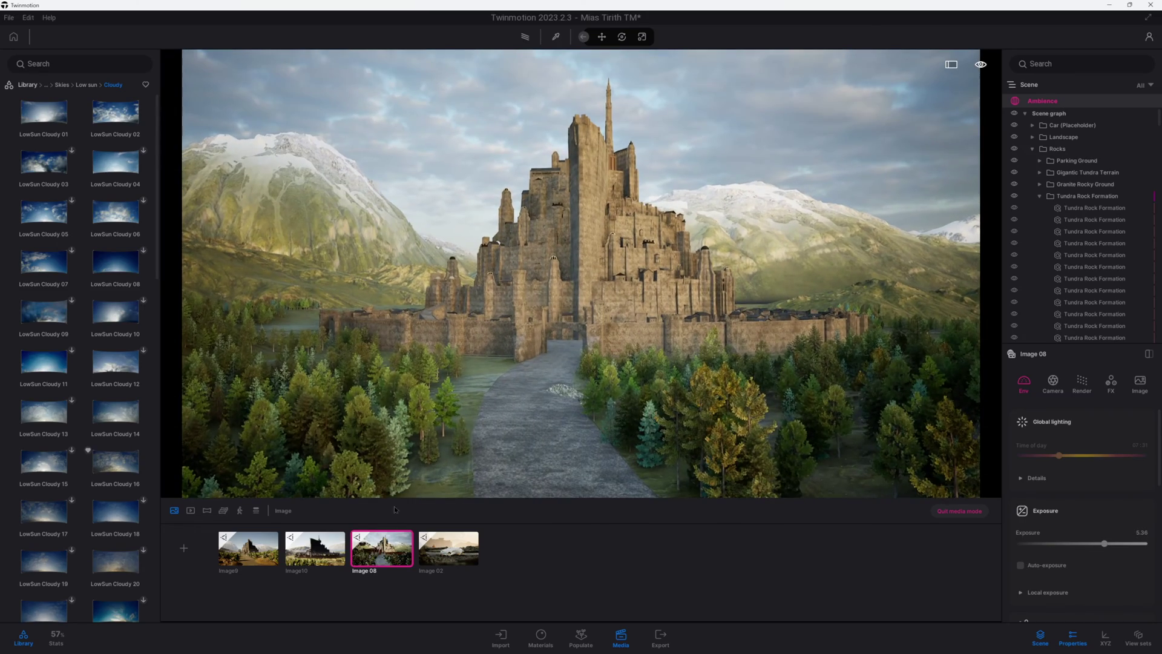
pyautogui.click(1025, 592)
pyautogui.scroll(-2, 1025, 591)
pyautogui.moveTo(1045, 563); pyautogui.dragTo(1127, 564)
pyautogui.moveTo(1081, 586); pyautogui.dragTo(1146, 586)
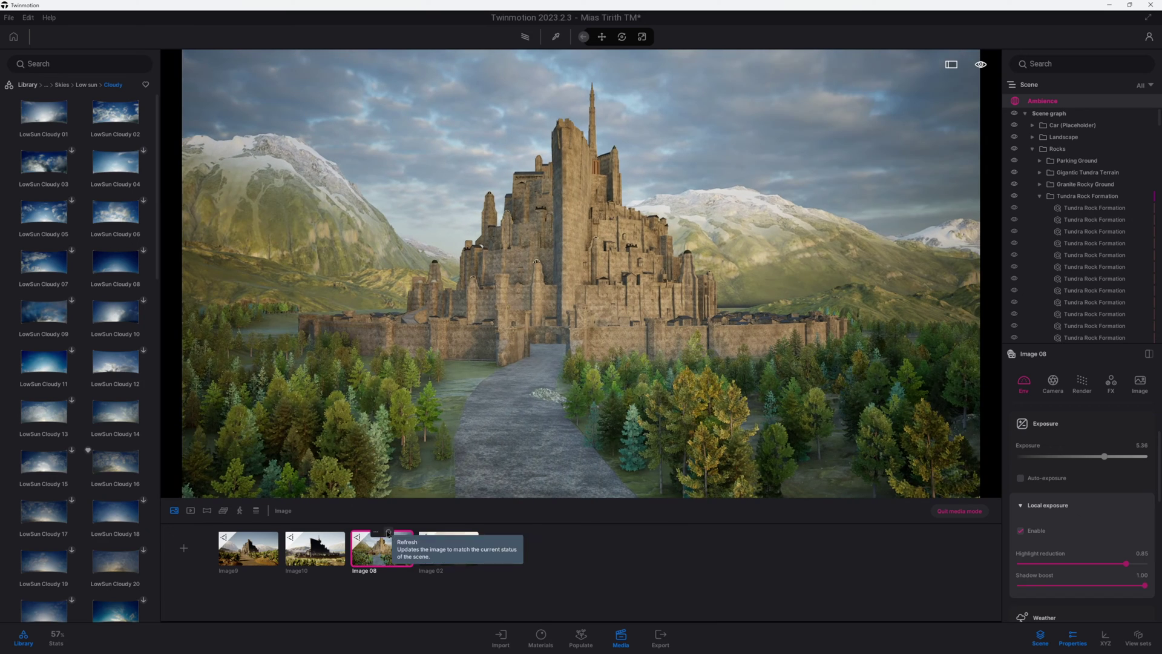
# Turn off Image9's composition grid overlay and reframe the view along the road towards the castle
pyautogui.click(248, 547)
pyautogui.click(1053, 381)
pyautogui.scroll(-3, 1083, 508)
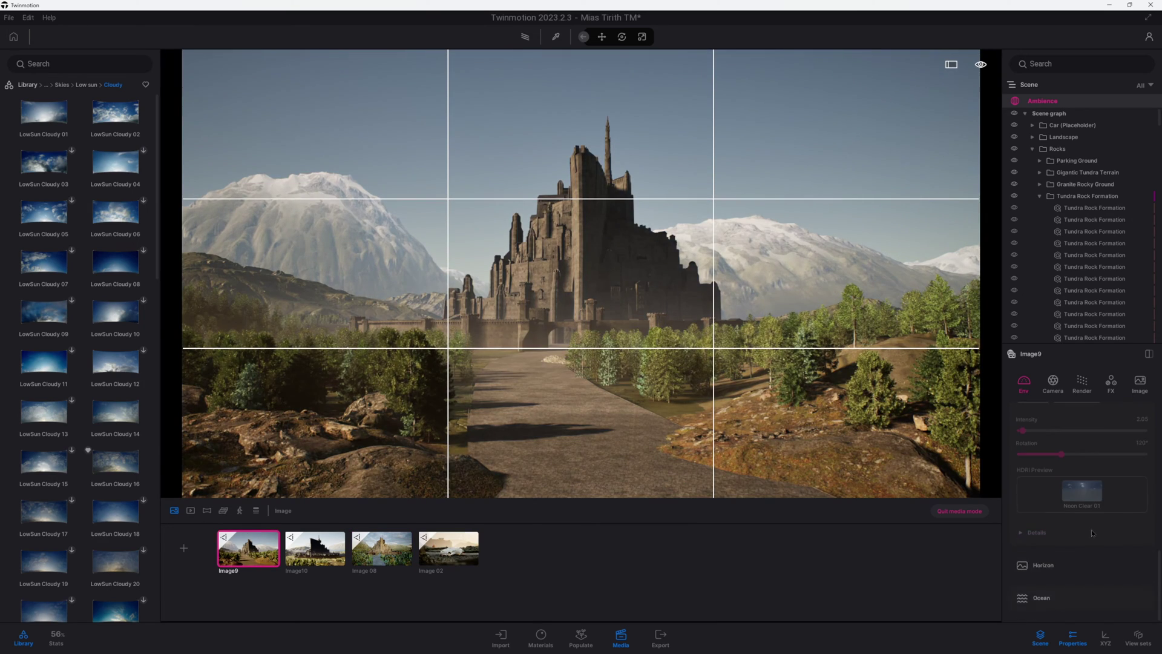
pyautogui.click(1027, 498)
pyautogui.scroll(2, 1065, 545)
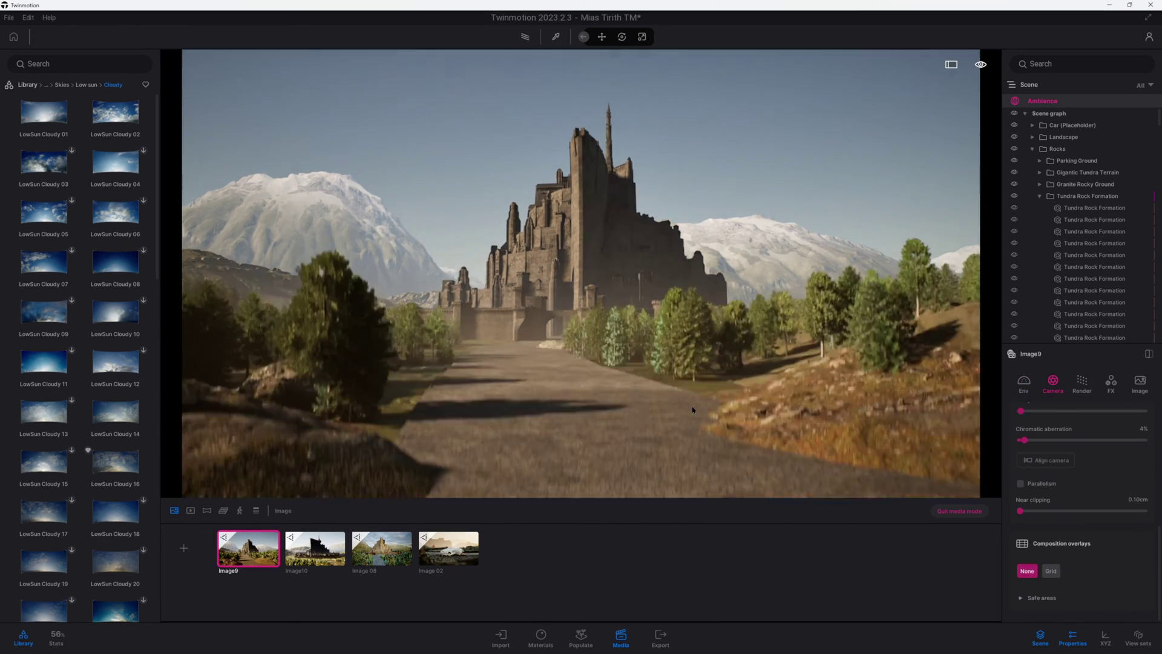
pyautogui.moveTo(581, 274); pyautogui.dragTo(588, 281, button='right')
pyautogui.click(28, 85)
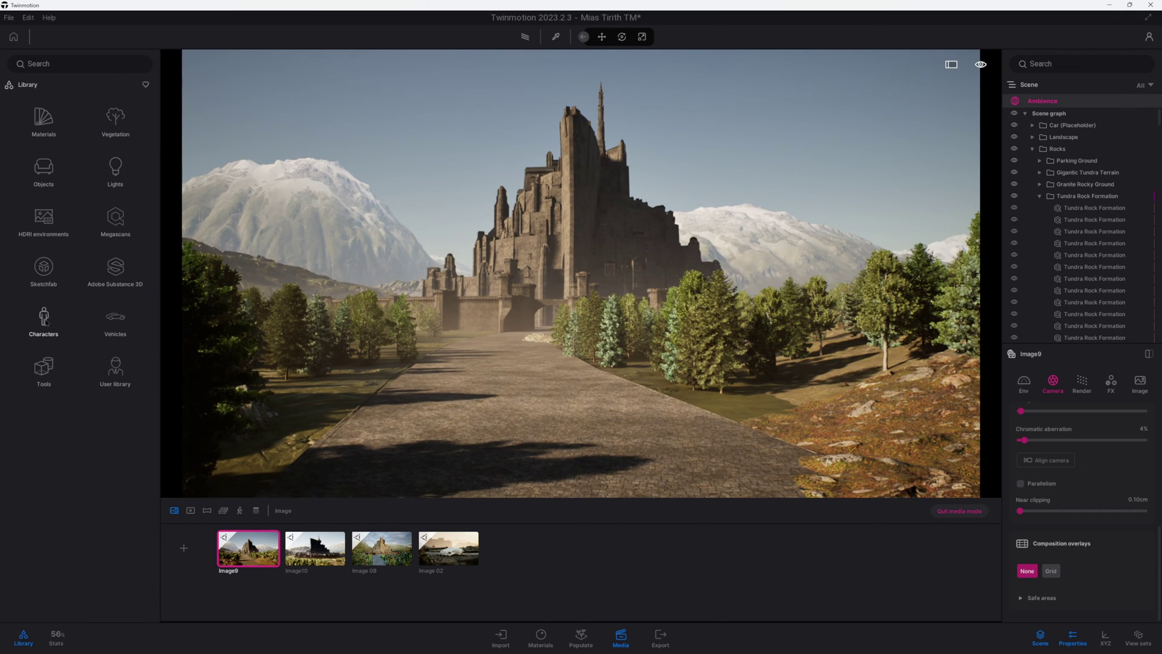
# Adjust Image9's weather and season to scattered clouds over a frosty, lightly snow-covered landscape
pyautogui.scroll(1, 1083, 496)
pyautogui.click(1024, 384)
pyautogui.scroll(-3, 1102, 490)
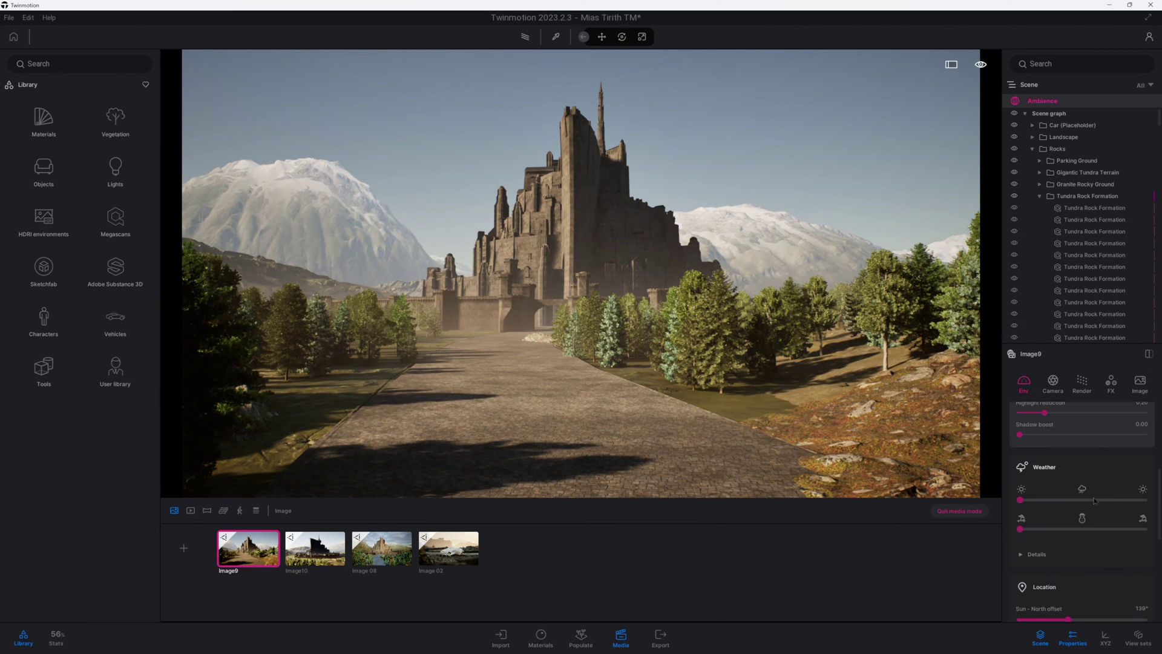
pyautogui.moveTo(1041, 500); pyautogui.dragTo(1096, 499)
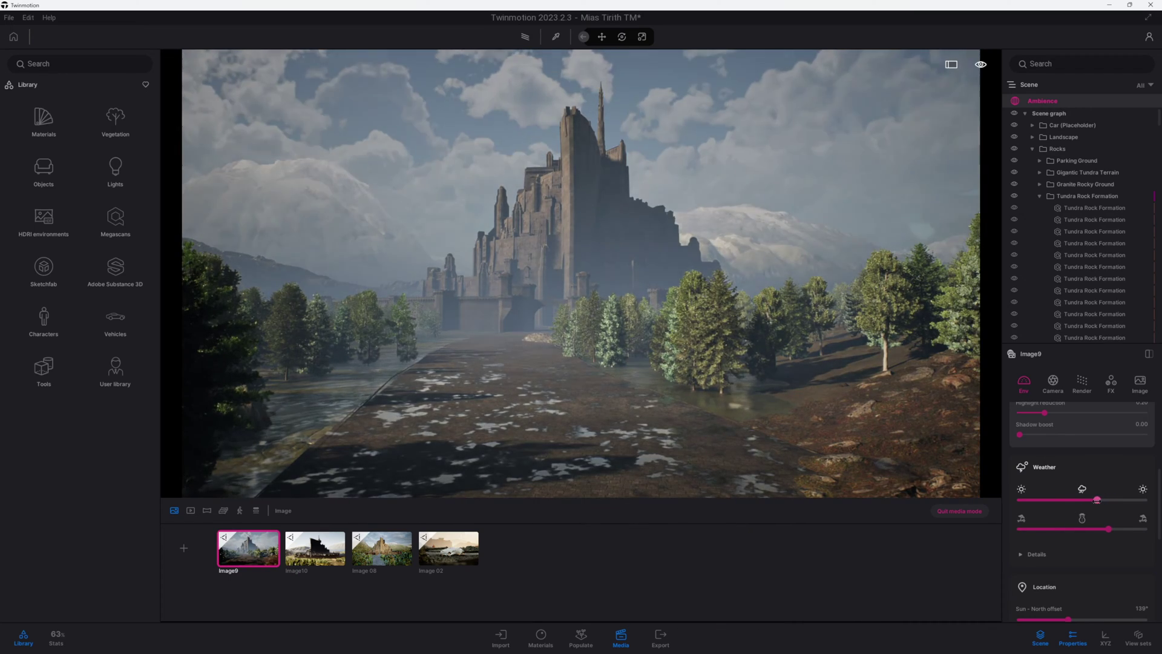
pyautogui.click(1053, 381)
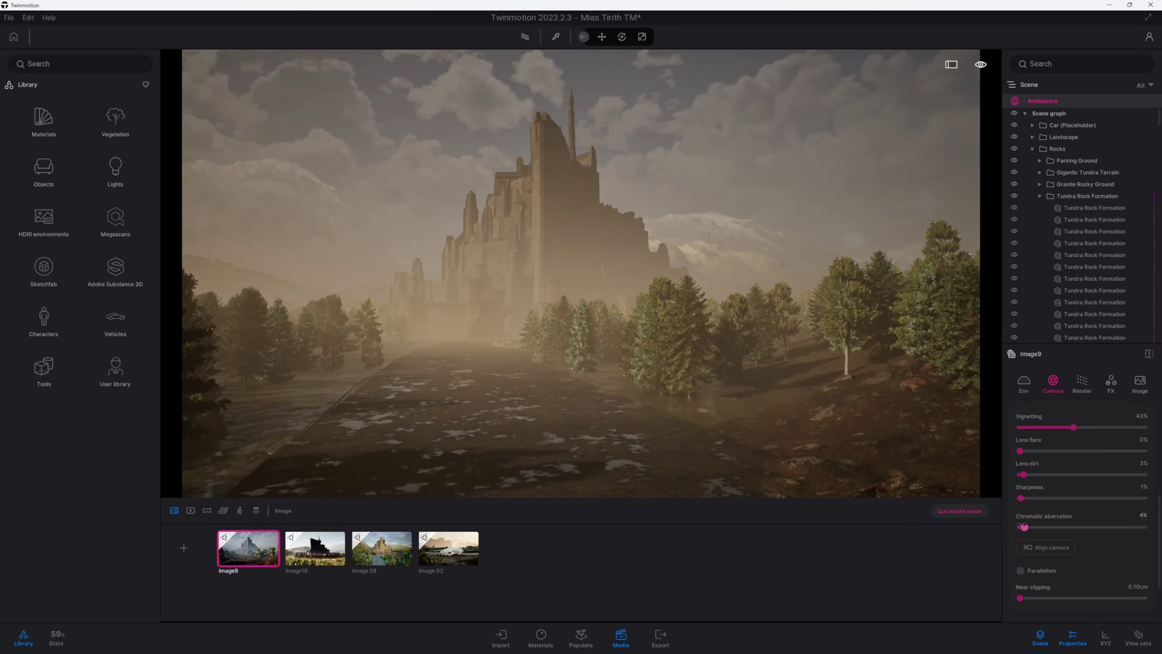
pyautogui.click(1024, 382)
pyautogui.scroll(-3, 1052, 484)
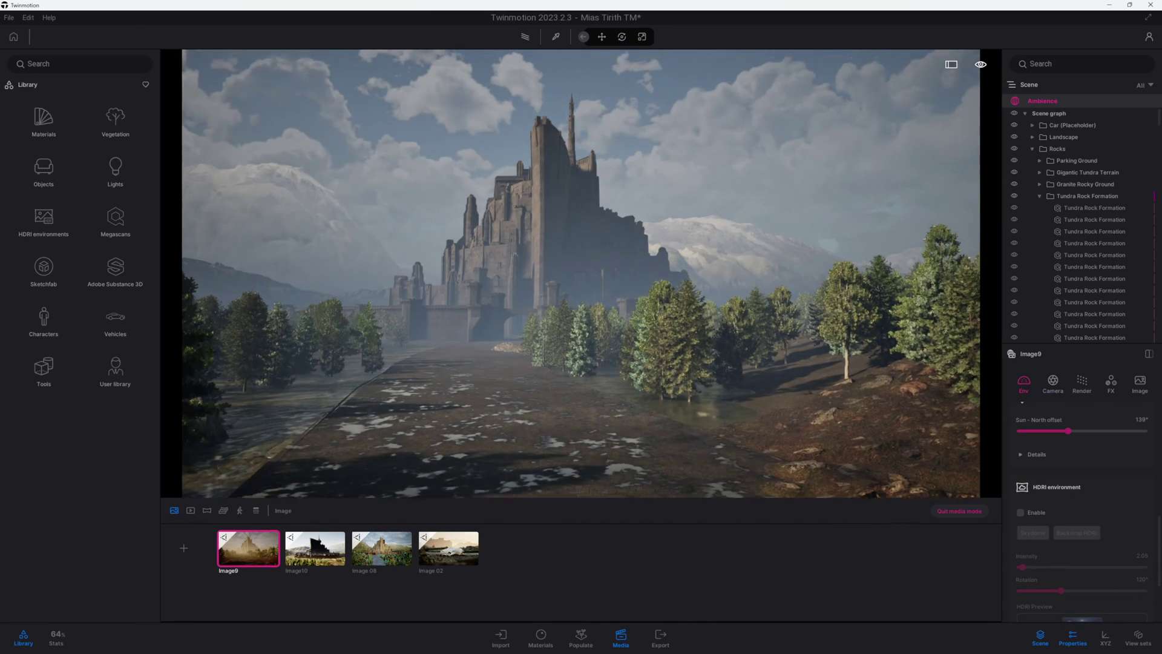
pyautogui.moveTo(624, 420); pyautogui.dragTo(632, 436, button='right')
pyautogui.scroll(3, 1065, 484)
pyautogui.moveTo(1097, 500); pyautogui.dragTo(1100, 530)
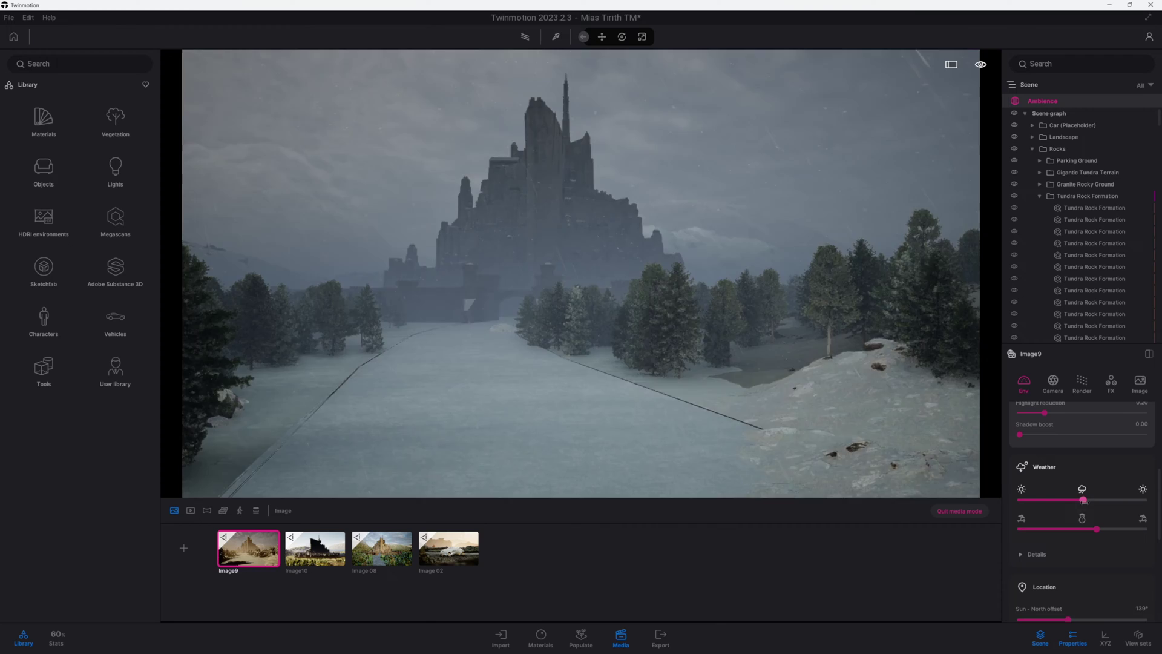
pyautogui.moveTo(1083, 500); pyautogui.dragTo(1119, 501)
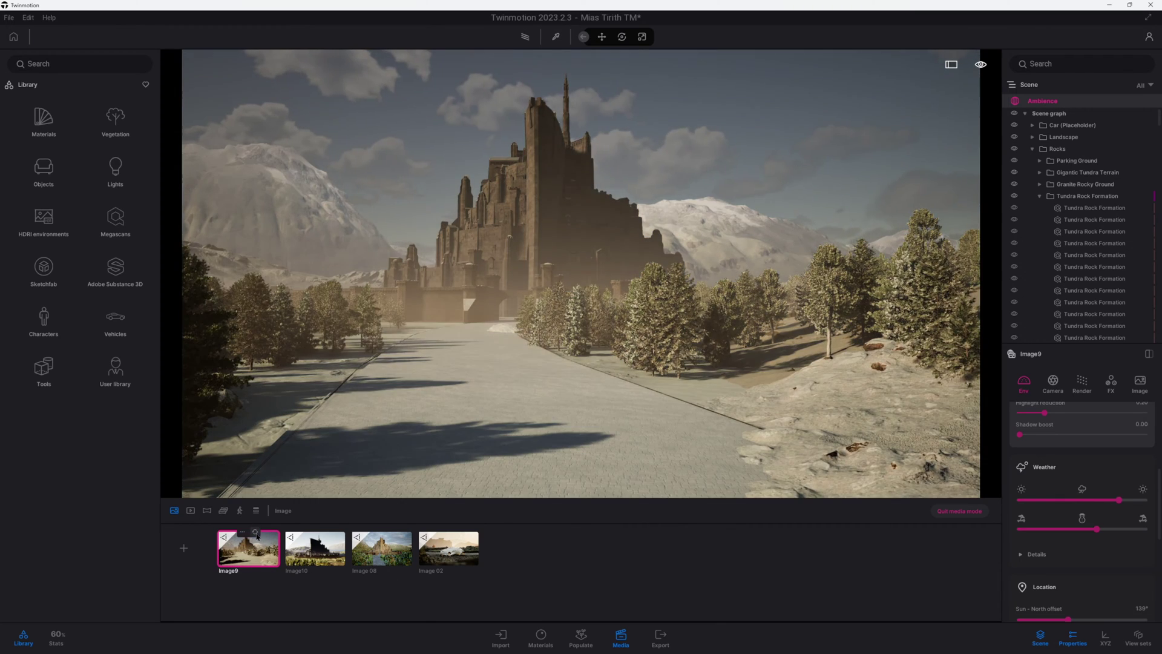
# Set Image9's output size to 8K 7680x4320
pyautogui.click(1140, 381)
pyautogui.click(1062, 453)
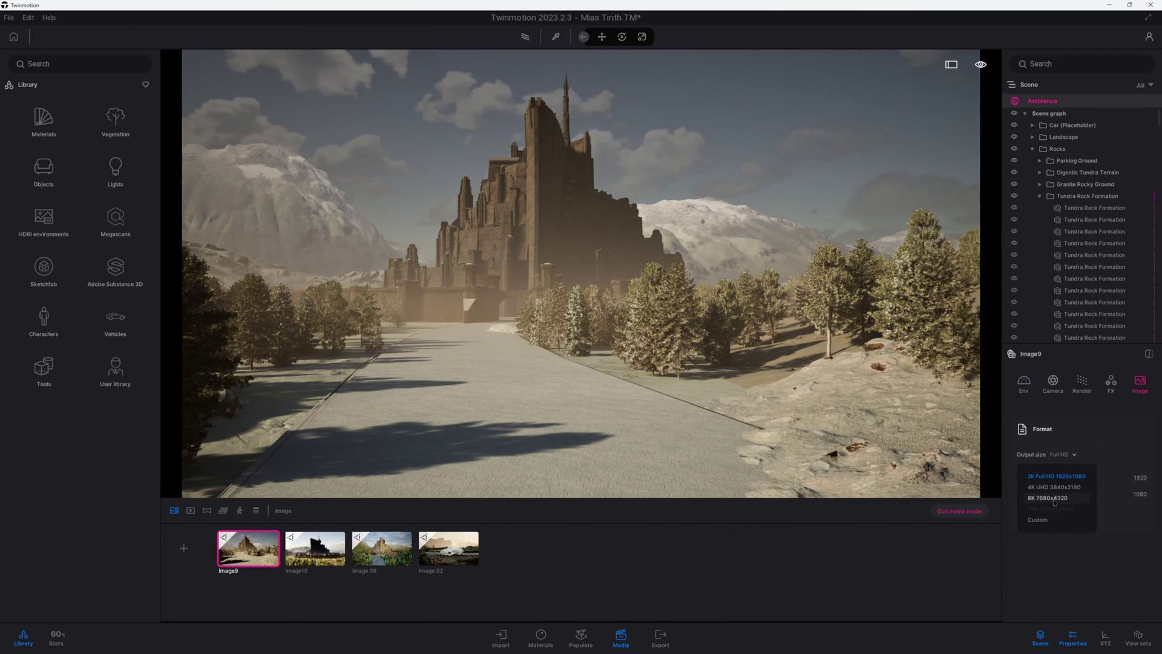
# Turn off Image10's composition grid, reframe the castle from a closer viewpoint and update the saved image
pyautogui.click(315, 548)
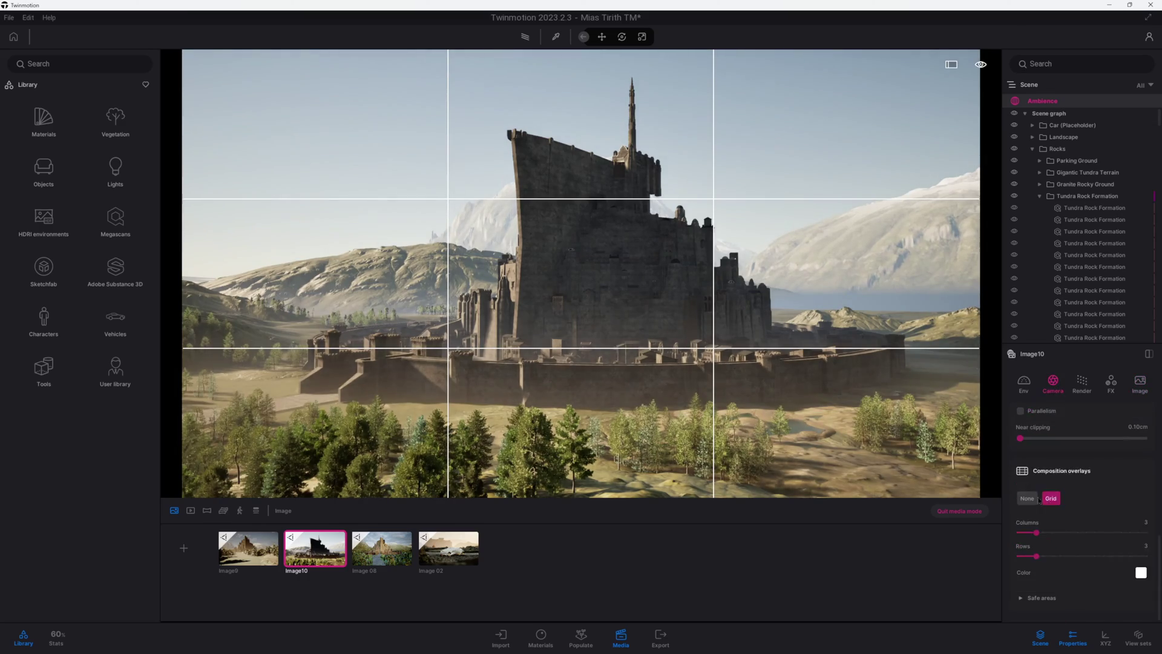
pyautogui.moveTo(634, 407)
pyautogui.keyDown('shift'); pyautogui.mouseDown(button='middle')
pyautogui.moveTo(515, 418)
pyautogui.moveTo(502, 478)
pyautogui.moveTo(515, 447)
pyautogui.moveTo(623, 423)
pyautogui.mouseUp(button='middle'); pyautogui.keyUp('shift')
pyautogui.press('w')
pyautogui.click(321, 536)
# Add scattered clouds to Image10's weather and set its height fog to 36%
pyautogui.click(1023, 383)
pyautogui.scroll(-5, 1041, 424)
pyautogui.scroll(1, 1042, 460)
pyautogui.moveTo(1020, 544); pyautogui.dragTo(1064, 525)
pyautogui.scroll(-3, 1027, 568)
pyautogui.click(1027, 525)
pyautogui.scroll(-1, 1031, 527)
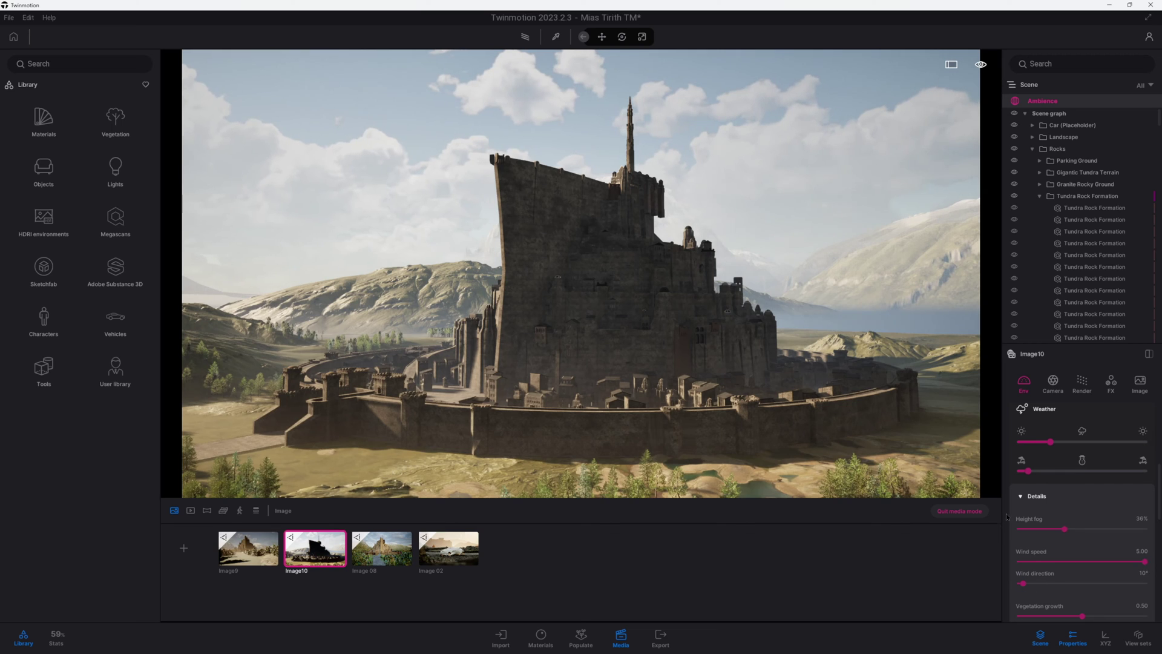
# Set Image 08's output size to 8K 7680x4320 and save the project
pyautogui.click(373, 555)
pyautogui.click(1064, 454)
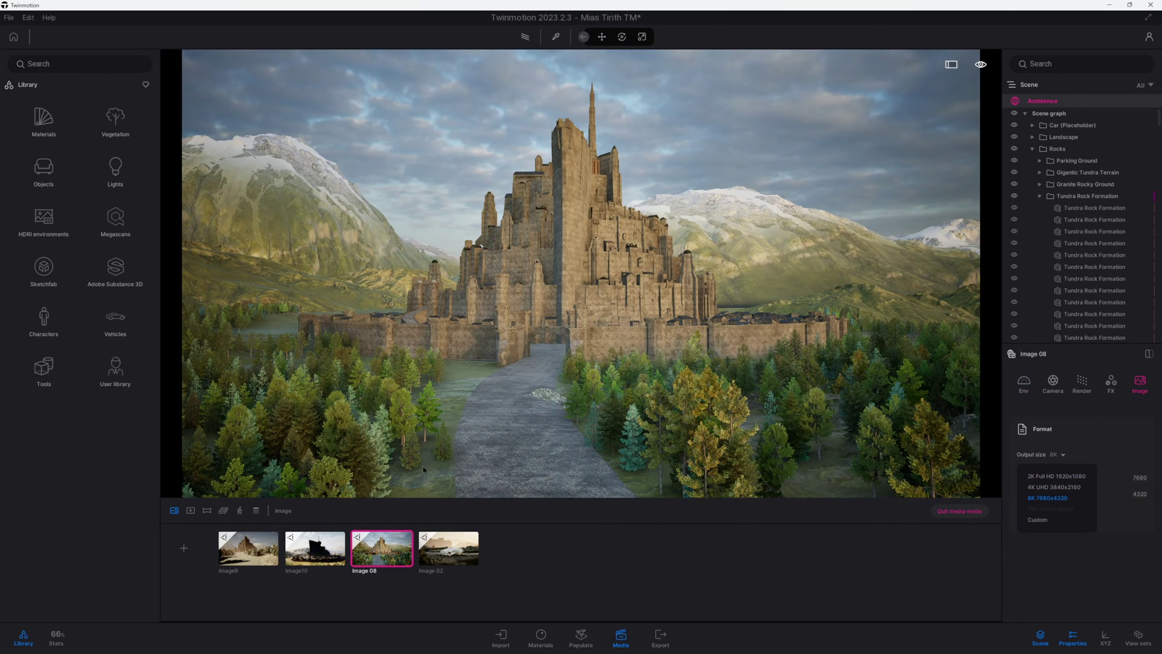
pyautogui.hotkey('ctrl', 's')
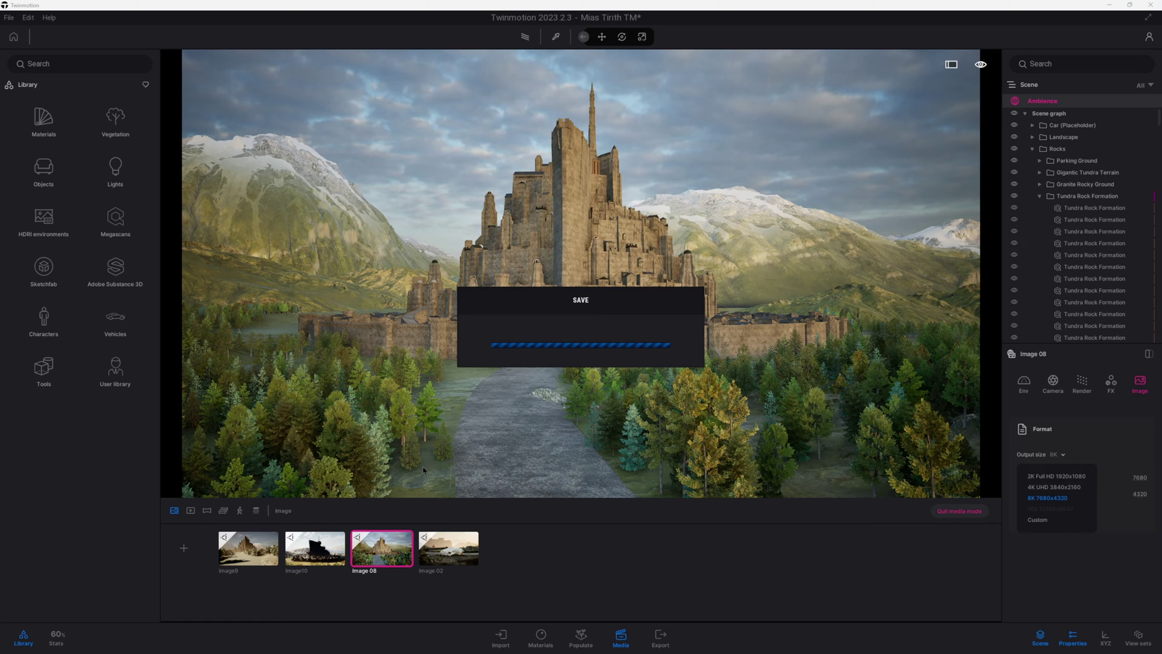
pyautogui.click(586, 347)
# Set up an image export with Image9, Image10 and Image 08 selected
pyautogui.click(661, 638)
pyautogui.click(1078, 603)
pyautogui.click(872, 536)
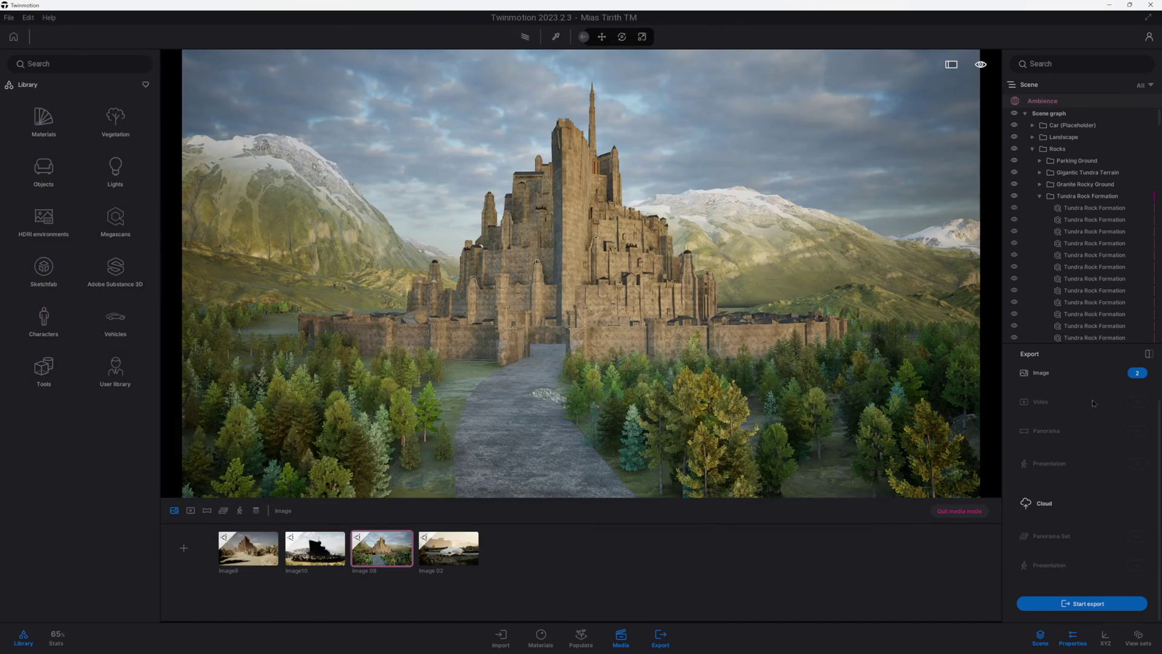
pyautogui.click(1137, 373)
pyautogui.click(369, 299)
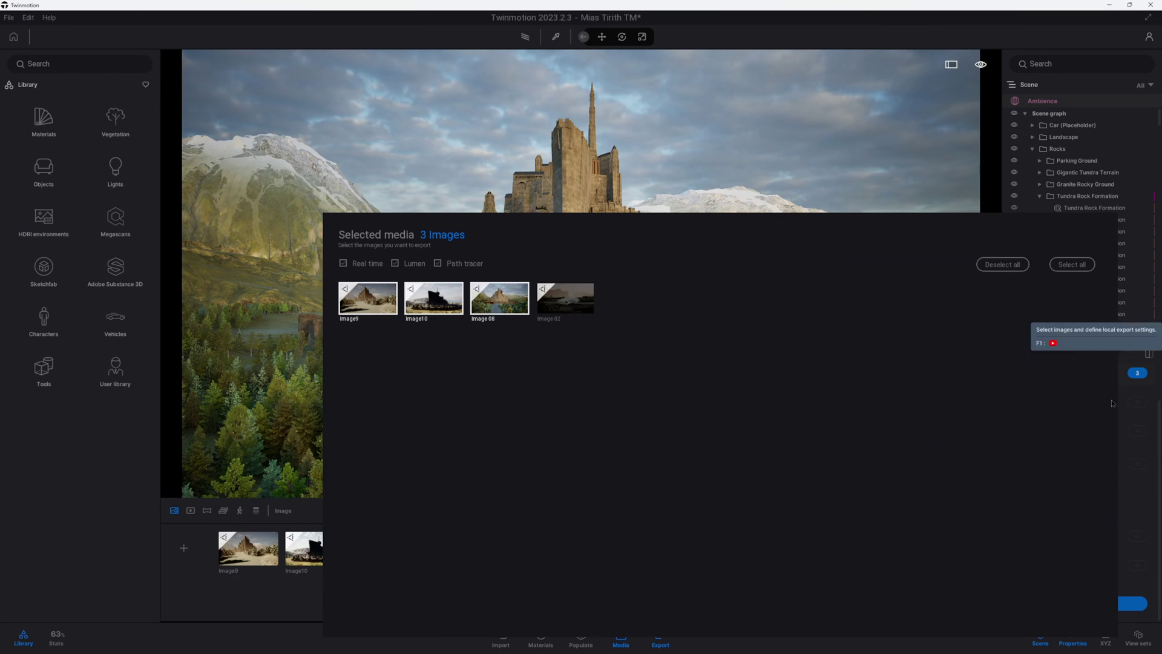
# Start the export and save the images into a new folder named Renders inside the project's Twinmotion folder
pyautogui.click(1082, 603)
pyautogui.doubleClick(234, 238)
pyautogui.doubleClick(242, 112)
pyautogui.rightClick(259, 285)
pyautogui.moveTo(273, 367)
pyautogui.click(374, 371)
pyautogui.write('Renders')
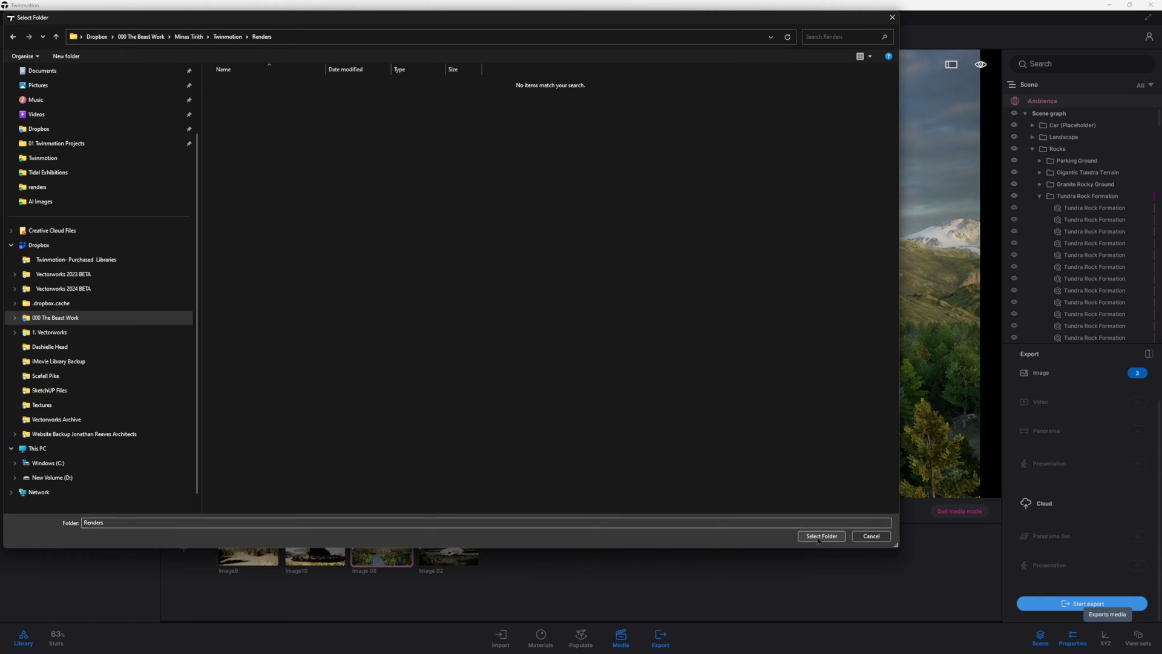
pyautogui.click(820, 536)
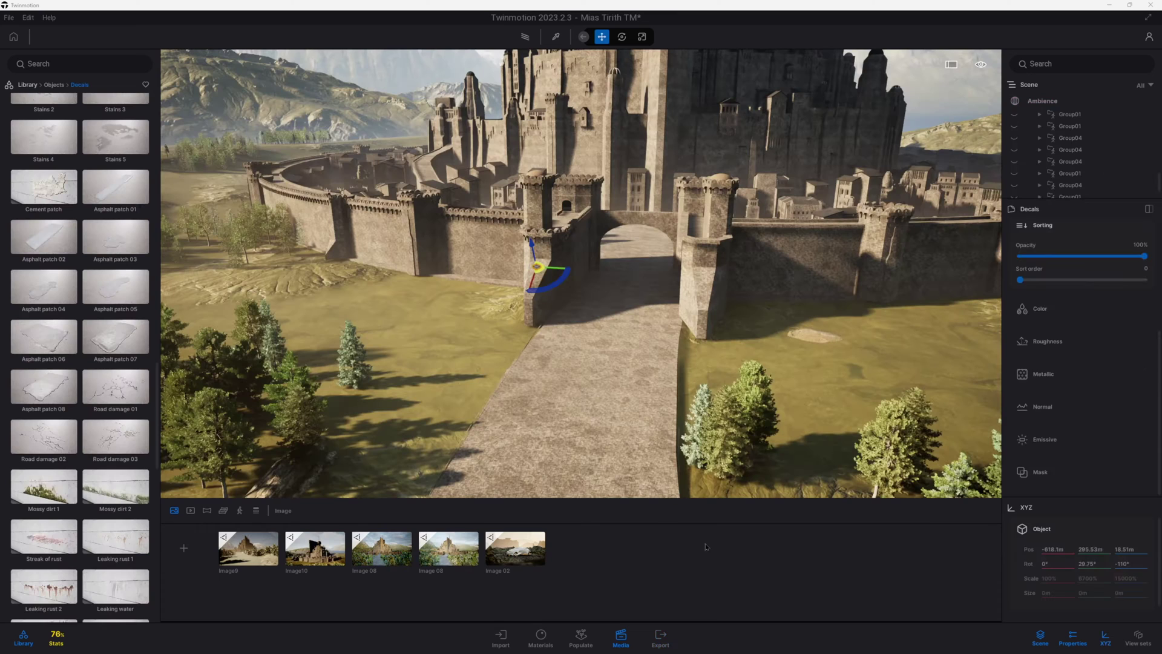
# Paint more conifers on both sides of the castle road with Painted vegetation 2, using a brush diameter of about 40 m
pyautogui.click(307, 412)
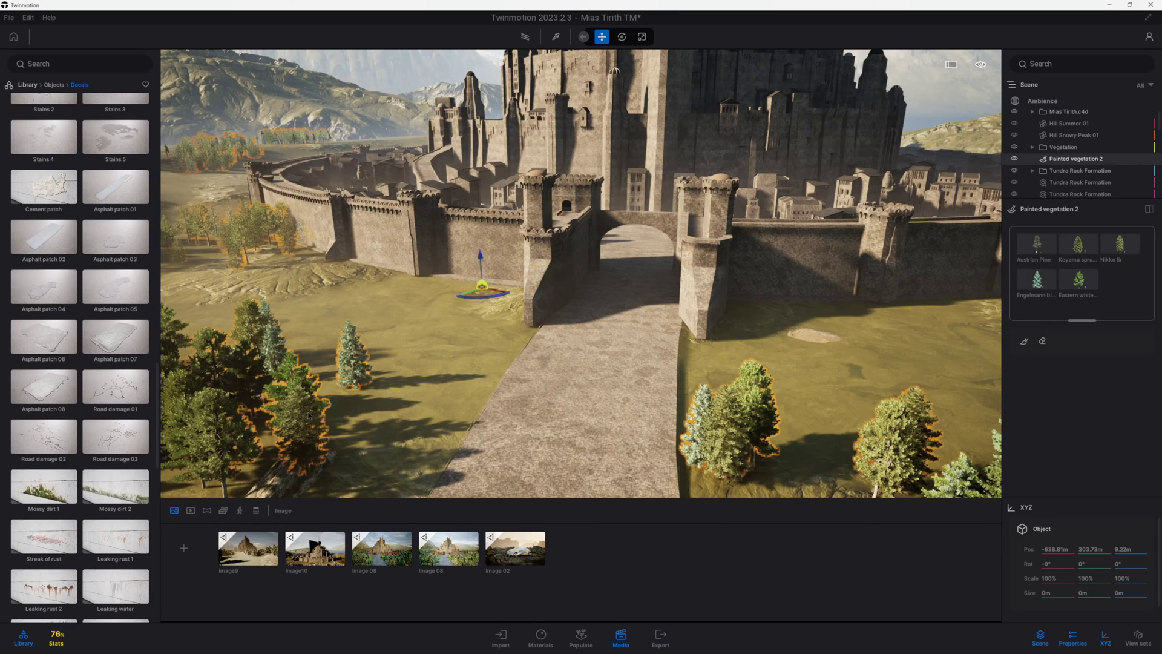
pyautogui.moveTo(1043, 367); pyautogui.dragTo(1069, 368)
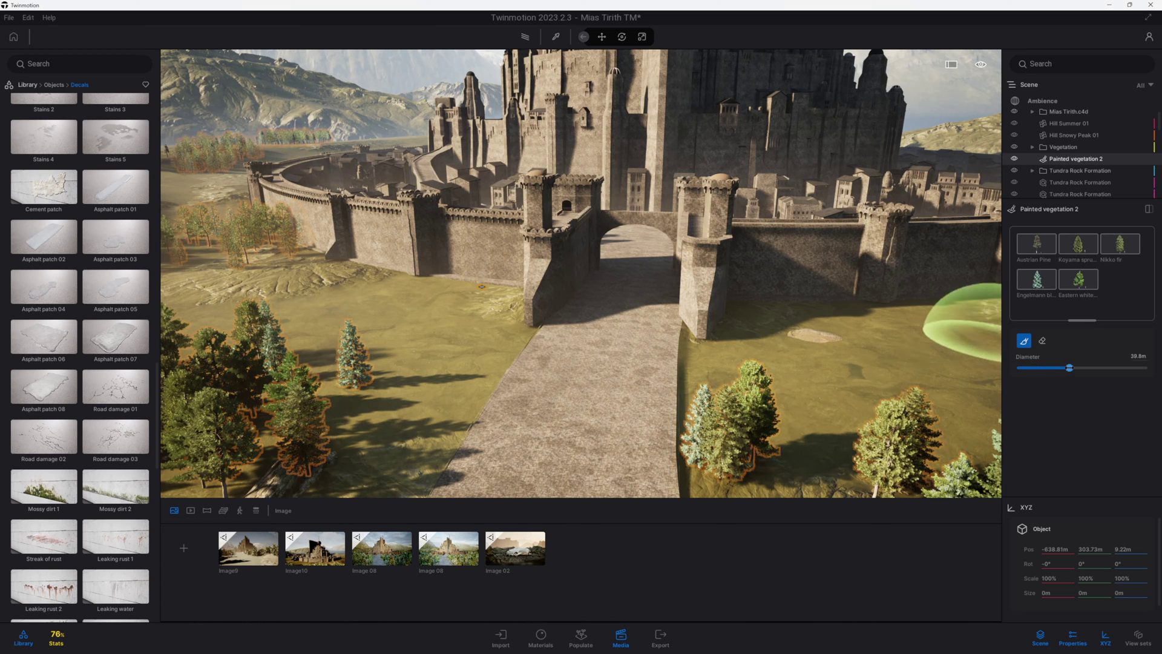
pyautogui.moveTo(419, 385)
pyautogui.mouseDown()
pyautogui.moveTo(415, 369)
pyautogui.moveTo(306, 310)
pyautogui.moveTo(256, 307)
pyautogui.moveTo(321, 375)
pyautogui.mouseUp()
pyautogui.moveTo(759, 401)
pyautogui.mouseDown()
pyautogui.moveTo(786, 418)
pyautogui.moveTo(890, 364)
pyautogui.mouseUp()
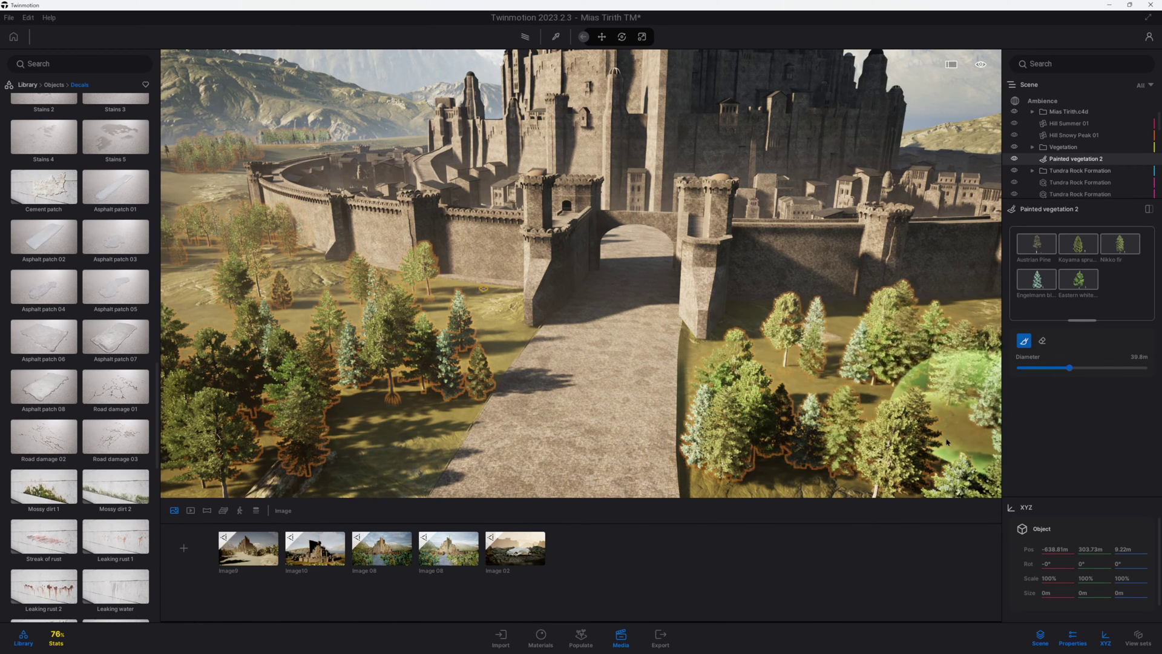
# Start a new foliage paint set and add Rock 1, Rock 3 and Rock 11 to it
pyautogui.click(30, 85)
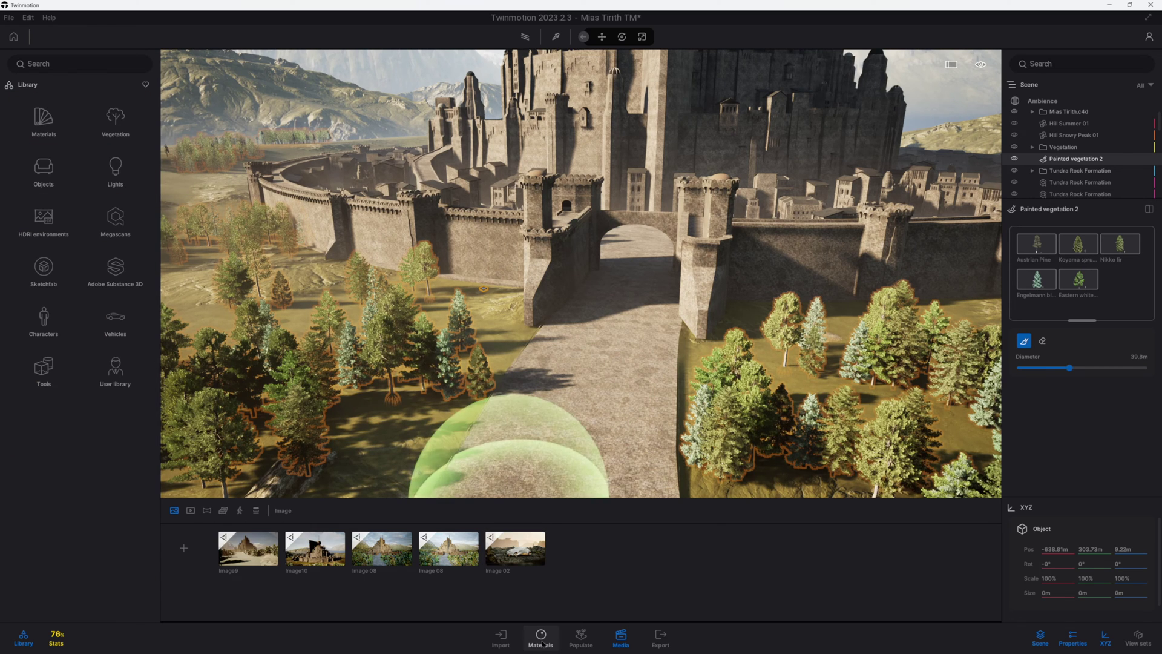
pyautogui.click(579, 639)
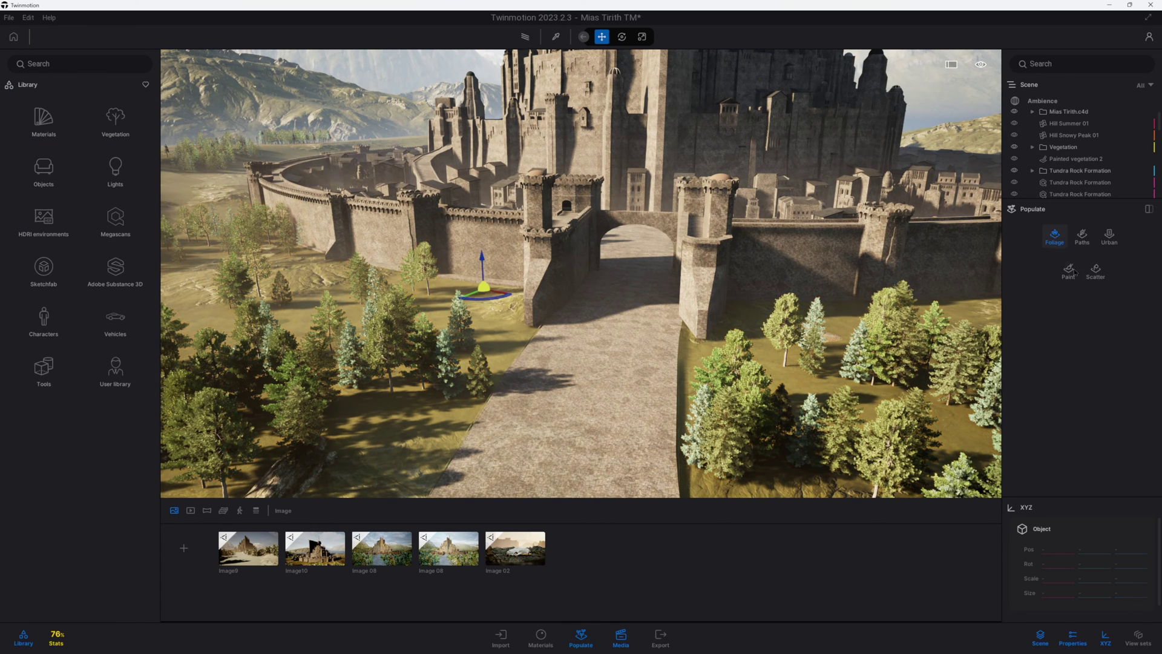
pyautogui.click(1068, 268)
pyautogui.click(43, 169)
pyautogui.click(44, 118)
pyautogui.click(28, 85)
pyautogui.click(115, 119)
pyautogui.click(115, 220)
pyautogui.moveTo(45, 119); pyautogui.dragTo(1069, 324)
pyautogui.moveTo(44, 162); pyautogui.dragTo(1046, 363)
pyautogui.moveTo(43, 363)
pyautogui.mouseDown()
pyautogui.moveTo(193, 338)
pyautogui.moveTo(1057, 348)
pyautogui.mouseUp()
# Add Common fern 2, Boston fern 2 and RosaCanina 1 to the rock paint set
pyautogui.click(58, 84)
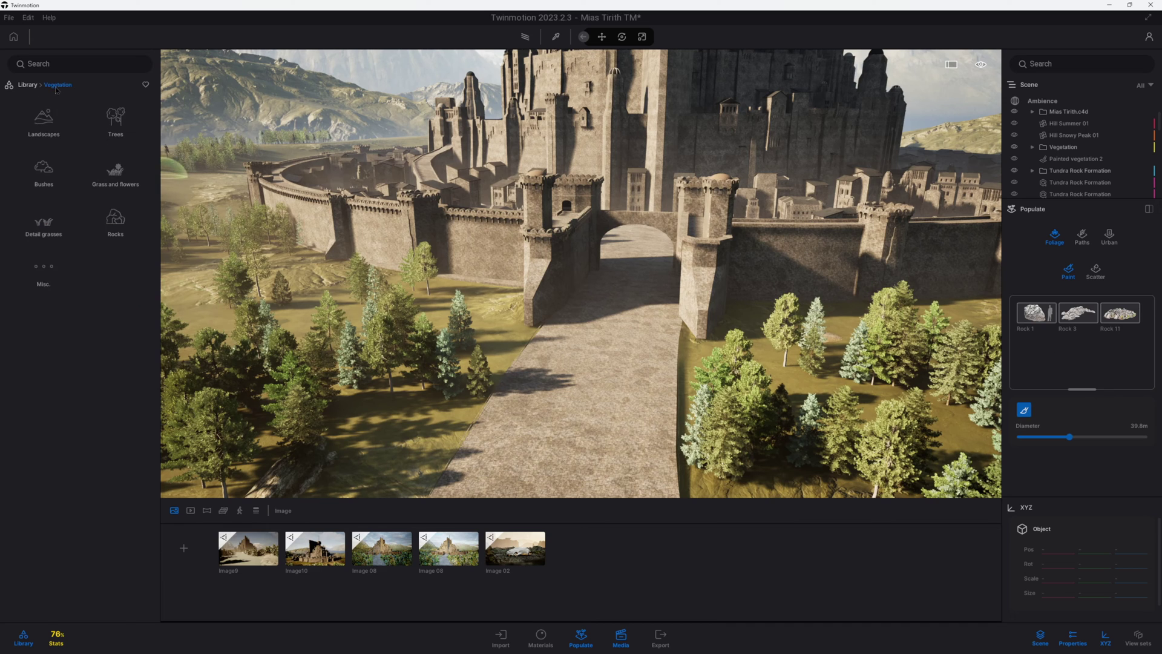
pyautogui.click(48, 170)
pyautogui.scroll(-2, 115, 466)
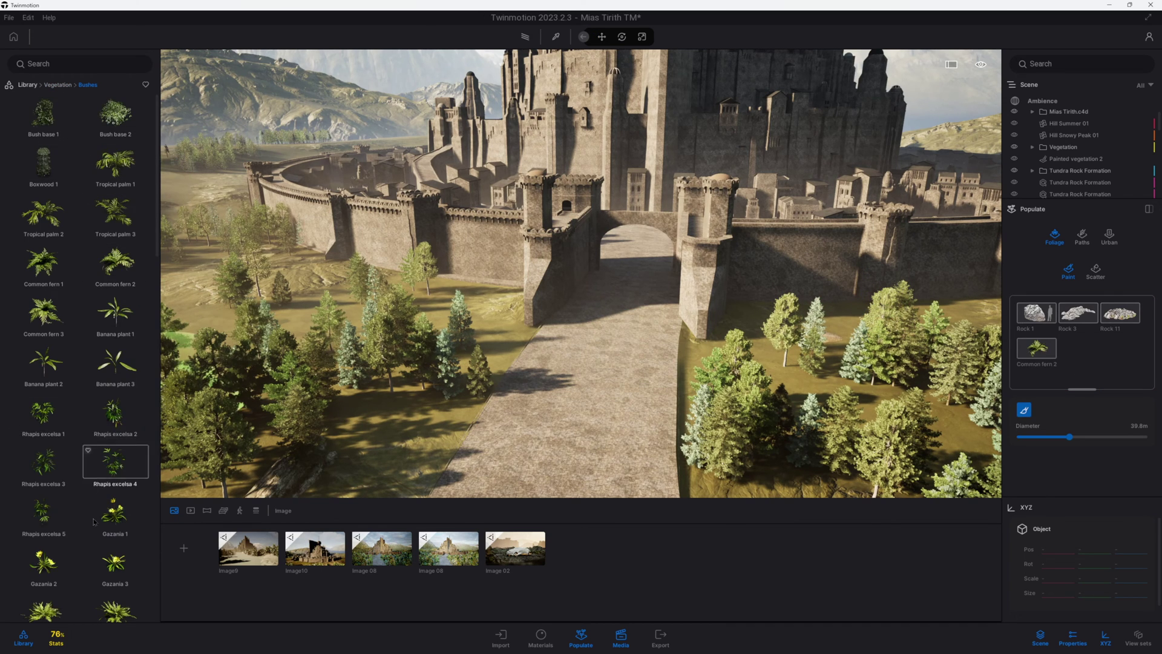
pyautogui.moveTo(115, 509); pyautogui.dragTo(1078, 349)
pyautogui.scroll(-15, 92, 244)
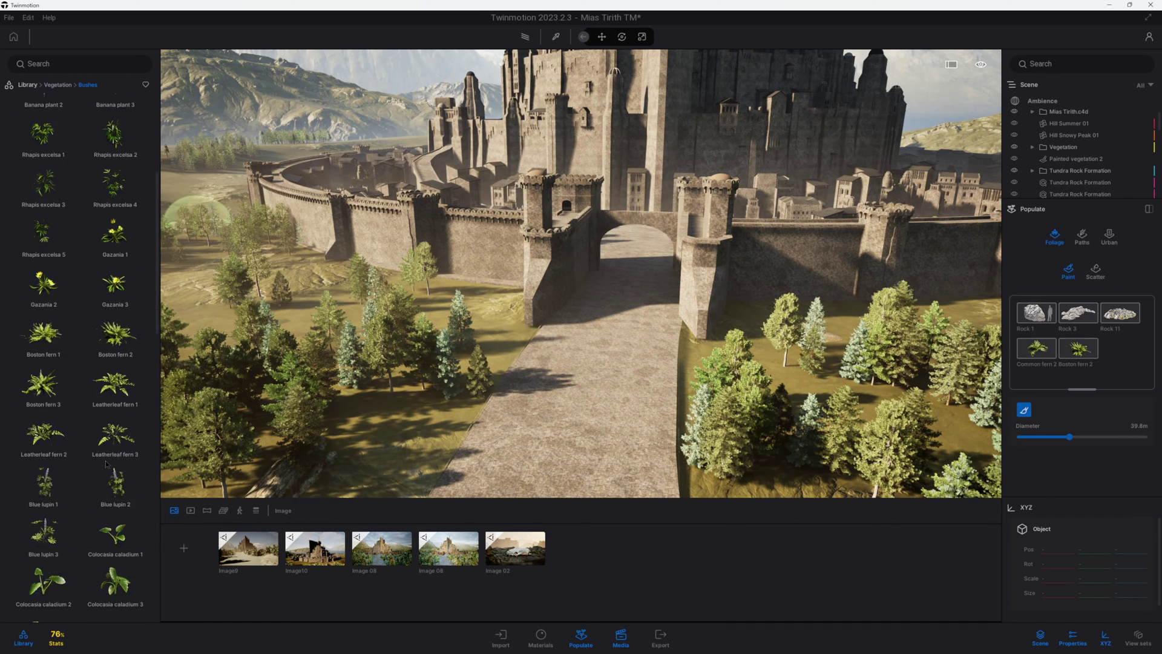
pyautogui.moveTo(115, 394)
pyautogui.mouseDown()
pyautogui.moveTo(1084, 424)
pyautogui.moveTo(1119, 349)
pyautogui.mouseUp()
# Paint the rocks and bushes among the trees on both sides of the road near the castle gate
pyautogui.click(1024, 411)
pyautogui.press('q')
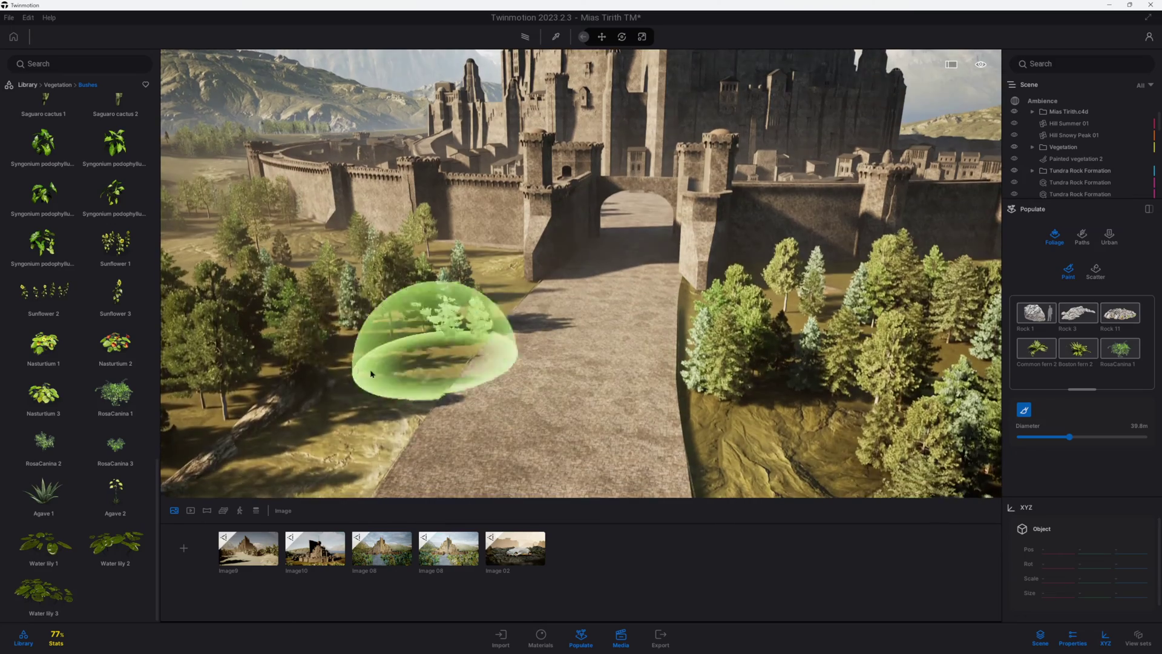
pyautogui.moveTo(306, 433); pyautogui.dragTo(396, 312)
pyautogui.press('s')
pyautogui.press('a')
pyautogui.moveTo(678, 375)
pyautogui.mouseDown(button='right')
pyautogui.moveTo(696, 393)
pyautogui.moveTo(746, 393)
pyautogui.mouseUp(button='right')
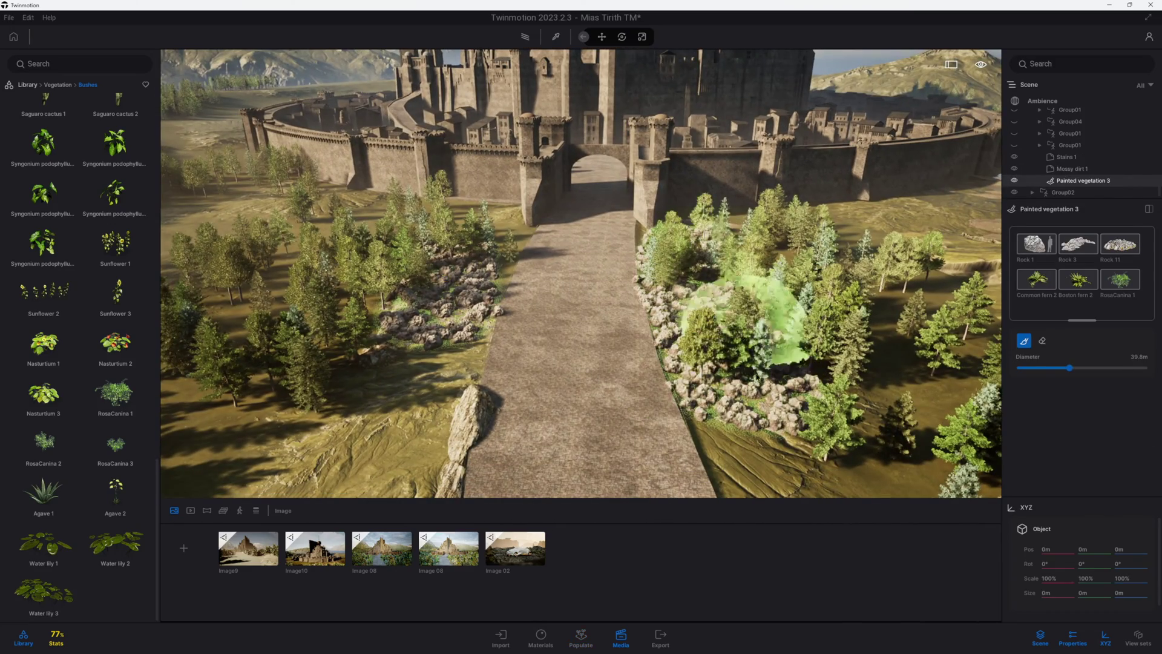
# Set the three rock types' density to 5% and paint more rocks and ferns farther down both roadsides
pyautogui.click(1037, 246)
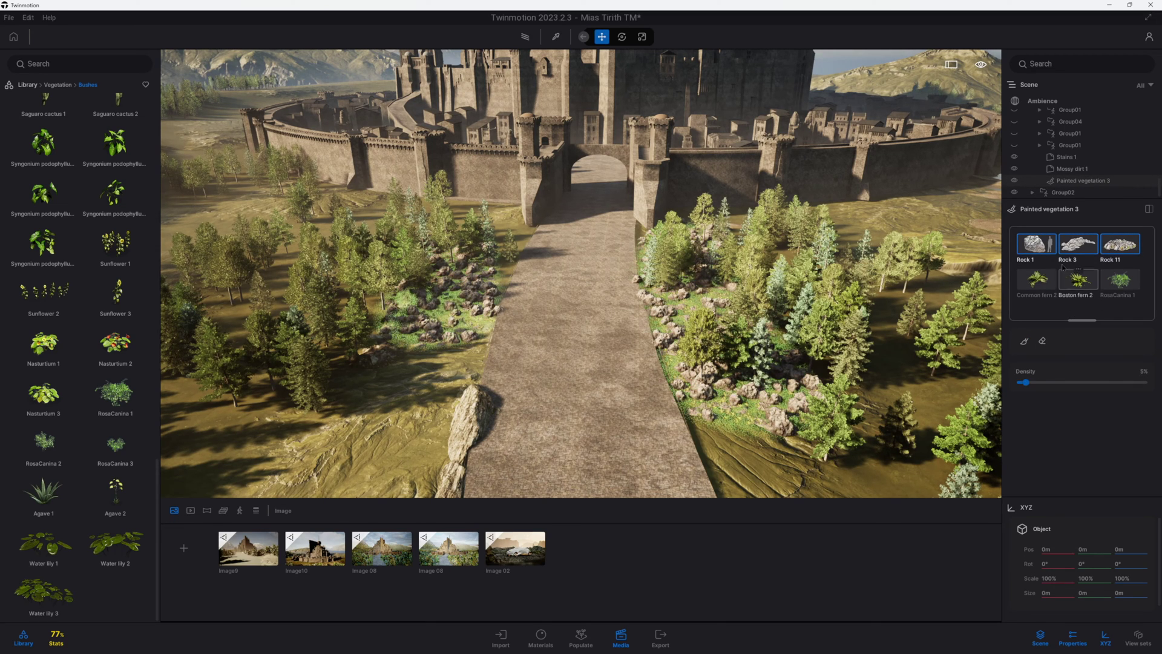
pyautogui.click(1023, 341)
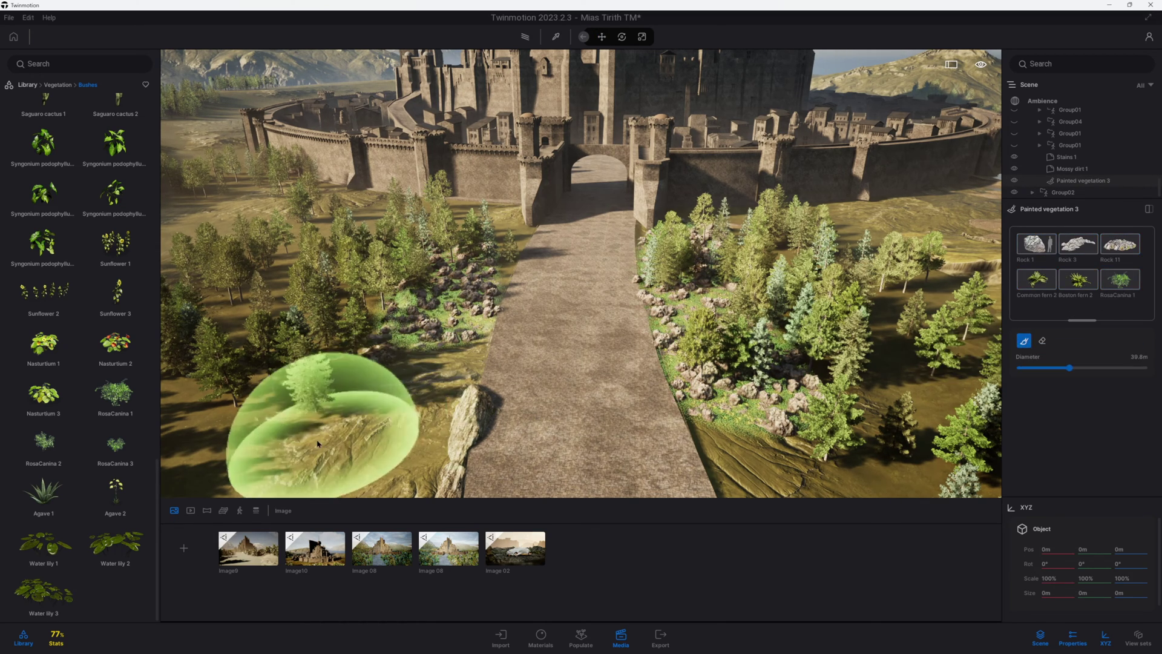
pyautogui.moveTo(272, 420); pyautogui.dragTo(393, 386)
pyautogui.moveTo(813, 425); pyautogui.dragTo(923, 378)
pyautogui.press('q')
pyautogui.moveTo(273, 330); pyautogui.dragTo(299, 263)
# Reduce the brush diameter to about 21 m and paint rocks and ferns along the right-hand edge of the road
pyautogui.press('q')
pyautogui.press('d')
pyautogui.moveTo(1069, 368); pyautogui.dragTo(1046, 368)
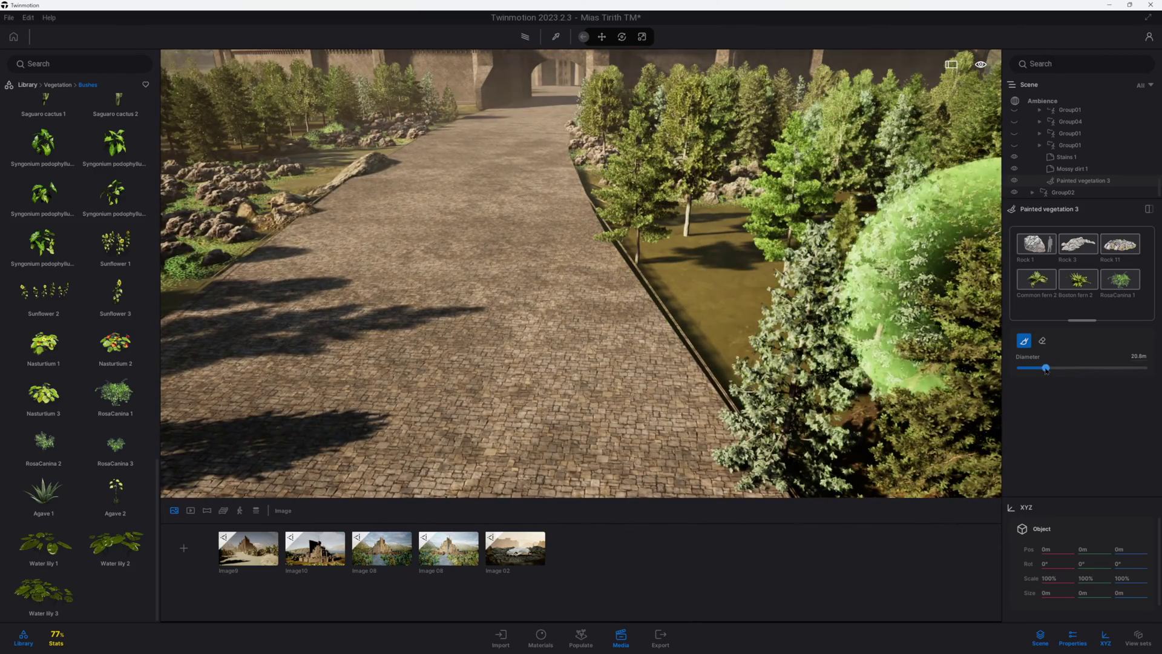
pyautogui.moveTo(786, 369)
pyautogui.mouseDown()
pyautogui.moveTo(732, 278)
pyautogui.moveTo(614, 179)
pyautogui.mouseUp()
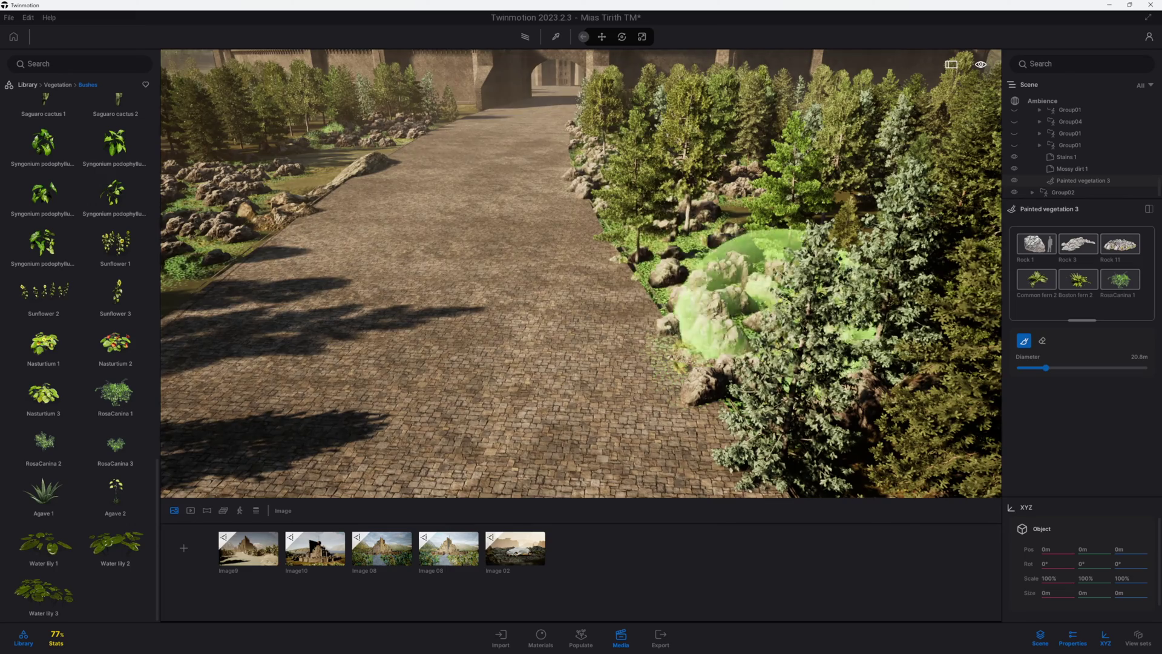
pyautogui.press('a')
pyautogui.scroll(-6, 329, 242)
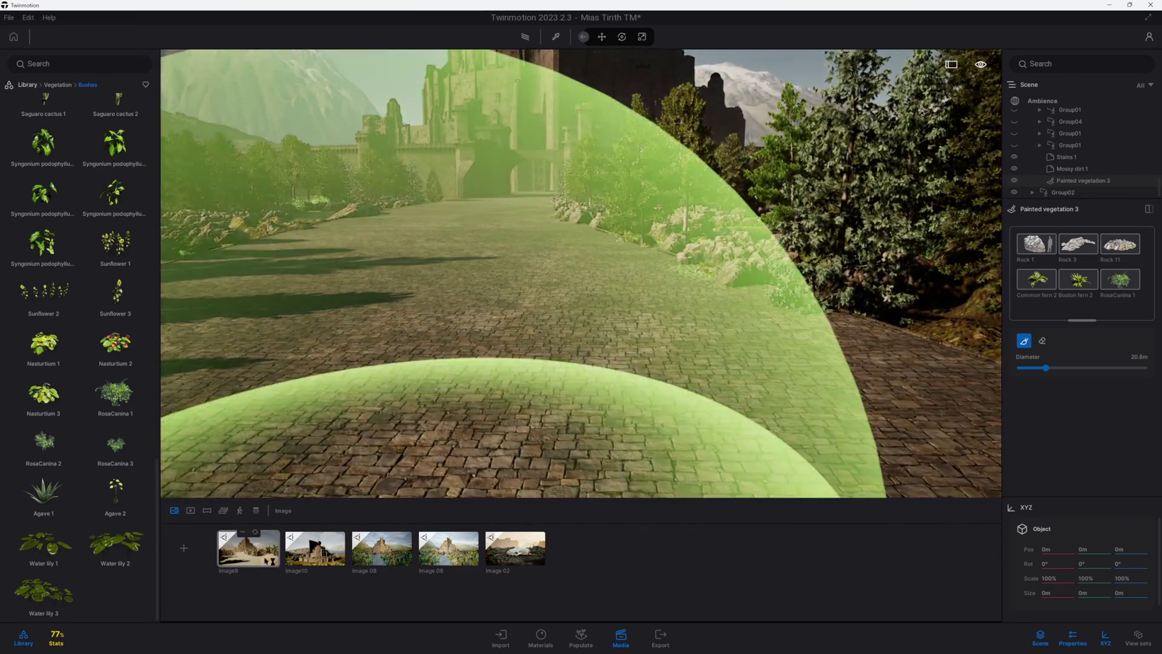
# Paint more rocks and ferns along the left roadside and across the bare ground on the right in the Image9 view
pyautogui.click(248, 547)
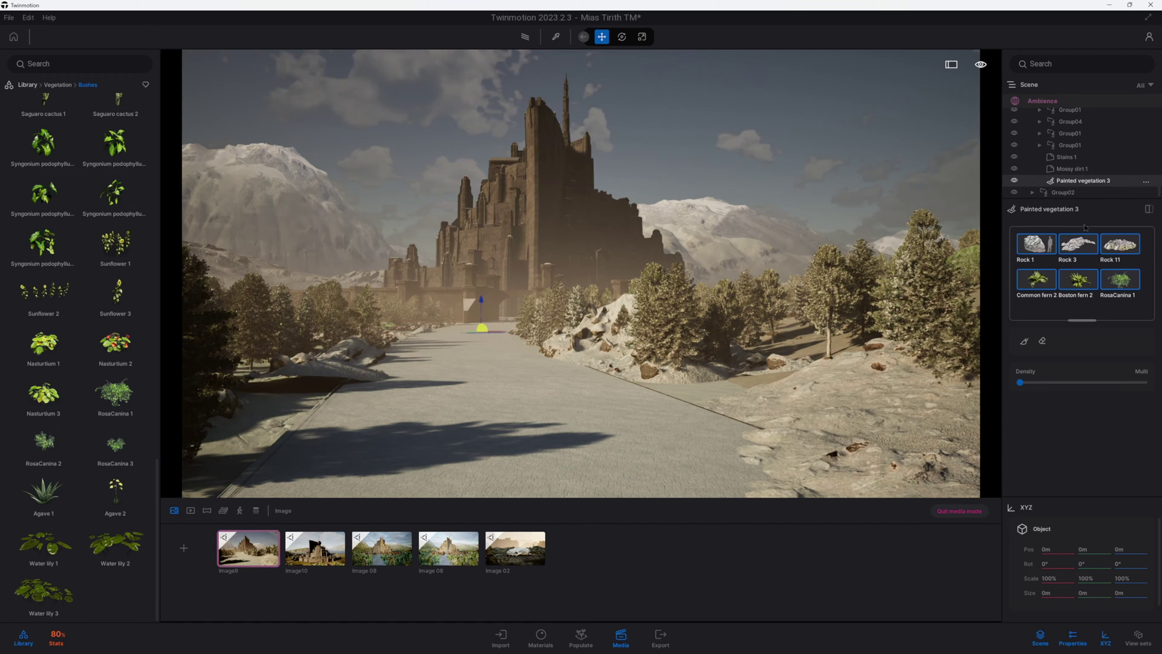
pyautogui.click(1024, 341)
pyautogui.moveTo(272, 389)
pyautogui.mouseDown()
pyautogui.moveTo(233, 409)
pyautogui.moveTo(260, 402)
pyautogui.moveTo(275, 366)
pyautogui.moveTo(237, 445)
pyautogui.mouseUp()
pyautogui.moveTo(856, 415)
pyautogui.mouseDown()
pyautogui.moveTo(867, 402)
pyautogui.moveTo(674, 370)
pyautogui.moveTo(864, 409)
pyautogui.moveTo(793, 348)
pyautogui.moveTo(612, 363)
pyautogui.mouseUp()
# Paint rocks and ferns across the foreground below the city wall in the Image10 view, using a brush about 34 m wide
pyautogui.click(320, 553)
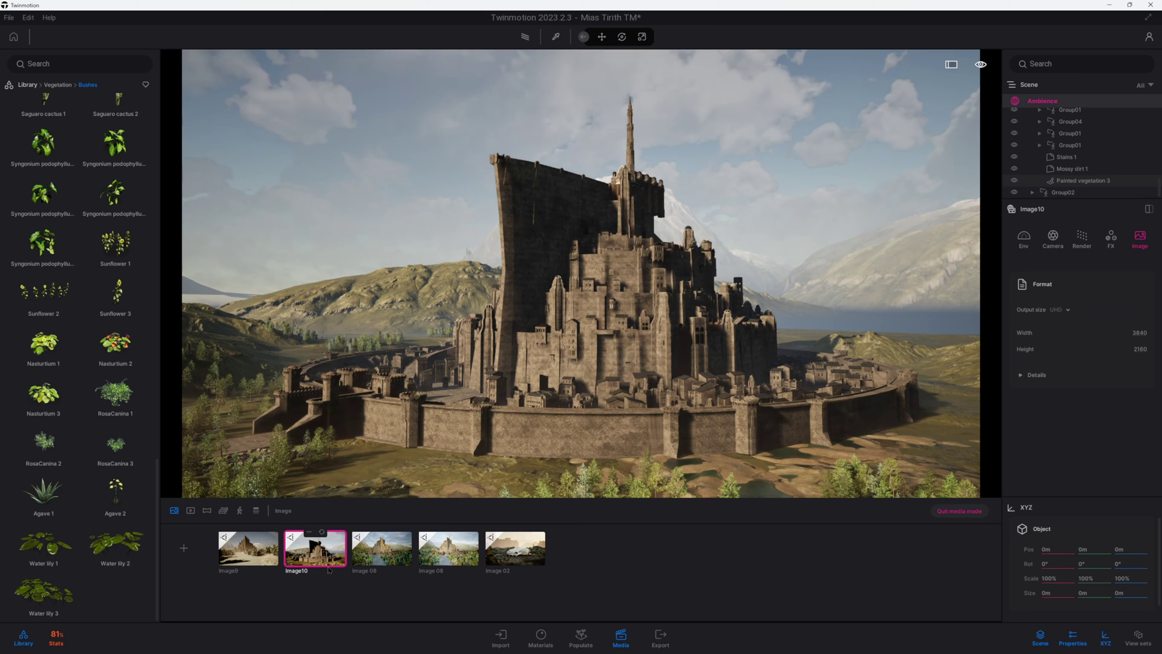
pyautogui.click(1071, 182)
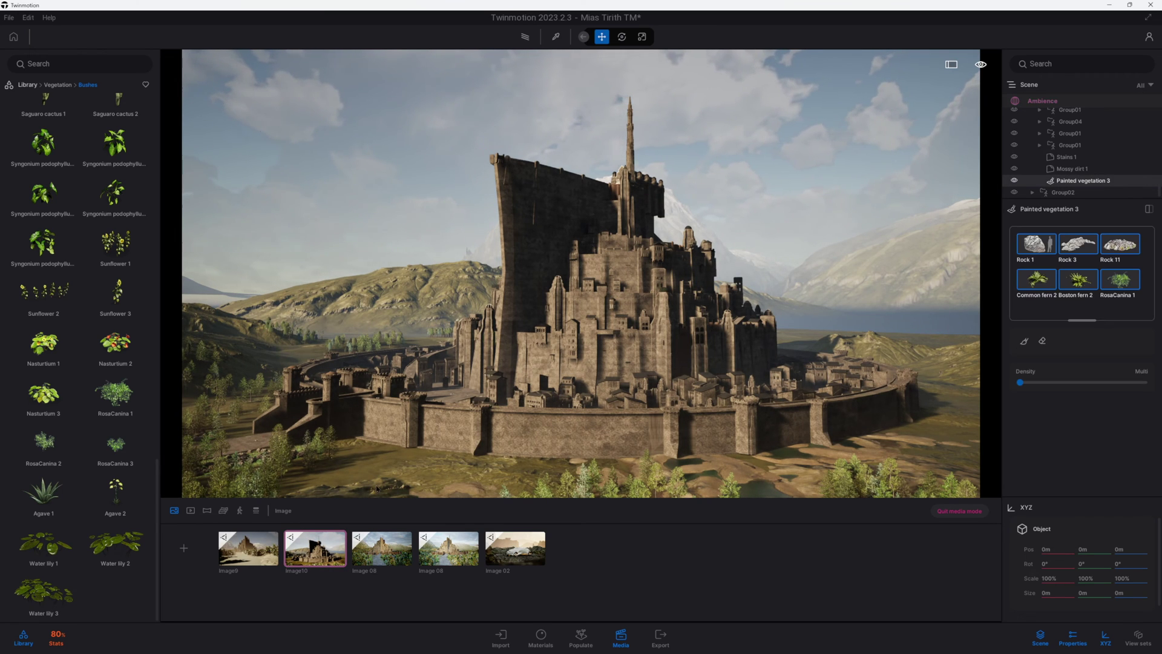
pyautogui.click(1060, 368)
pyautogui.moveTo(401, 454)
pyautogui.mouseDown()
pyautogui.moveTo(349, 454)
pyautogui.moveTo(763, 466)
pyautogui.mouseUp()
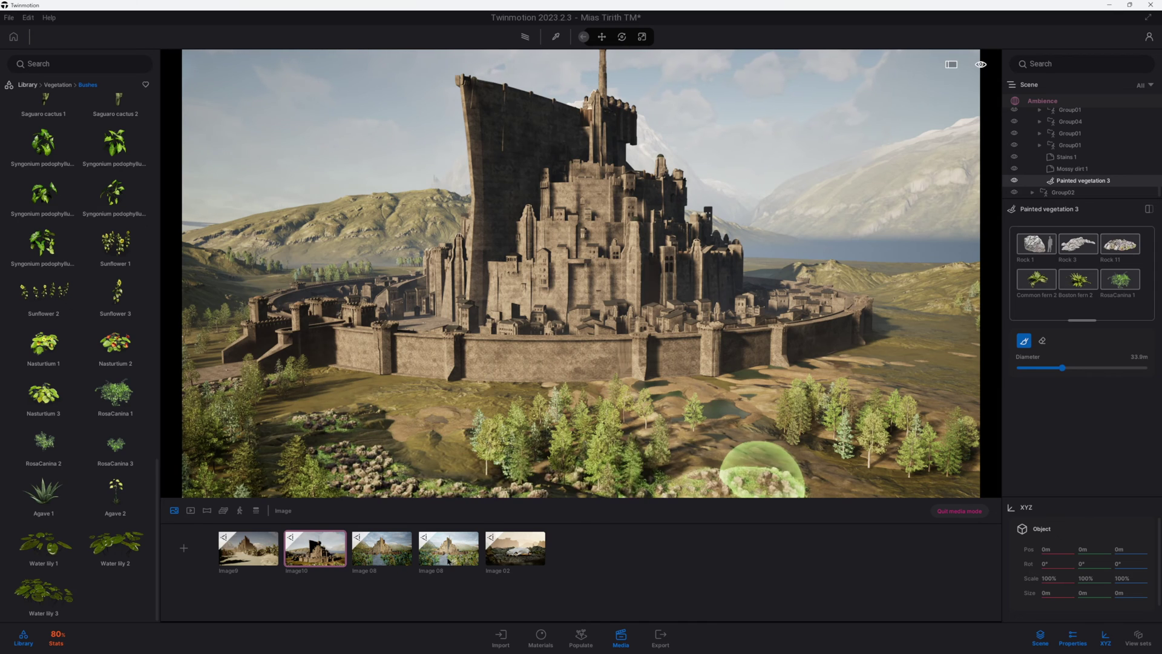
pyautogui.click(314, 547)
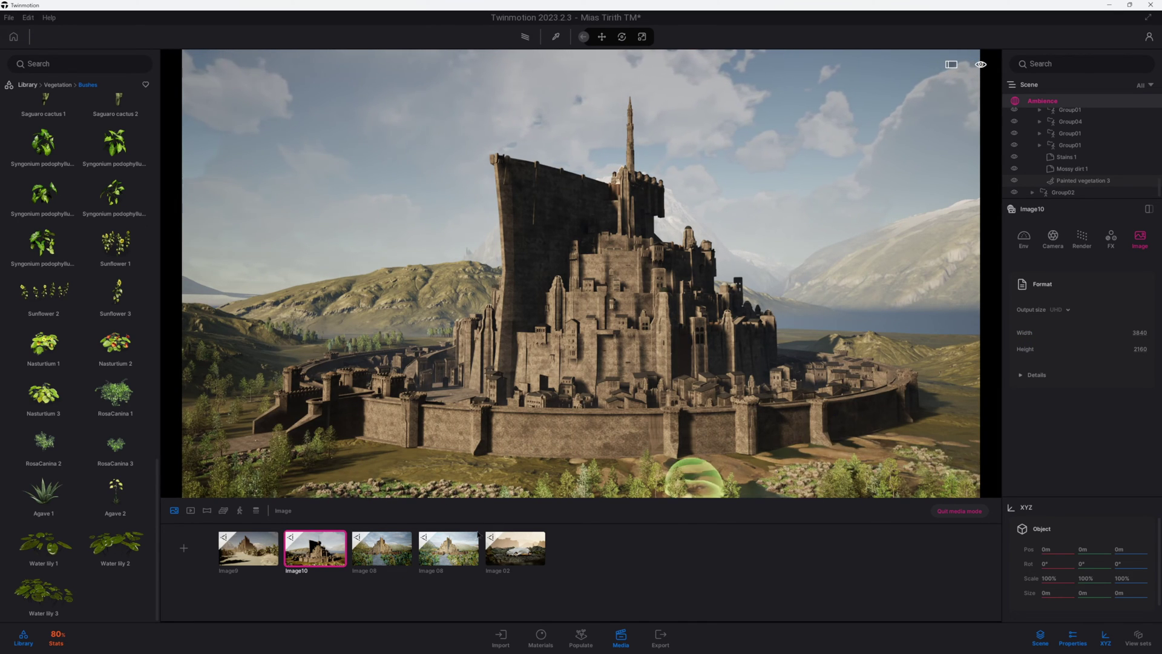
# Enable the clay render effect for the Image 08 forest road view and give it a near-white colour
pyautogui.click(382, 548)
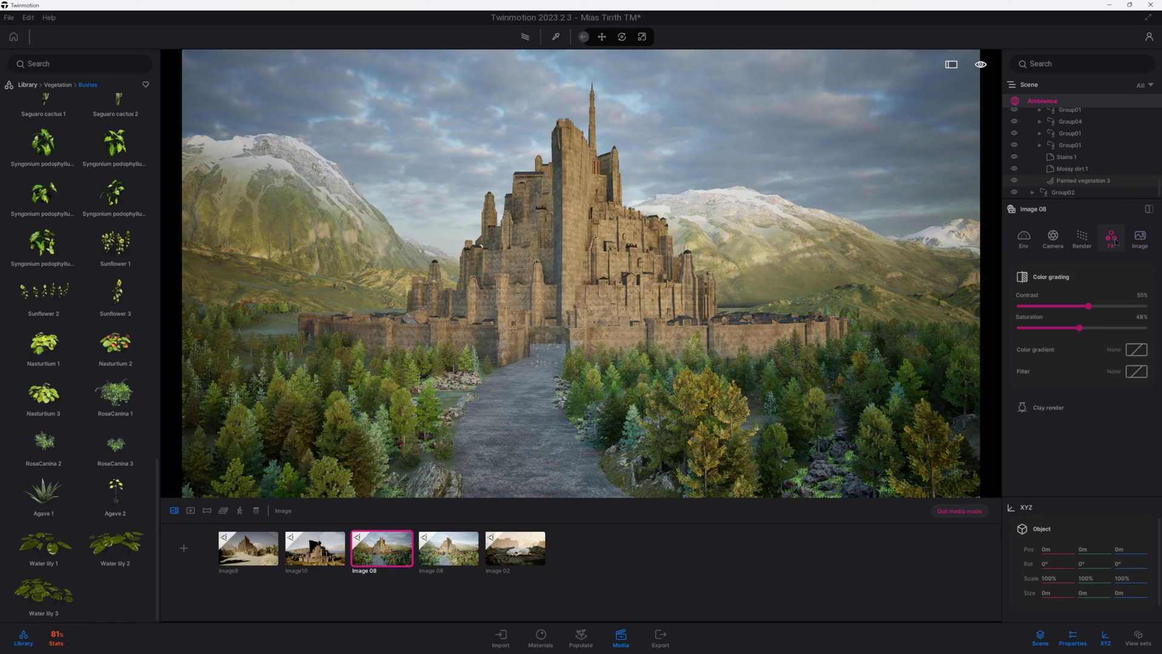
pyautogui.click(1043, 408)
pyautogui.click(1022, 427)
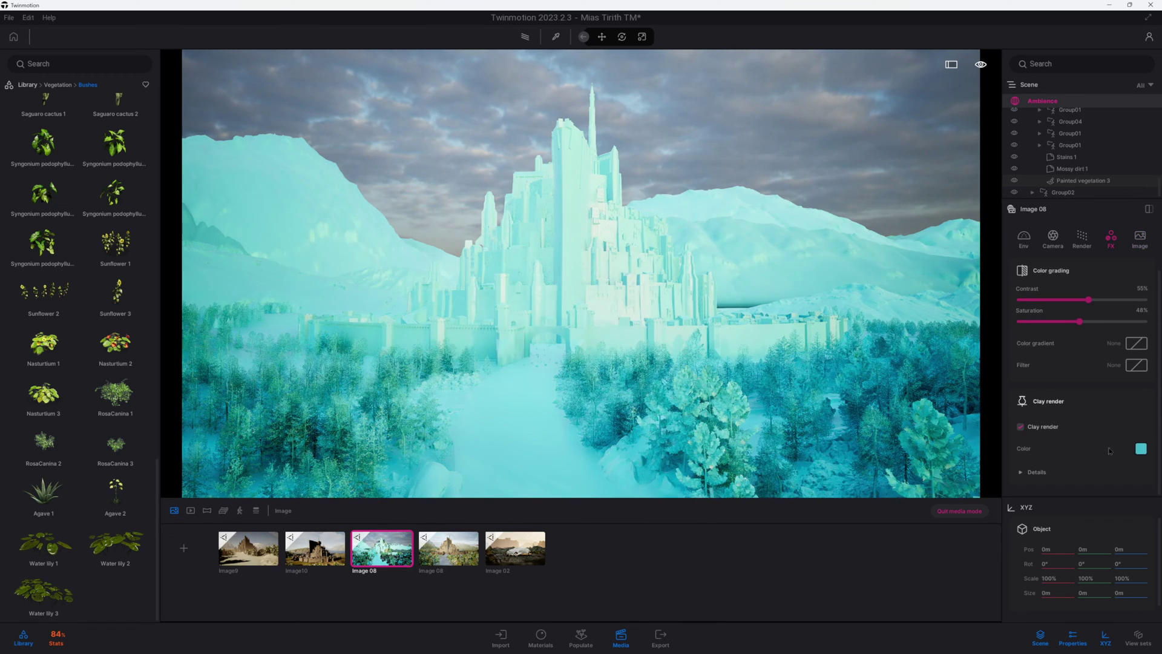
pyautogui.click(1140, 449)
pyautogui.click(499, 321)
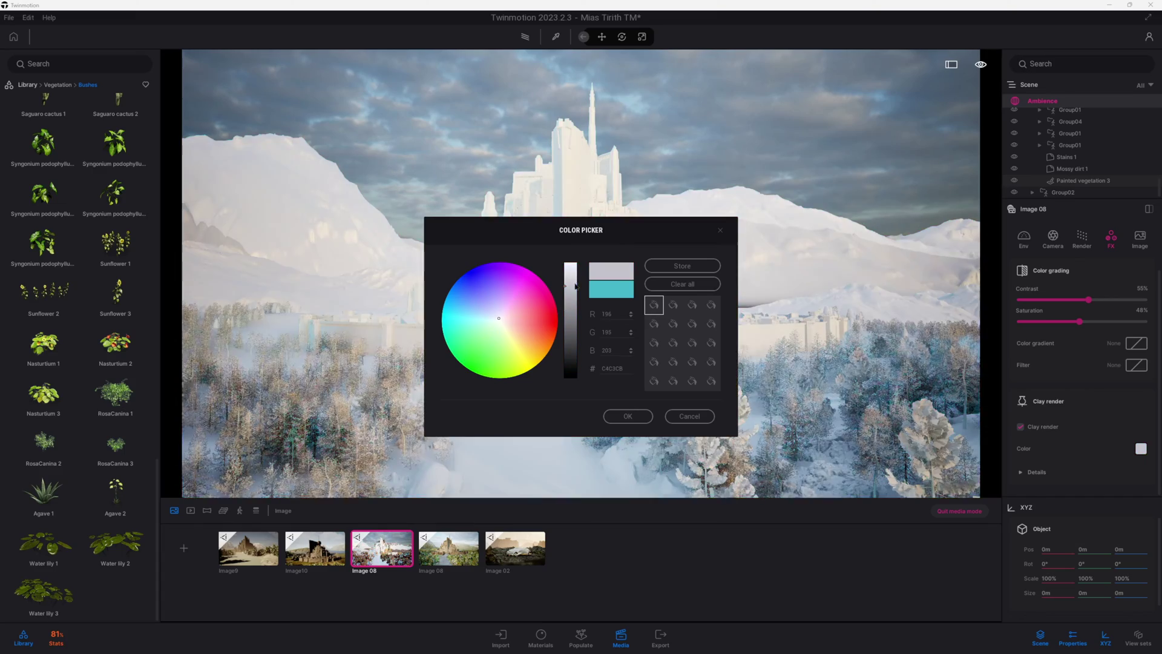
pyautogui.click(628, 415)
pyautogui.click(525, 37)
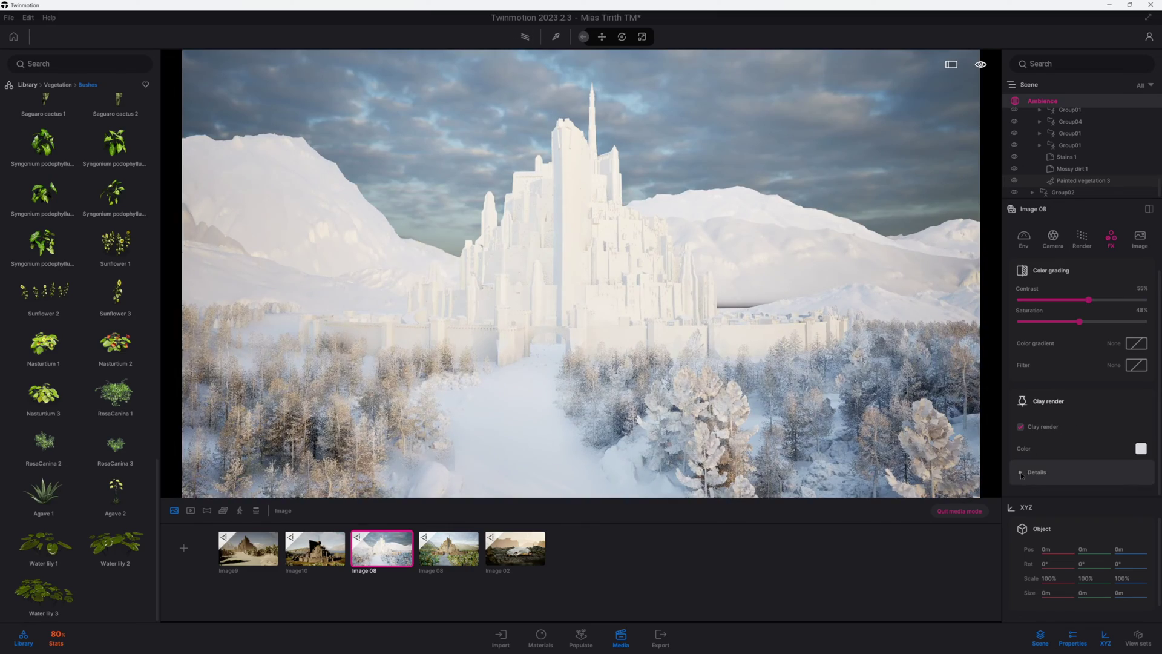
# Exclude glass, landscape, vegetation, vehicles and others from the clay render and set its colour to black (000000)
pyautogui.click(1054, 472)
pyautogui.scroll(-3, 1065, 451)
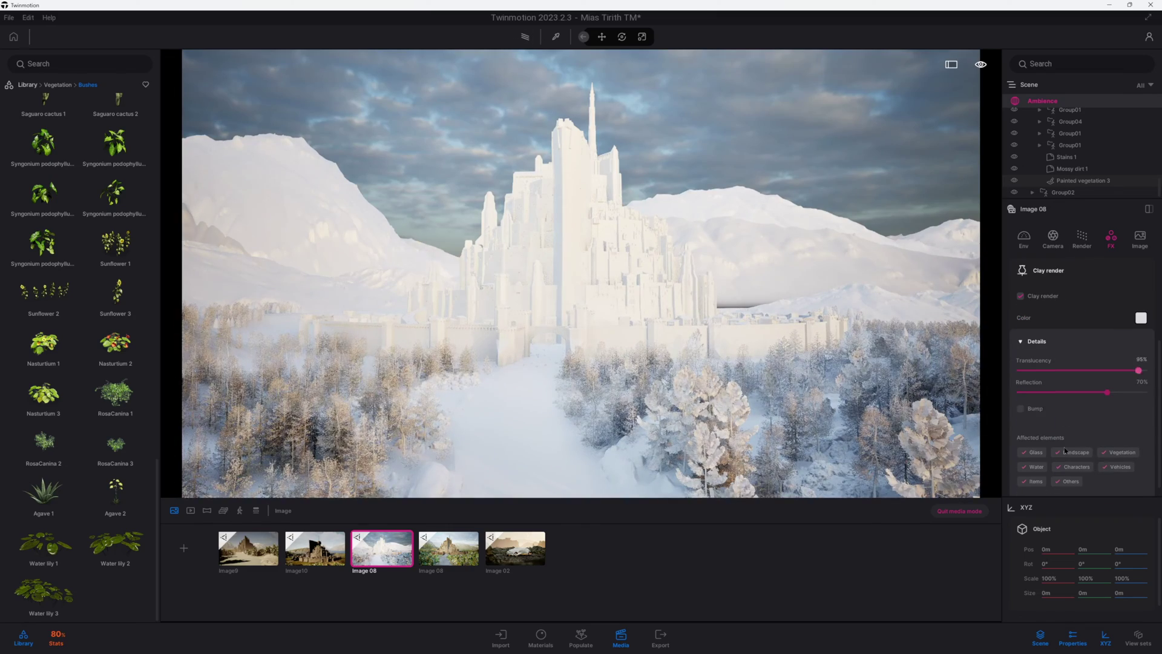
pyautogui.click(1118, 452)
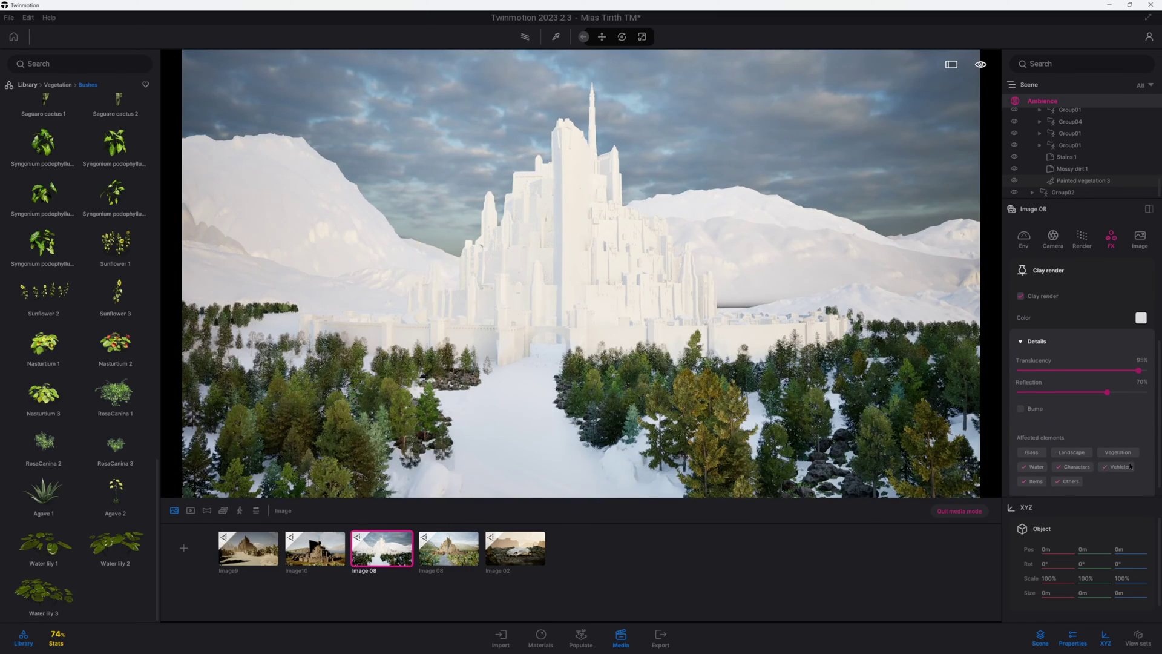
pyautogui.click(1065, 482)
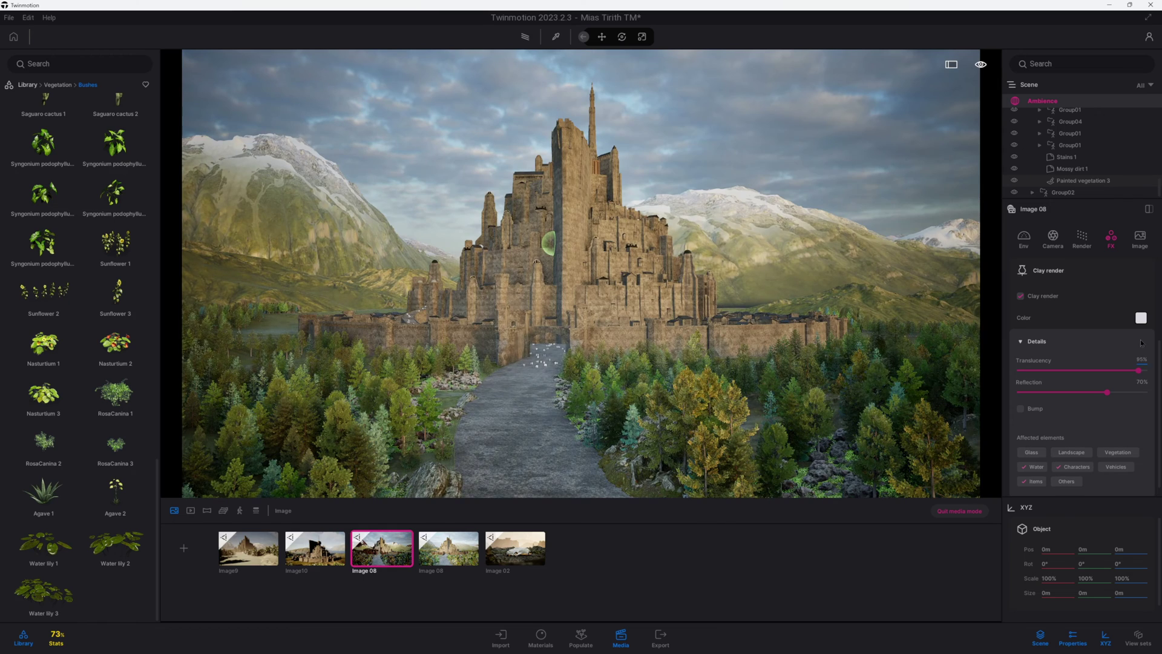
pyautogui.click(1141, 317)
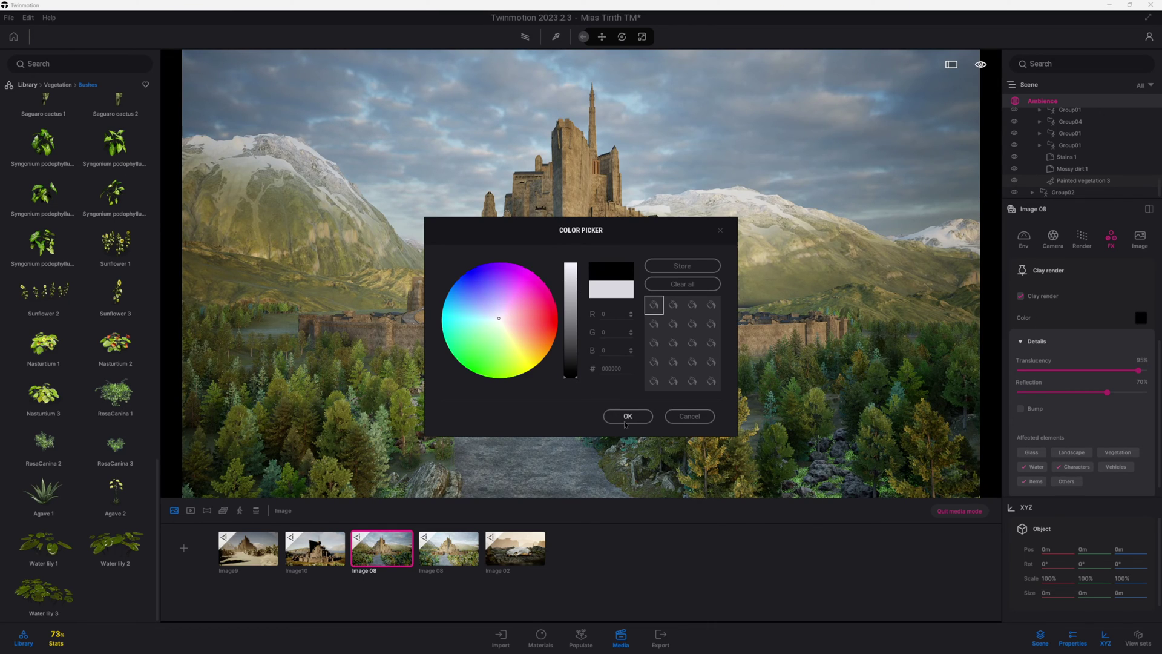
pyautogui.click(625, 418)
# Select Painted vegetation 3 beside the castle gate, enlarge the scene list and undock the properties next to it
pyautogui.scroll(10, 633, 386)
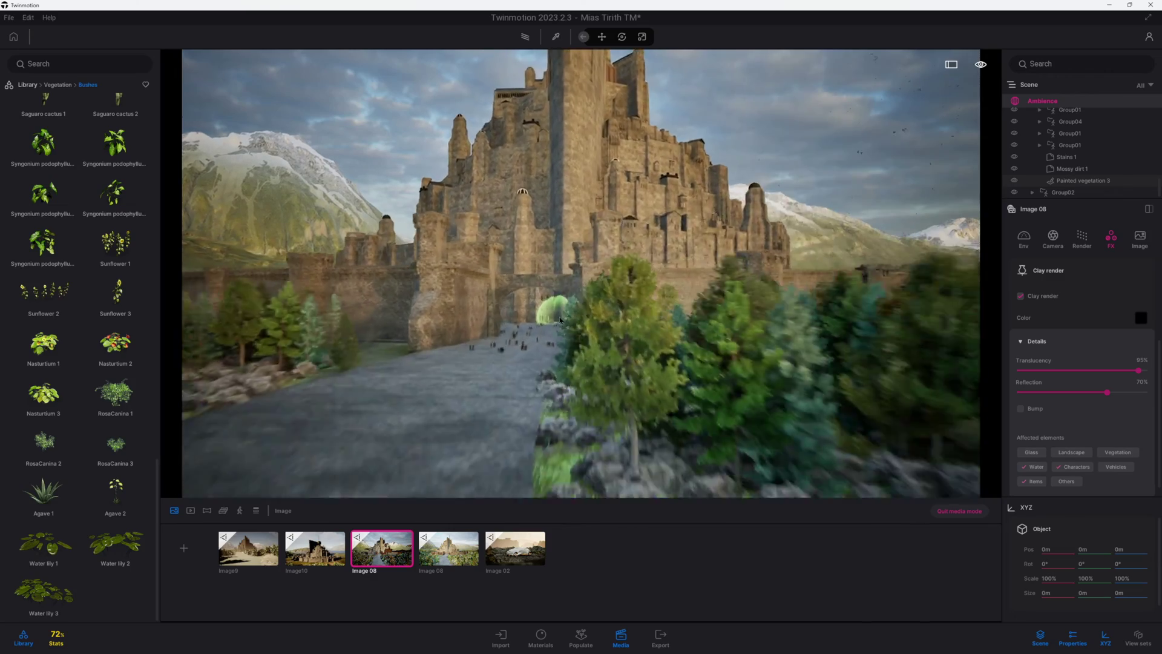
pyautogui.scroll(6, 561, 320)
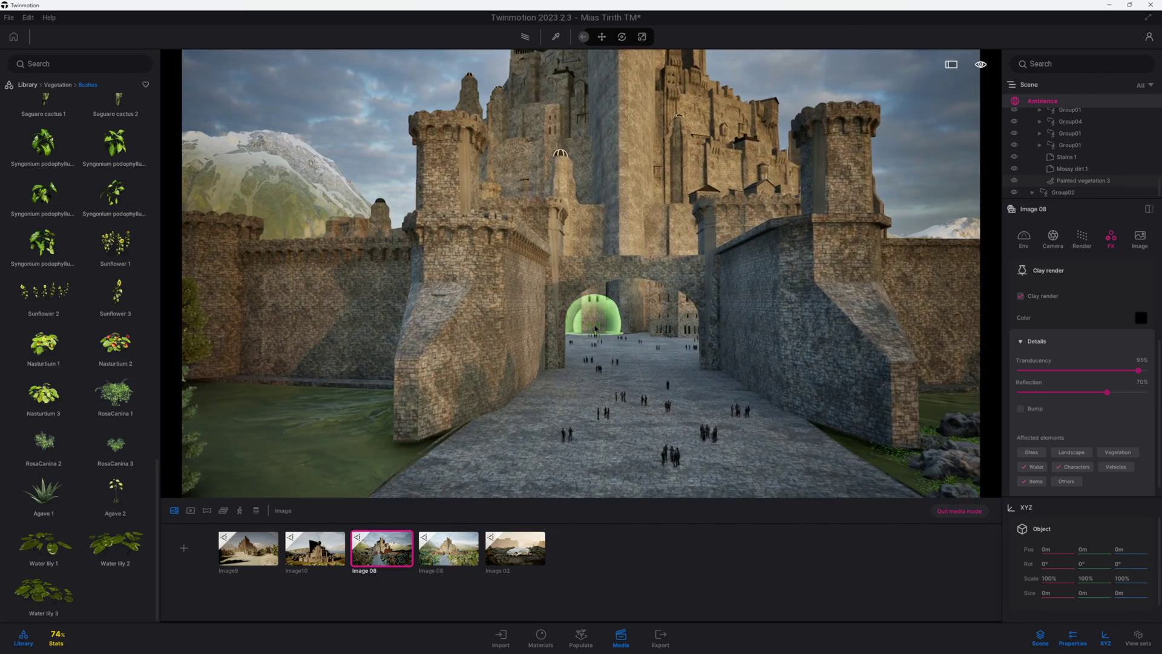
pyautogui.scroll(-2, 595, 328)
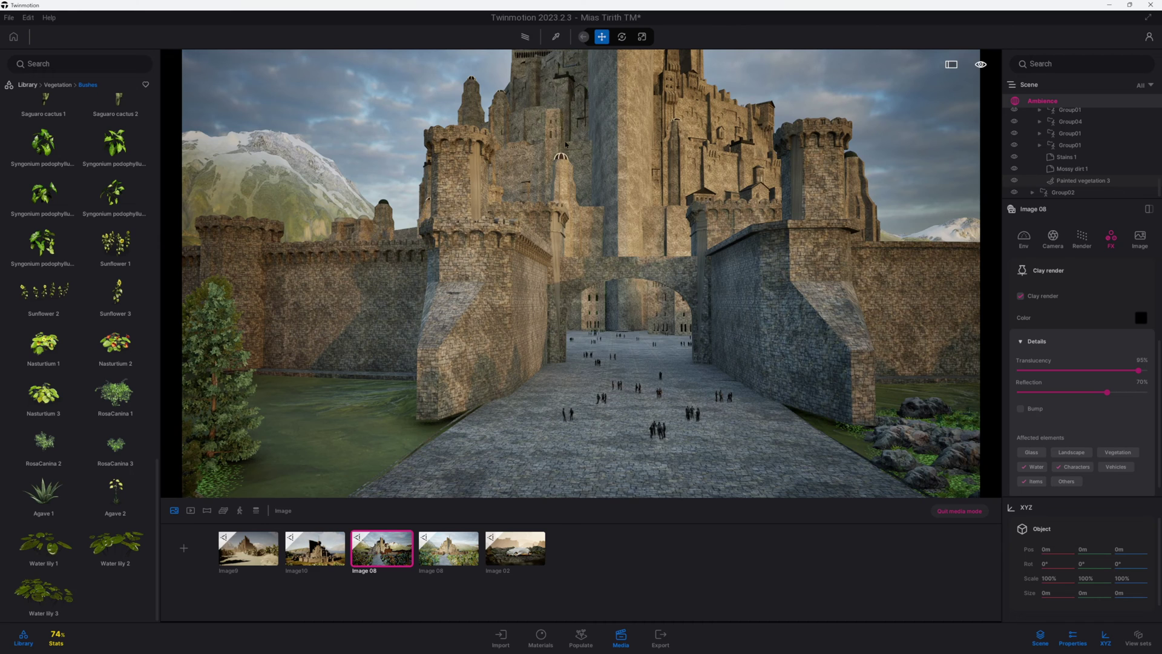
pyautogui.click(620, 144)
pyautogui.moveTo(1158, 121); pyautogui.dragTo(1155, 79)
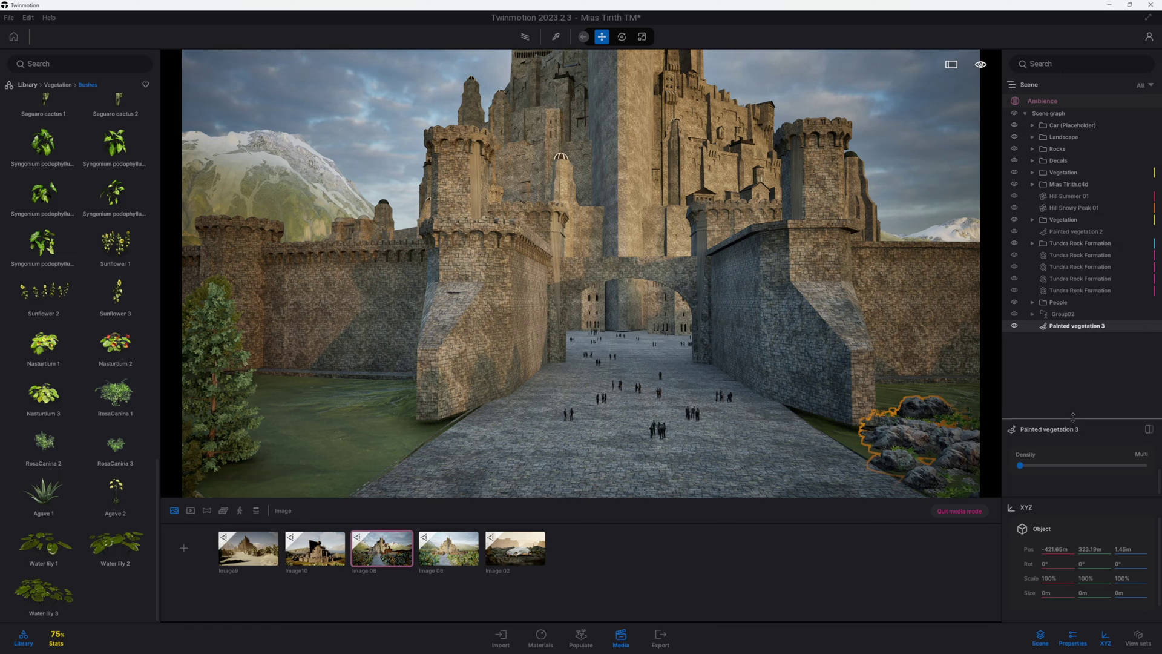
pyautogui.moveTo(1073, 417); pyautogui.dragTo(1073, 322)
pyautogui.click(1149, 334)
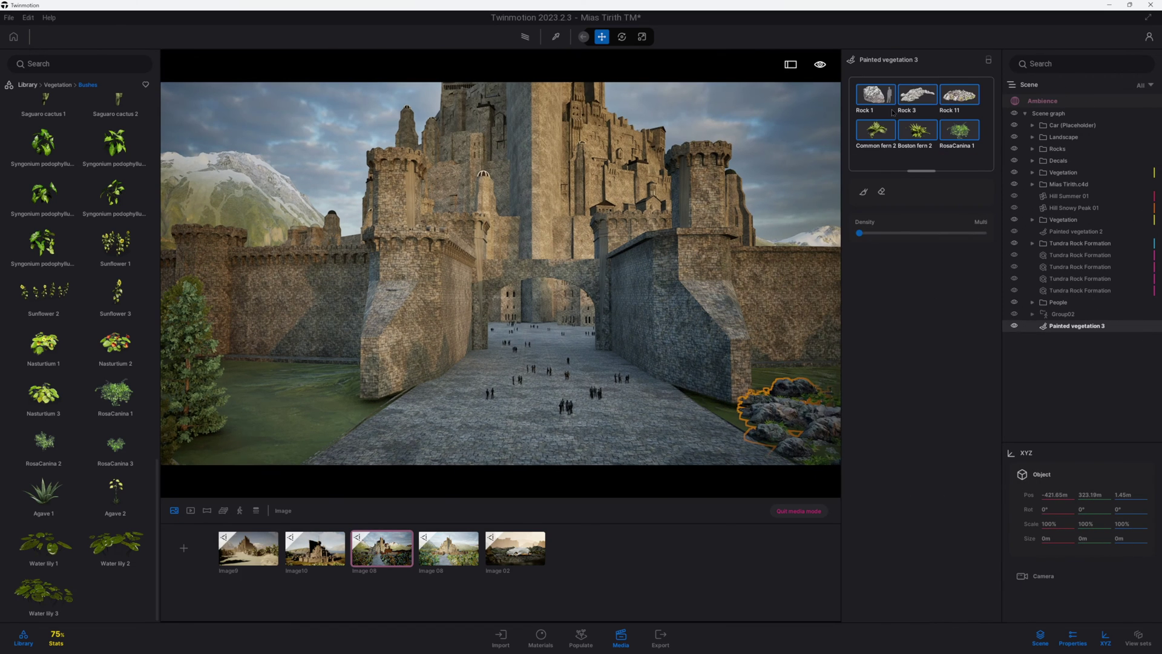
# Reduce the brush diameter to about 10 m and paint rocks and ferns on both sides of the road at the castle gate
pyautogui.click(864, 192)
pyautogui.moveTo(872, 218); pyautogui.dragTo(871, 218)
pyautogui.moveTo(233, 454)
pyautogui.mouseDown()
pyautogui.moveTo(245, 421)
pyautogui.moveTo(400, 387)
pyautogui.mouseUp()
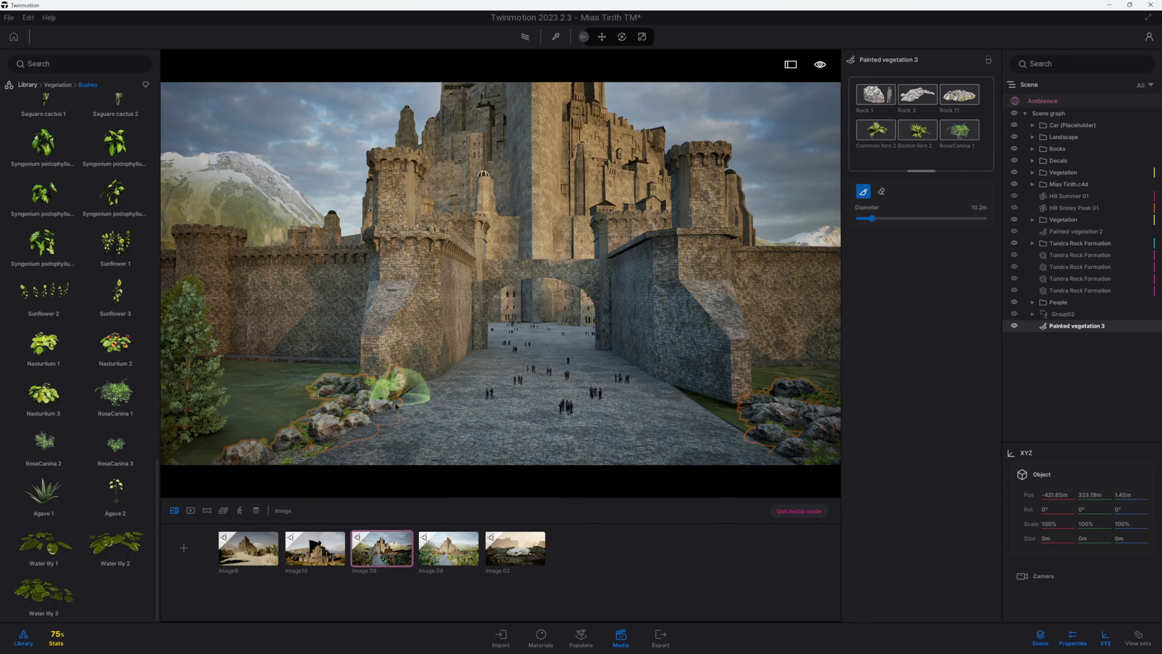
pyautogui.moveTo(779, 415); pyautogui.dragTo(690, 396)
pyautogui.moveTo(780, 388); pyautogui.dragTo(814, 394)
pyautogui.scroll(-3, 673, 328)
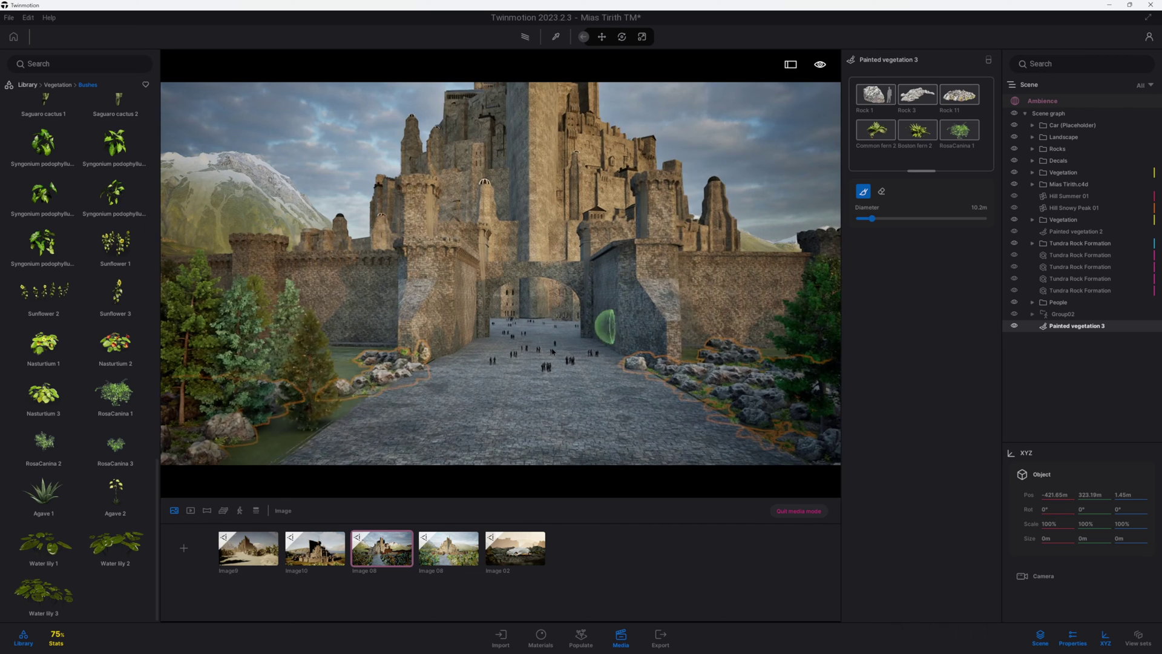
# Place the favourite models Demon Dragon Full Texture and Wyvern Fishing on the road in front of the castle gate
pyautogui.click(146, 85)
pyautogui.click(25, 87)
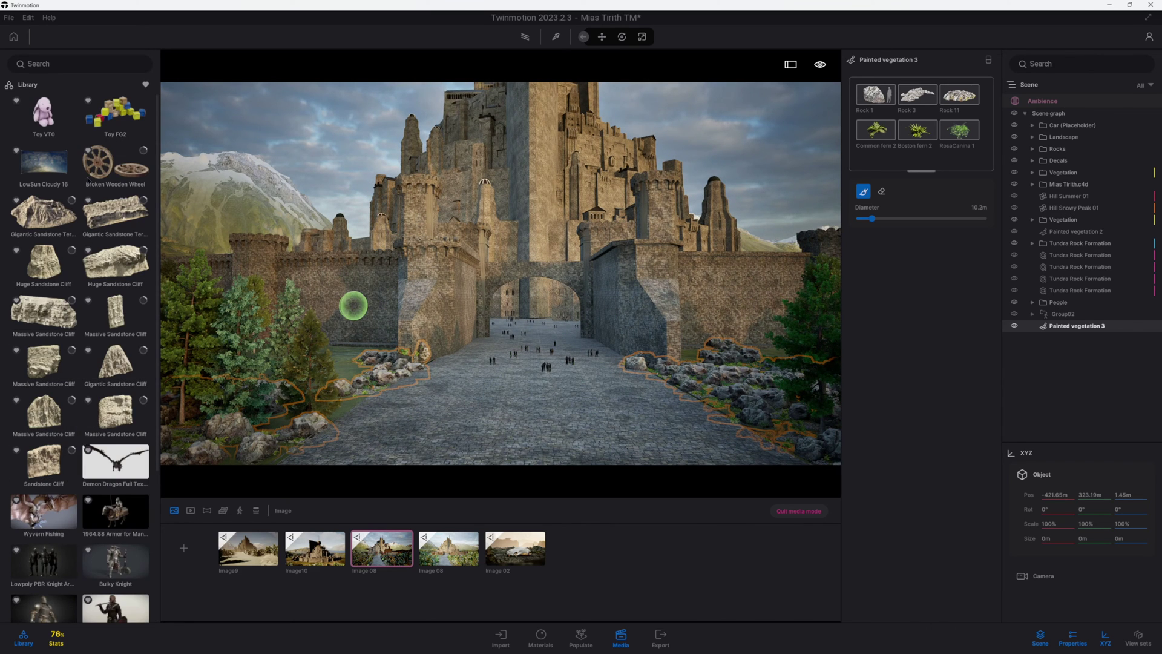
pyautogui.moveTo(127, 490)
pyautogui.moveTo(268, 451); pyautogui.dragTo(521, 383)
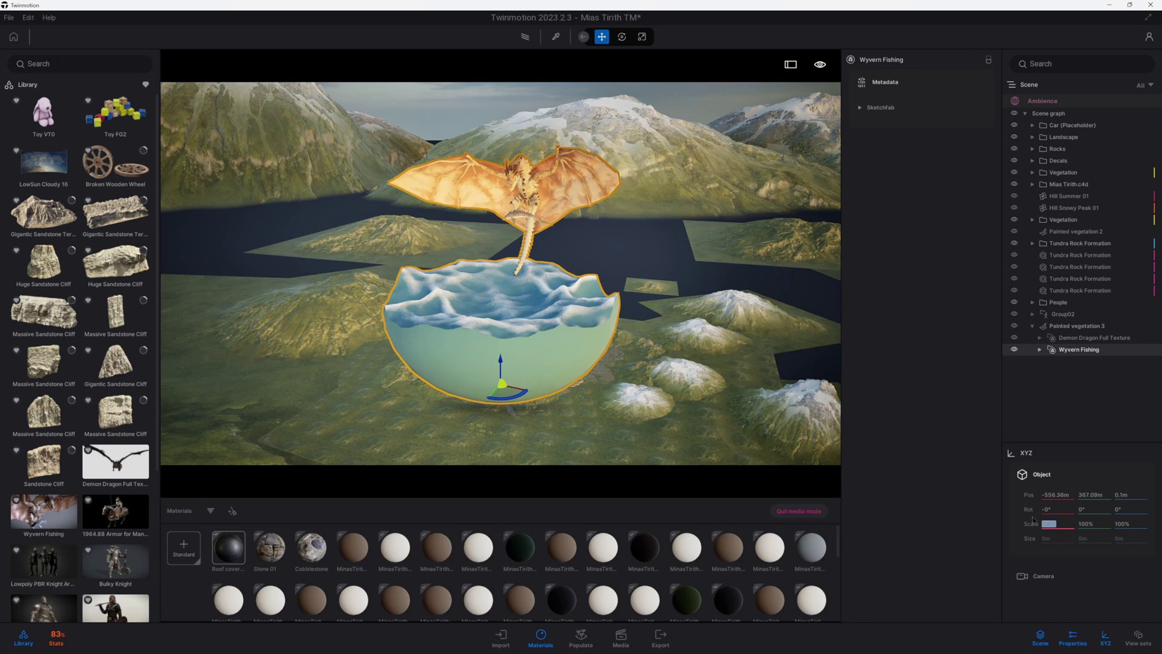
# Set the Wyvern Fishing model's scale to 10% on all three axes
pyautogui.write('10')
pyautogui.press('Tab')
pyautogui.press('Tab')
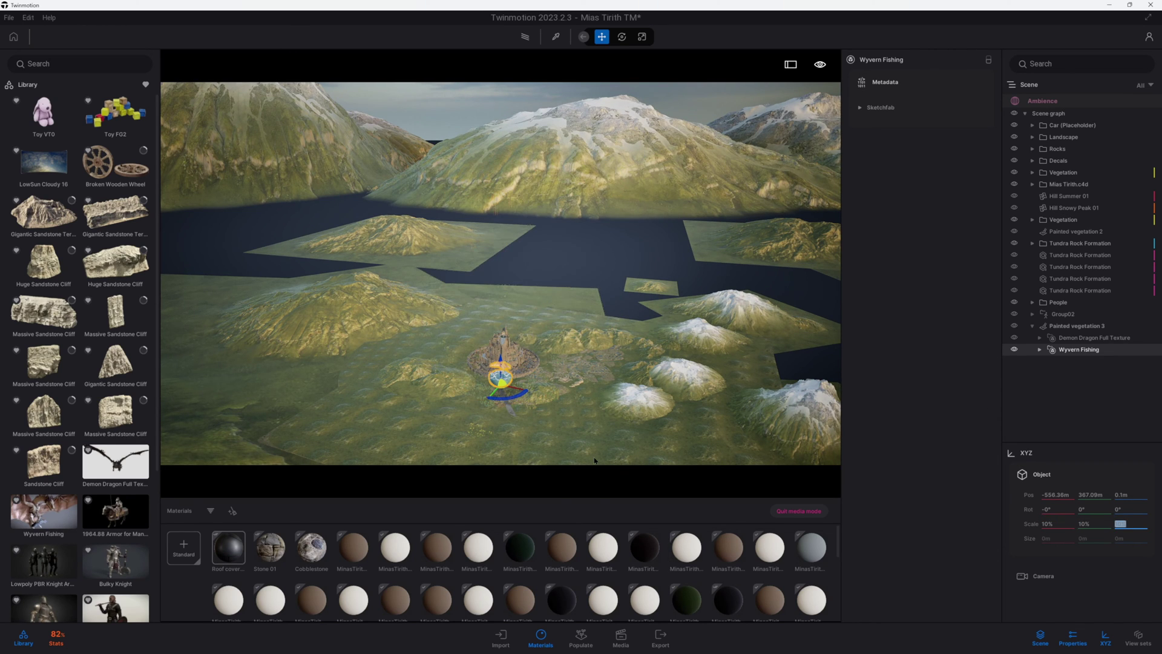
pyautogui.click(1094, 381)
# Frame the Wyvern Fishing model and set its scale to 1% on all three axes
pyautogui.click(1080, 349)
pyautogui.press('f')
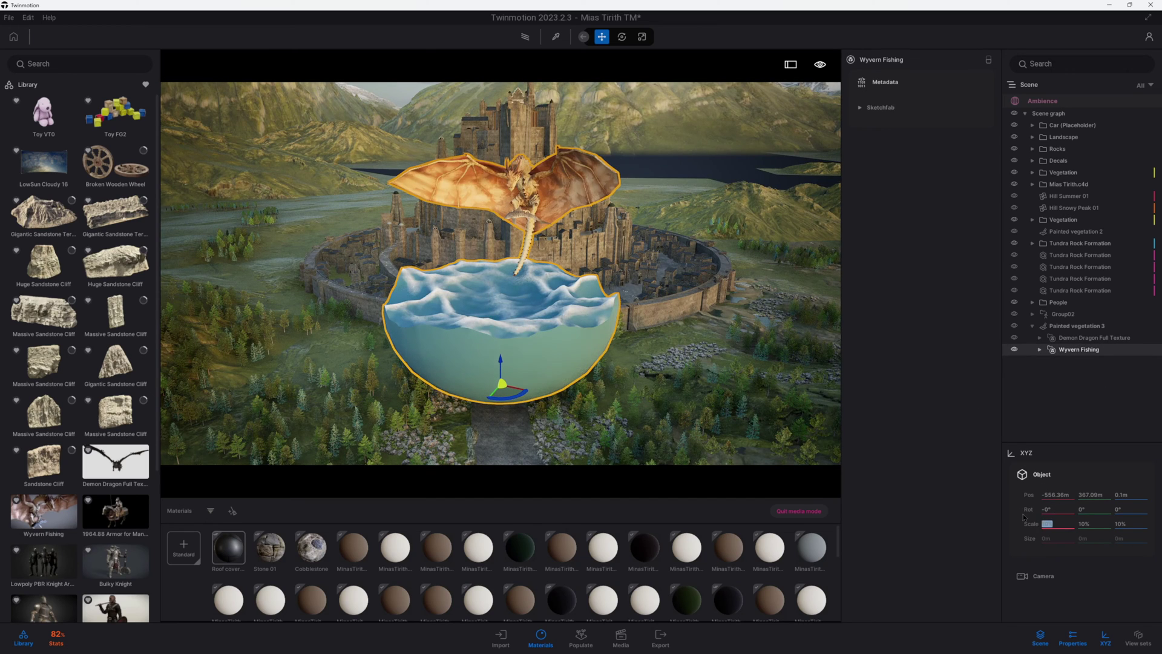
pyautogui.write('1')
pyautogui.press('Tab')
pyautogui.write('1')
pyautogui.press('Tab')
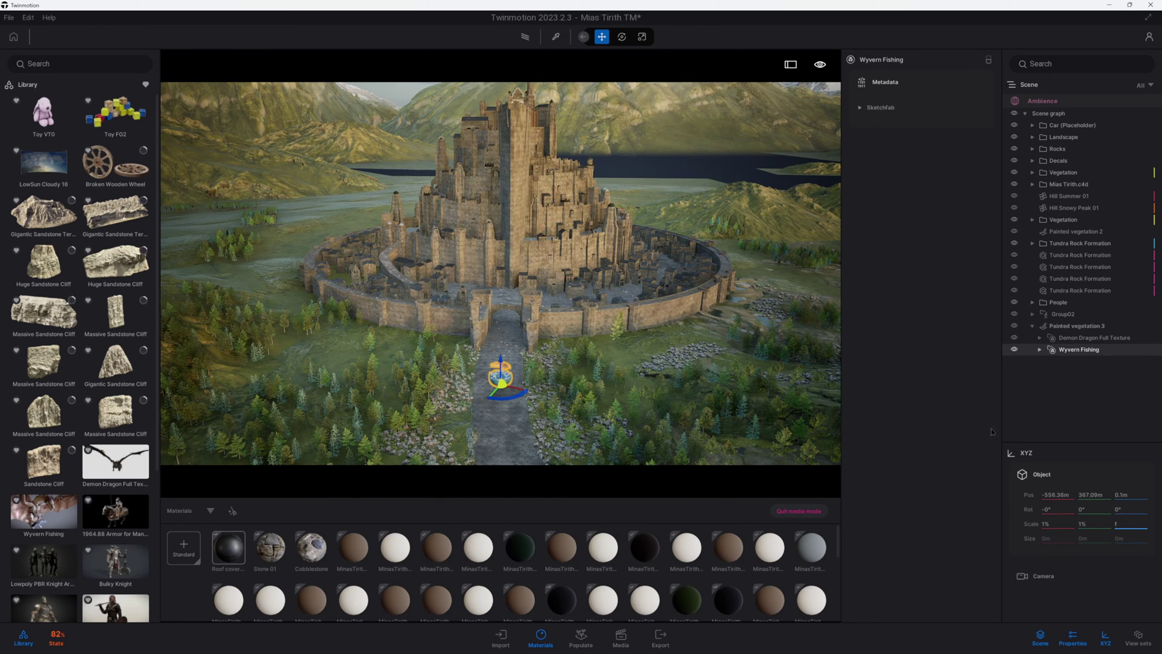
pyautogui.write('1')
# Move the wyvern model off the road to the edge of the trees near the gate, at a height of about 7 m
pyautogui.doubleClick(1079, 349)
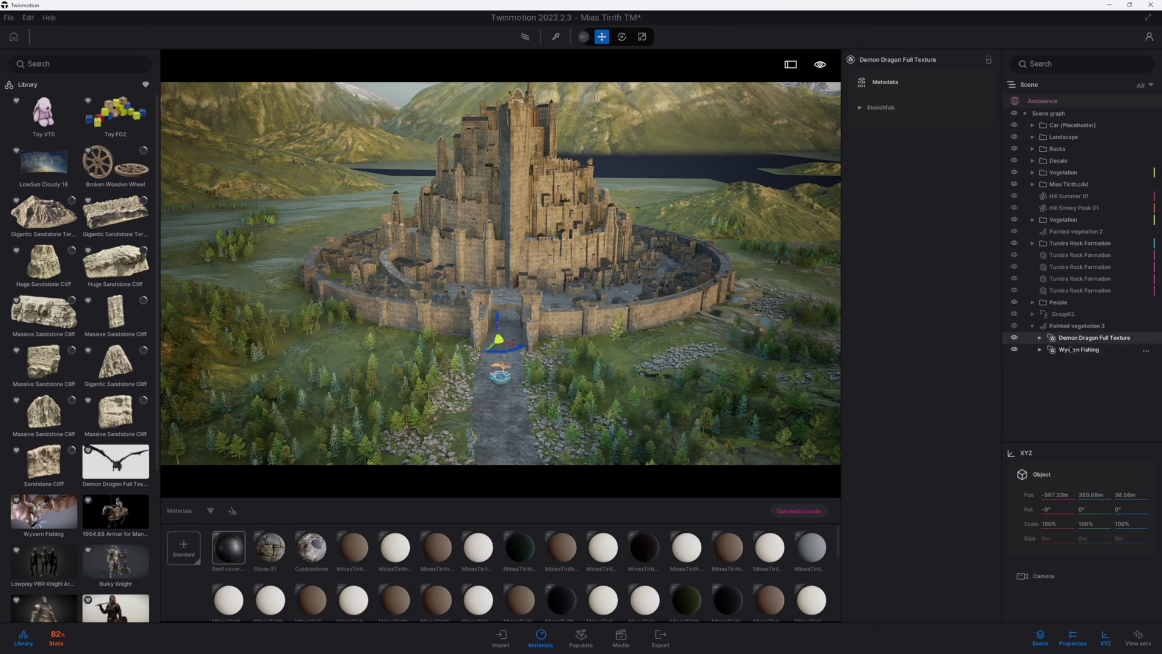
pyautogui.moveTo(512, 425); pyautogui.dragTo(490, 388)
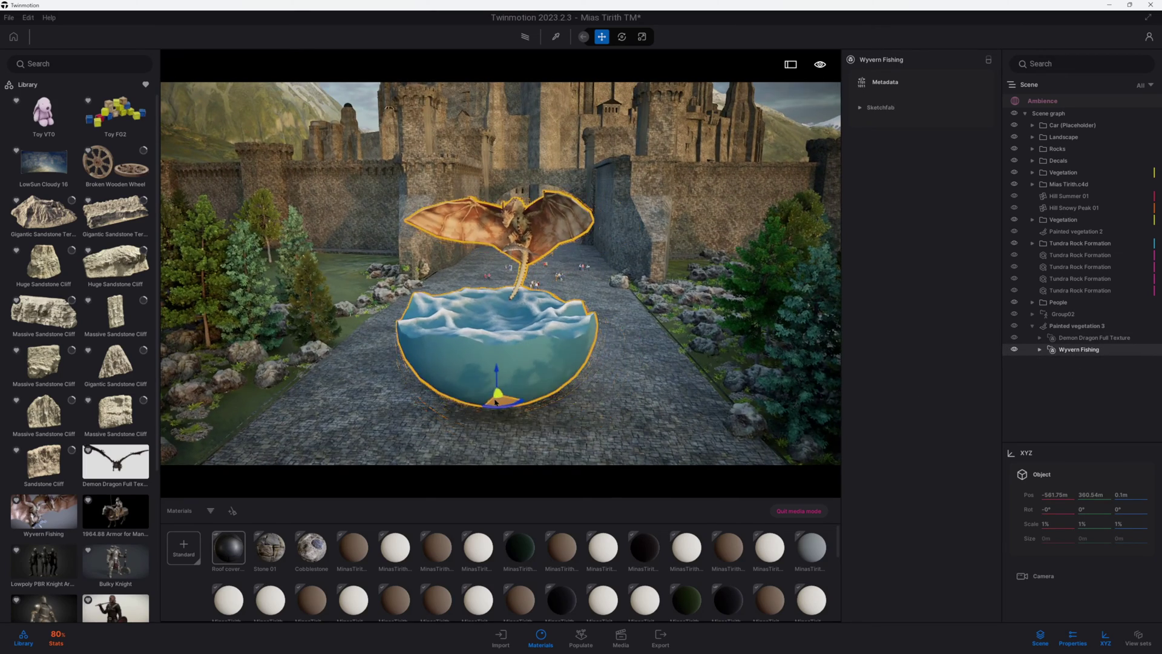
pyautogui.scroll(-5, 491, 382)
pyautogui.moveTo(501, 297); pyautogui.dragTo(500, 271)
pyautogui.moveTo(486, 345); pyautogui.dragTo(593, 346, button='right')
pyautogui.moveTo(239, 297); pyautogui.dragTo(424, 332)
# Delete the water bowl parts from the Wyvern Fishing model, leaving only the creature
pyautogui.click(1039, 350)
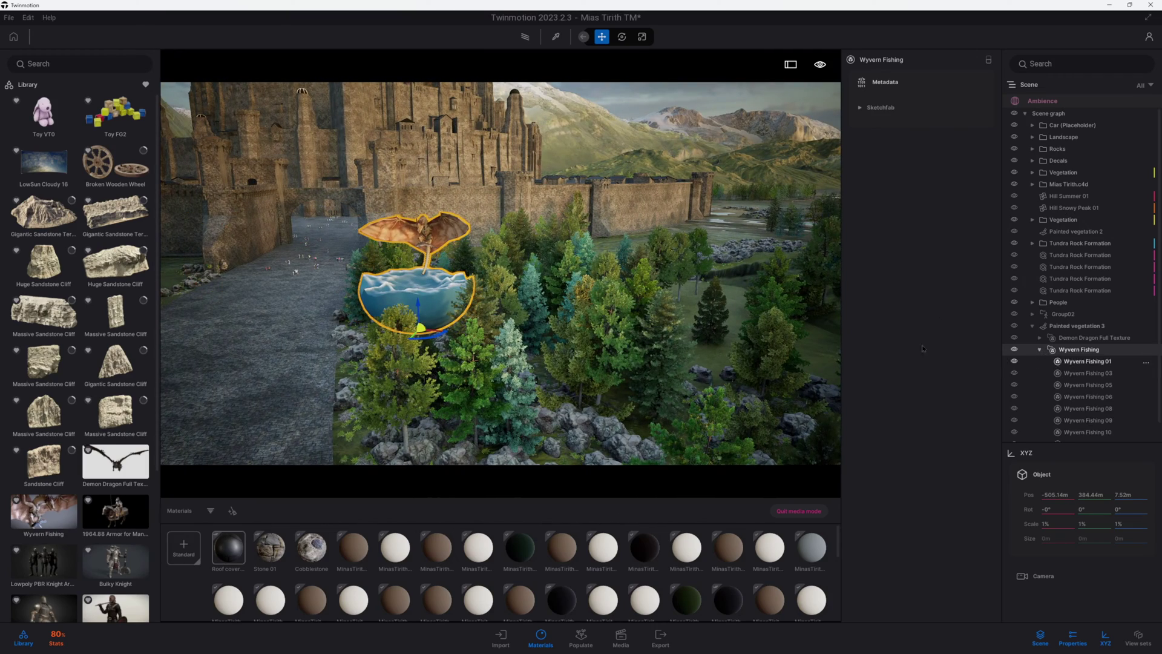
pyautogui.click(440, 294)
pyautogui.press('Delete')
pyautogui.click(434, 289)
pyautogui.click(433, 289)
pyautogui.press('Delete')
pyautogui.click(1040, 350)
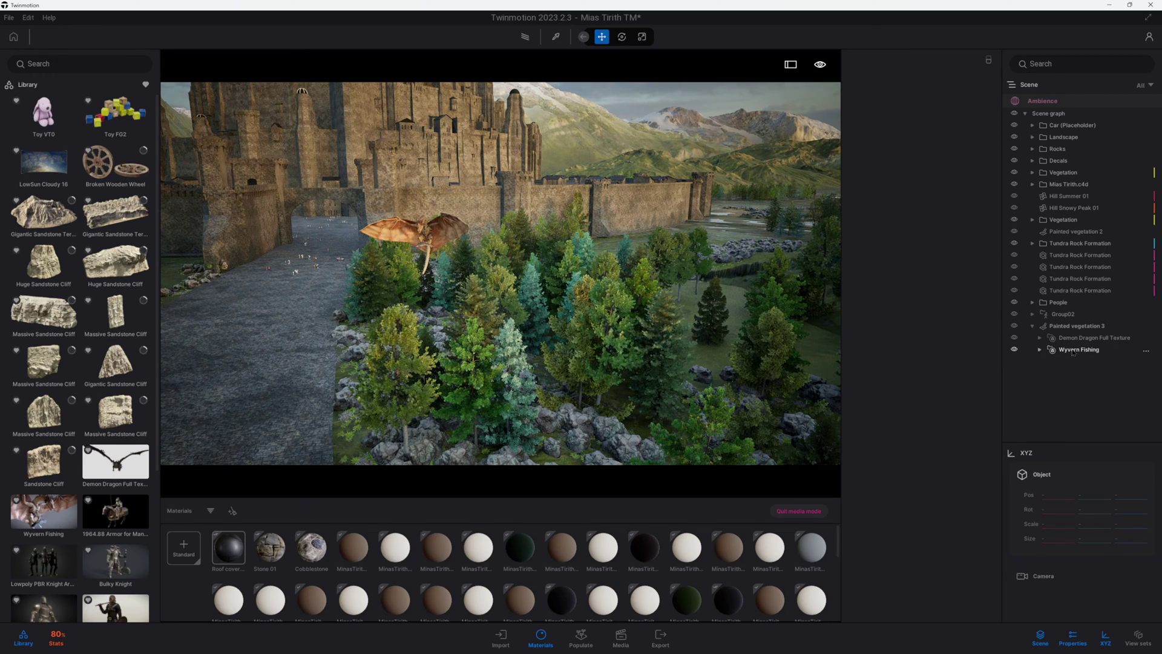
# Select the whole wyvern model and raise it to about 26 m in the air near the castle gate
pyautogui.click(1072, 349)
pyautogui.moveTo(350, 247); pyautogui.dragTo(348, 183)
pyautogui.moveTo(348, 183); pyautogui.dragTo(488, 317, button='right')
pyautogui.moveTo(488, 318); pyautogui.dragTo(506, 372, button='middle')
pyautogui.scroll(4, 506, 373)
pyautogui.scroll(-3, 507, 373)
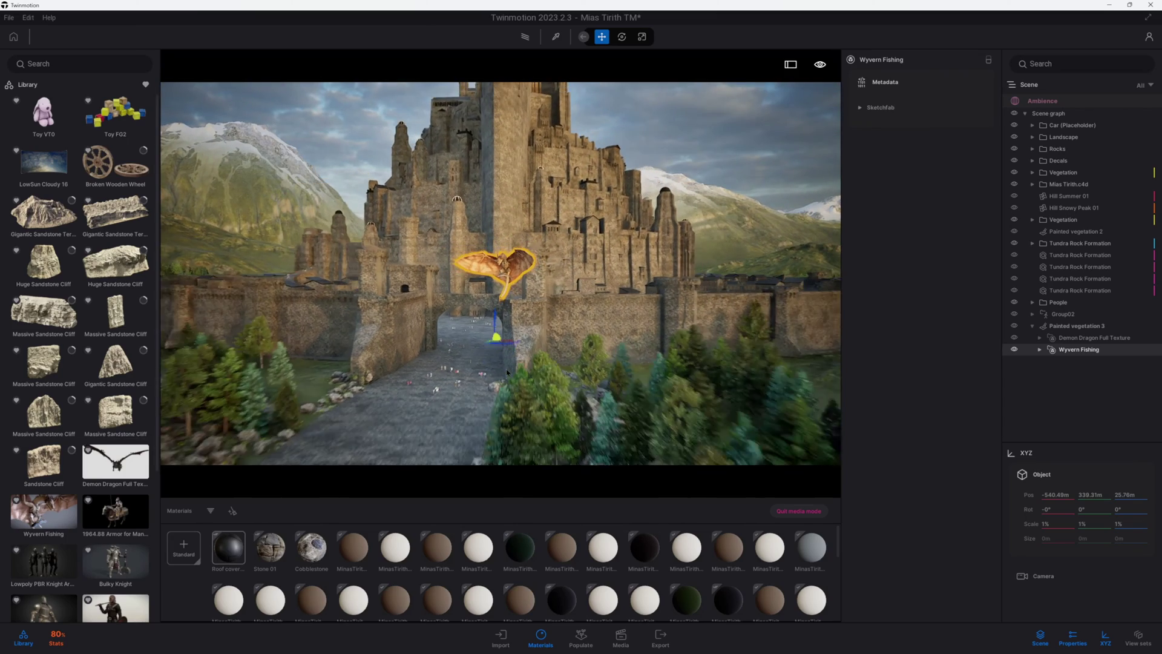
# Bring the wyvern close to the camera on the right side of the road in the Image9 view and turn it about its vertical axis
pyautogui.moveTo(115, 560)
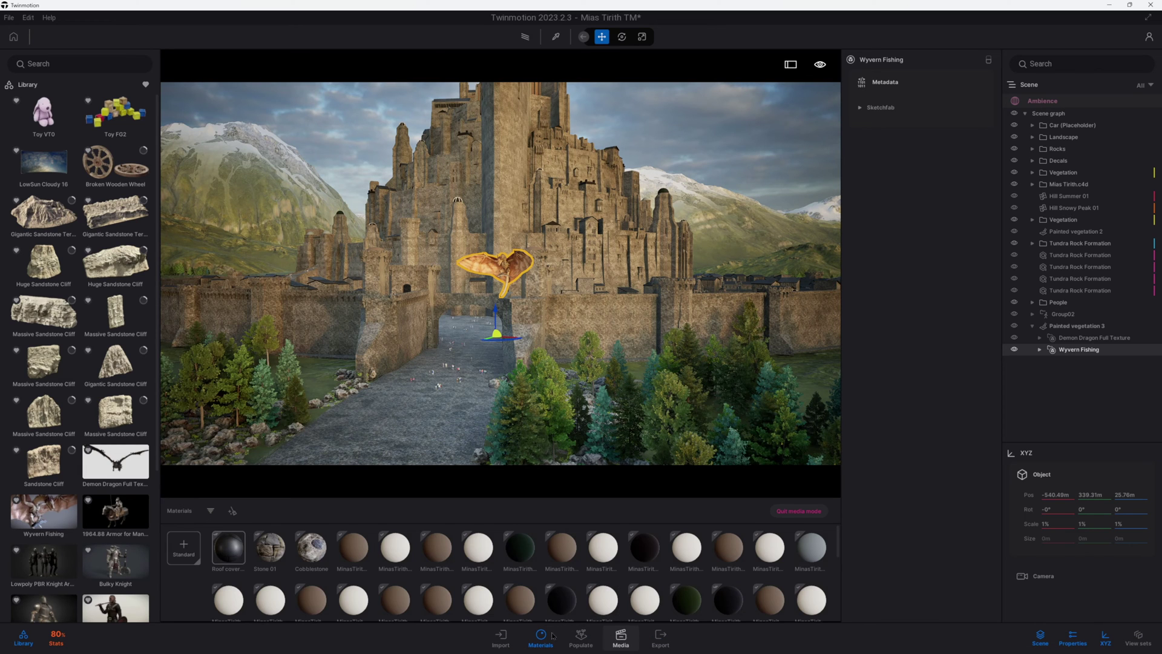
pyautogui.click(614, 638)
pyautogui.click(264, 551)
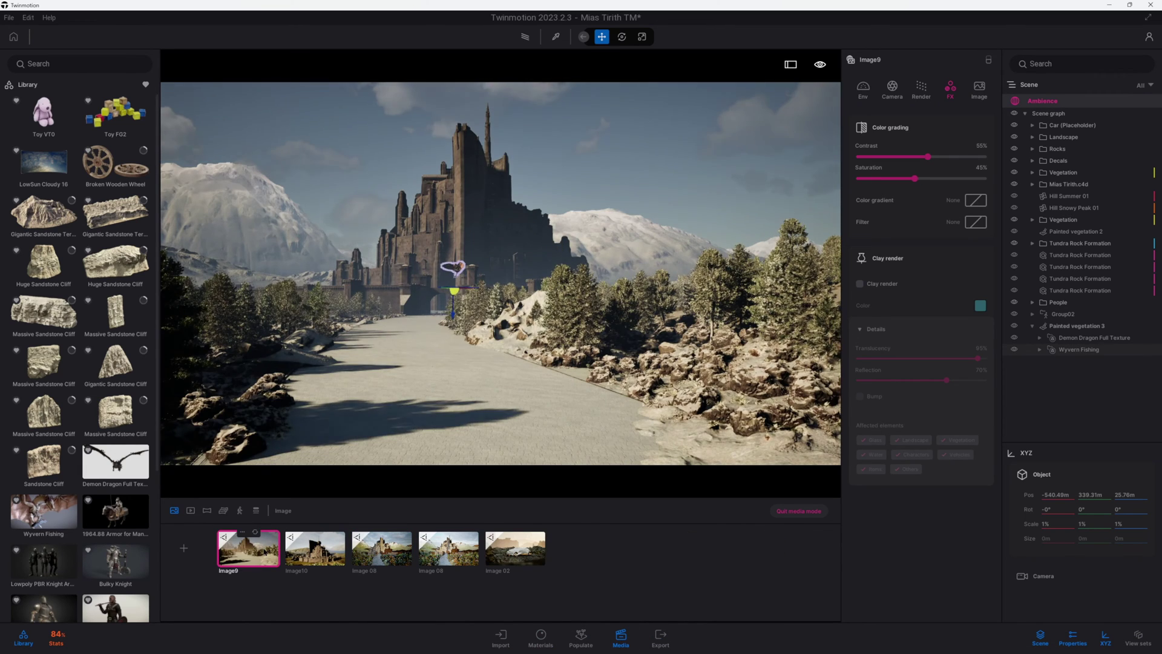
pyautogui.moveTo(455, 293); pyautogui.dragTo(613, 366)
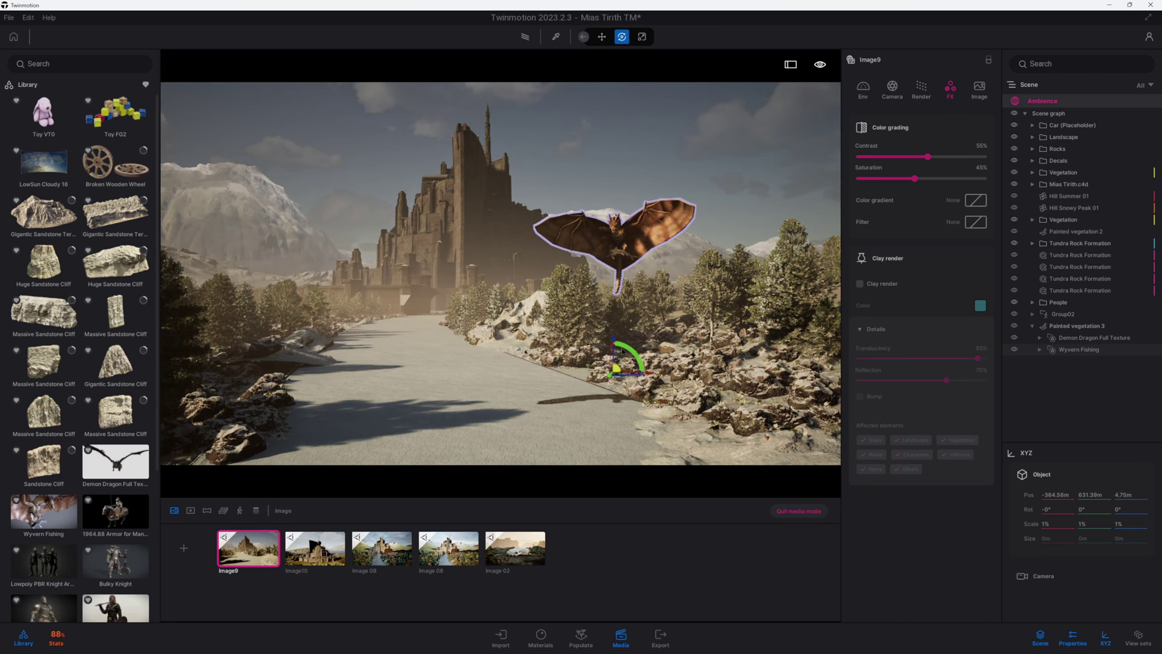
pyautogui.moveTo(627, 379); pyautogui.dragTo(530, 378)
pyautogui.moveTo(616, 367); pyautogui.dragTo(694, 314)
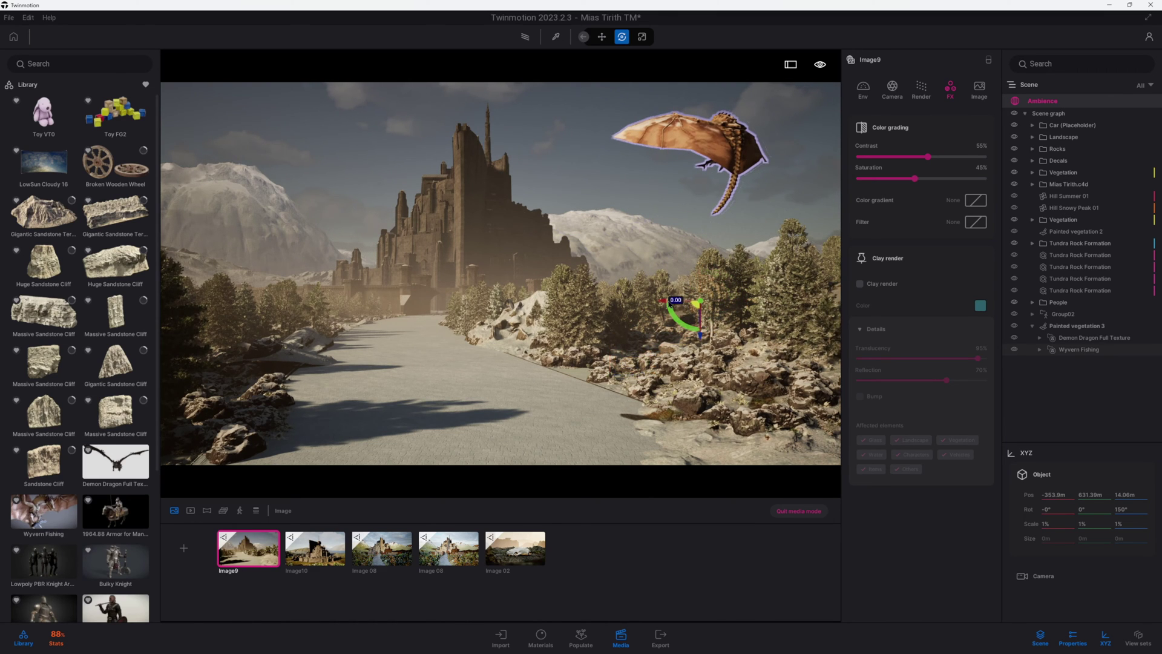
# Move the wyvern higher and farther away into the sky to the right of the castle and restore the saved Image9 view
pyautogui.press('e')
pyautogui.moveTo(676, 286); pyautogui.dragTo(672, 348, button='right')
pyautogui.moveTo(648, 437); pyautogui.dragTo(624, 266)
pyautogui.moveTo(648, 283); pyautogui.dragTo(506, 475)
pyautogui.click(261, 554)
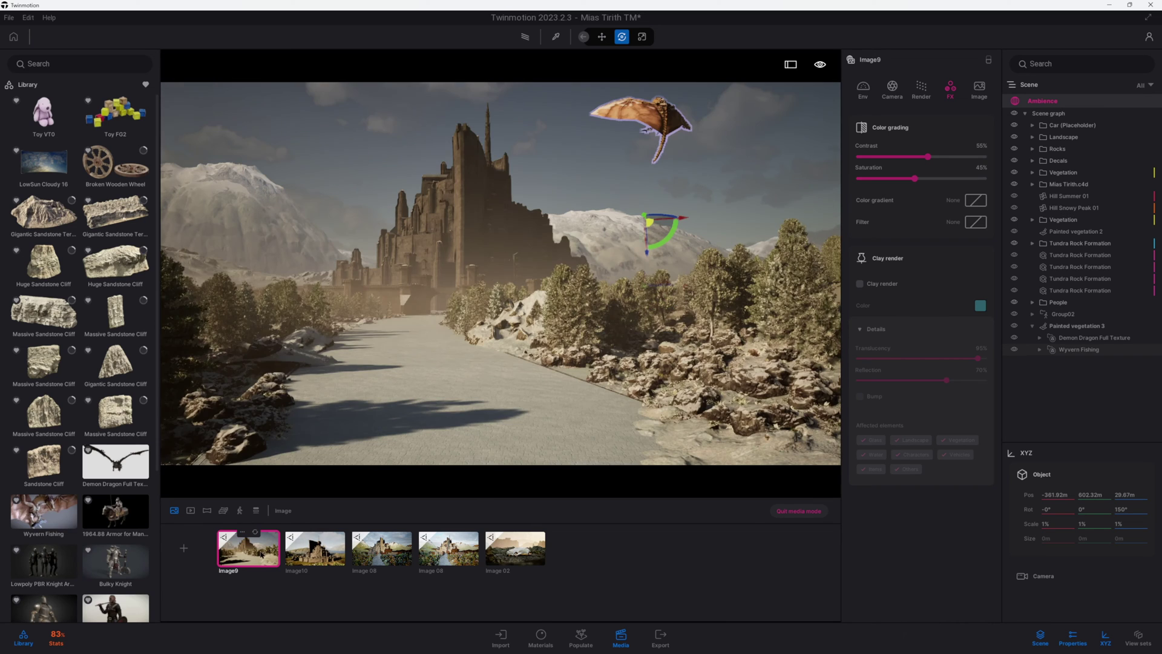
# Place The Sea Squad seagull flocks around the castle and its gate and restore the saved Image9 view
pyautogui.moveTo(100, 526)
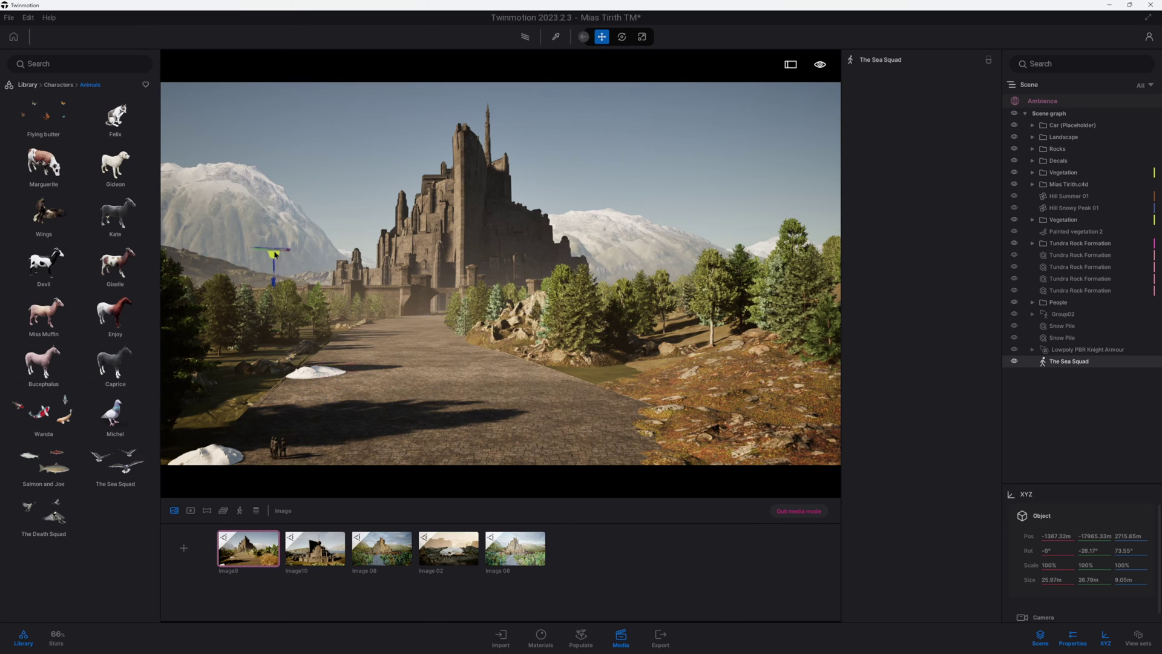
pyautogui.click(271, 197)
pyautogui.click(115, 461)
pyautogui.click(330, 418)
pyautogui.moveTo(329, 395); pyautogui.dragTo(329, 288)
pyautogui.moveTo(115, 466); pyautogui.dragTo(446, 321)
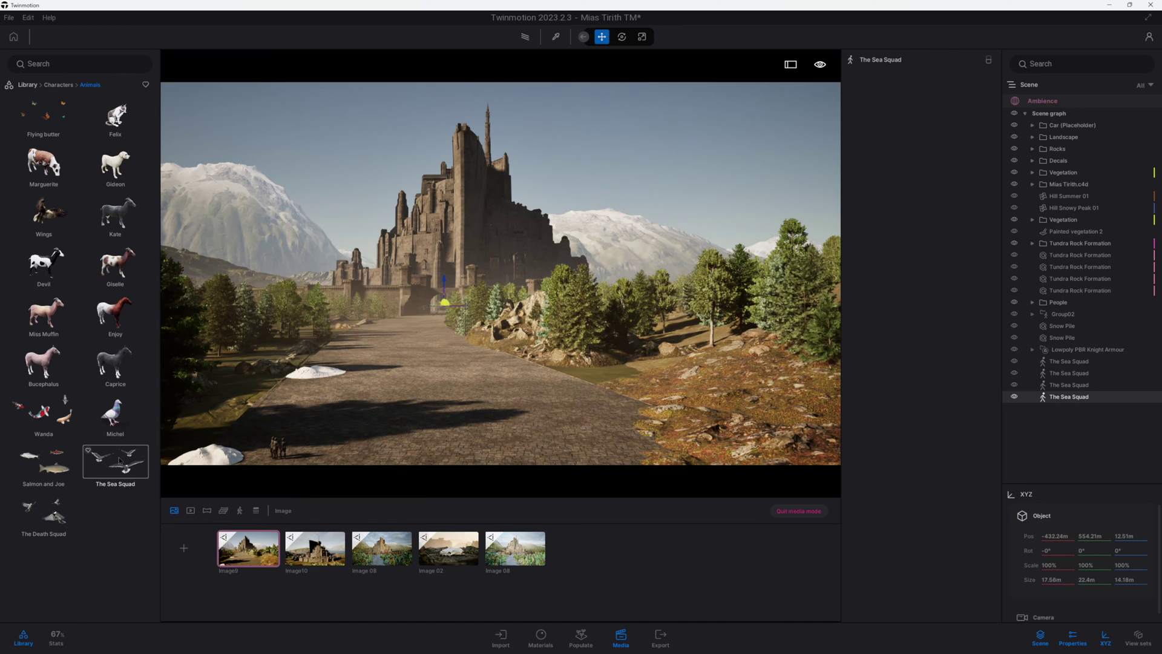
pyautogui.press('e')
pyautogui.moveTo(500, 230); pyautogui.dragTo(502, 263, button='right')
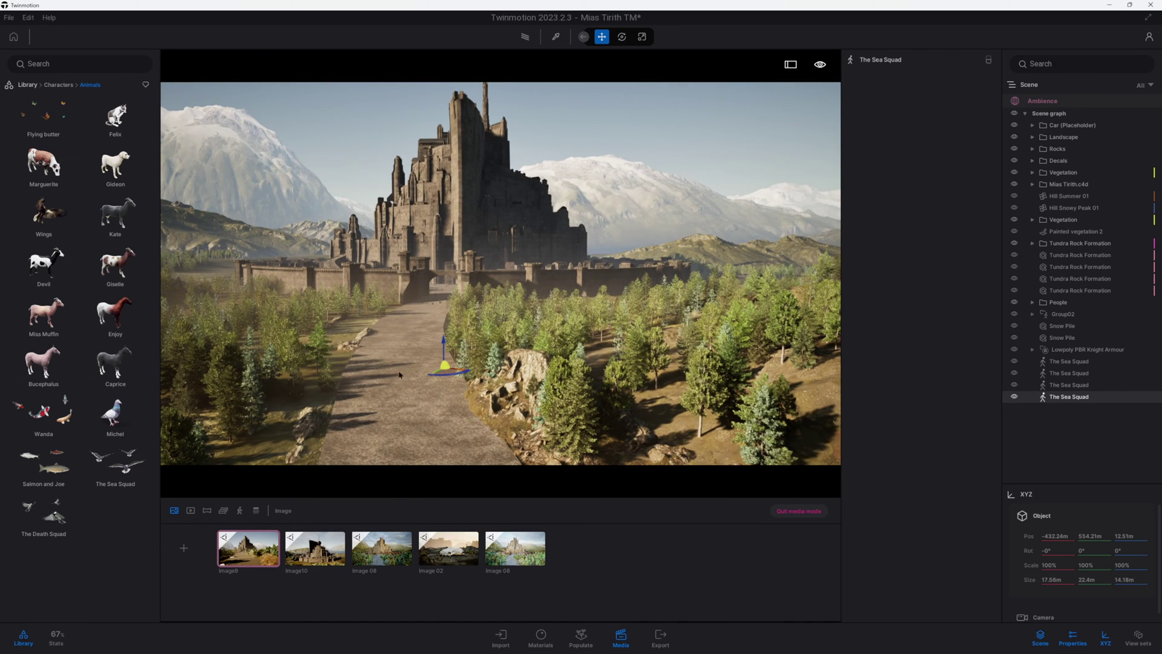
pyautogui.click(256, 548)
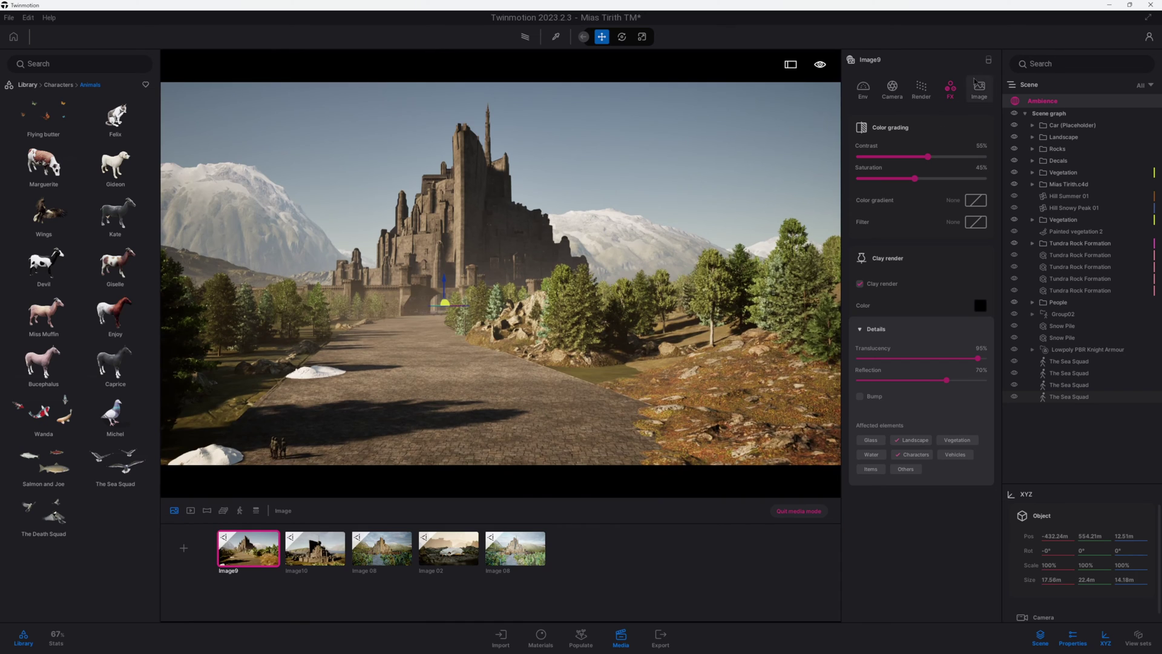
# Dock the Image9 properties below the scene list and create a new video whose first keyframe uses the Image9 view
pyautogui.click(988, 60)
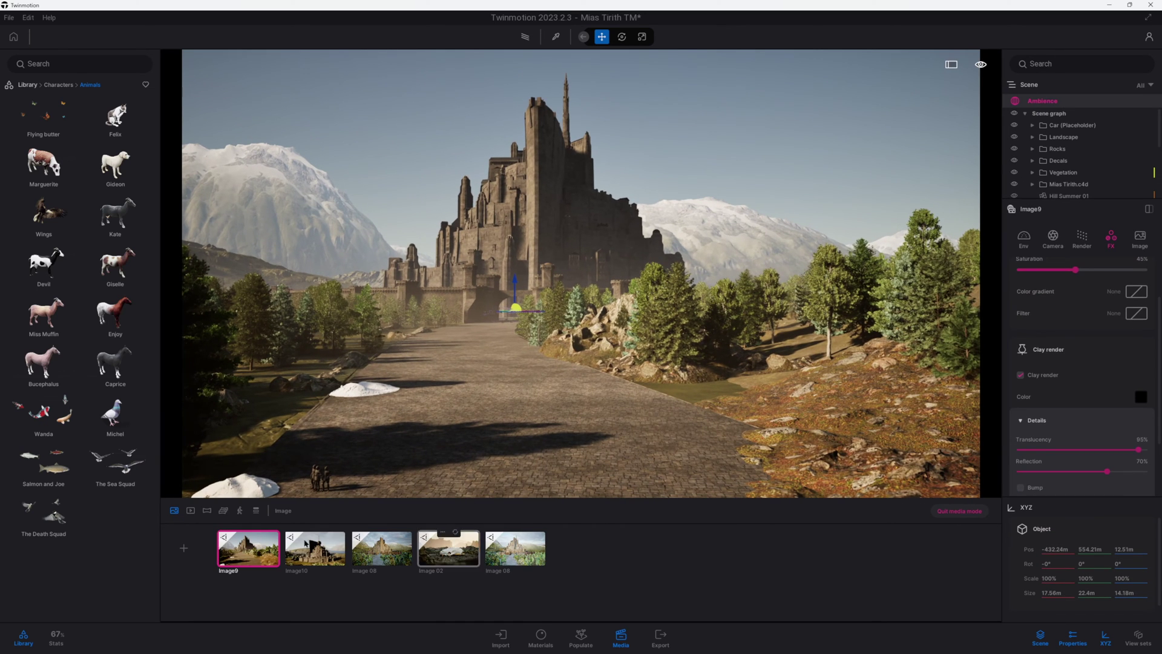
pyautogui.click(191, 510)
pyautogui.click(183, 548)
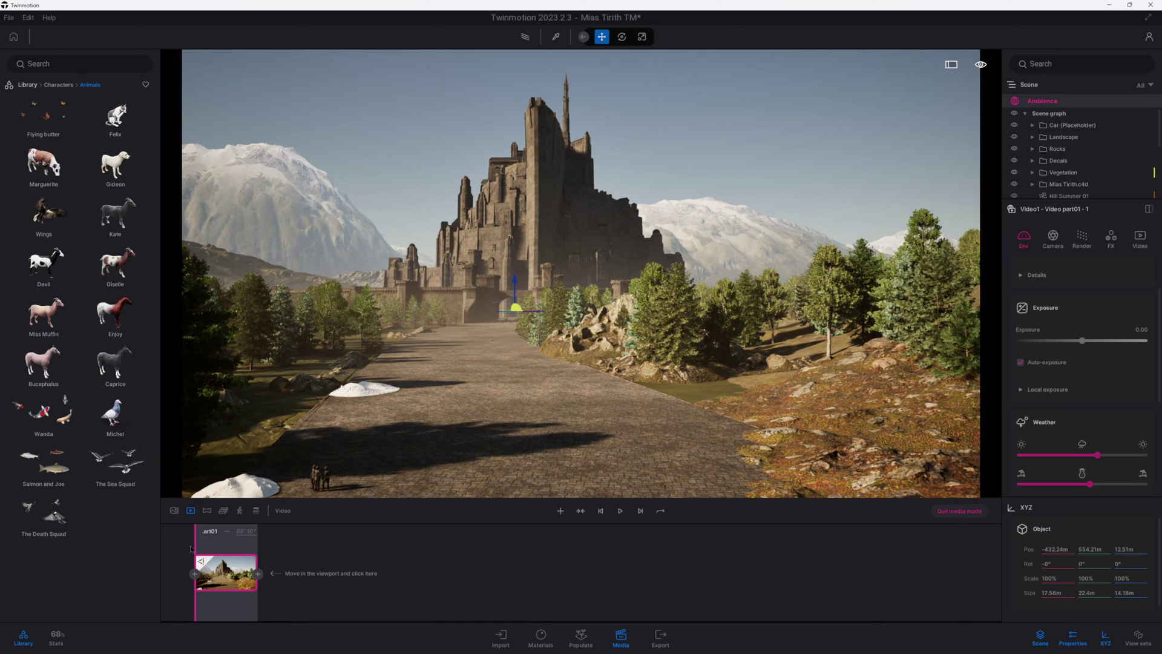
pyautogui.scroll(4, 464, 279)
pyautogui.click(225, 567)
pyautogui.moveTo(550, 454); pyautogui.dragTo(520, 448, button='right')
pyautogui.press('w')
pyautogui.press('a')
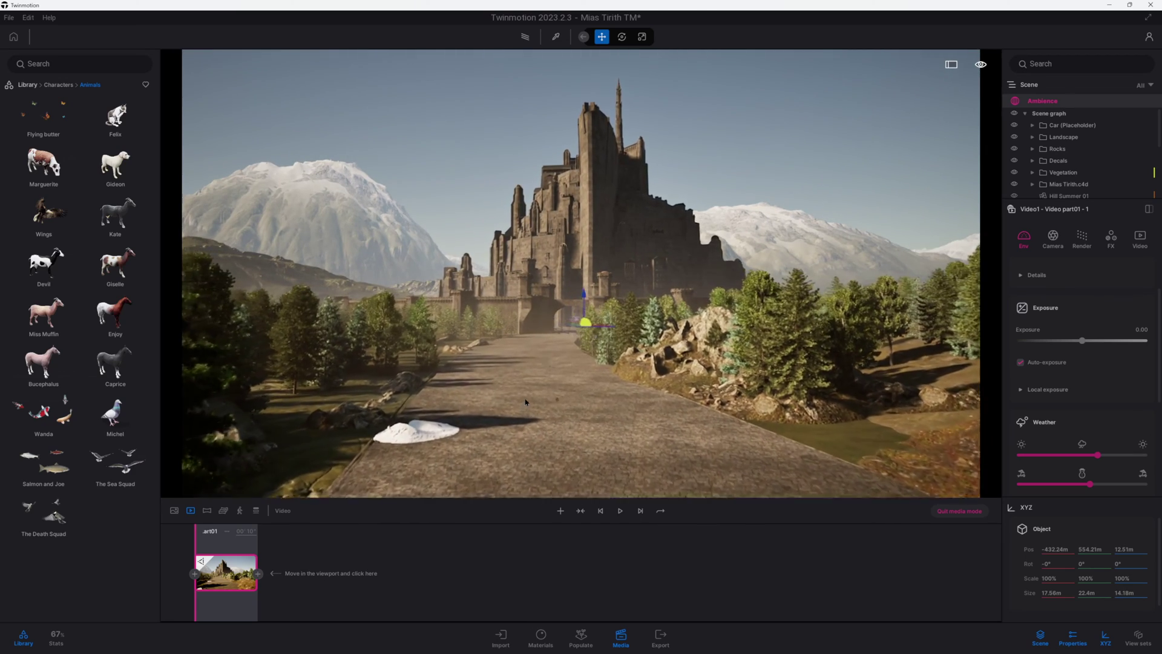
pyautogui.moveTo(596, 366); pyautogui.dragTo(573, 401, button='right')
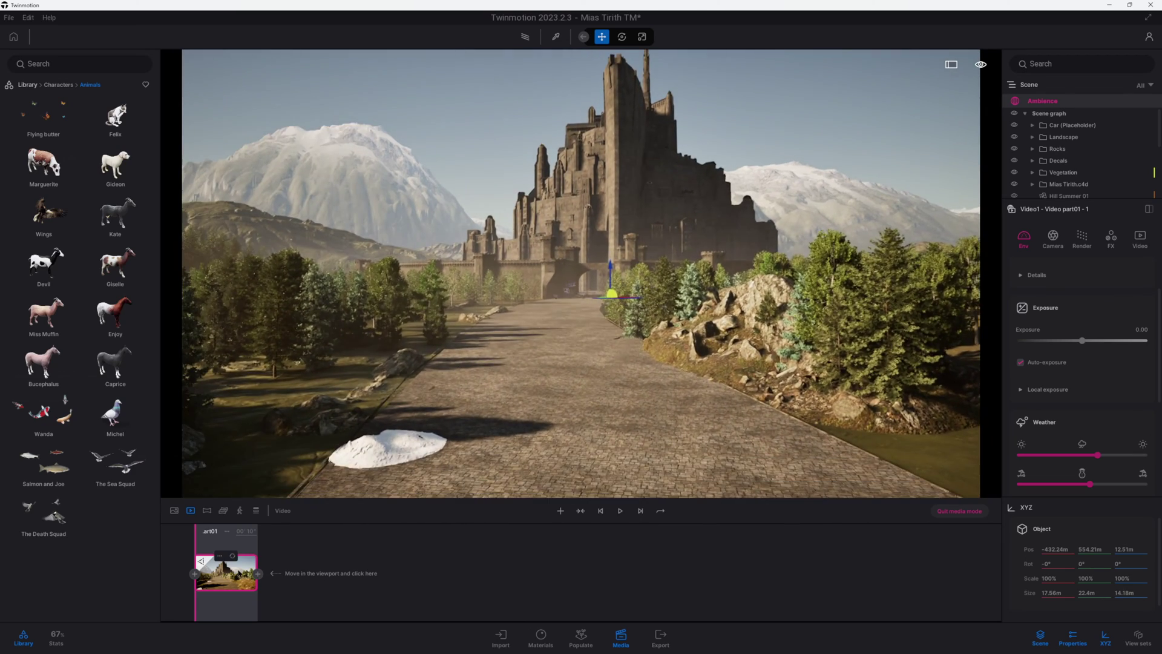
pyautogui.click(226, 568)
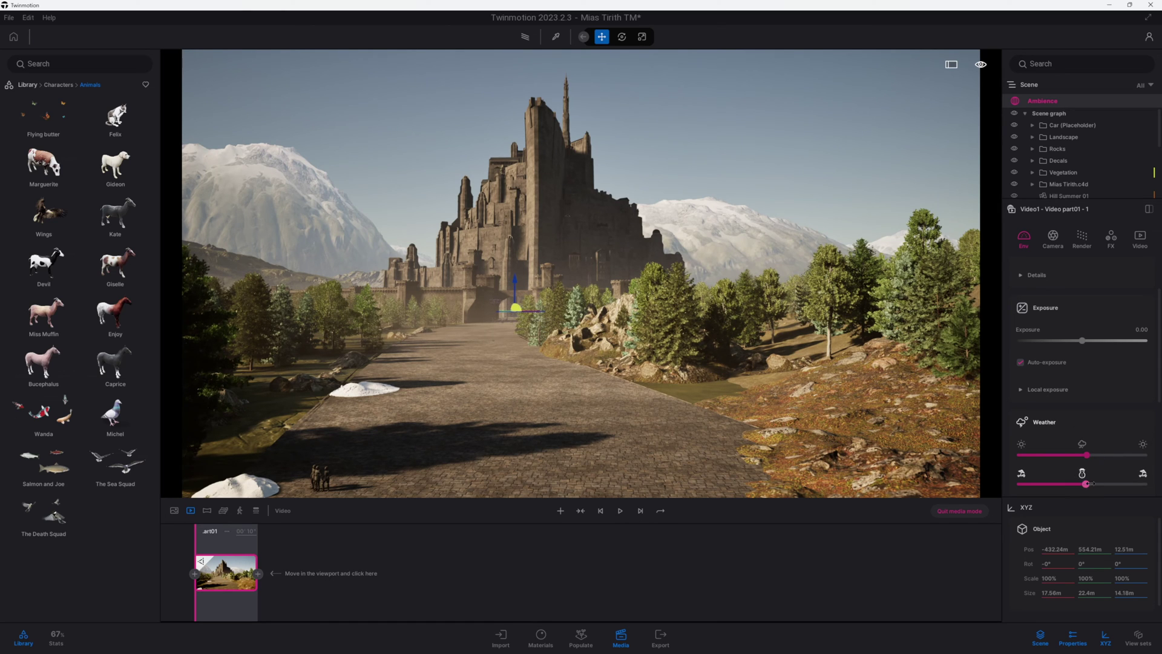
# Hide both snow piles beside the road in the foreground
pyautogui.click(255, 493)
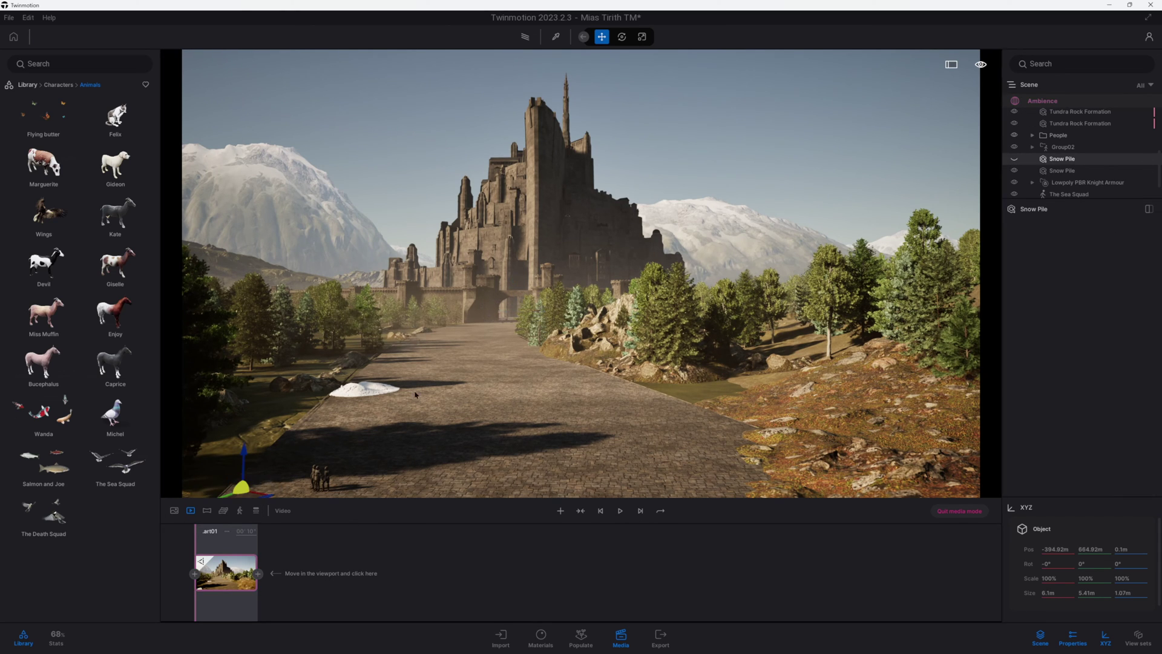
pyautogui.click(366, 395)
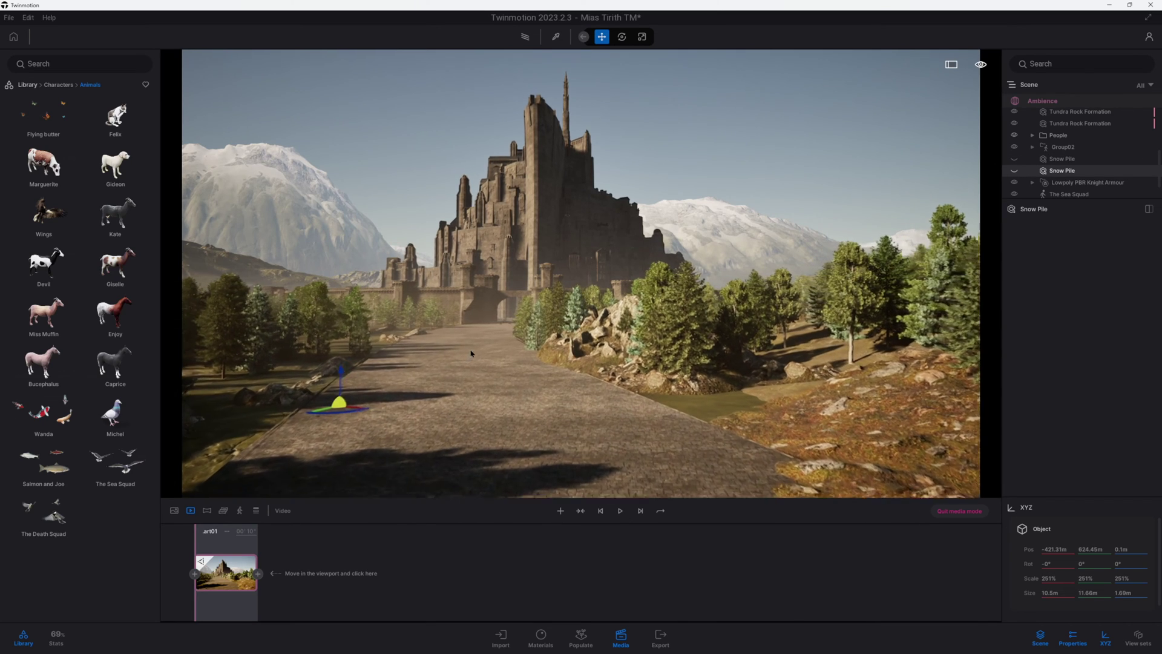
pyautogui.press('w')
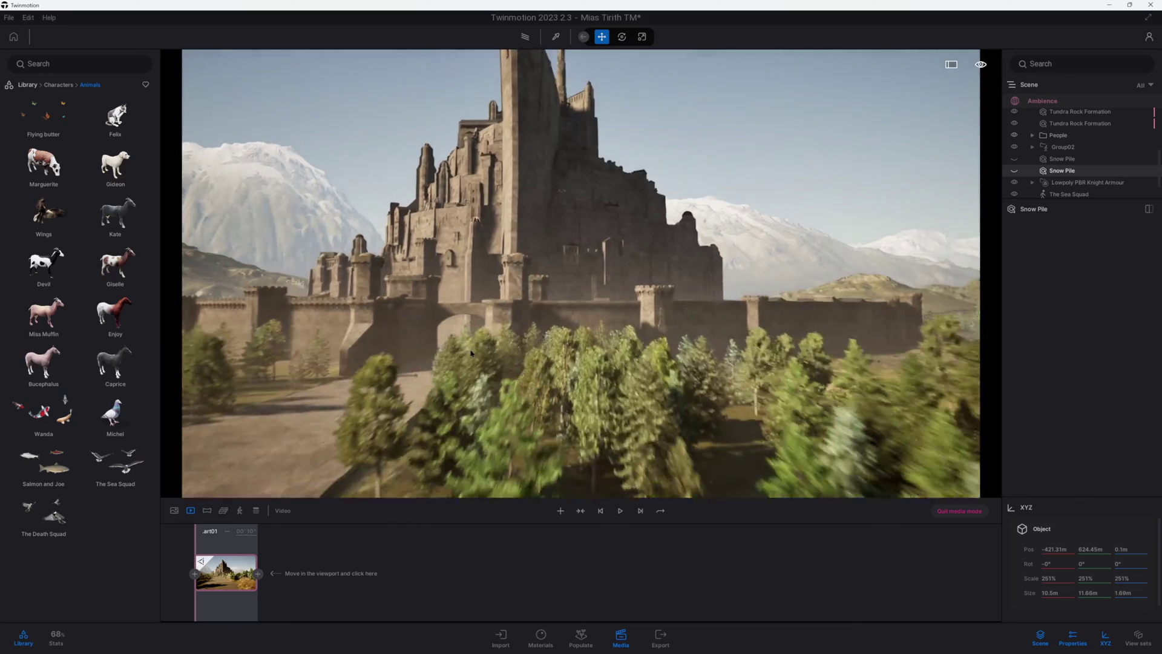
# Fly the camera from the first keyframe along the road to the castle gate and add a second video keyframe there
pyautogui.click(234, 571)
pyautogui.press('w')
pyautogui.moveTo(448, 439); pyautogui.dragTo(613, 395, button='right')
pyautogui.press('Up')
pyautogui.press('Up')
pyautogui.press('Up')
pyautogui.press('Up')
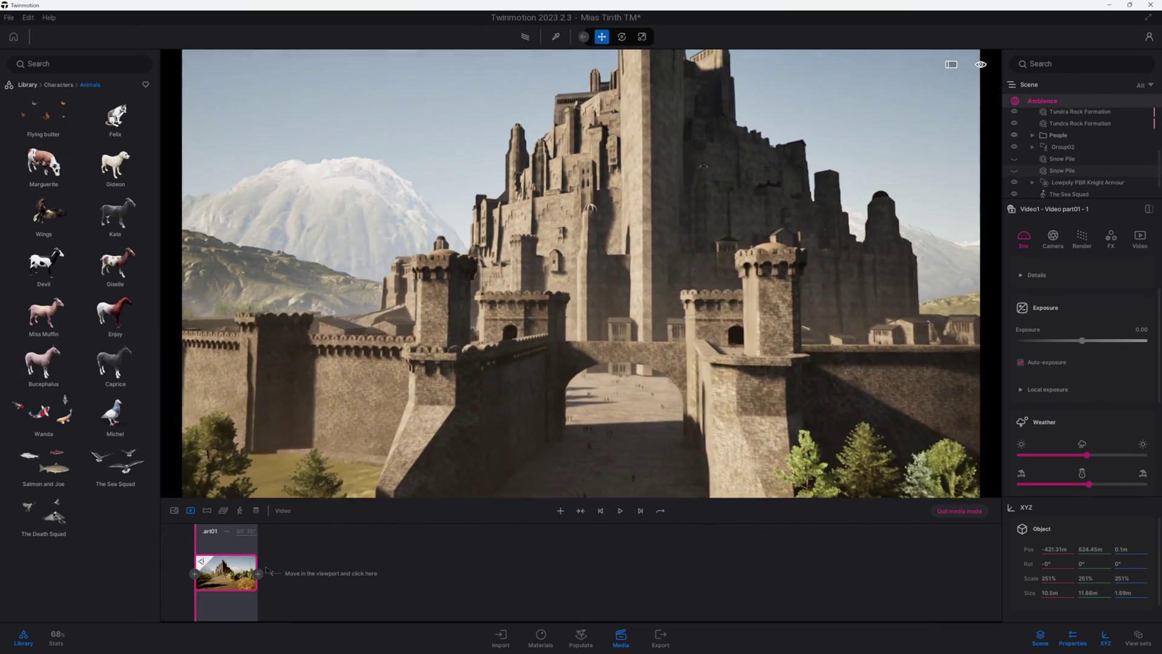
pyautogui.click(258, 573)
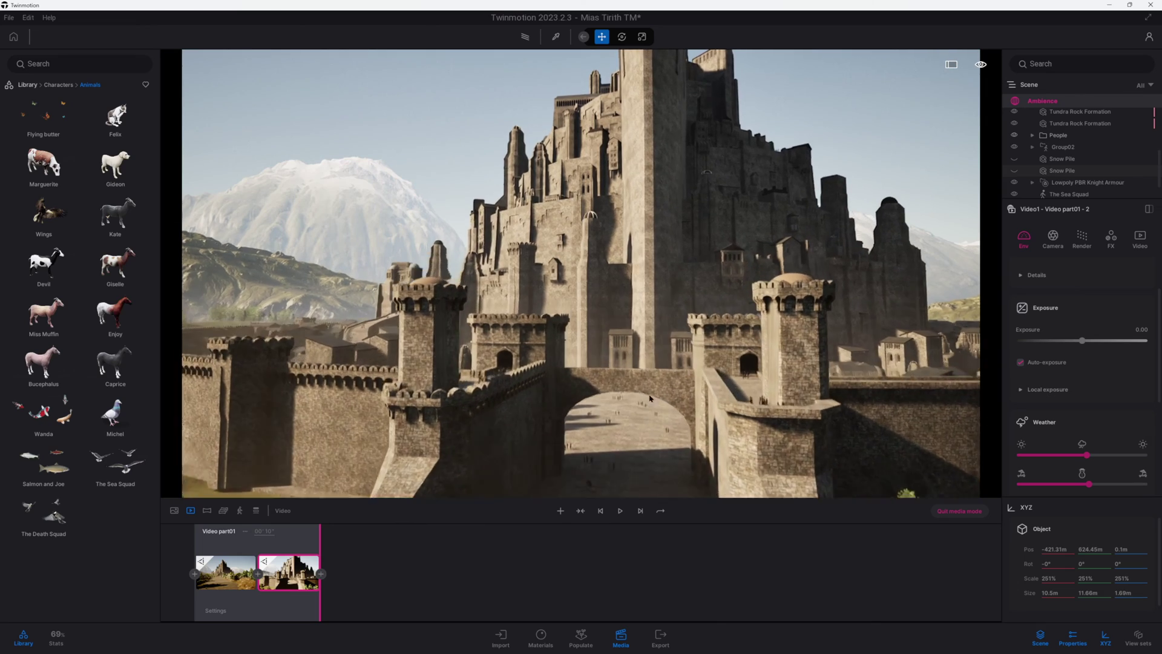
# Advance the camera over the gate to the city houses at the foot of the castle and add a third keyframe
pyautogui.press('w')
pyautogui.moveTo(681, 307); pyautogui.dragTo(679, 347, button='right')
pyautogui.click(321, 573)
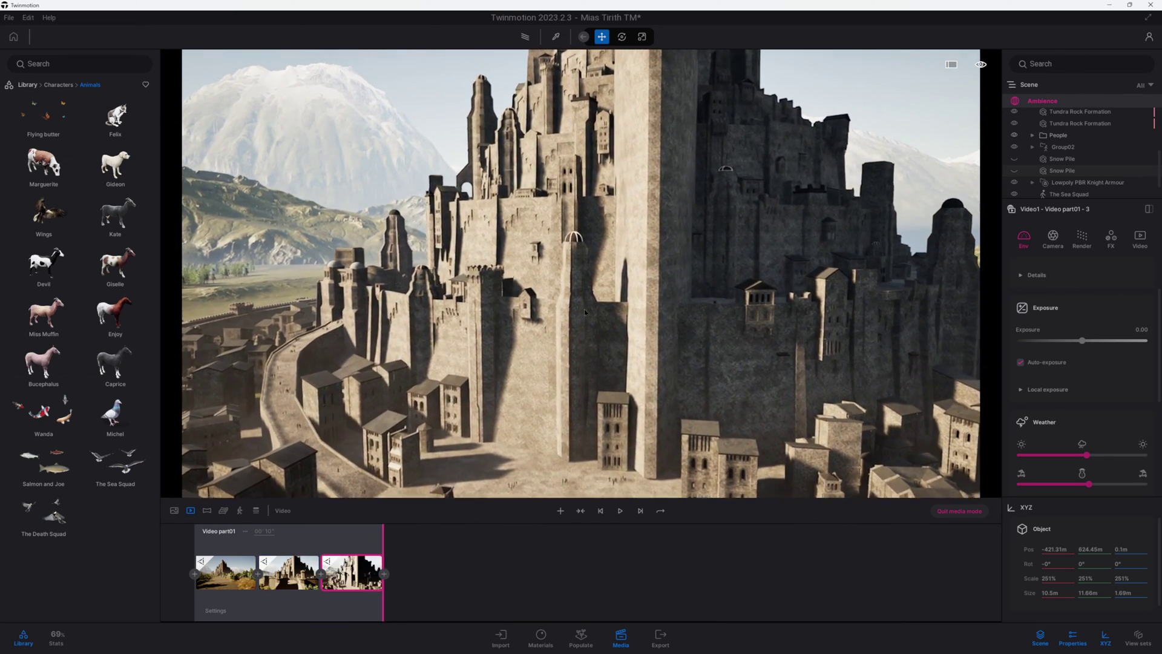
# Raise the camera past the tall central buttress up to the citadel courtyard and add a fourth keyframe overlooking it
pyautogui.press('w')
pyautogui.press('e')
pyautogui.press('w')
pyautogui.press('e')
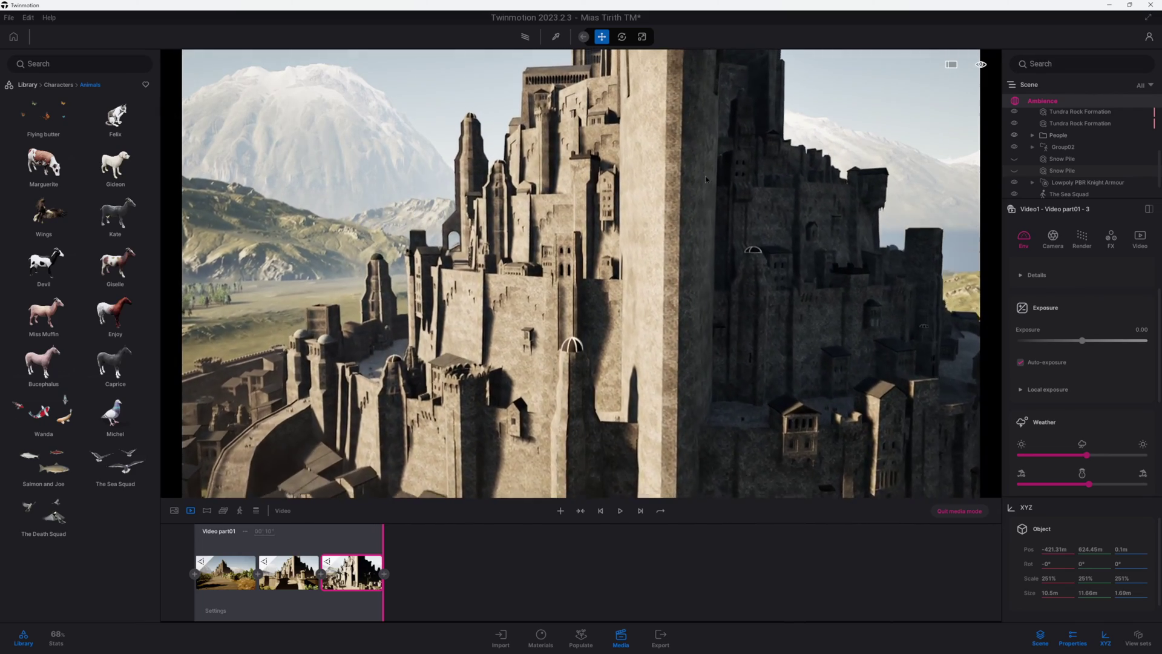
pyautogui.press('w')
pyautogui.press('e')
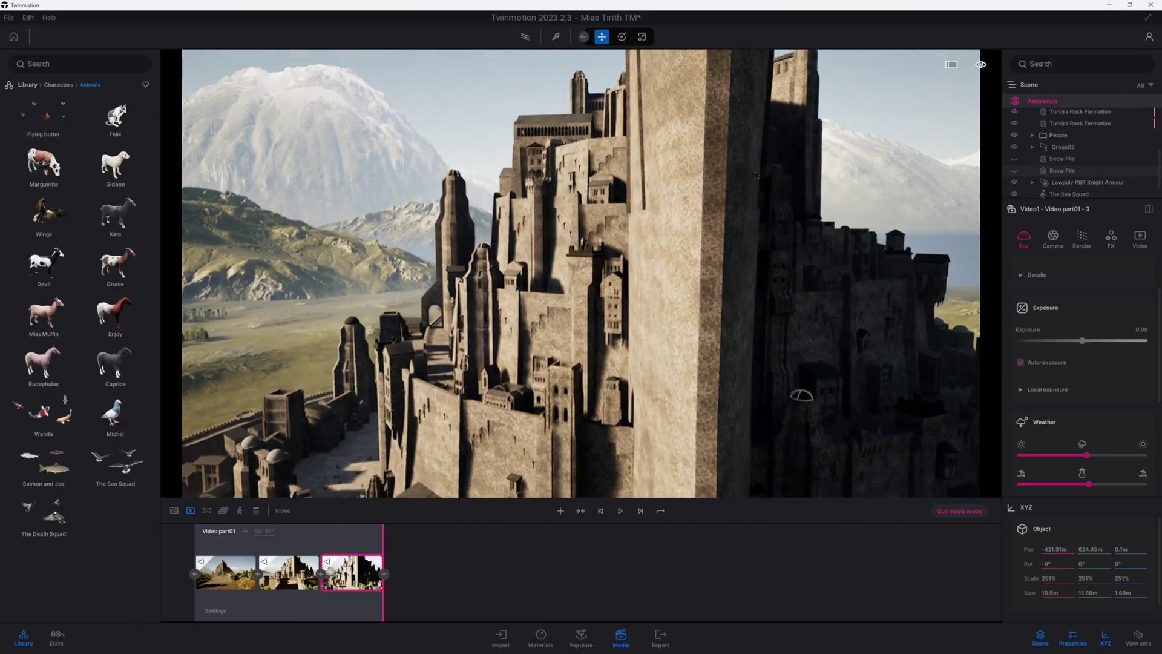
pyautogui.press('w')
pyautogui.press('e')
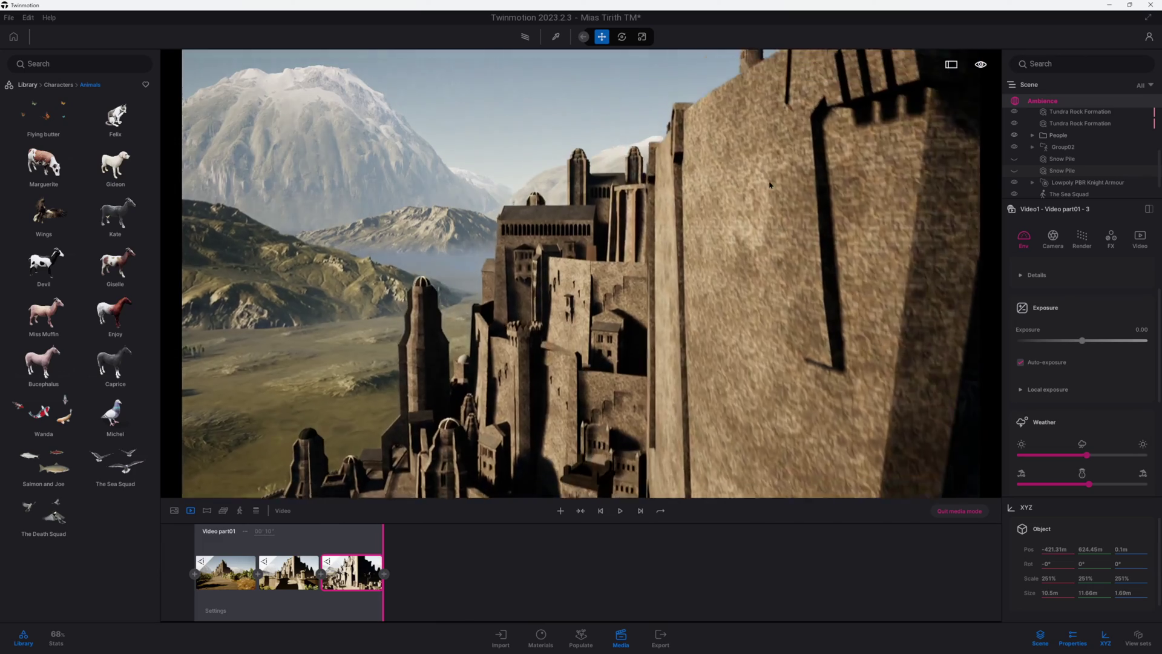
pyautogui.press('Right')
pyautogui.press('Right')
pyautogui.press('Right')
pyautogui.click(385, 574)
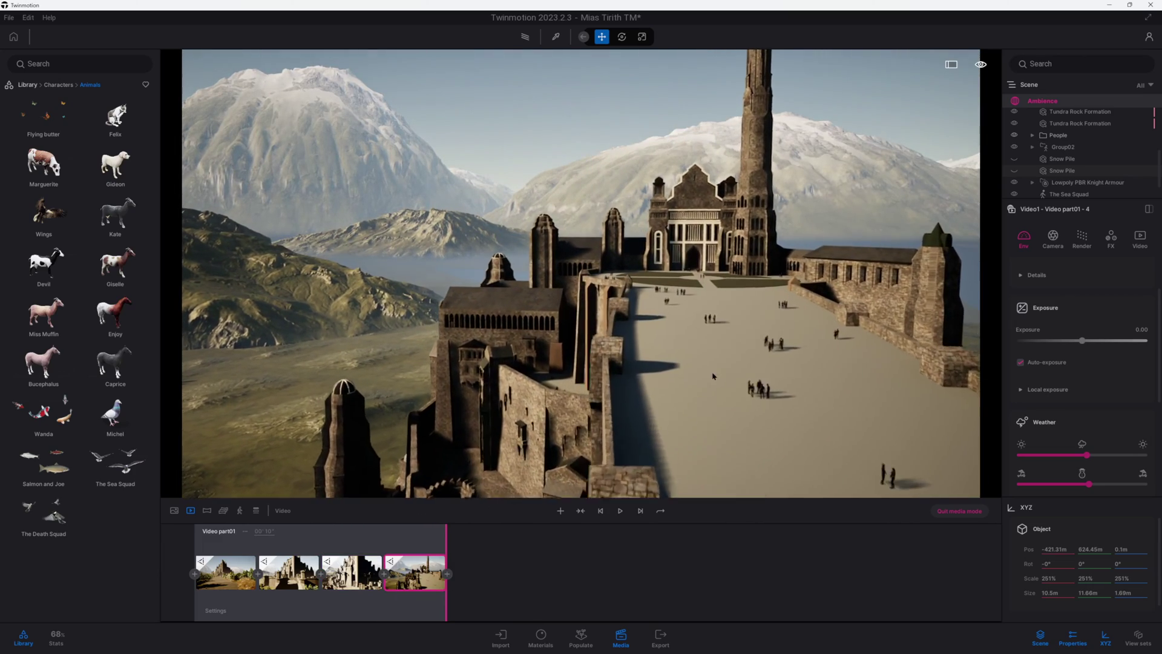
# Move the camera across the courtyard to face the citadel hall and its lawns, and add a fifth keyframe
pyautogui.press('w')
pyautogui.moveTo(714, 371); pyautogui.dragTo(780, 423, button='right')
pyautogui.moveTo(544, 445); pyautogui.dragTo(564, 395, button='right')
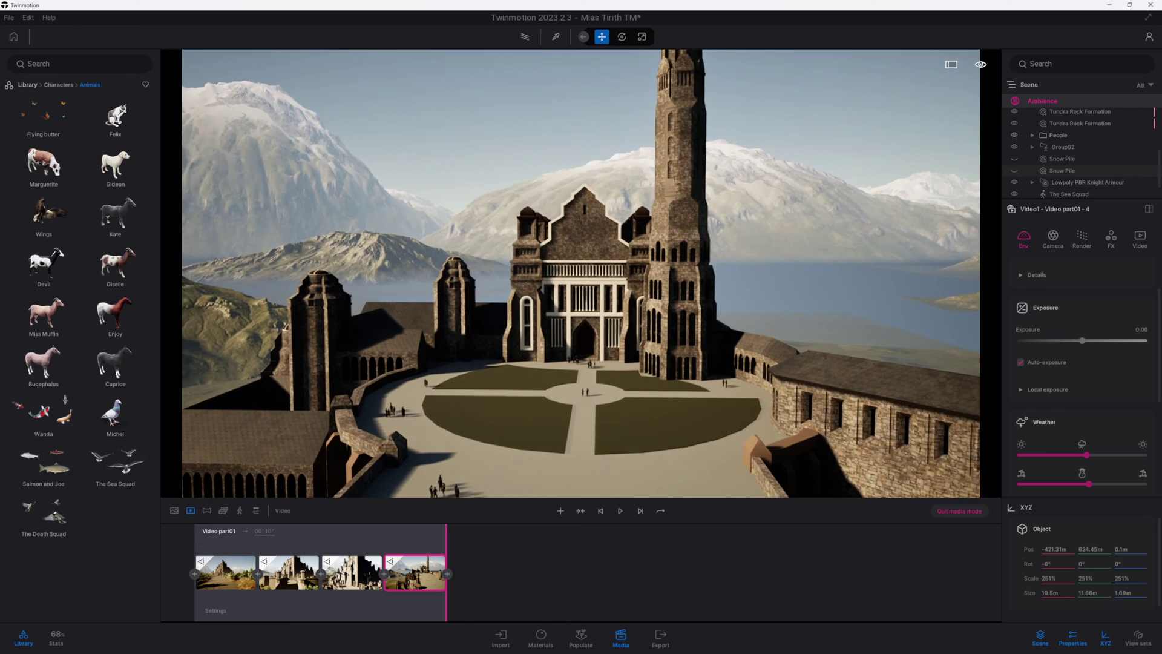
pyautogui.click(446, 574)
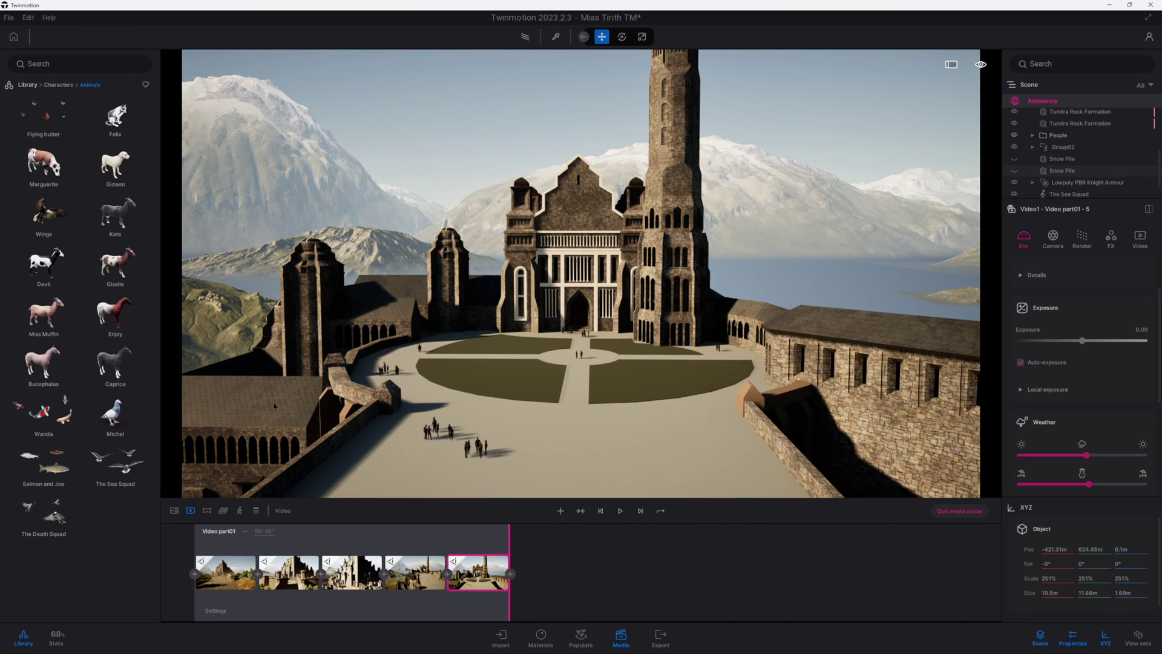
# Apply the Stone 02 material to the paving of the citadel courtyard
pyautogui.click(28, 85)
pyautogui.click(33, 119)
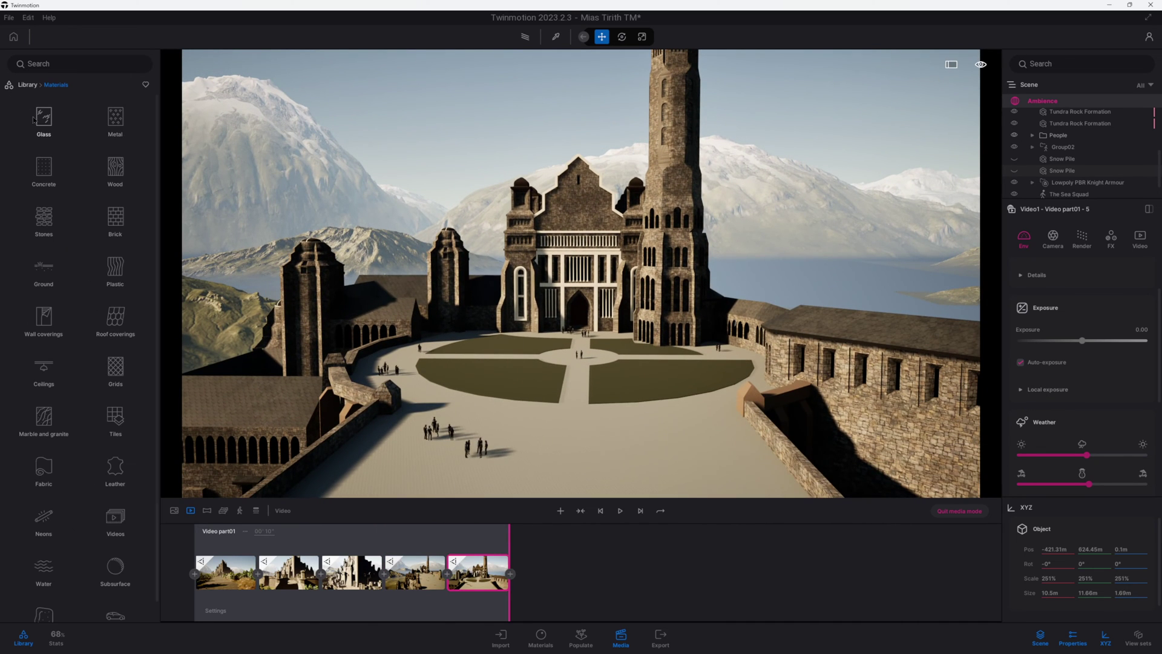
pyautogui.click(541, 635)
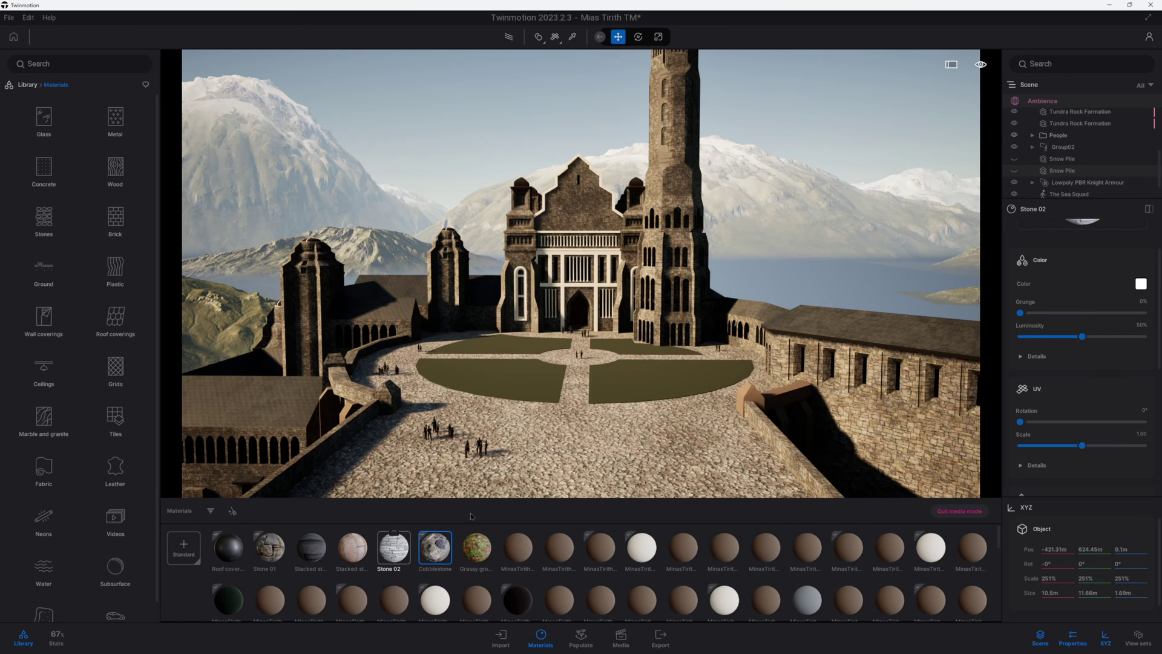
pyautogui.moveTo(397, 546); pyautogui.dragTo(598, 464)
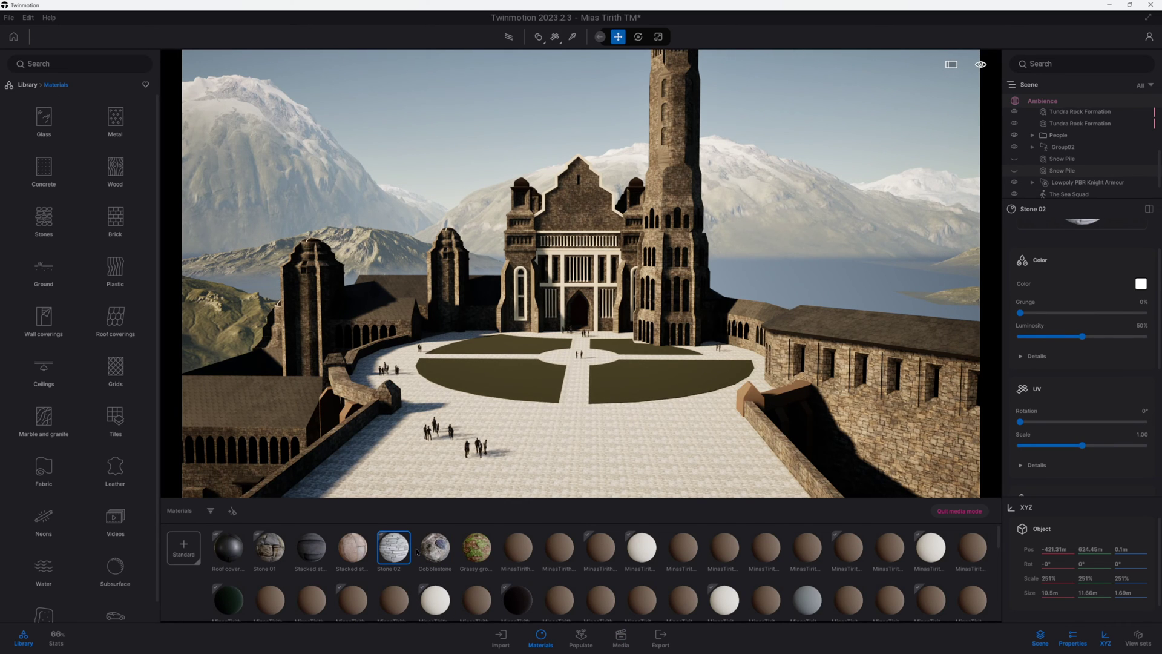
# Try the Grassy ground material on the courtyard lawns and replace it with Grass 3 from the Nature ground materials
pyautogui.moveTo(476, 546); pyautogui.dragTo(511, 384)
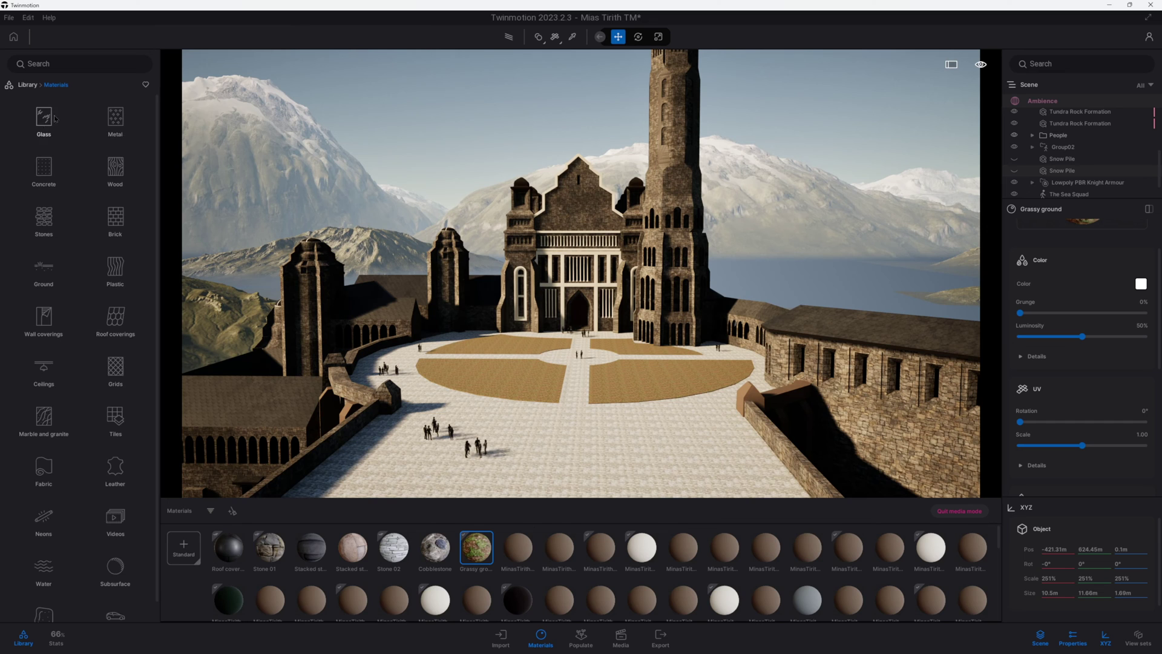
pyautogui.click(44, 264)
pyautogui.moveTo(44, 162); pyautogui.dragTo(527, 382)
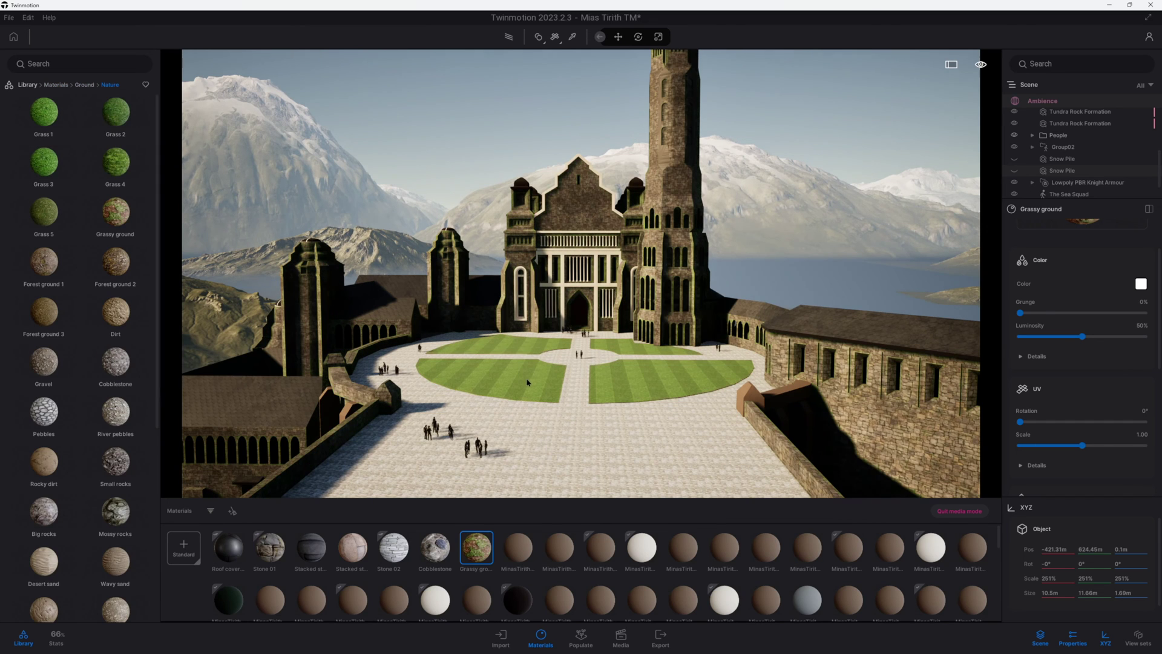
# Play the video from its first keyframe and add a sixth keyframe low above the paving in front of the citadel
pyautogui.click(621, 637)
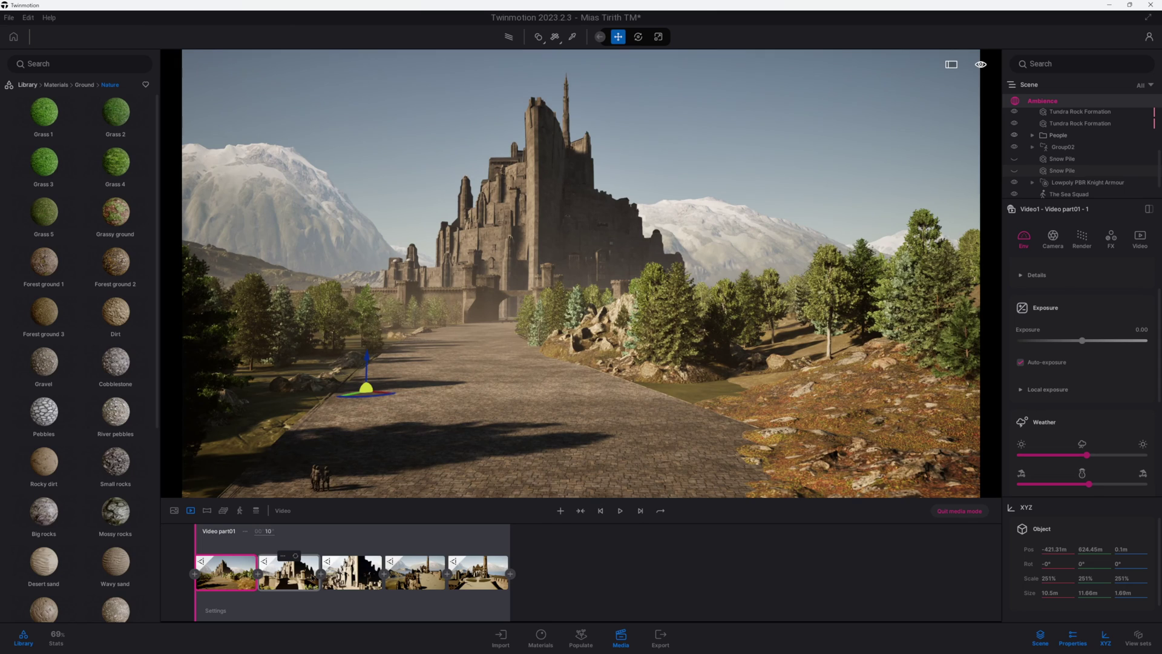
pyautogui.click(619, 510)
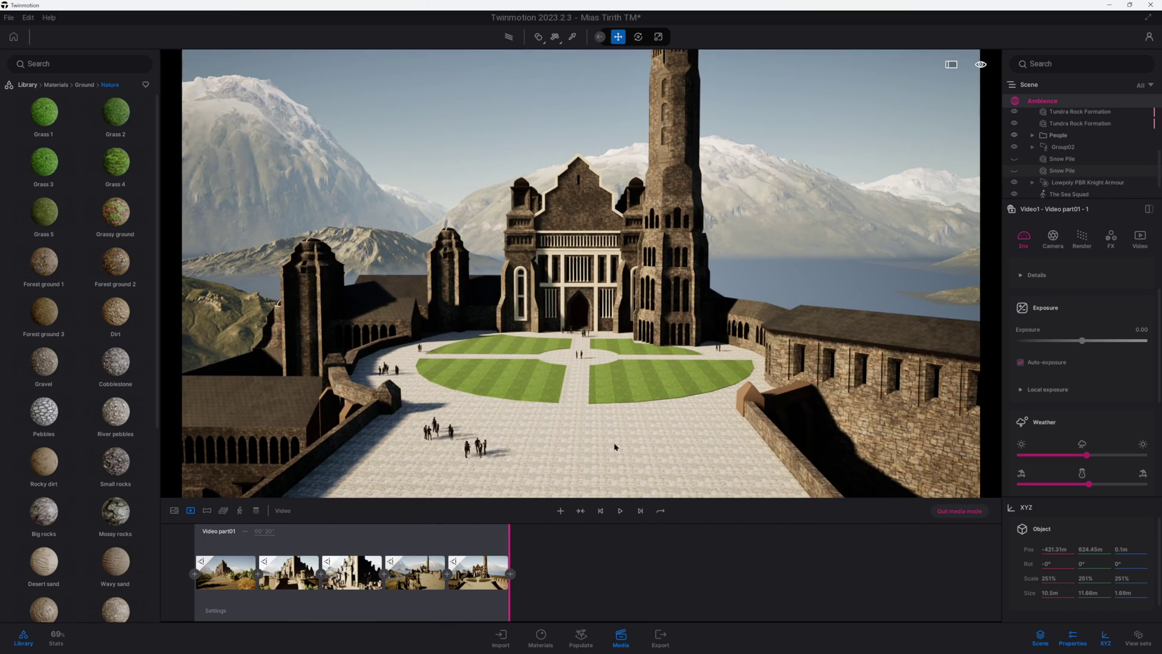
pyautogui.press('w')
pyautogui.press('q')
pyautogui.moveTo(615, 441); pyautogui.dragTo(601, 391, button='right')
pyautogui.click(510, 573)
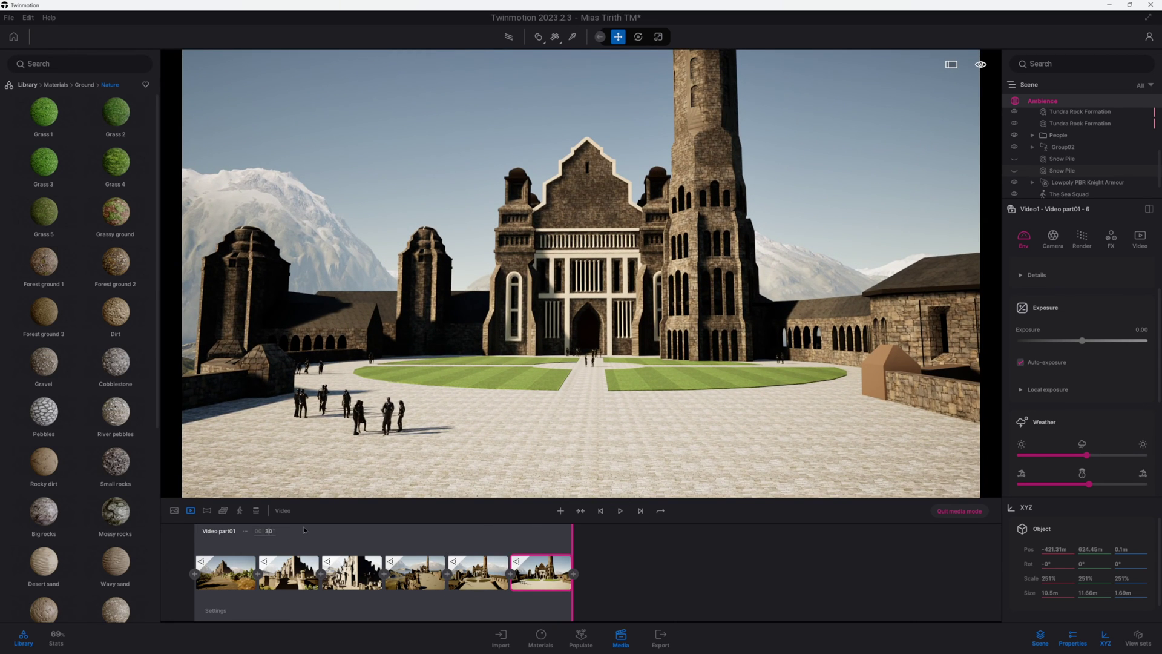
# Set progressively later times of day on the second, third and fourth video keyframes, ending with 12:08 on the fourth
pyautogui.click(236, 567)
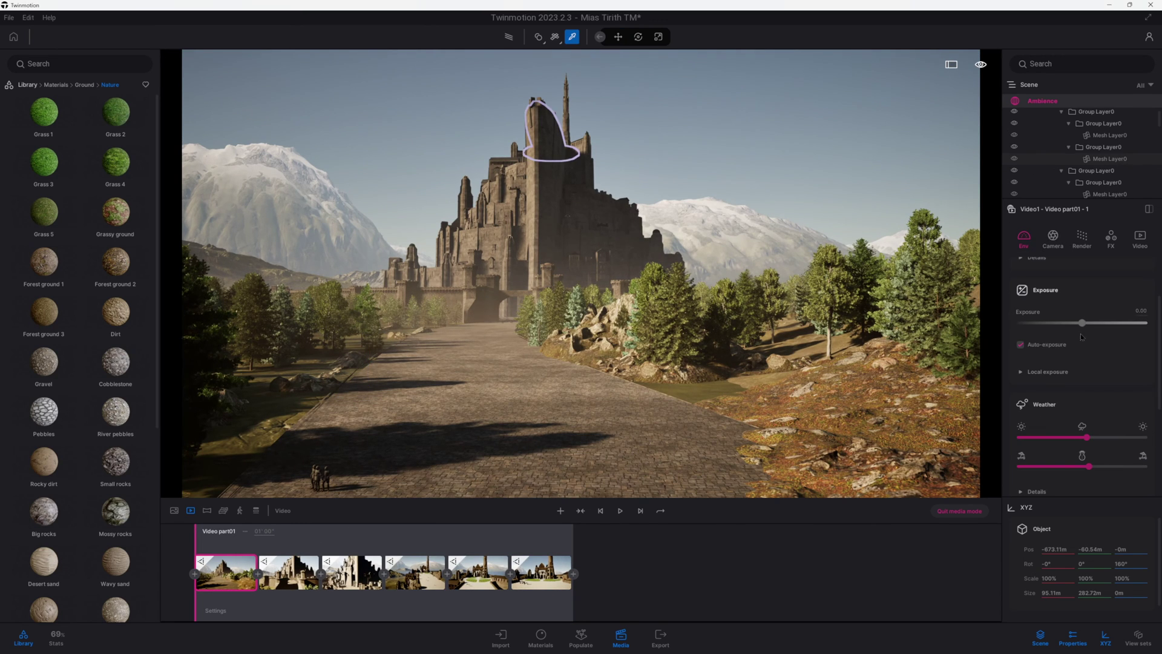
pyautogui.scroll(3, 1082, 336)
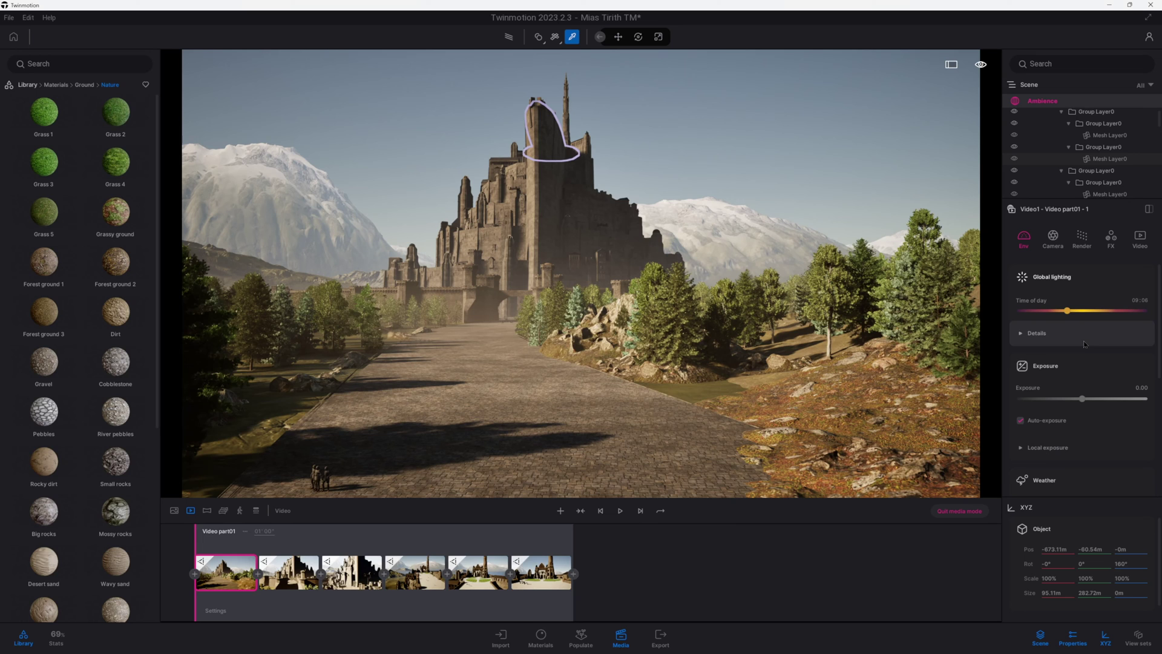
pyautogui.click(289, 571)
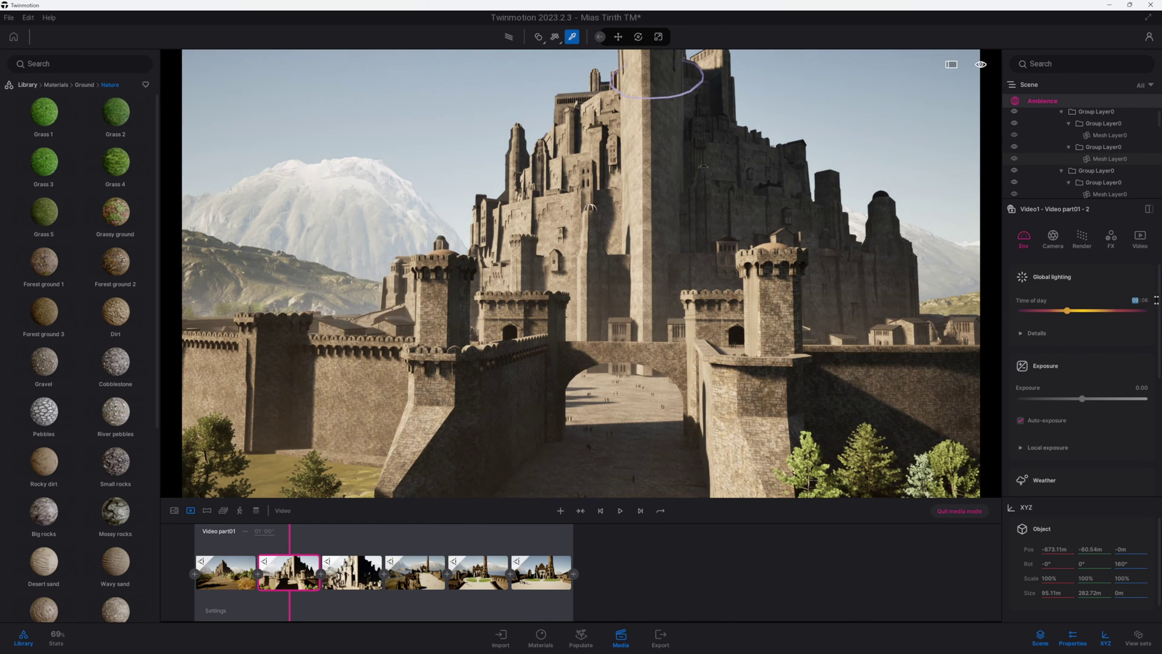
pyautogui.press('Return')
pyautogui.click(362, 570)
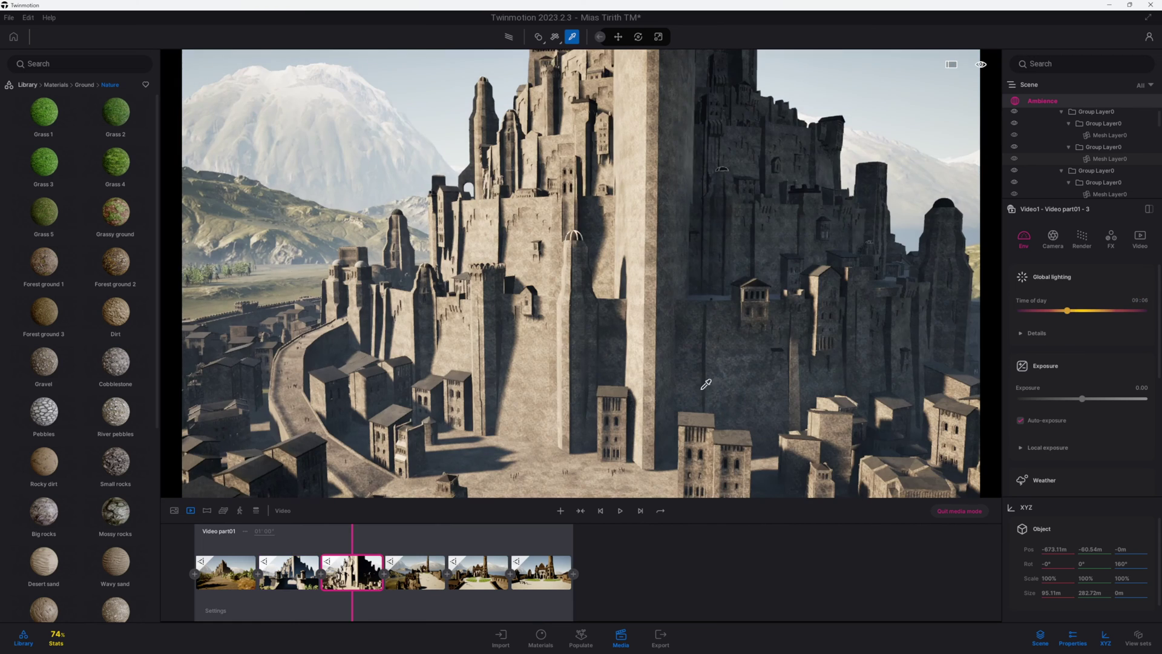
pyautogui.press('Return')
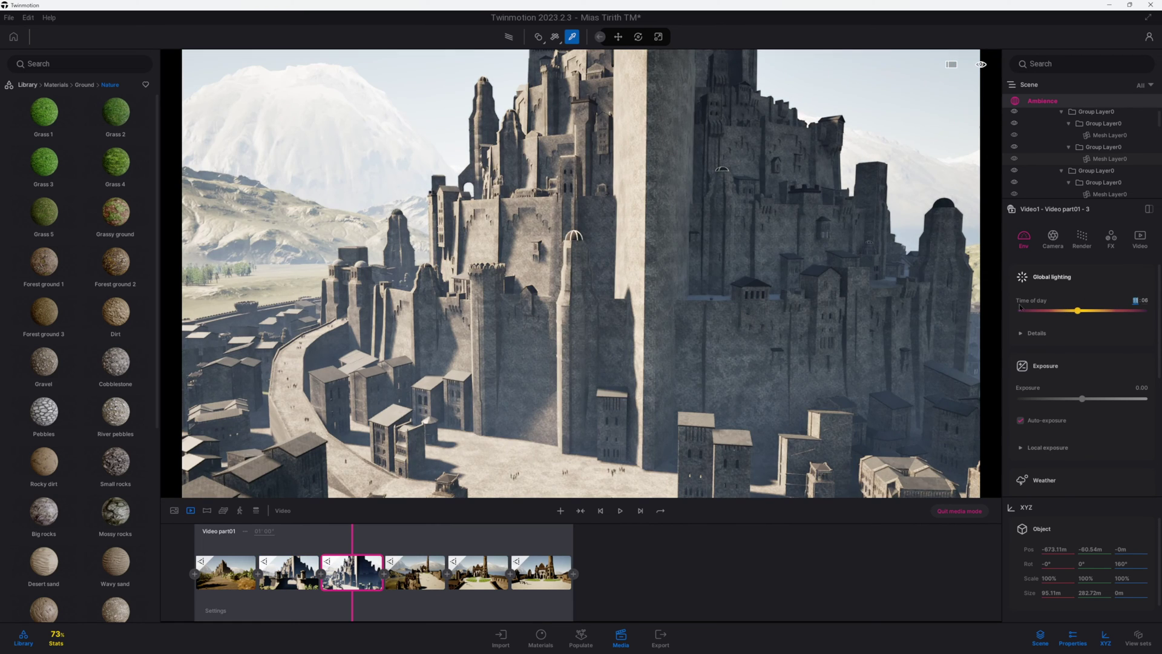
pyautogui.click(405, 584)
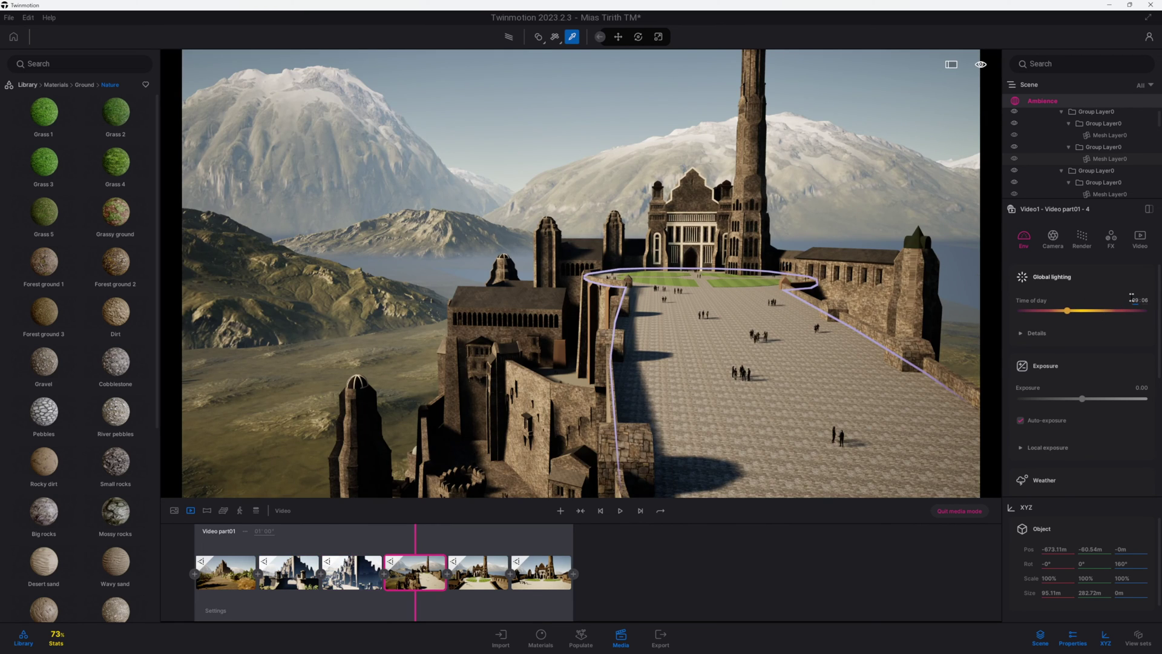
pyautogui.press('Return')
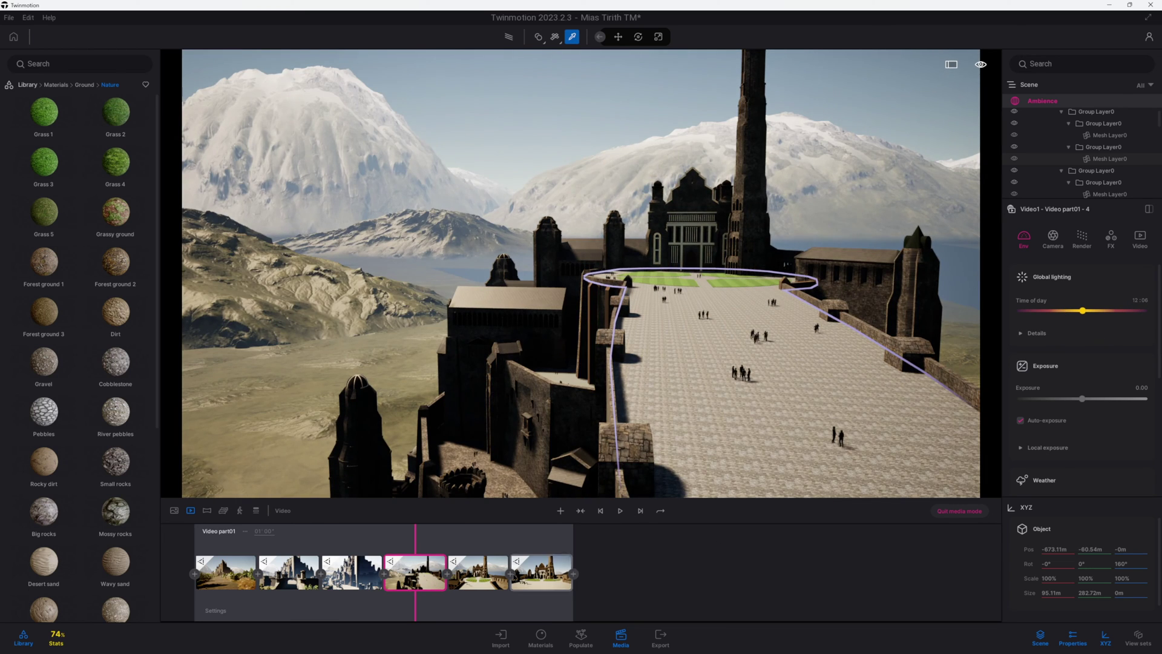
# Try a time of day of 13:08 on the fifth video keyframe and move it back to the morning
pyautogui.click(478, 572)
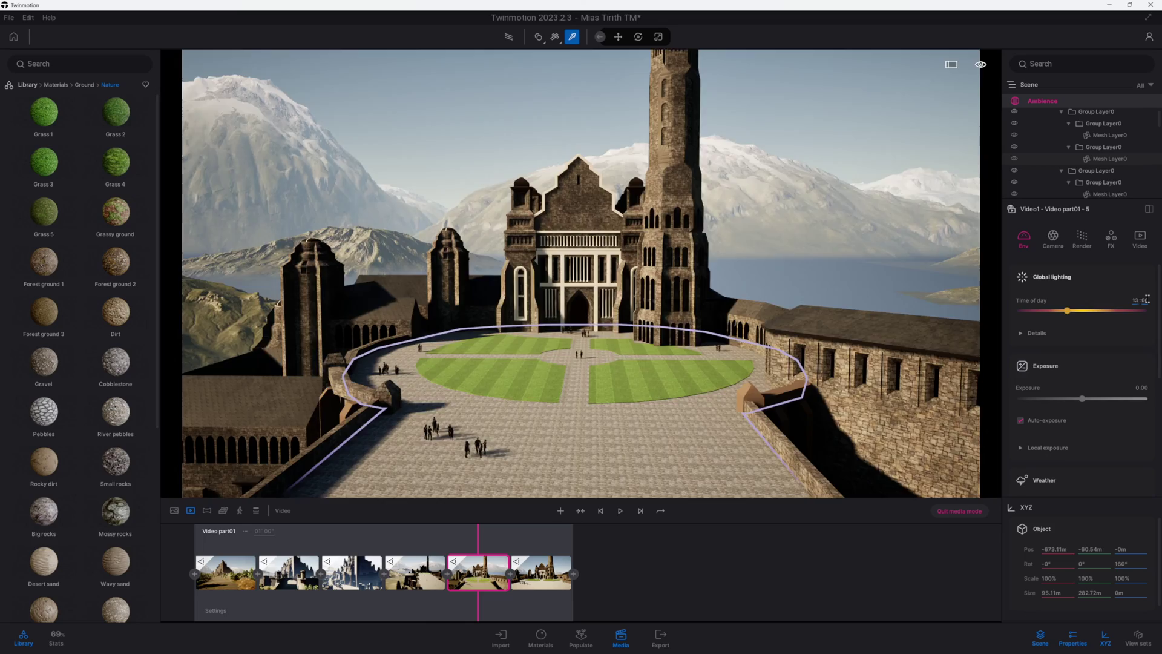
pyautogui.click(1135, 300)
pyautogui.write('13')
pyautogui.press('Return')
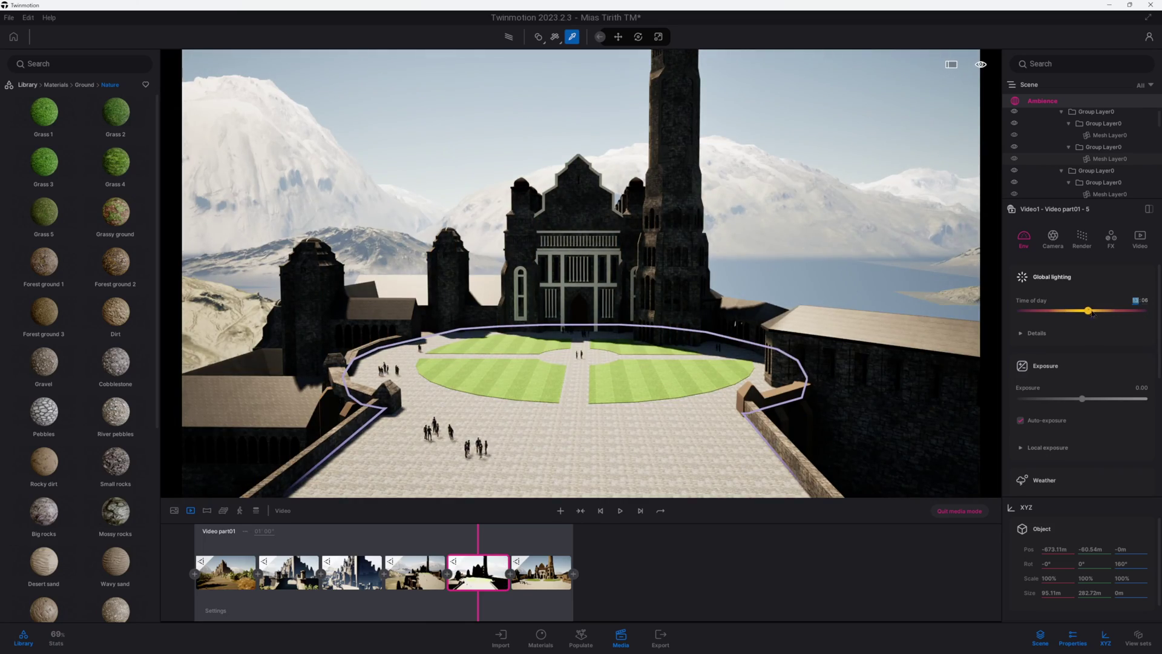
pyautogui.moveTo(1092, 313); pyautogui.dragTo(1064, 311)
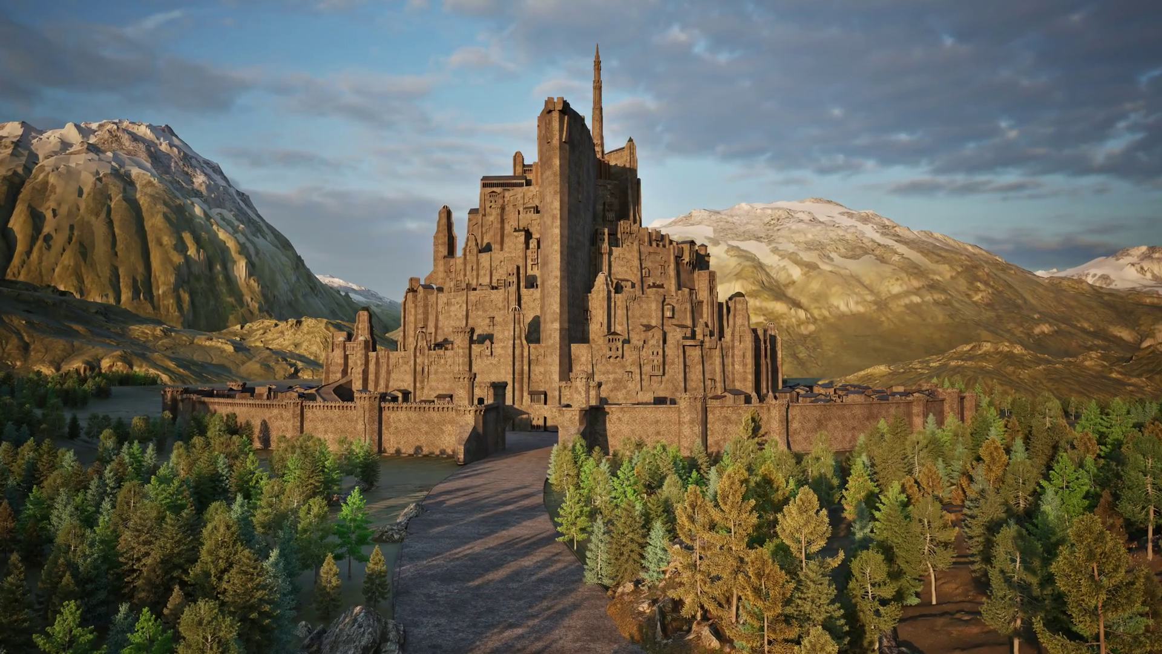